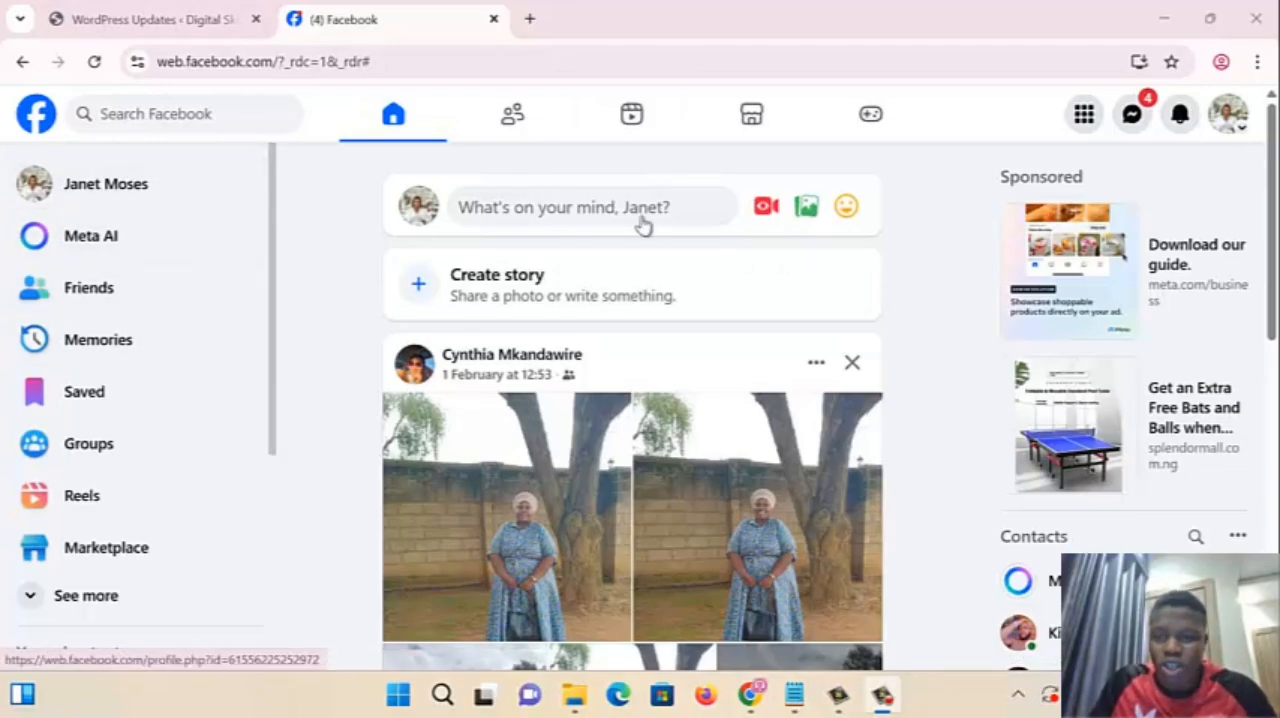
- Expand the full list of Facebook shortcuts and open Ads Manager from it
{"action": "scroll", "coordinate": [194, 293], "scroll_direction": "down", "scroll_amount": 3}
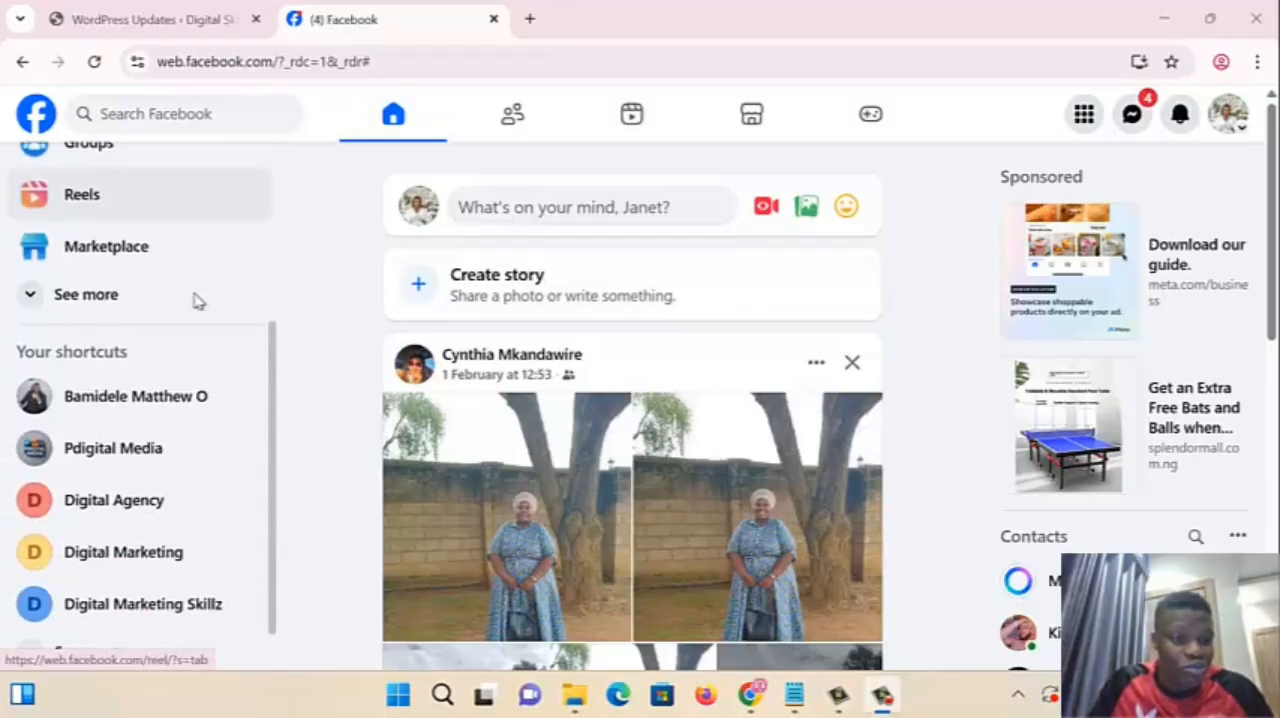
{"action": "scroll", "coordinate": [197, 300], "scroll_direction": "up", "scroll_amount": 3}
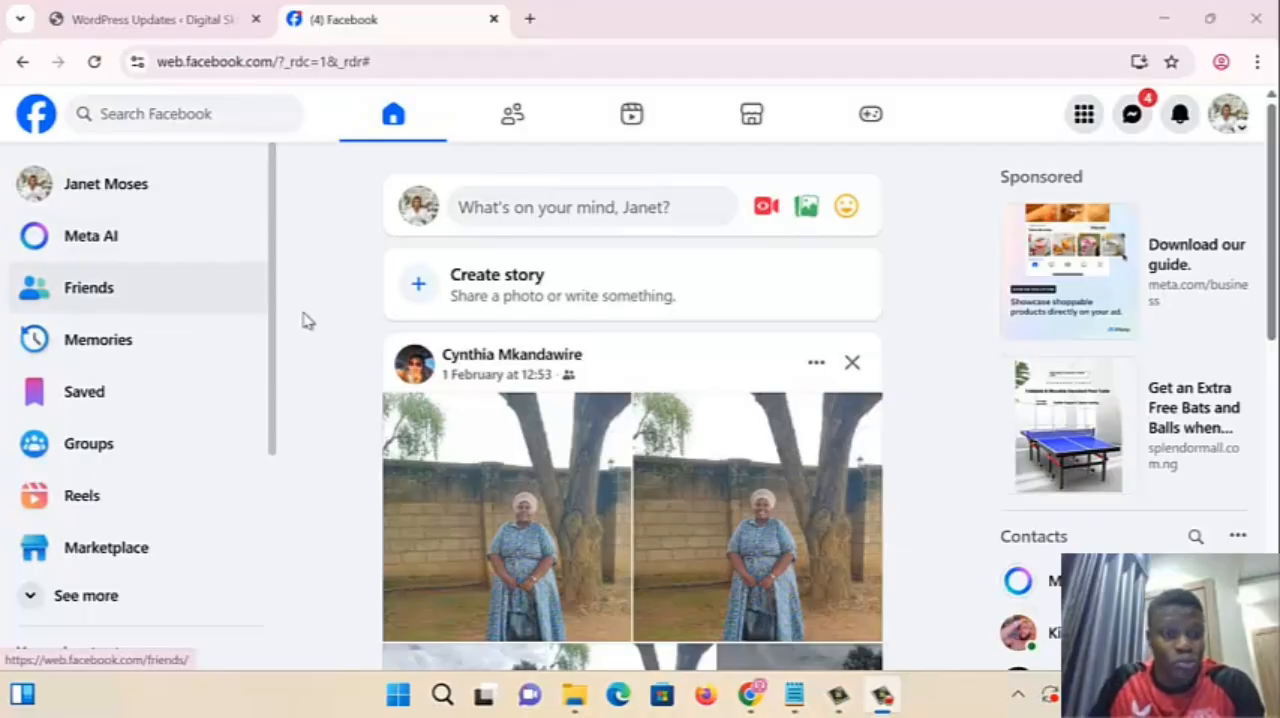
{"action": "left_click_drag", "start_coordinate": [277, 303], "coordinate": [286, 206]}
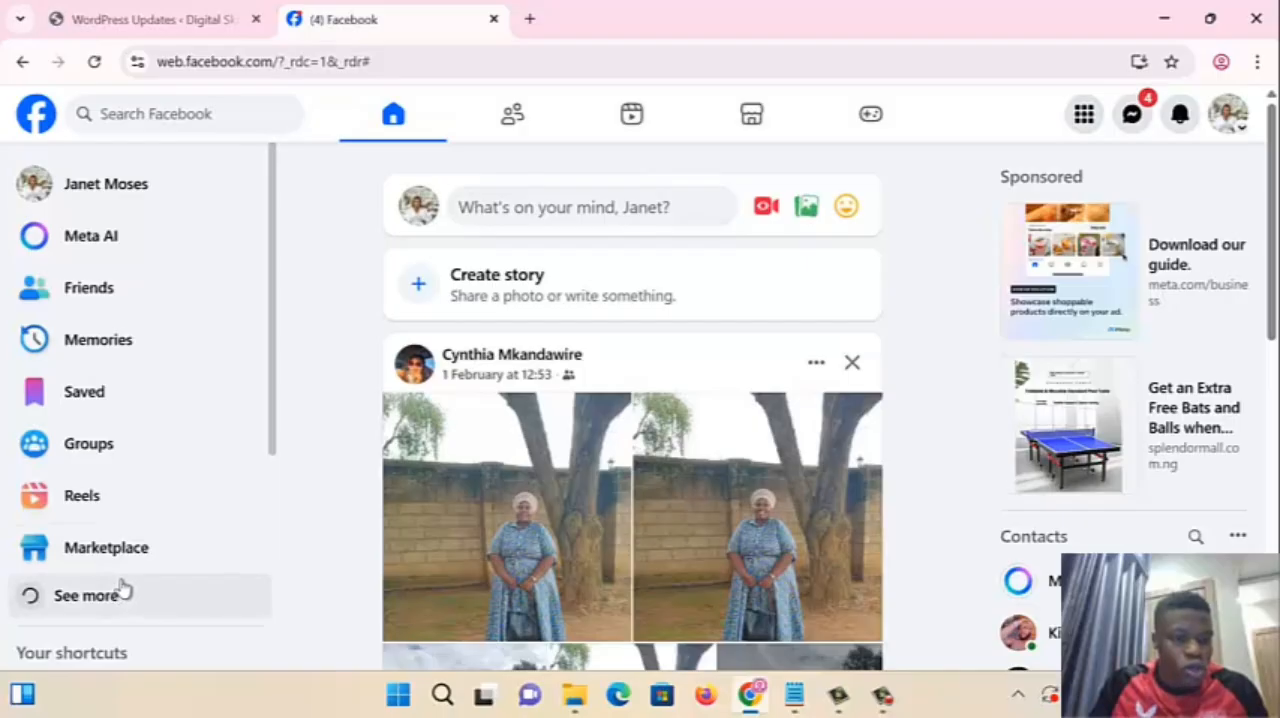
{"action": "left_click", "coordinate": [120, 594]}
{"action": "scroll", "coordinate": [150, 470], "scroll_direction": "down", "scroll_amount": 2}
{"action": "left_click", "coordinate": [140, 408]}
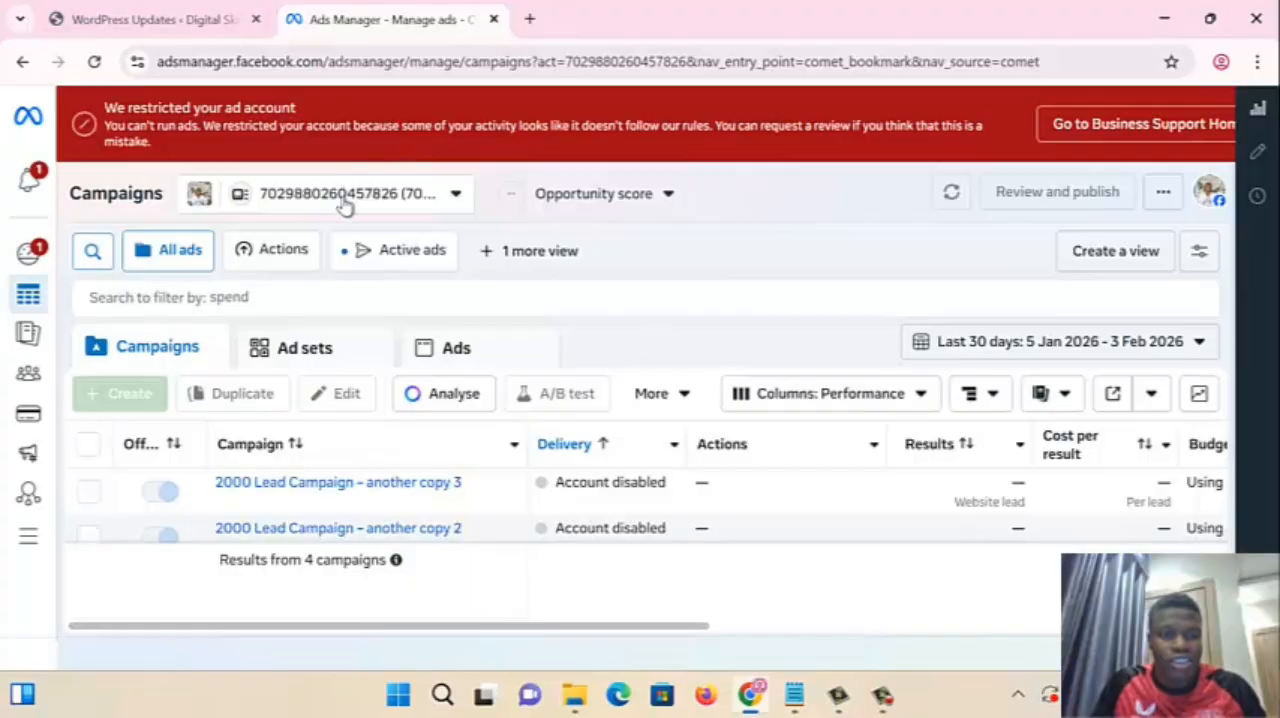
- Switch from the restricted personal ad account to the Bamz Ad account in the store's business portfolio
{"action": "left_click", "coordinate": [345, 200]}
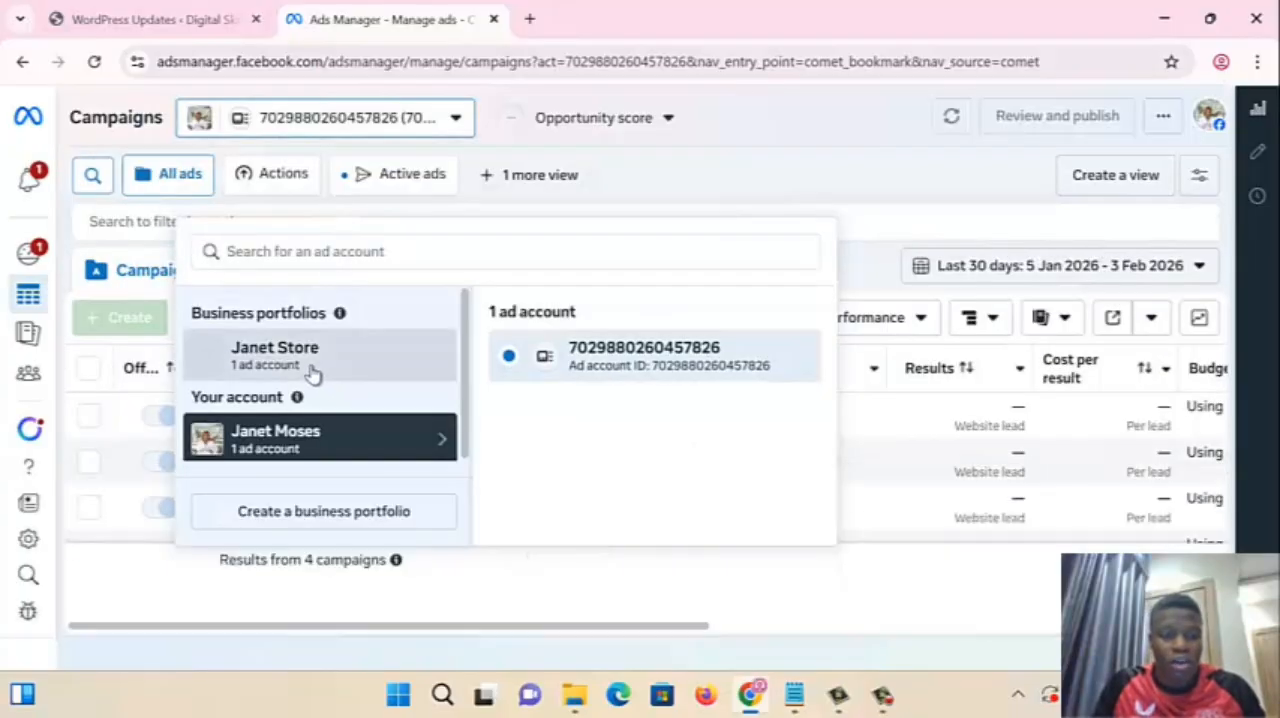
{"action": "left_click", "coordinate": [313, 372]}
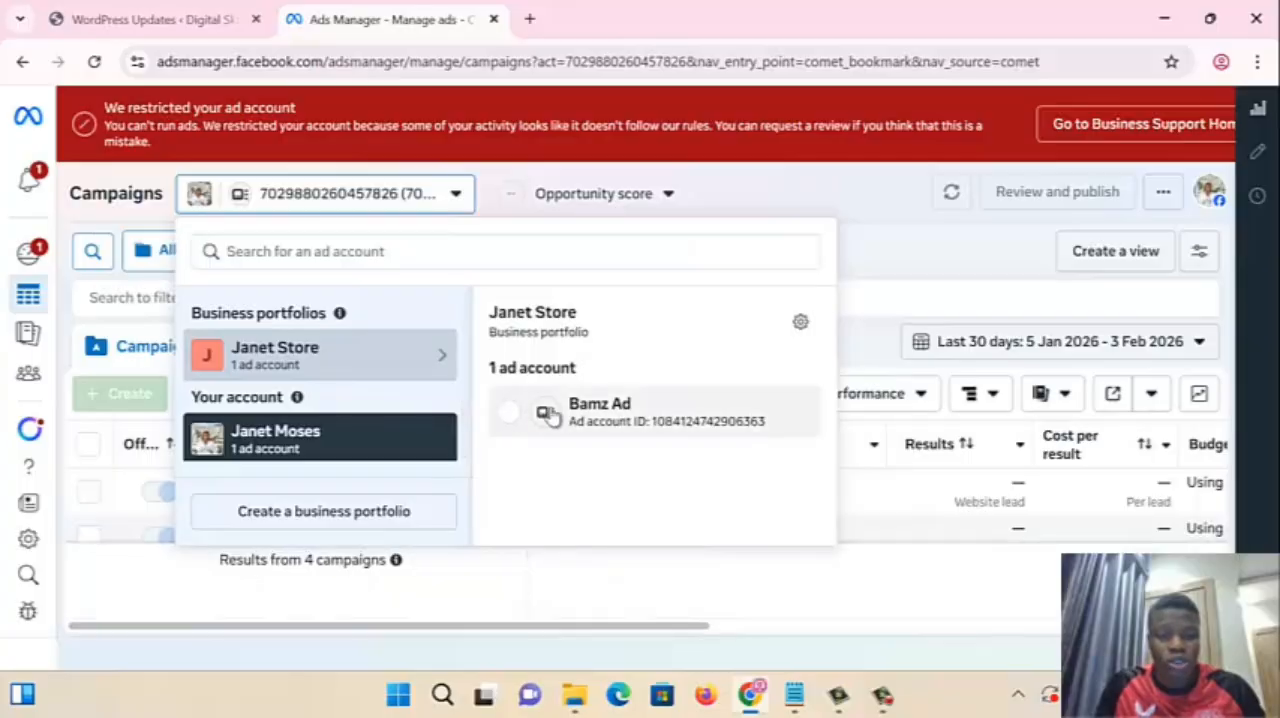
{"action": "left_click", "coordinate": [549, 413]}
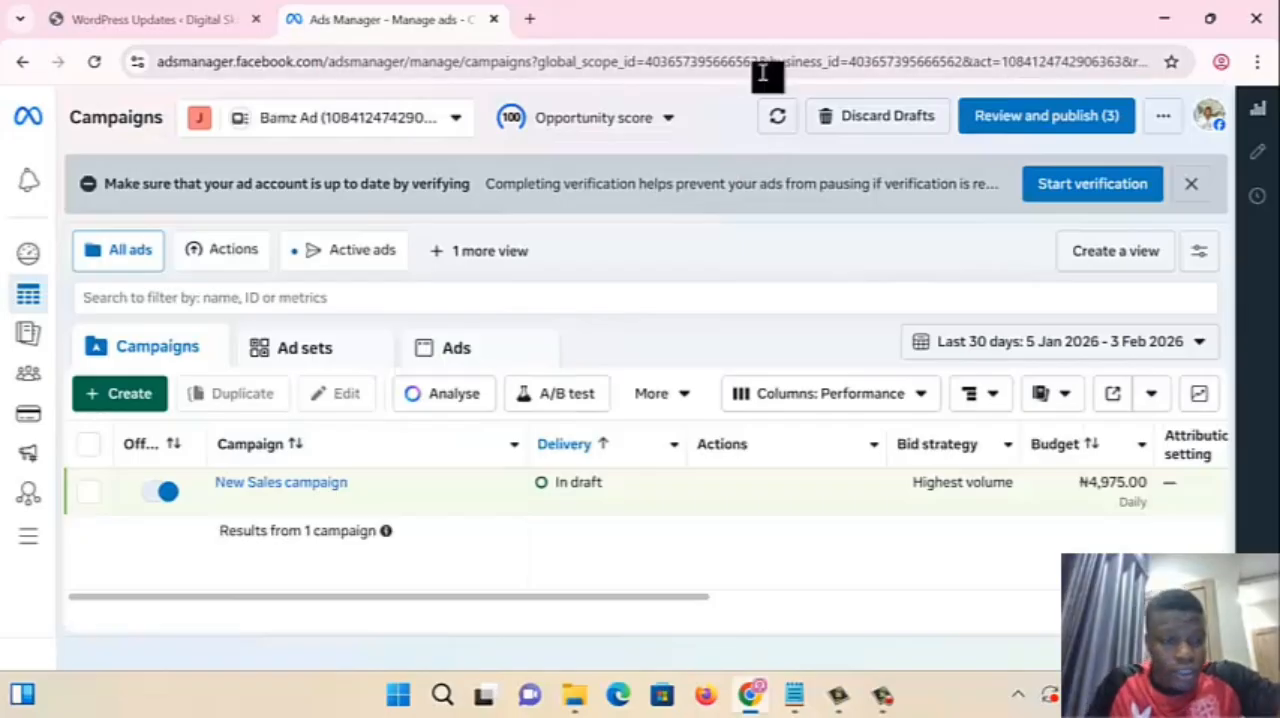
- Delete the draft New Sales campaign and confirm the deletion
{"action": "left_click", "coordinate": [88, 444]}
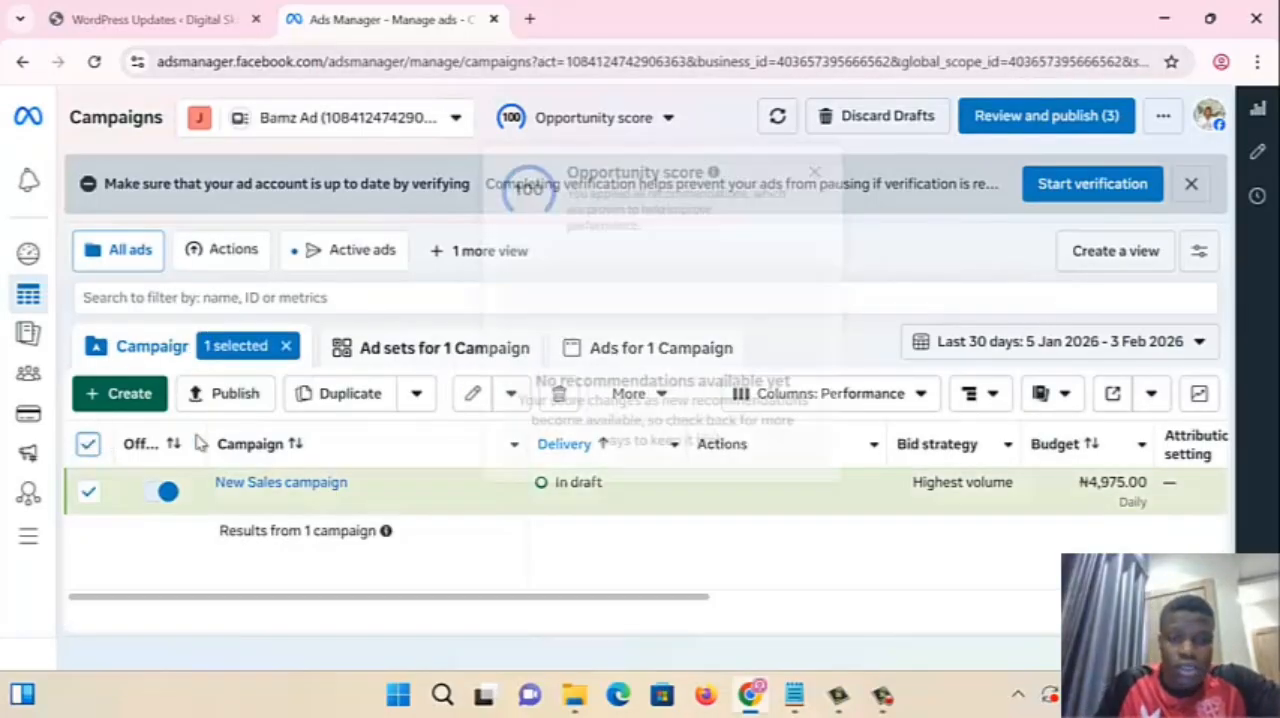
{"action": "left_click", "coordinate": [560, 395]}
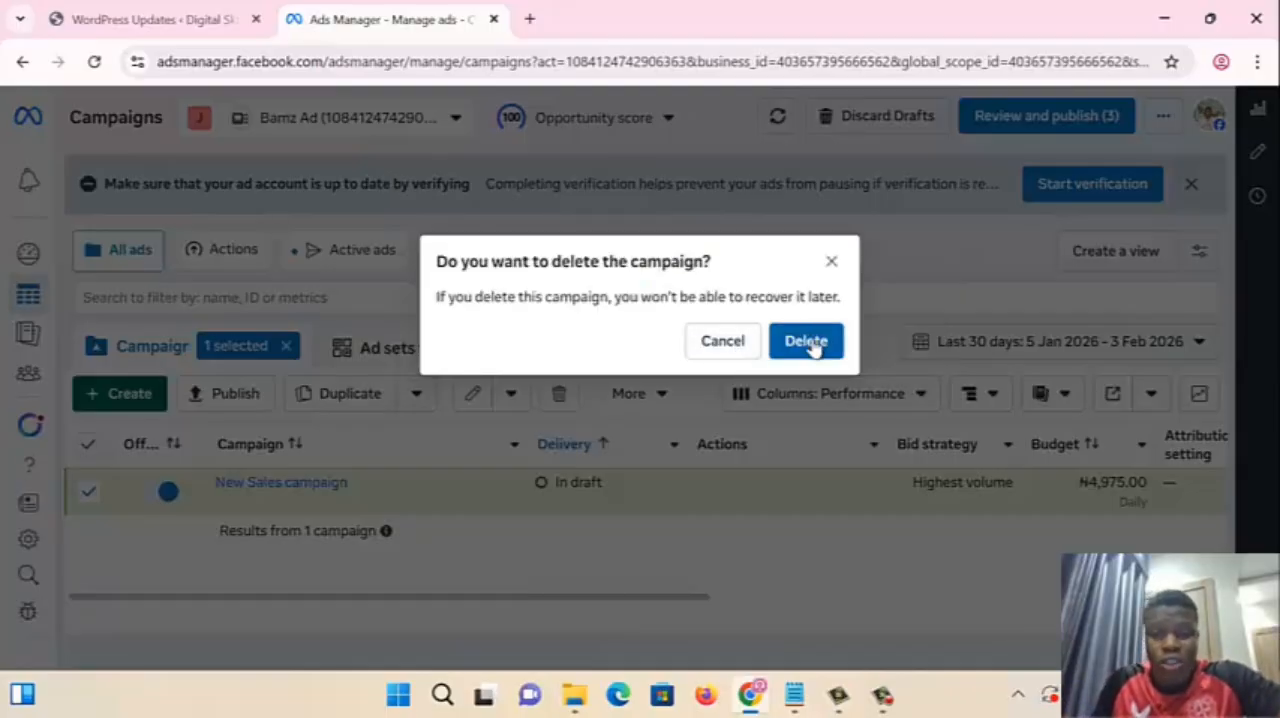
{"action": "left_click", "coordinate": [810, 344]}
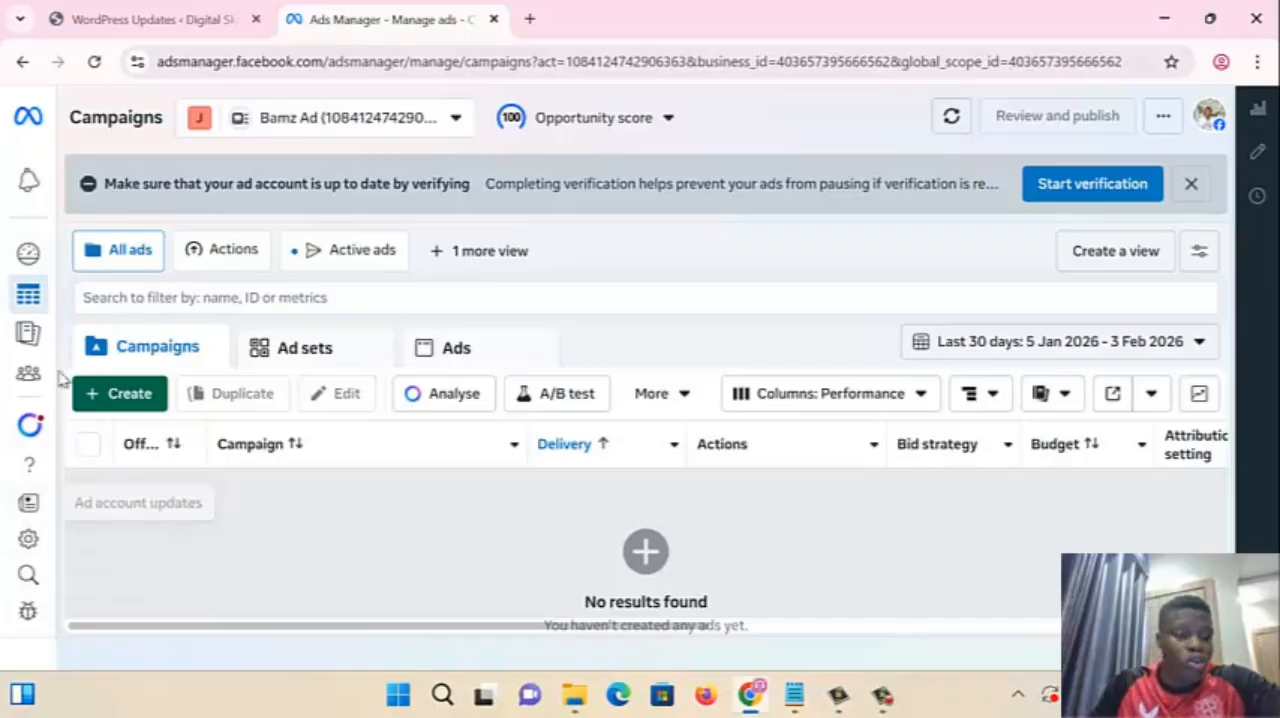
- Go to Events Manager and open the Datasets page for the Bamz Pixel
{"action": "mouse_move", "coordinate": [60, 260]}
{"action": "scroll", "coordinate": [140, 486], "scroll_direction": "down", "scroll_amount": 2}
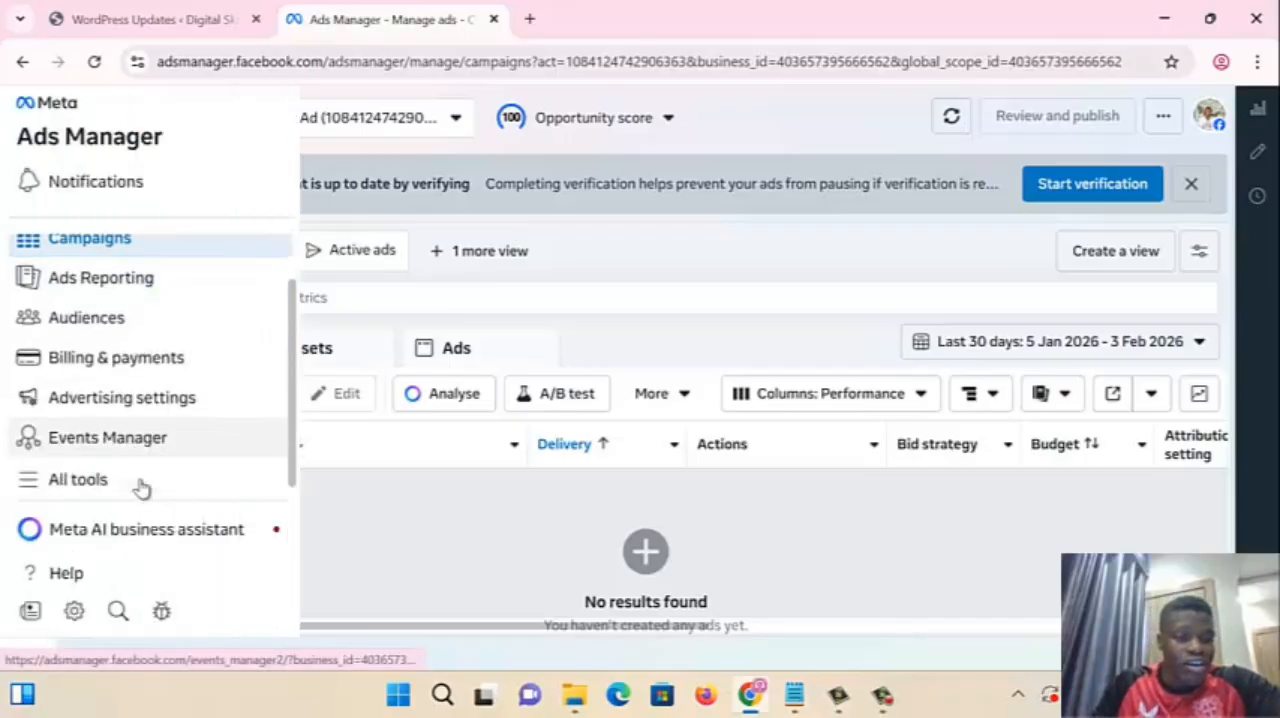
{"action": "left_click", "coordinate": [137, 429]}
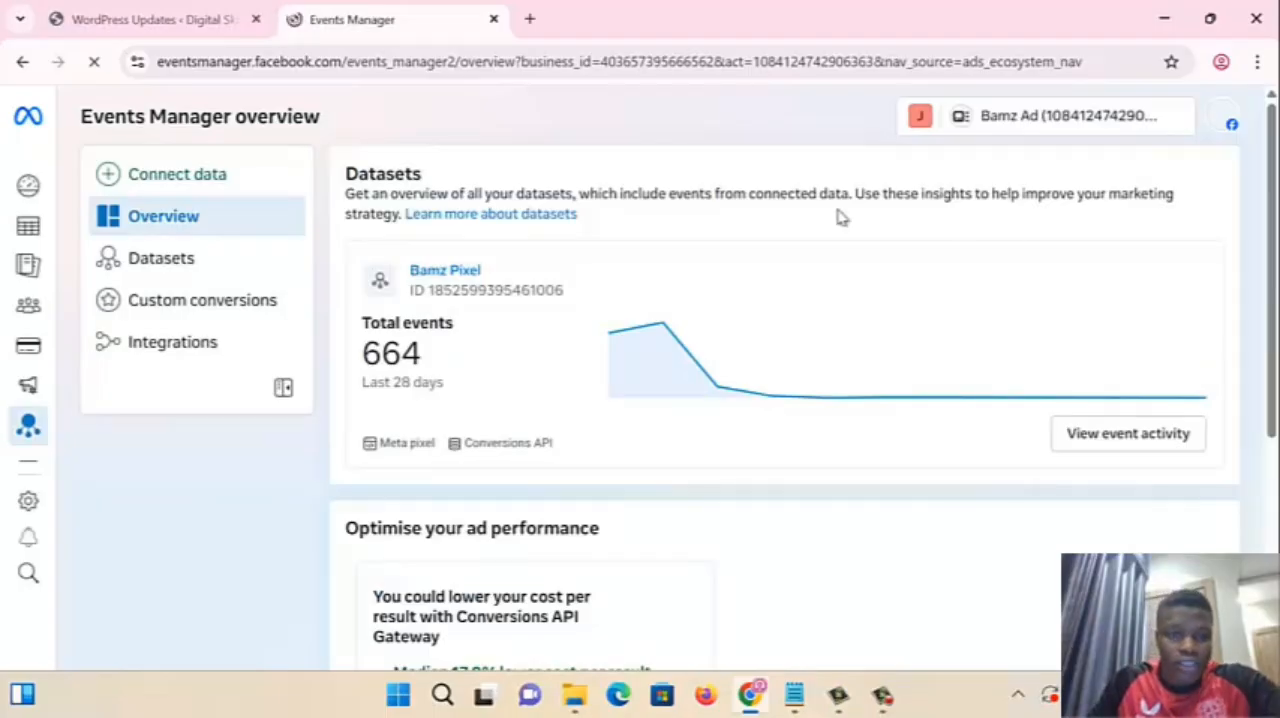
{"action": "left_click", "coordinate": [180, 276]}
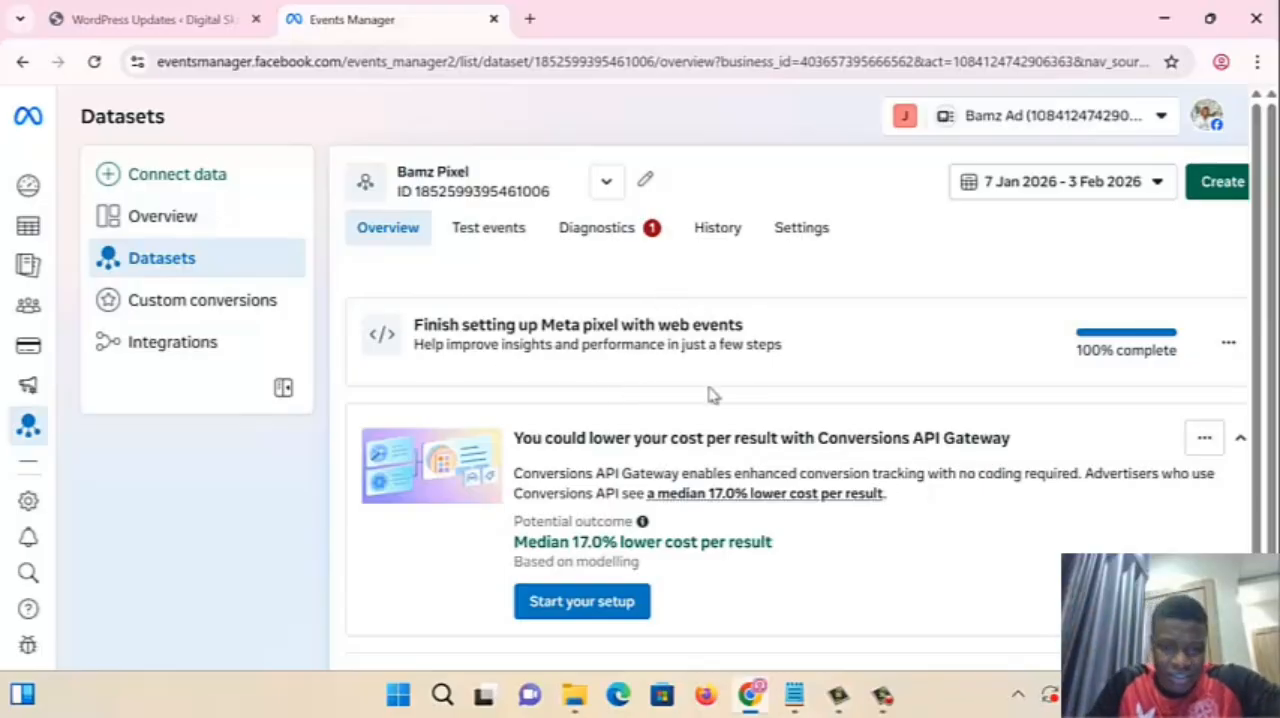
- Examine the Bamz Pixel overview, including its activity chart, integrations, connected website and events list
{"action": "scroll", "coordinate": [697, 475], "scroll_direction": "down", "scroll_amount": 5}
{"action": "scroll", "coordinate": [697, 474], "scroll_direction": "down", "scroll_amount": 5}
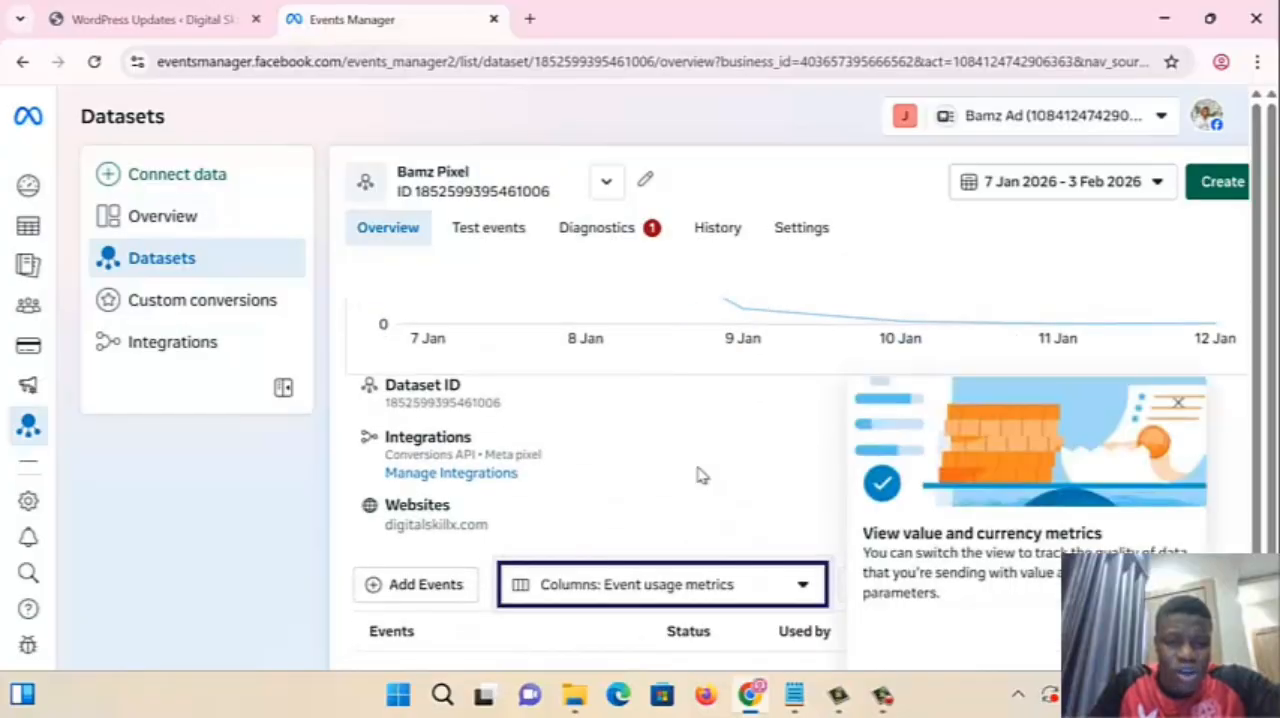
{"action": "scroll", "coordinate": [808, 503], "scroll_direction": "up", "scroll_amount": 5}
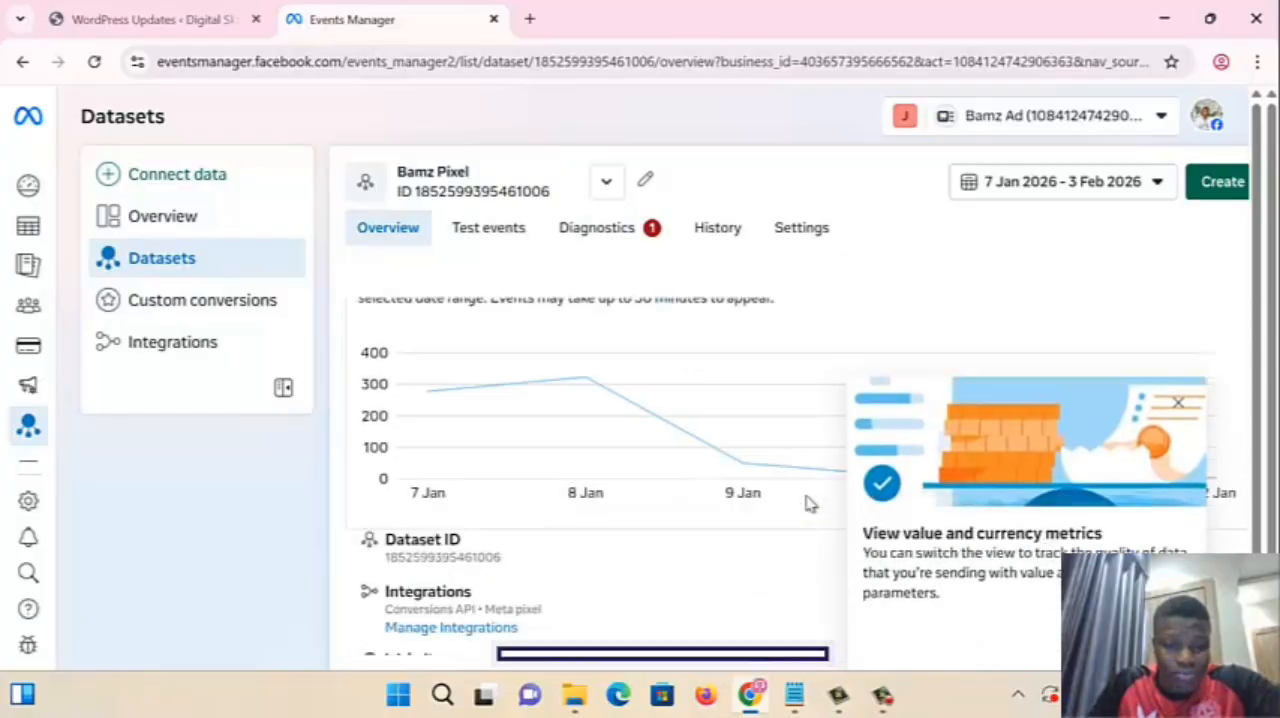
{"action": "scroll", "coordinate": [808, 505], "scroll_direction": "down", "scroll_amount": 5}
{"action": "scroll", "coordinate": [781, 532], "scroll_direction": "up", "scroll_amount": 5}
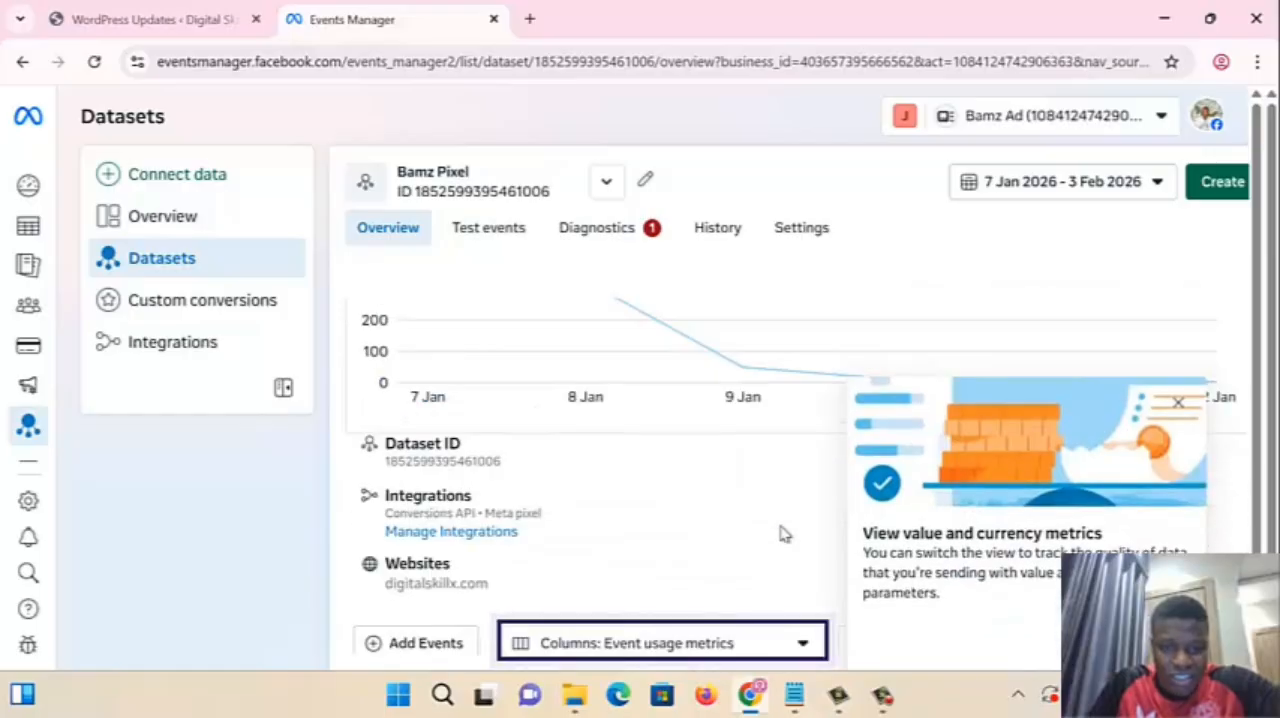
{"action": "scroll", "coordinate": [781, 532], "scroll_direction": "down", "scroll_amount": 5}
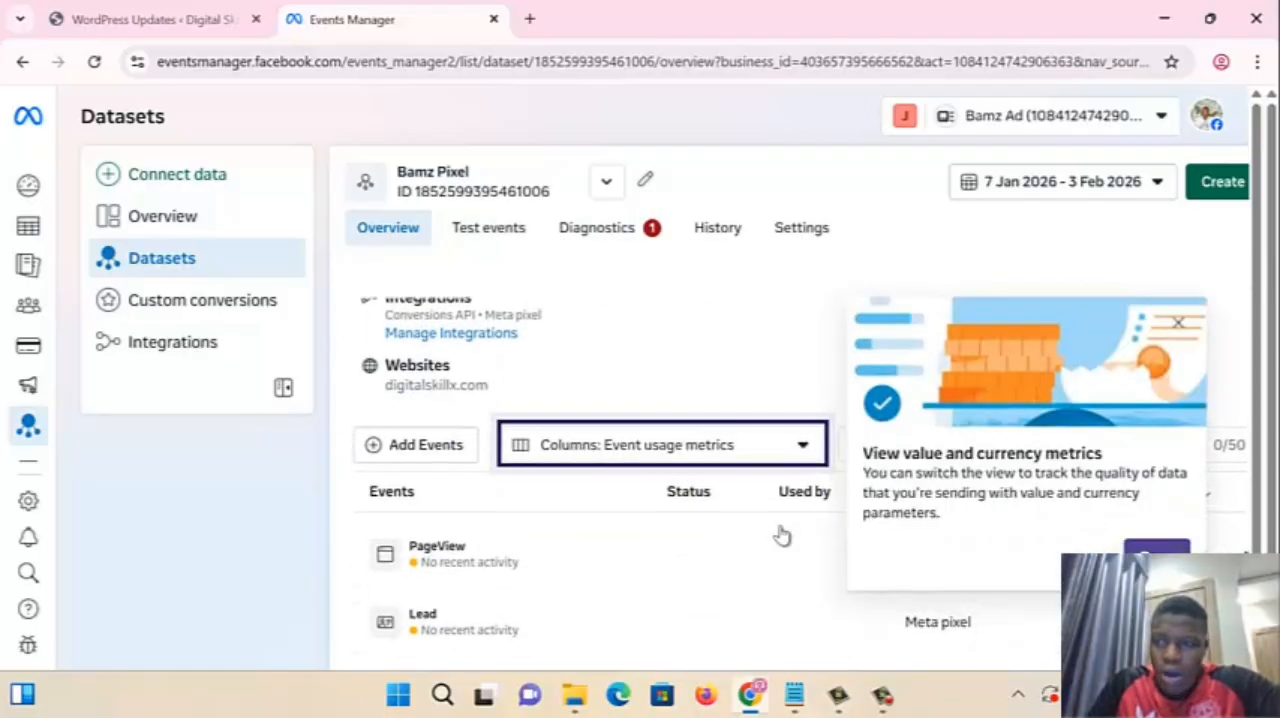
{"action": "scroll", "coordinate": [780, 530], "scroll_direction": "up", "scroll_amount": 4}
{"action": "scroll", "coordinate": [780, 530], "scroll_direction": "down", "scroll_amount": 4}
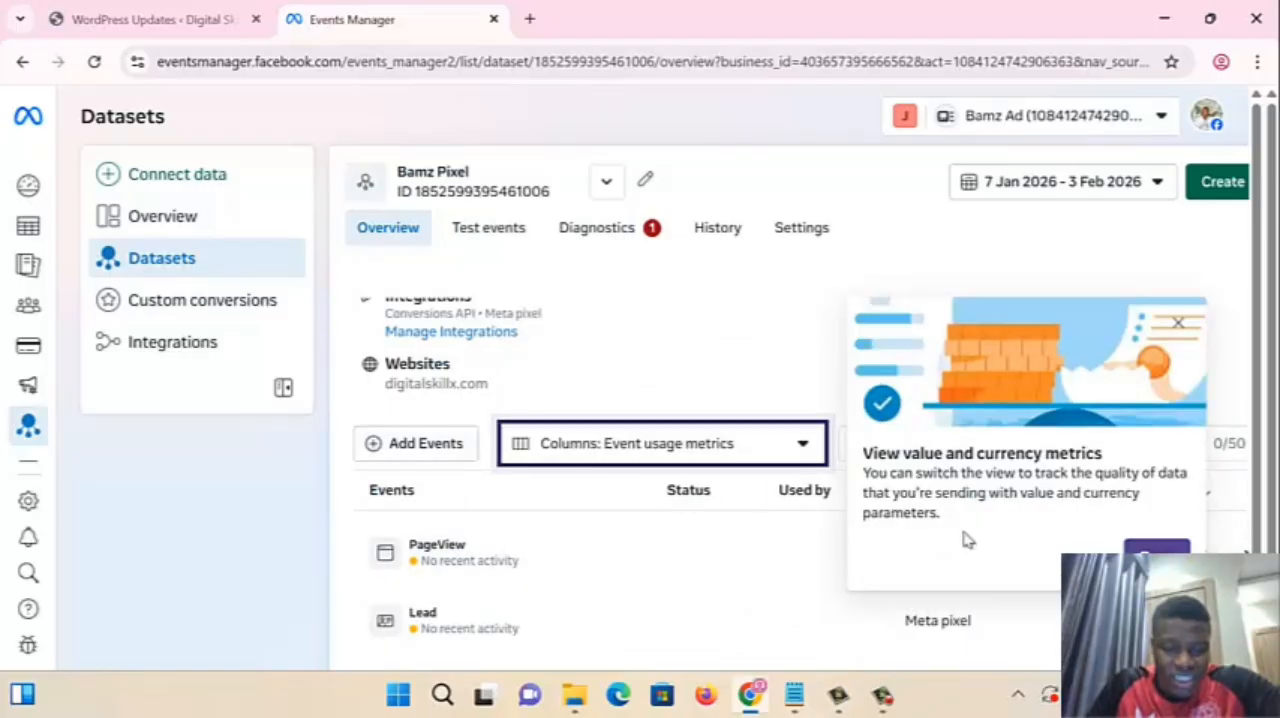
{"action": "left_click", "coordinate": [427, 452]}
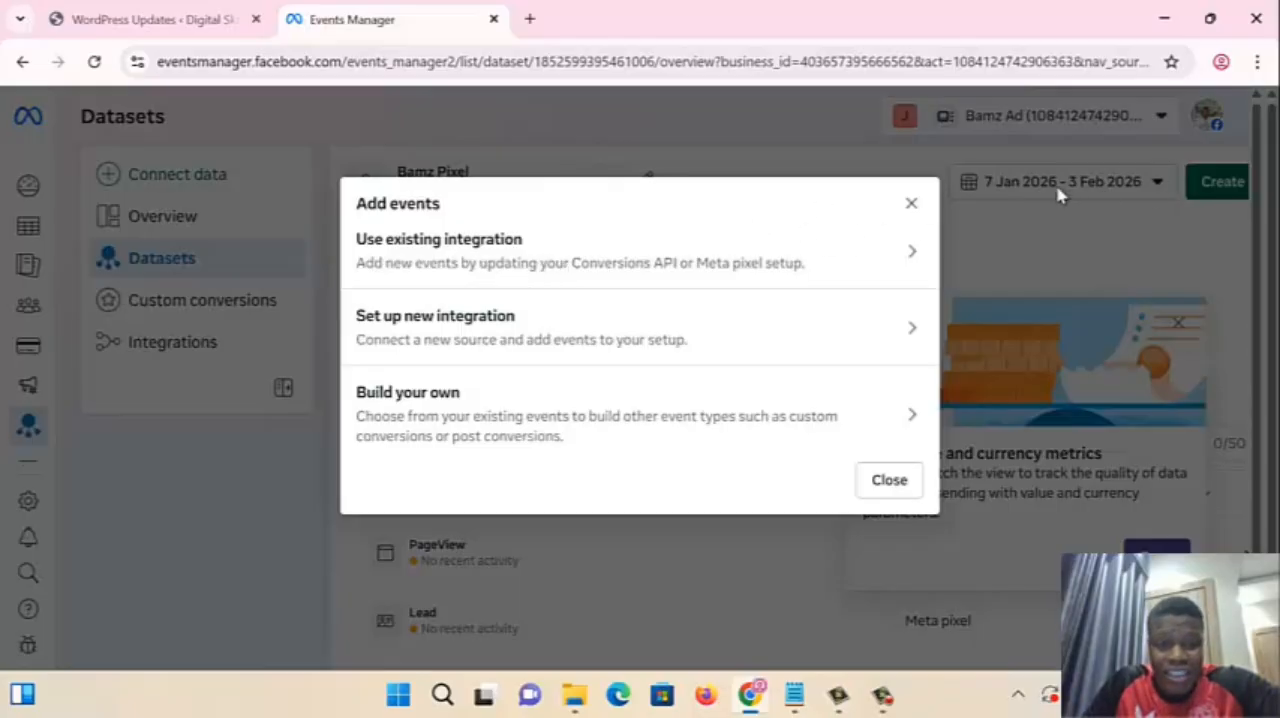
{"action": "left_click", "coordinate": [559, 330]}
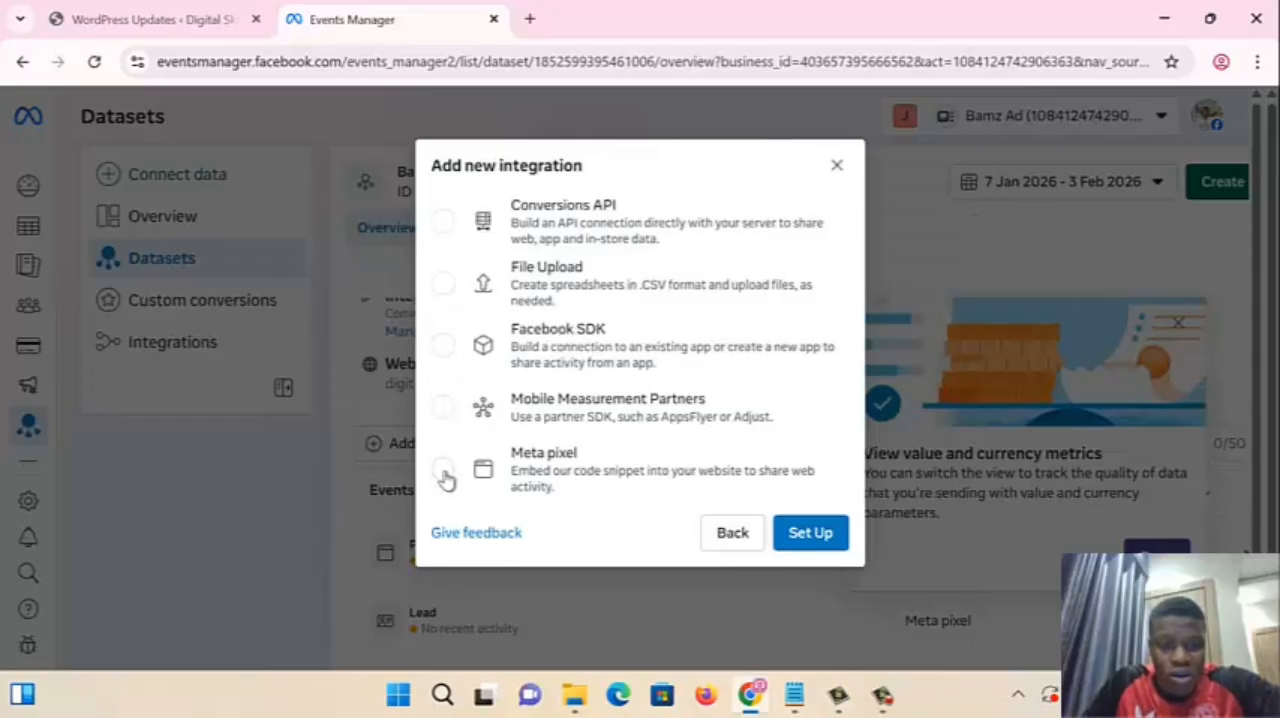
{"action": "left_click", "coordinate": [837, 165]}
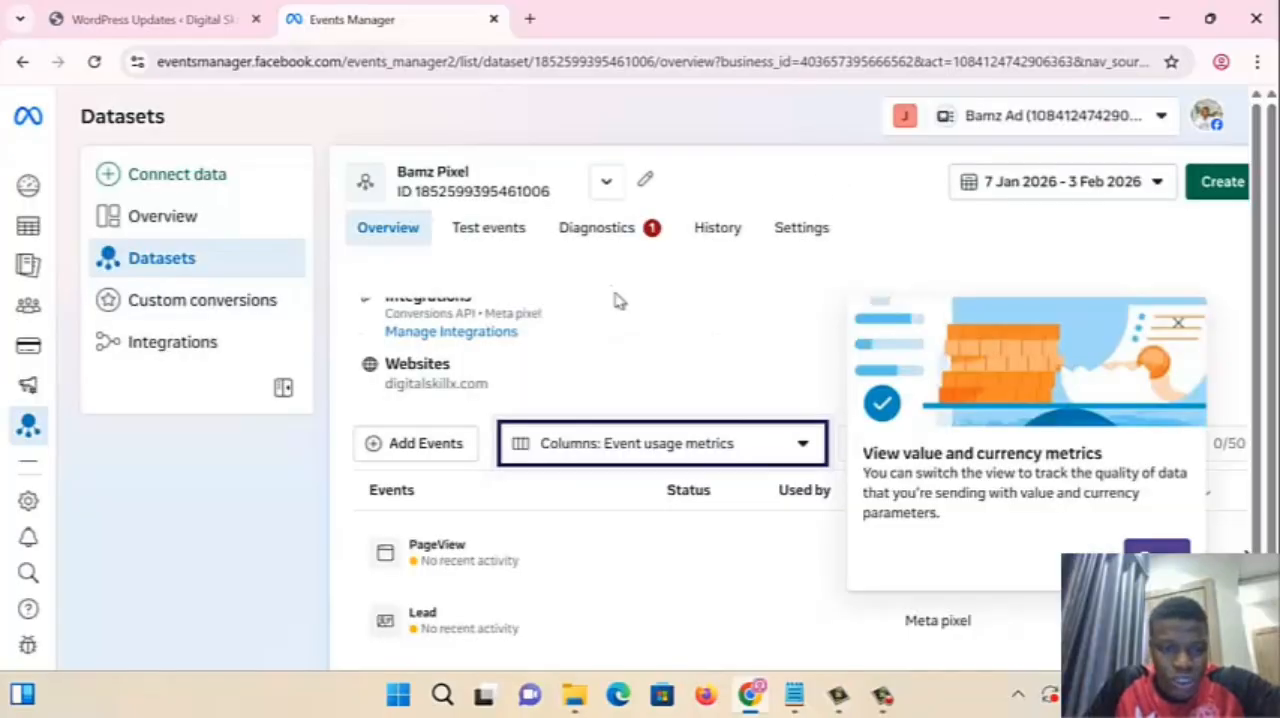
- Set up a new Meta pixel integration by manually adding code to the website, and copy the pixel base code
{"action": "left_click", "coordinate": [404, 450]}
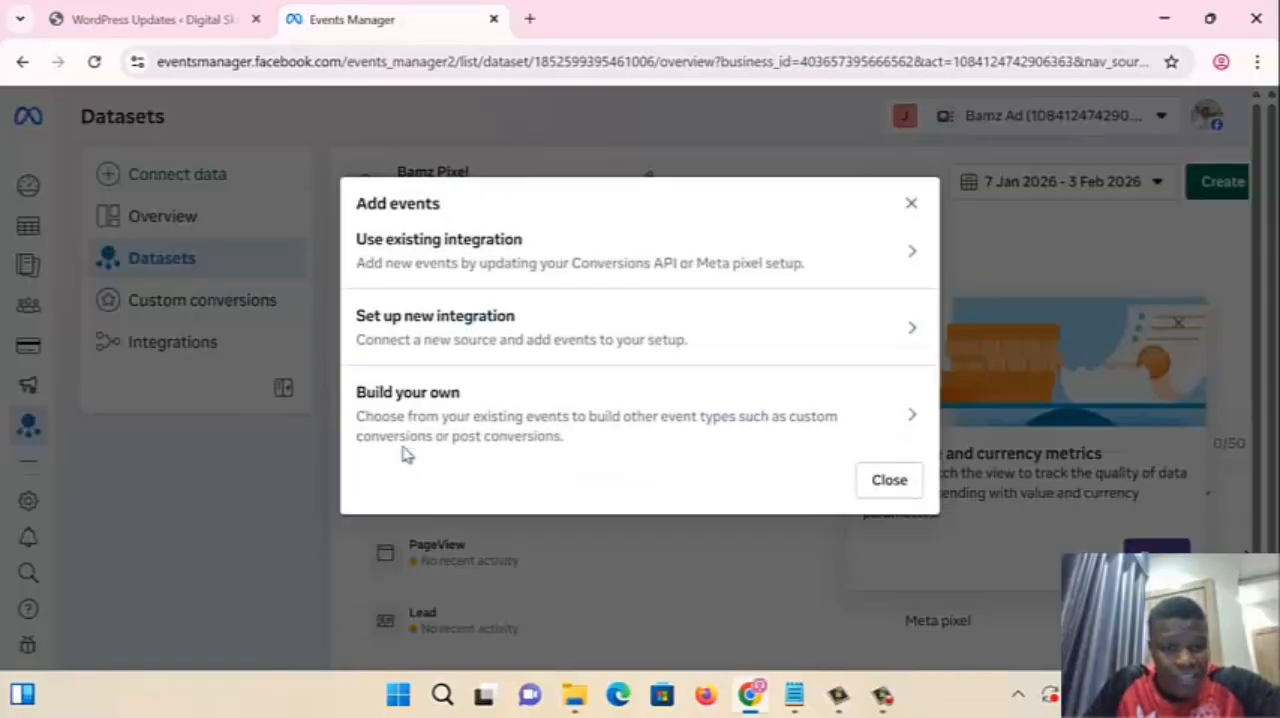
{"action": "left_click", "coordinate": [507, 340]}
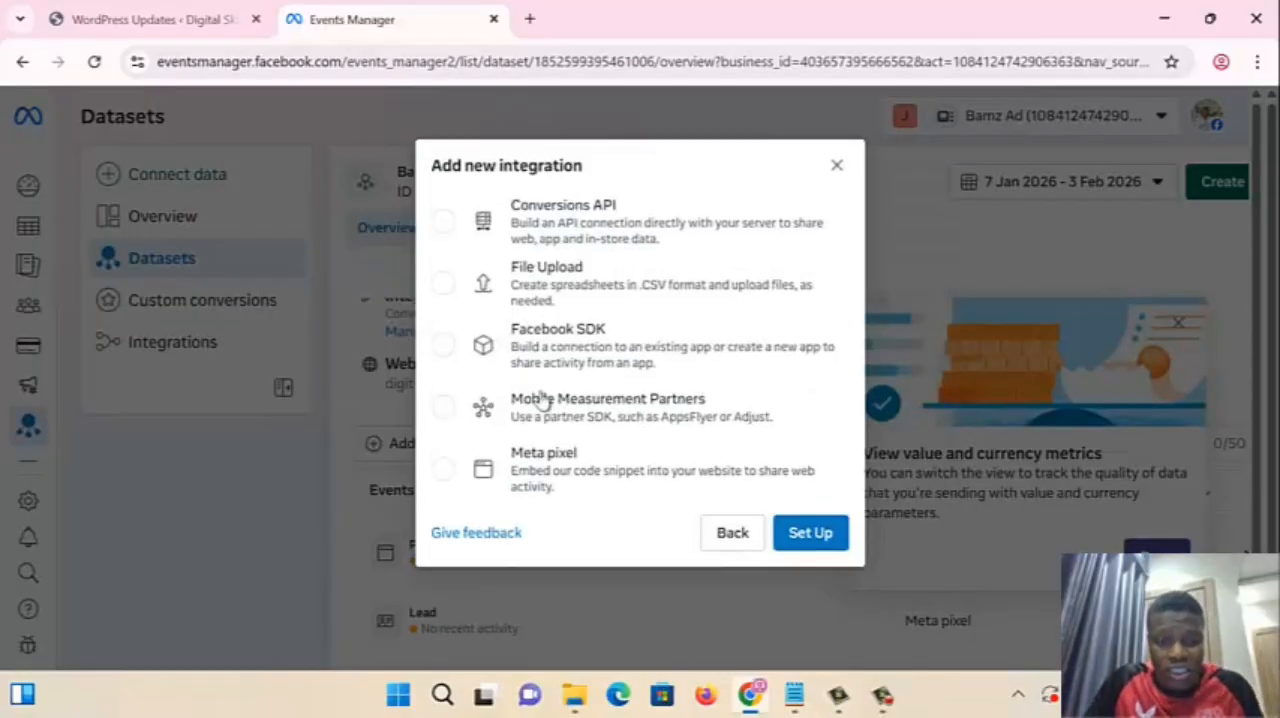
{"action": "left_click", "coordinate": [450, 469]}
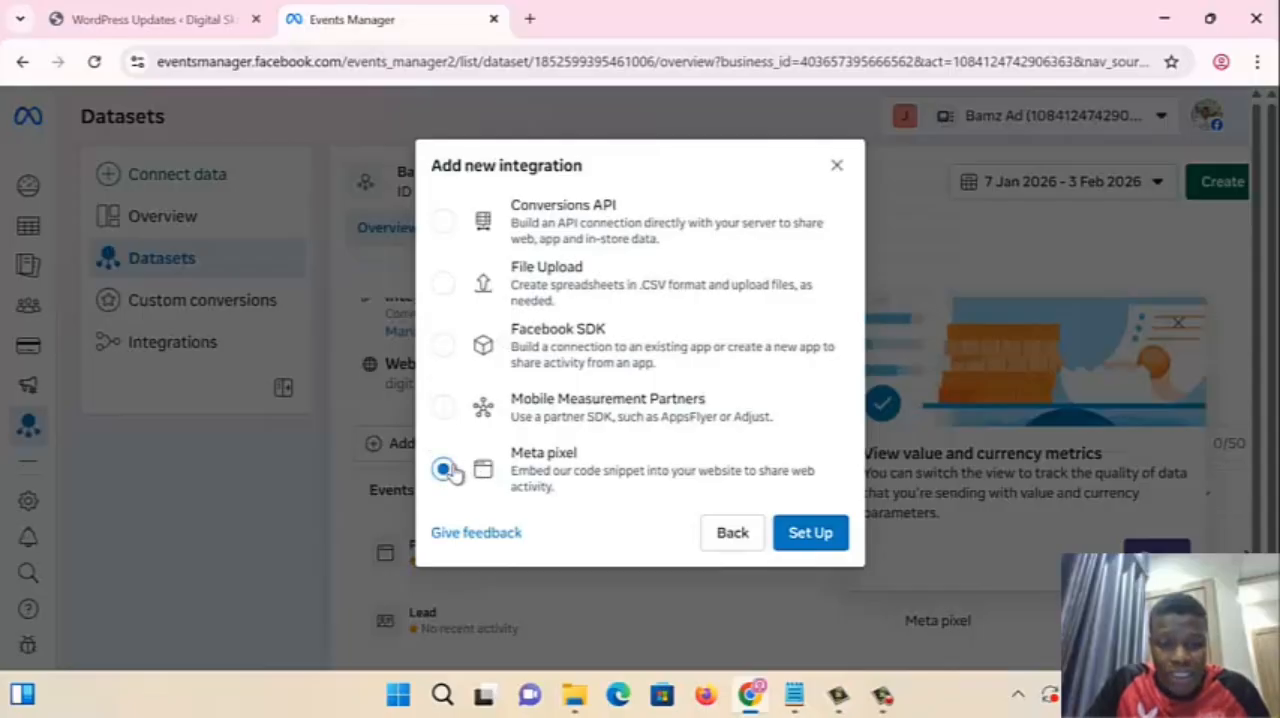
{"action": "left_click", "coordinate": [808, 533]}
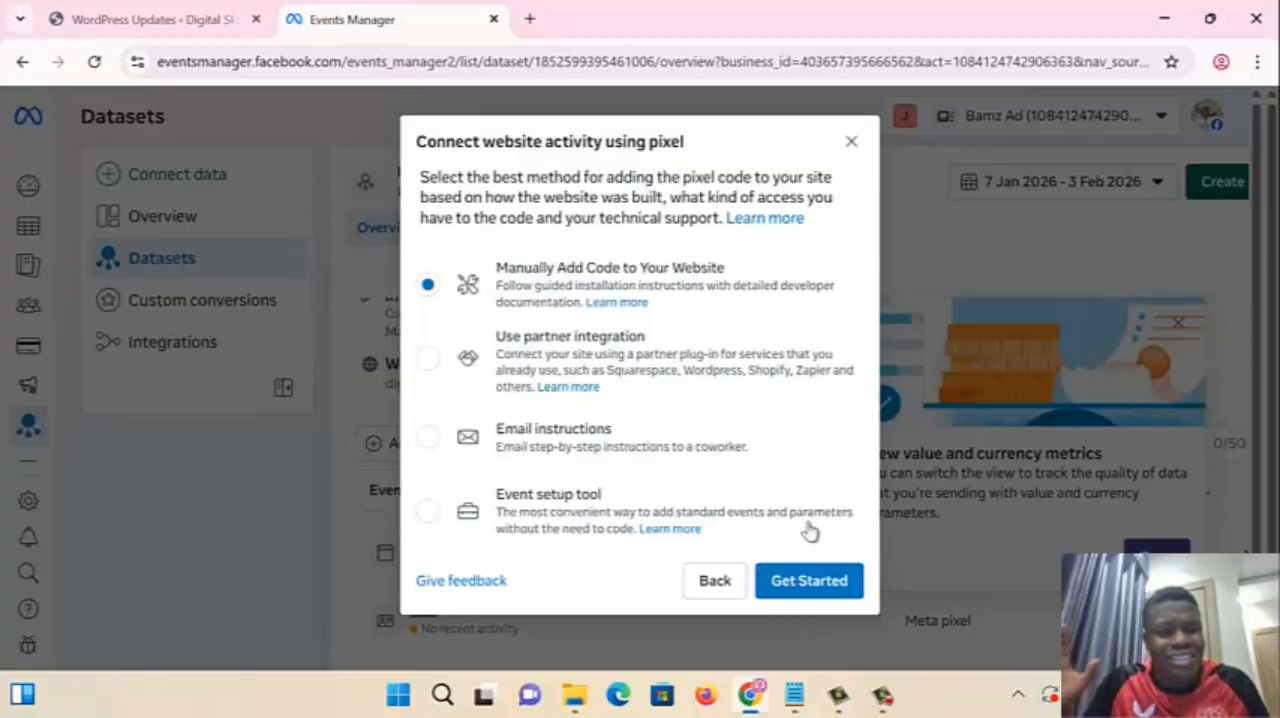
{"action": "left_click", "coordinate": [815, 586]}
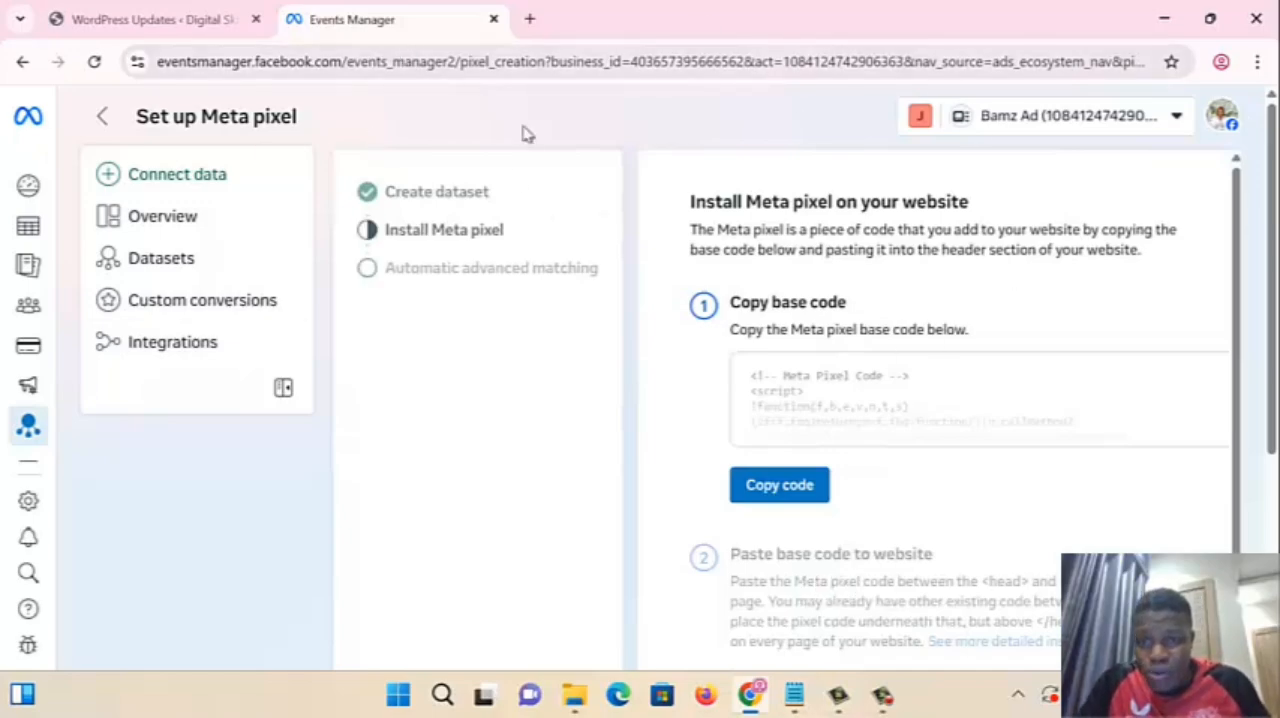
{"action": "left_click", "coordinate": [786, 487]}
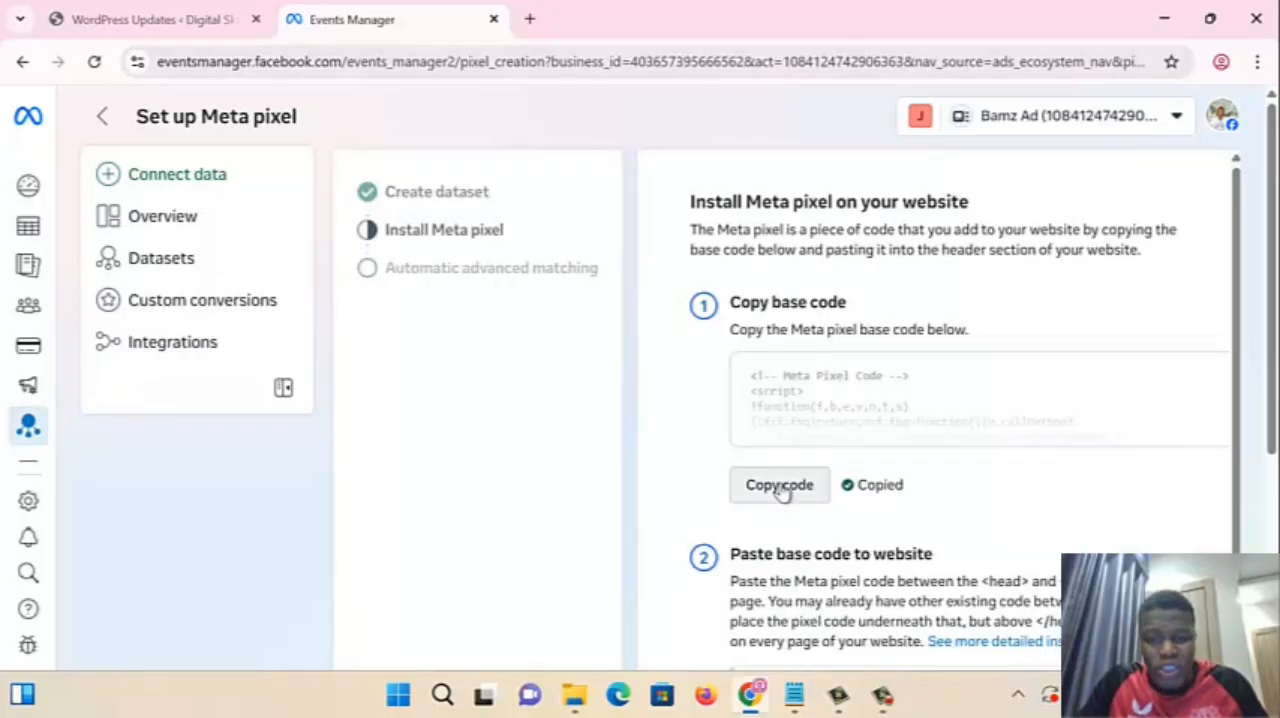
- Switch to the WordPress admin and check the installed plugins for AddFunc Head & Footer Code
{"action": "left_click", "coordinate": [120, 20]}
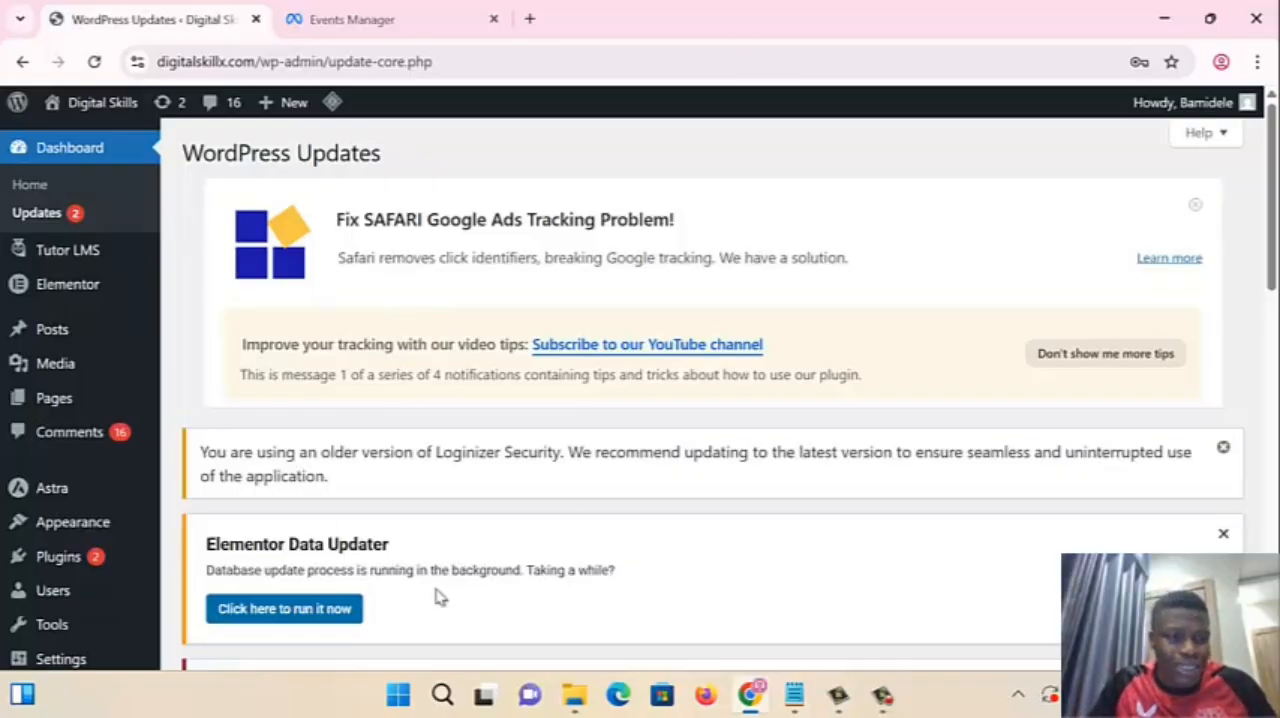
{"action": "scroll", "coordinate": [230, 443], "scroll_direction": "down", "scroll_amount": 3}
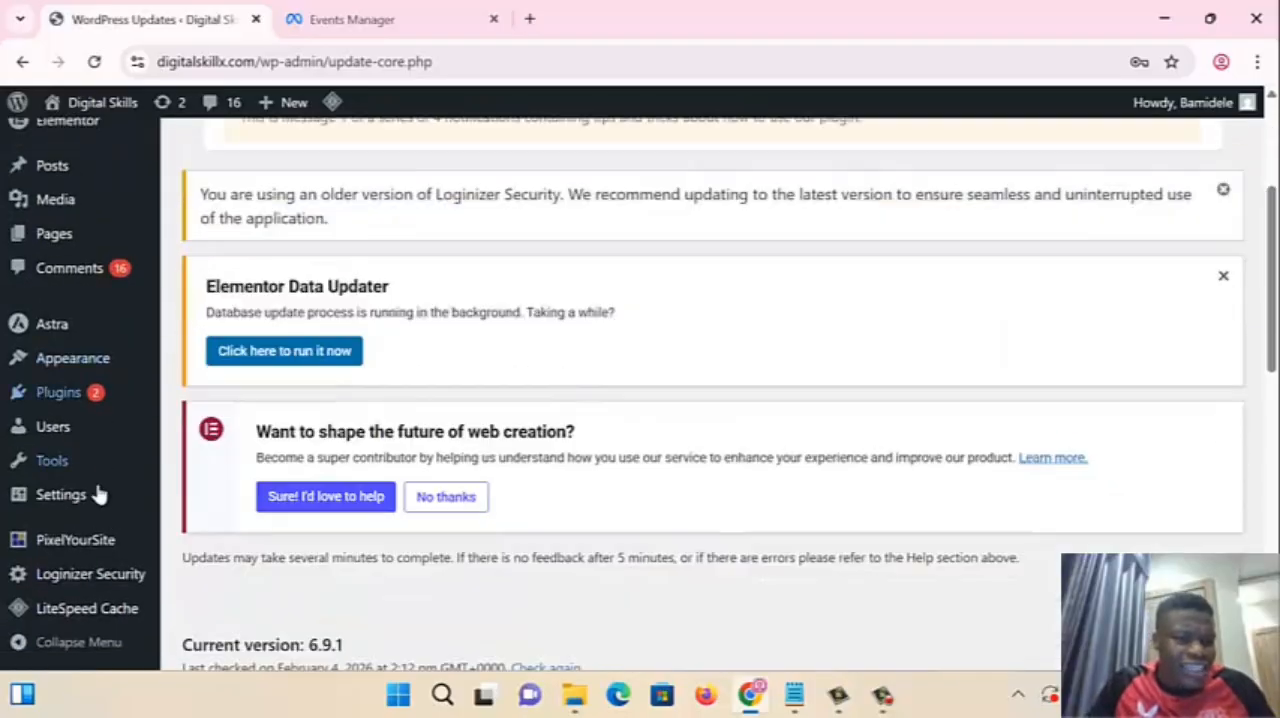
{"action": "mouse_move", "coordinate": [45, 400]}
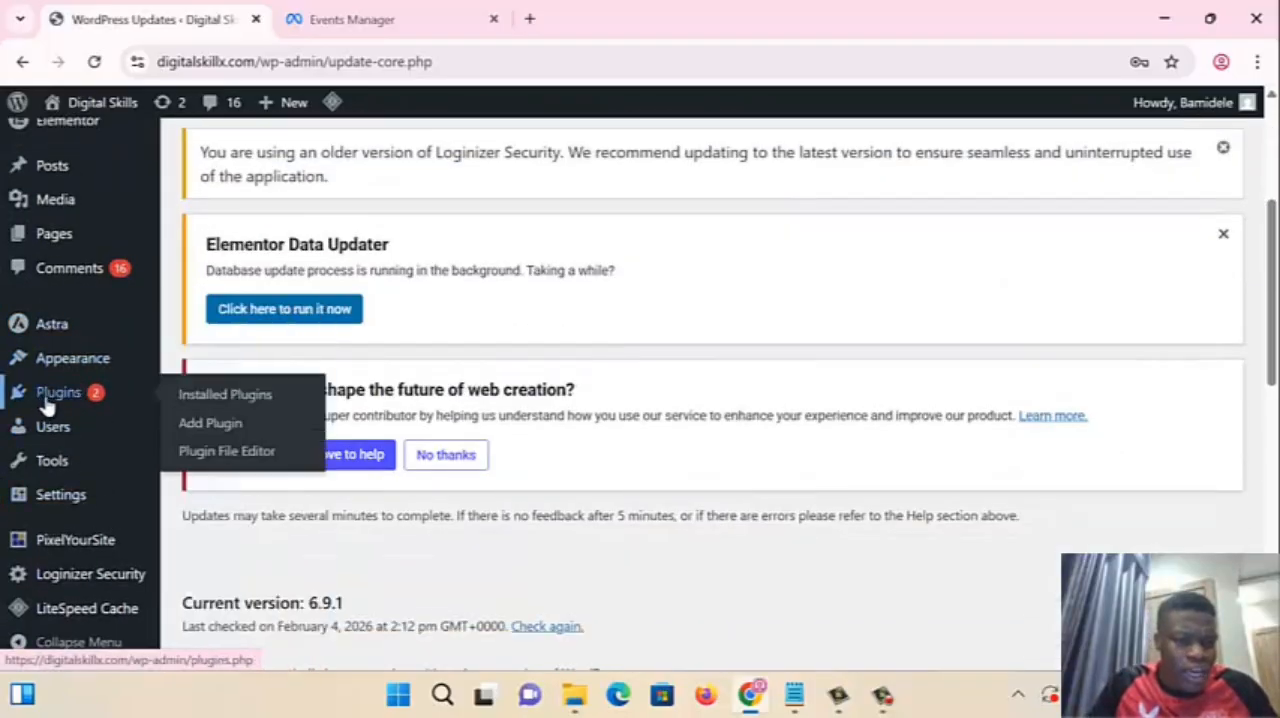
{"action": "left_click", "coordinate": [233, 395]}
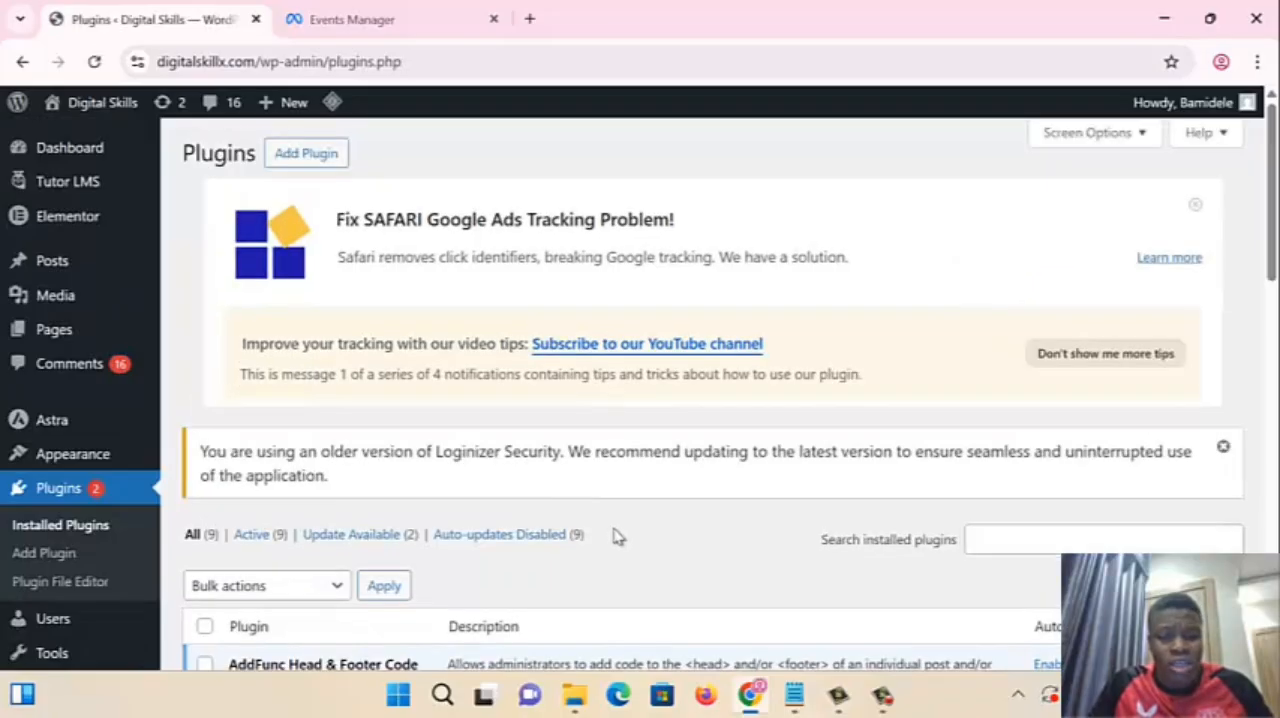
{"action": "scroll", "coordinate": [634, 557], "scroll_direction": "down", "scroll_amount": 2}
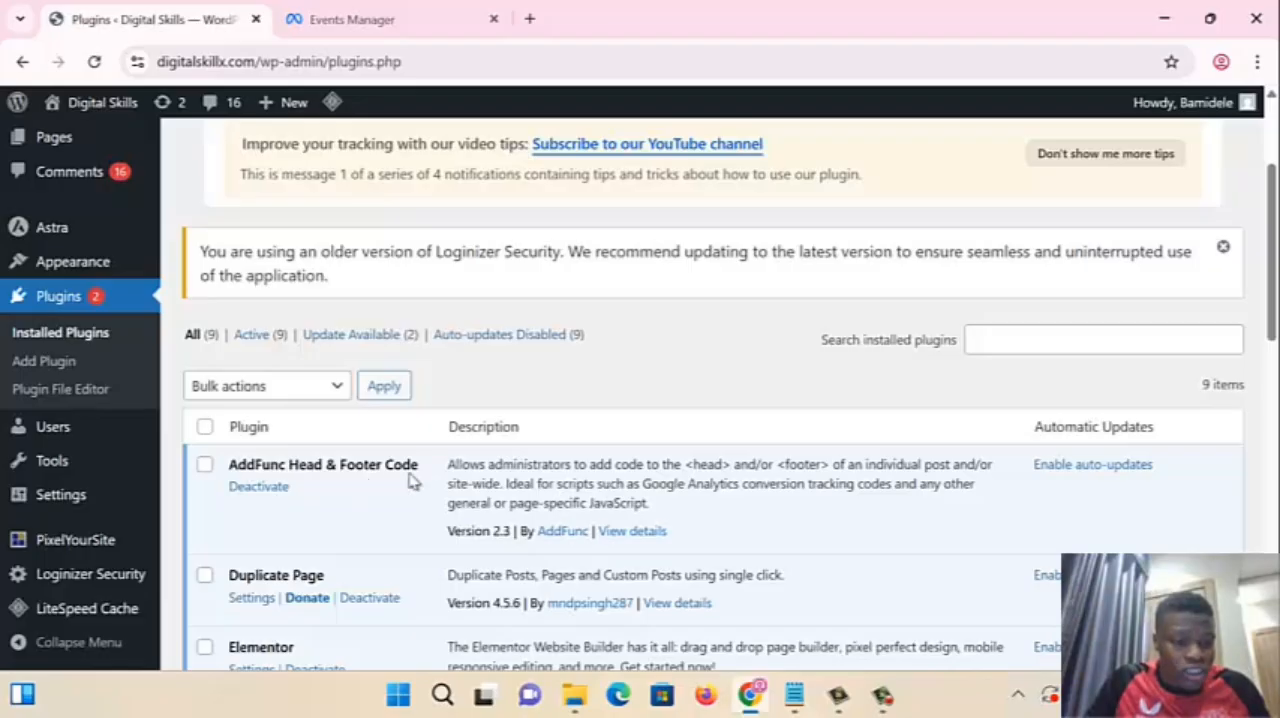
- Open the list of all pages, locate the Richbuyer page, and check the pixel base code instructions in Events Manager
{"action": "mouse_move", "coordinate": [42, 510]}
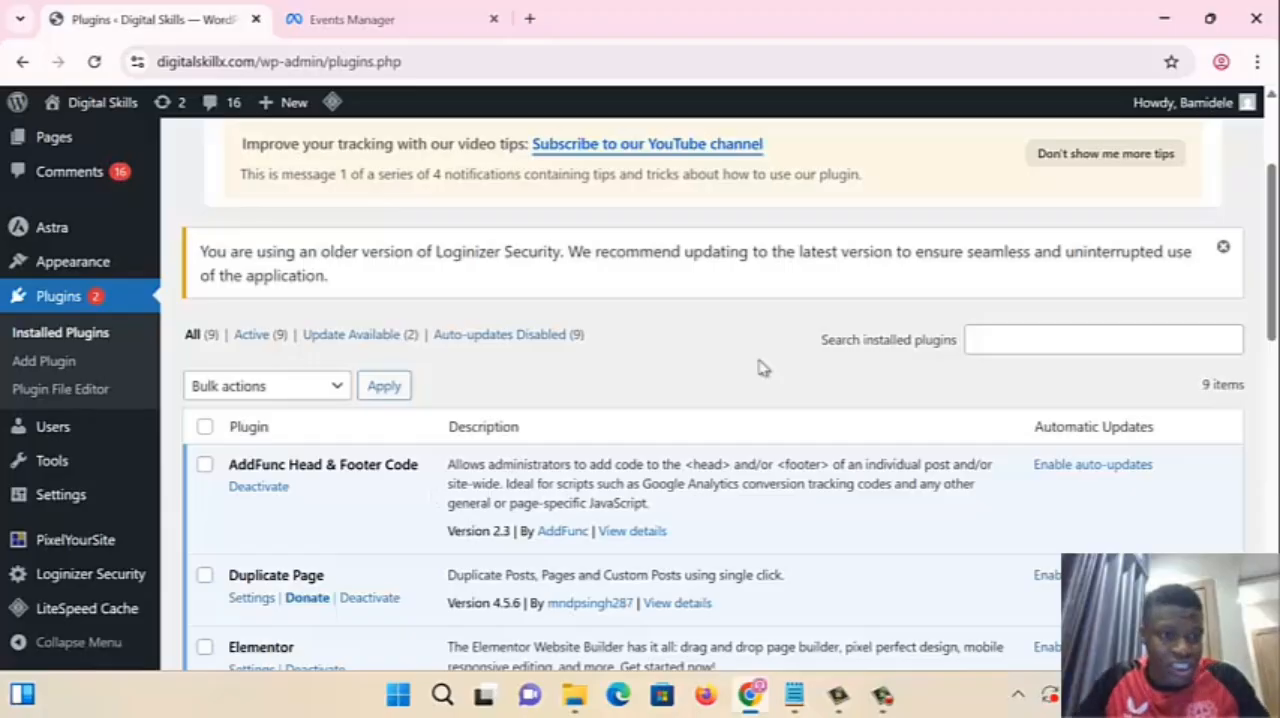
{"action": "scroll", "coordinate": [50, 400], "scroll_direction": "up", "scroll_amount": 2}
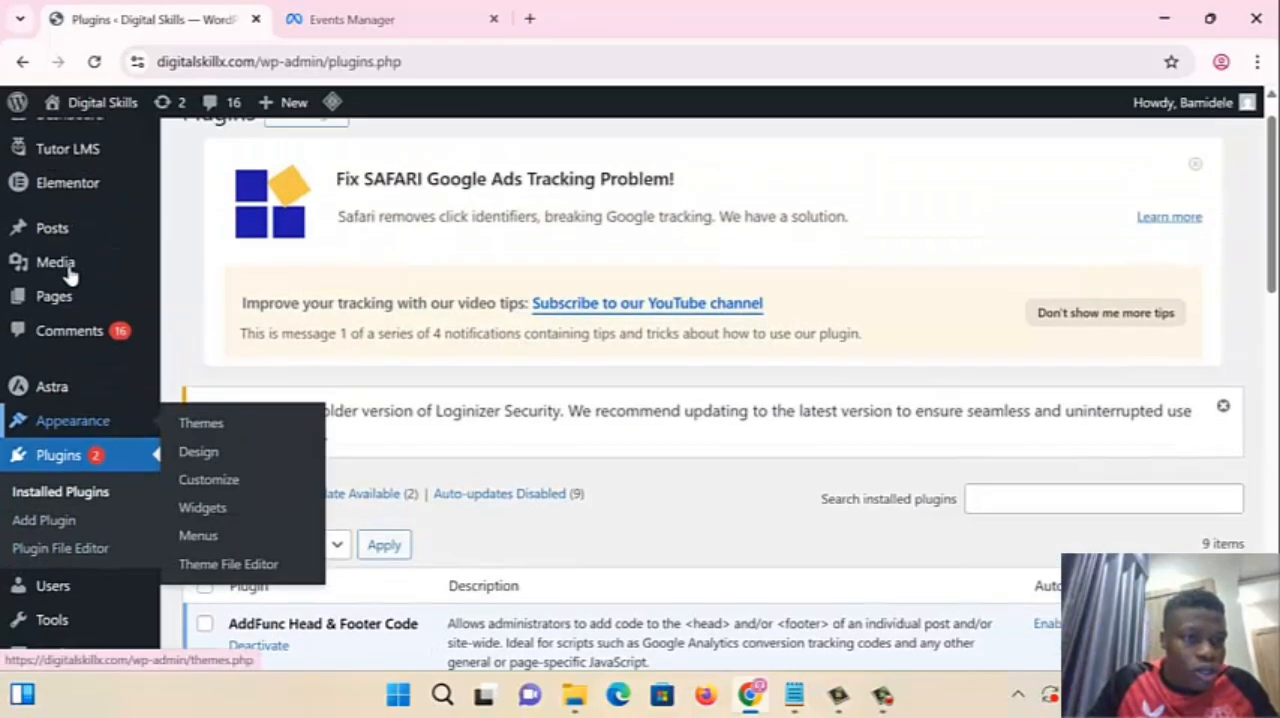
{"action": "mouse_move", "coordinate": [58, 345]}
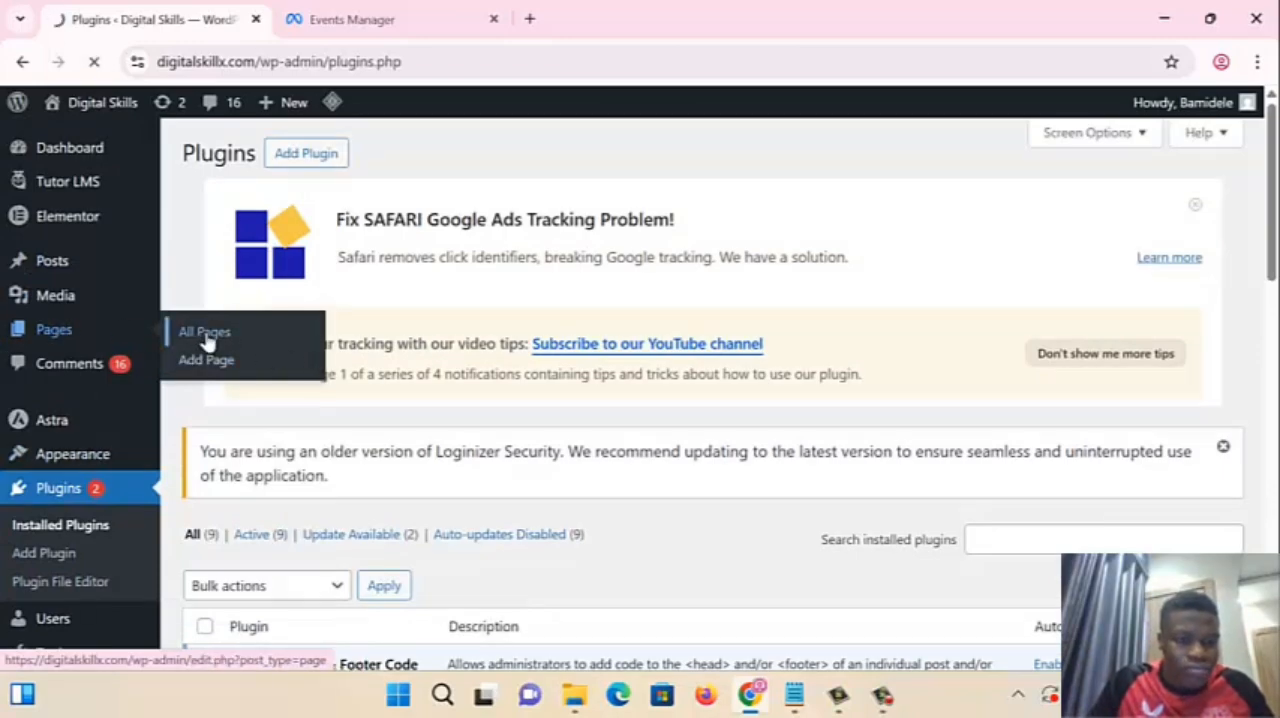
{"action": "scroll", "coordinate": [206, 338], "scroll_direction": "down", "scroll_amount": 3}
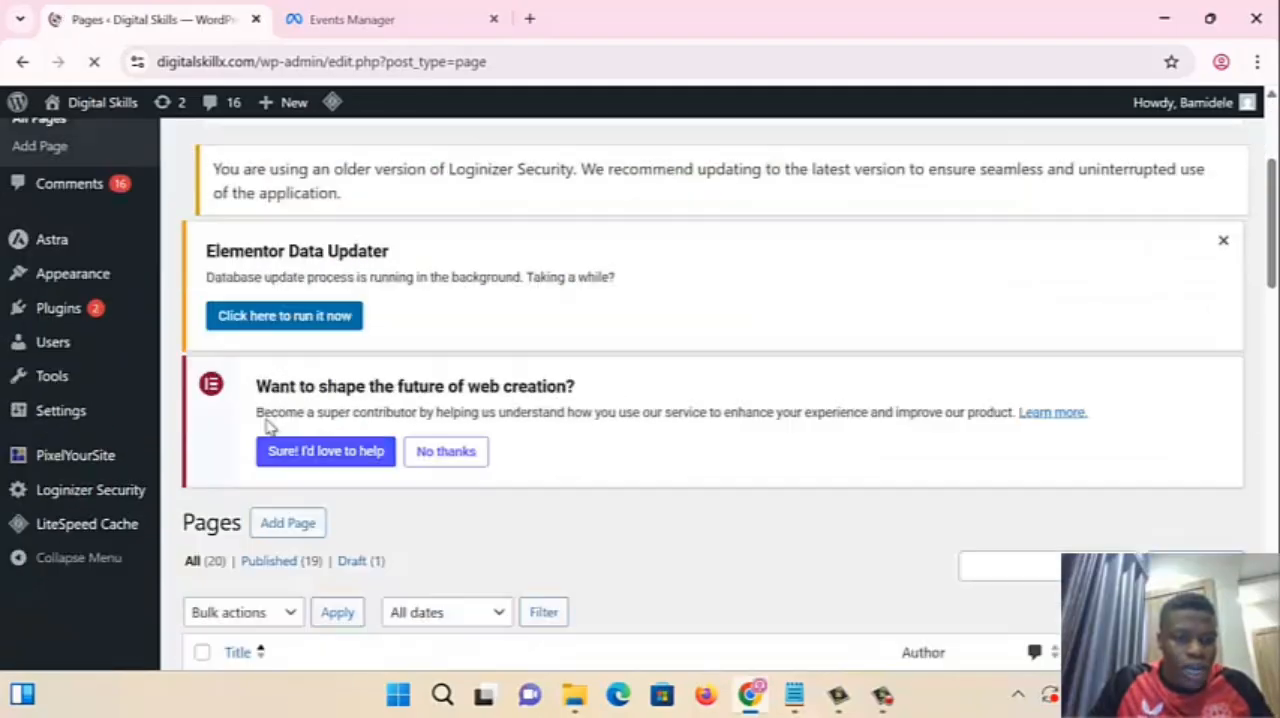
{"action": "scroll", "coordinate": [417, 537], "scroll_direction": "down", "scroll_amount": 4}
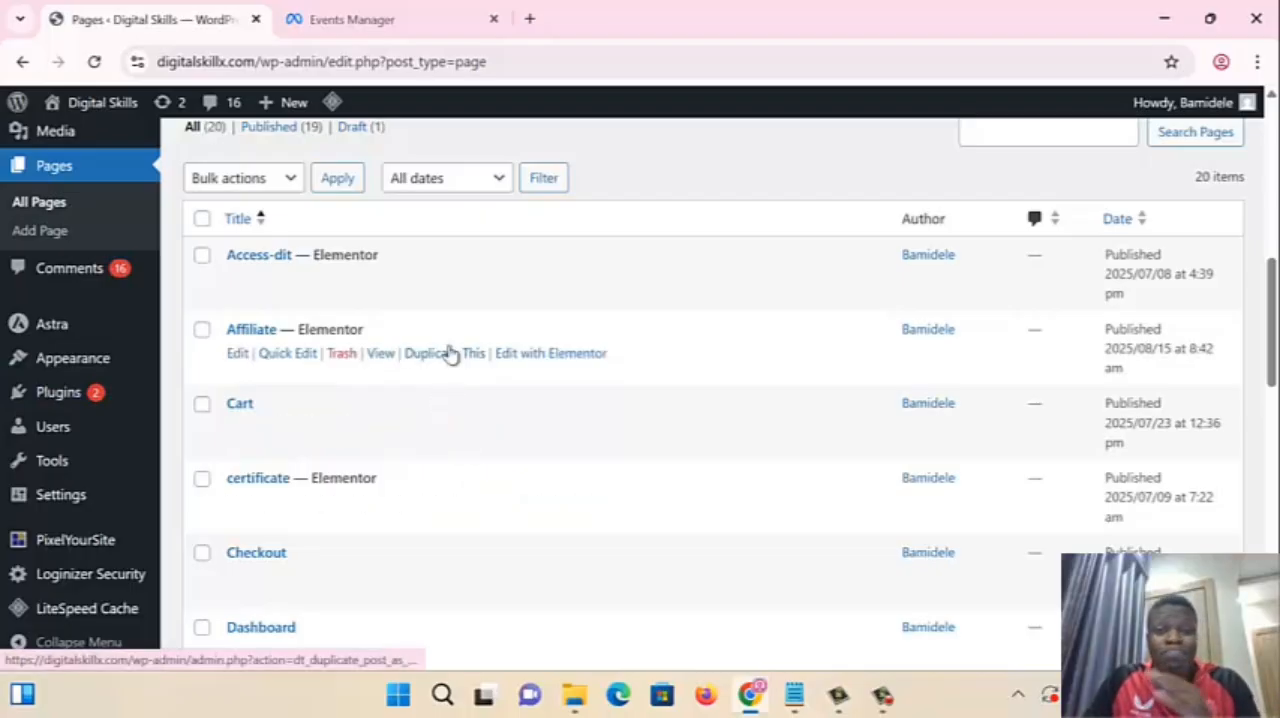
{"action": "scroll", "coordinate": [429, 369], "scroll_direction": "down", "scroll_amount": 2}
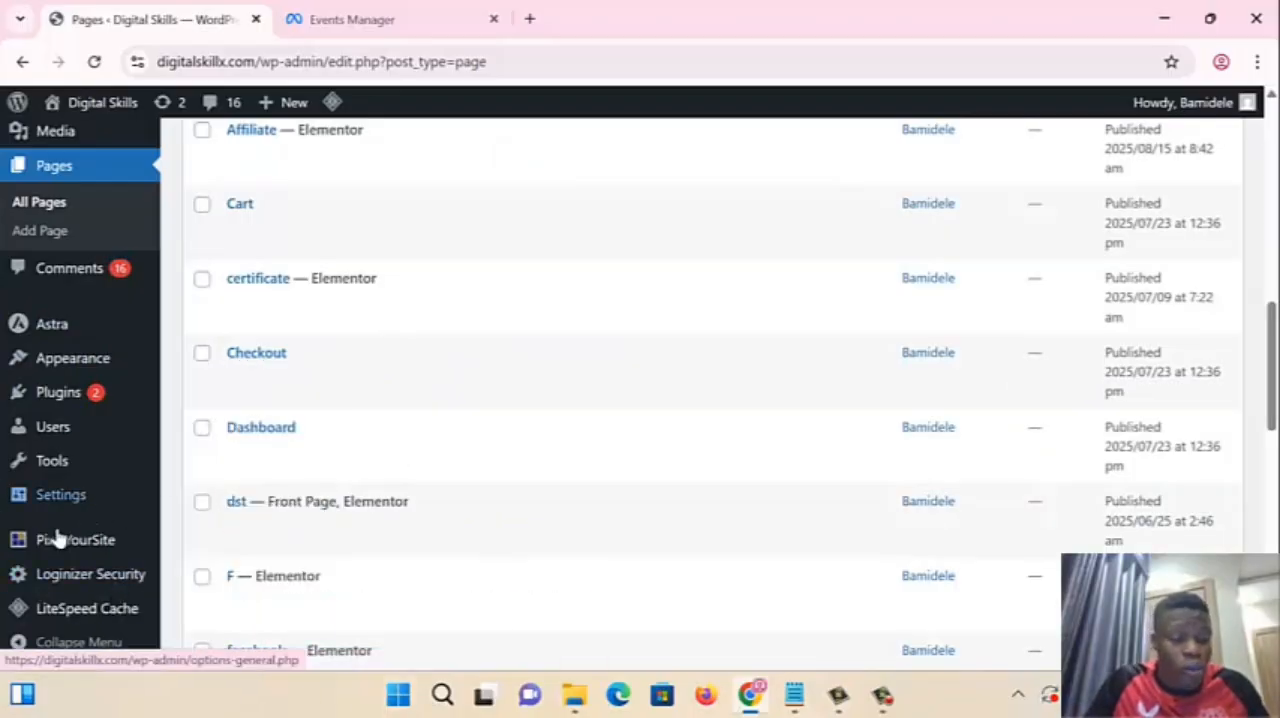
{"action": "mouse_move", "coordinate": [120, 610]}
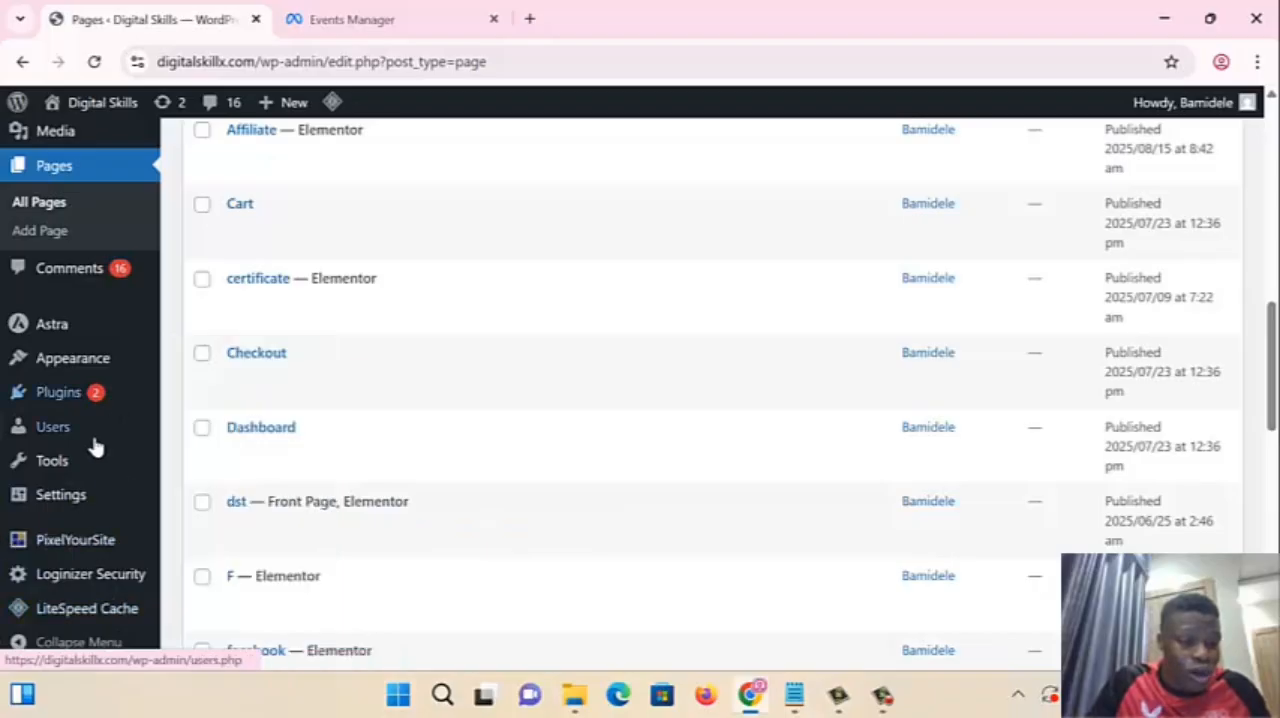
{"action": "mouse_move", "coordinate": [90, 515]}
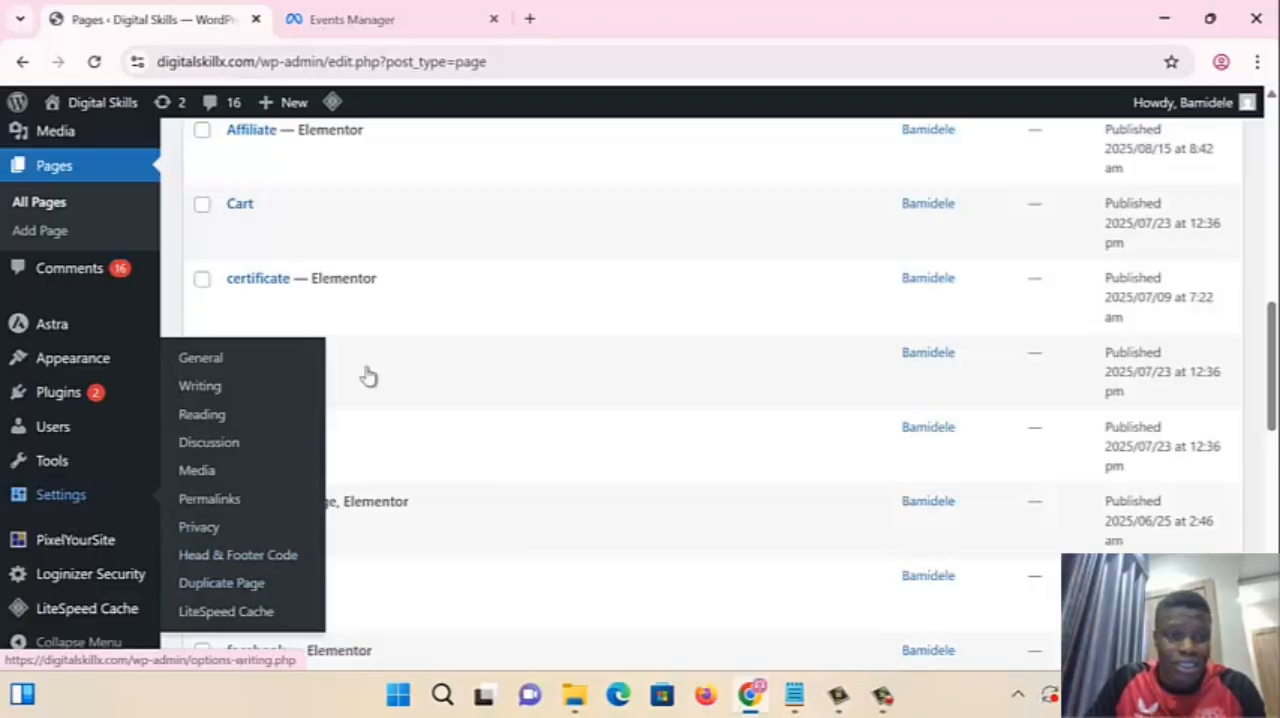
{"action": "scroll", "coordinate": [358, 460], "scroll_direction": "down", "scroll_amount": 1}
{"action": "scroll", "coordinate": [366, 495], "scroll_direction": "down", "scroll_amount": 5}
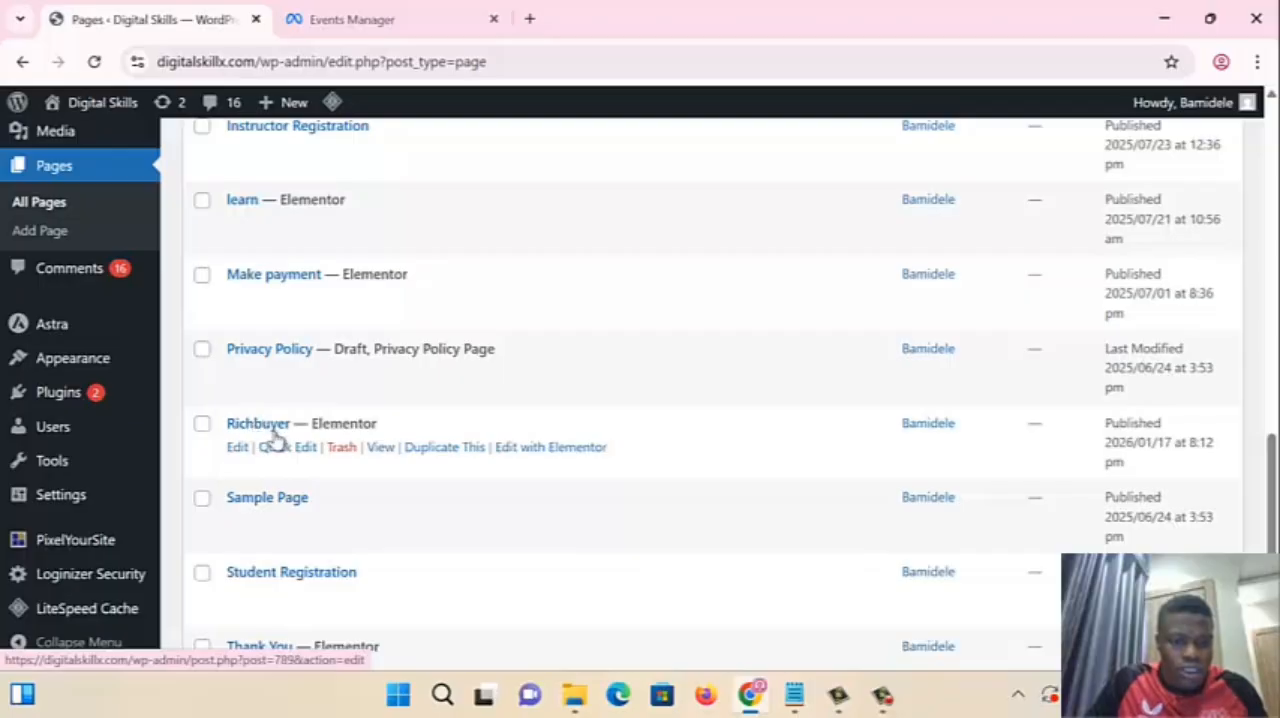
{"action": "left_click", "coordinate": [345, 19]}
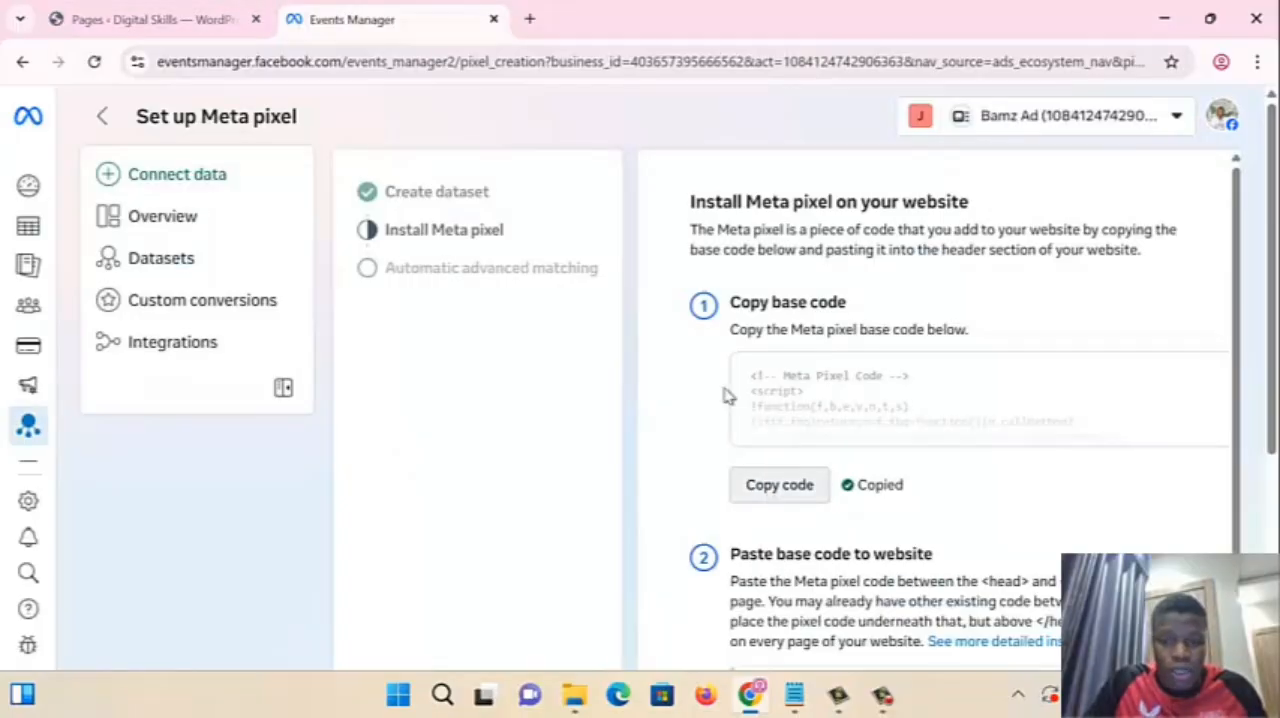
{"action": "left_click", "coordinate": [135, 20]}
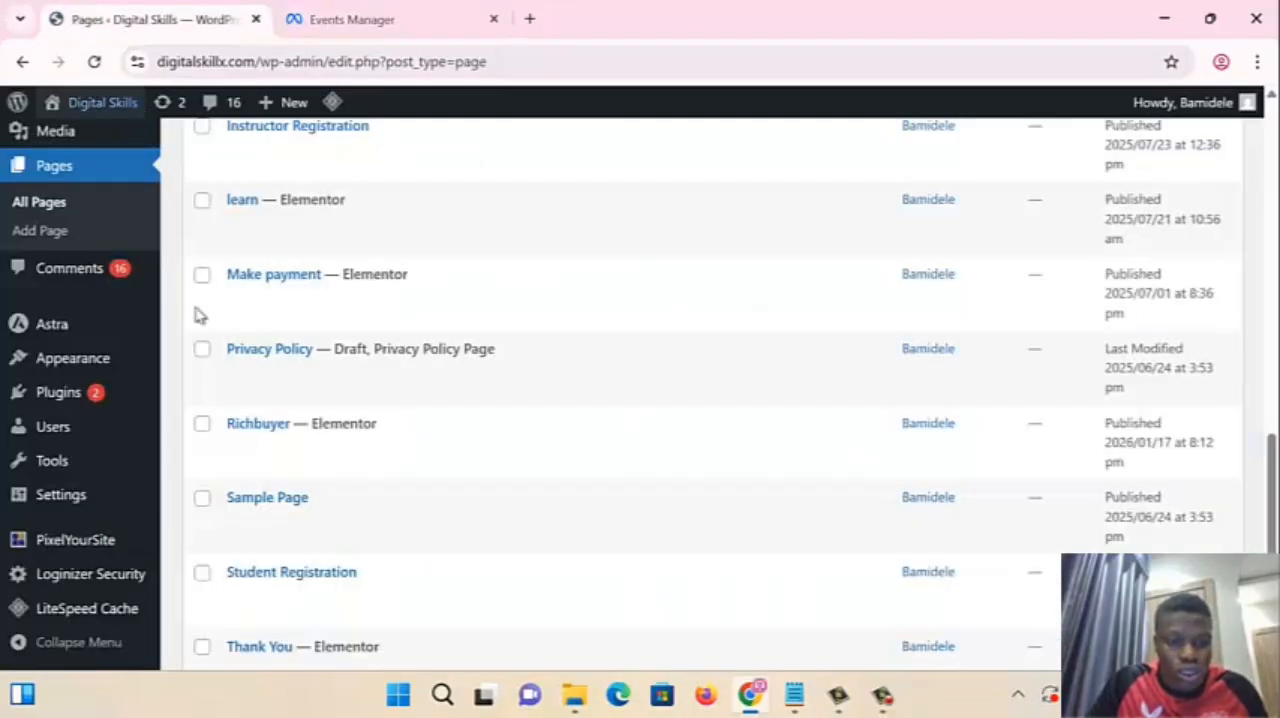
- View the live Richbuyer page in a separate tab, look through its content, and return to the pages list
{"action": "mouse_move", "coordinate": [327, 444]}
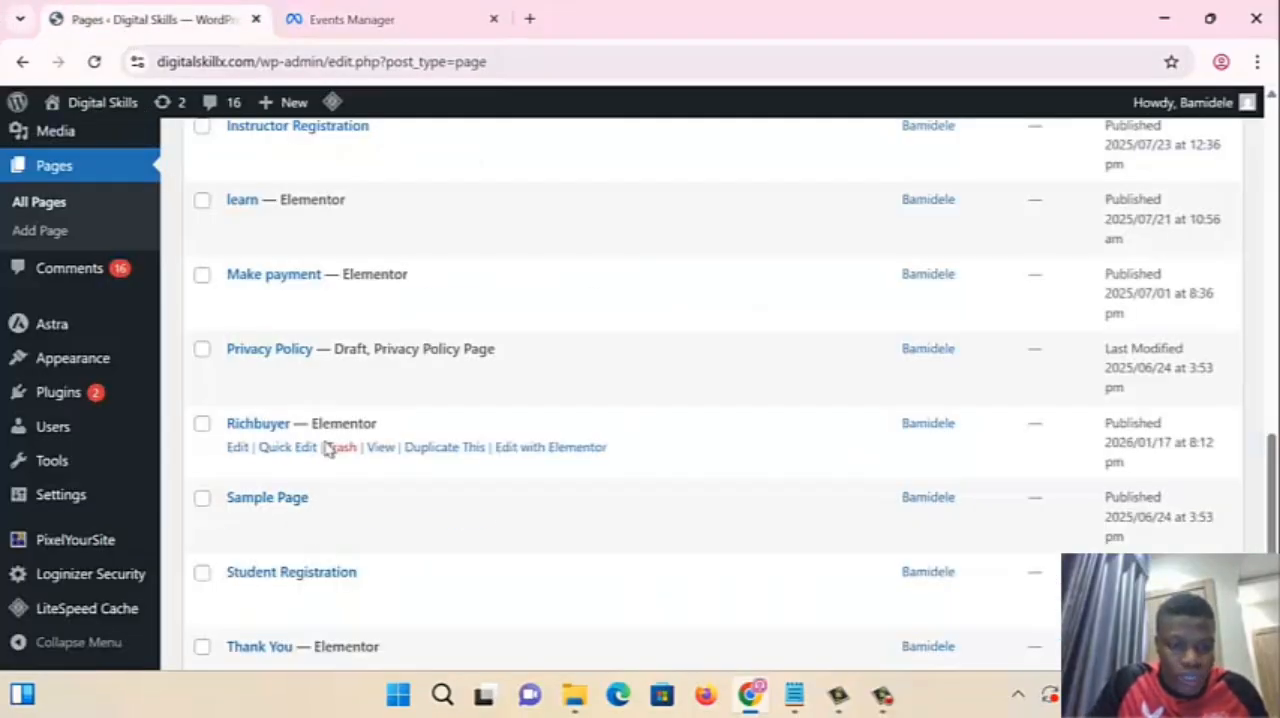
{"action": "right_click", "coordinate": [382, 450]}
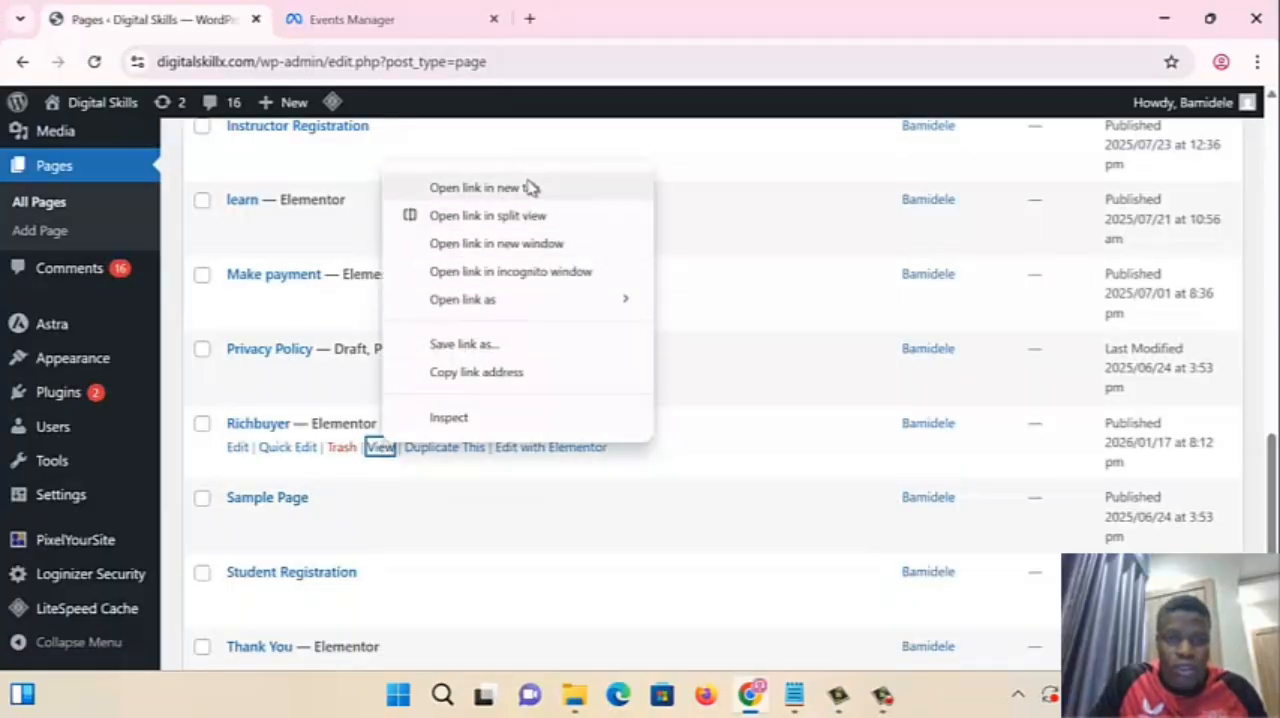
{"action": "left_click", "coordinate": [486, 187]}
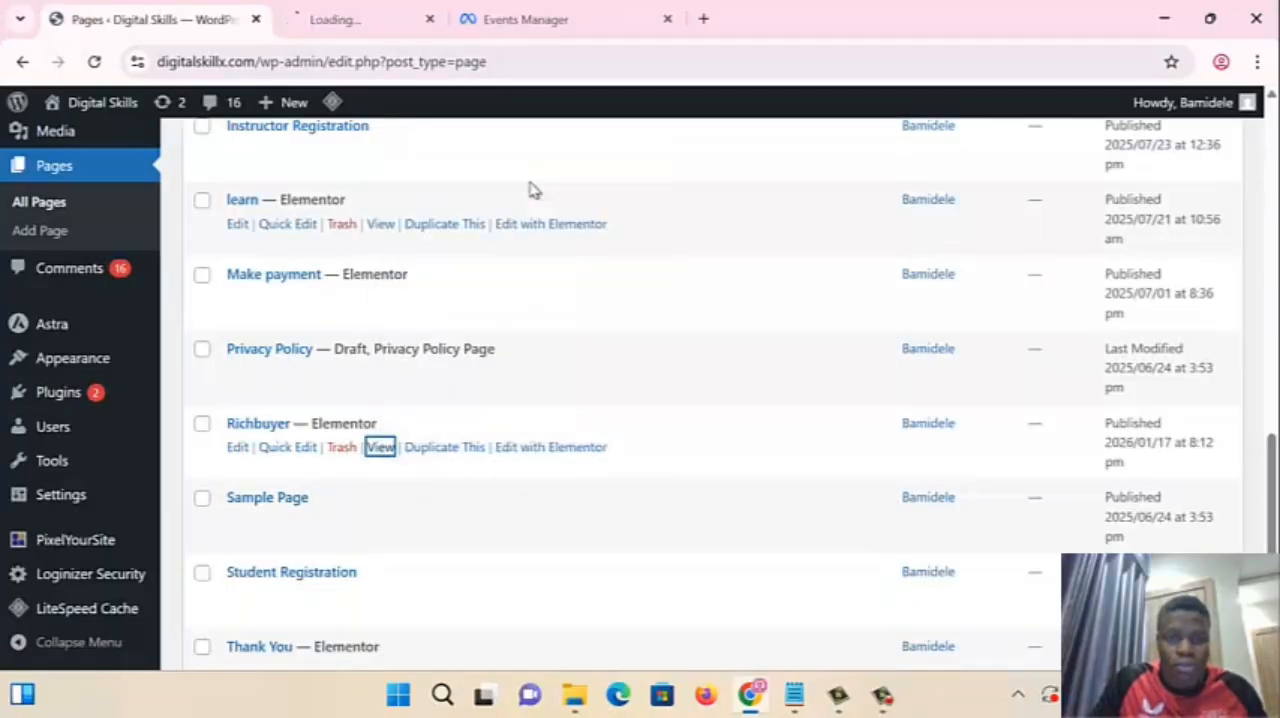
{"action": "left_click", "coordinate": [349, 21]}
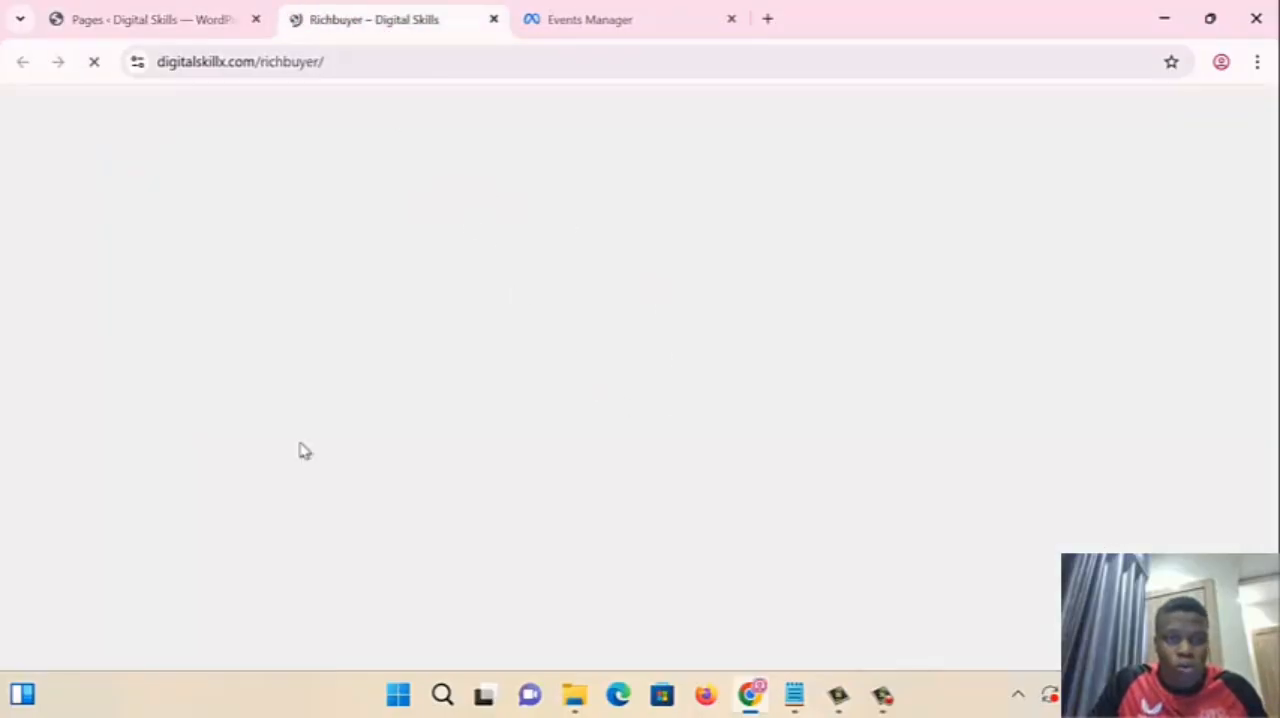
{"action": "scroll", "coordinate": [534, 466], "scroll_direction": "down", "scroll_amount": 5}
{"action": "scroll", "coordinate": [534, 469], "scroll_direction": "up", "scroll_amount": 5}
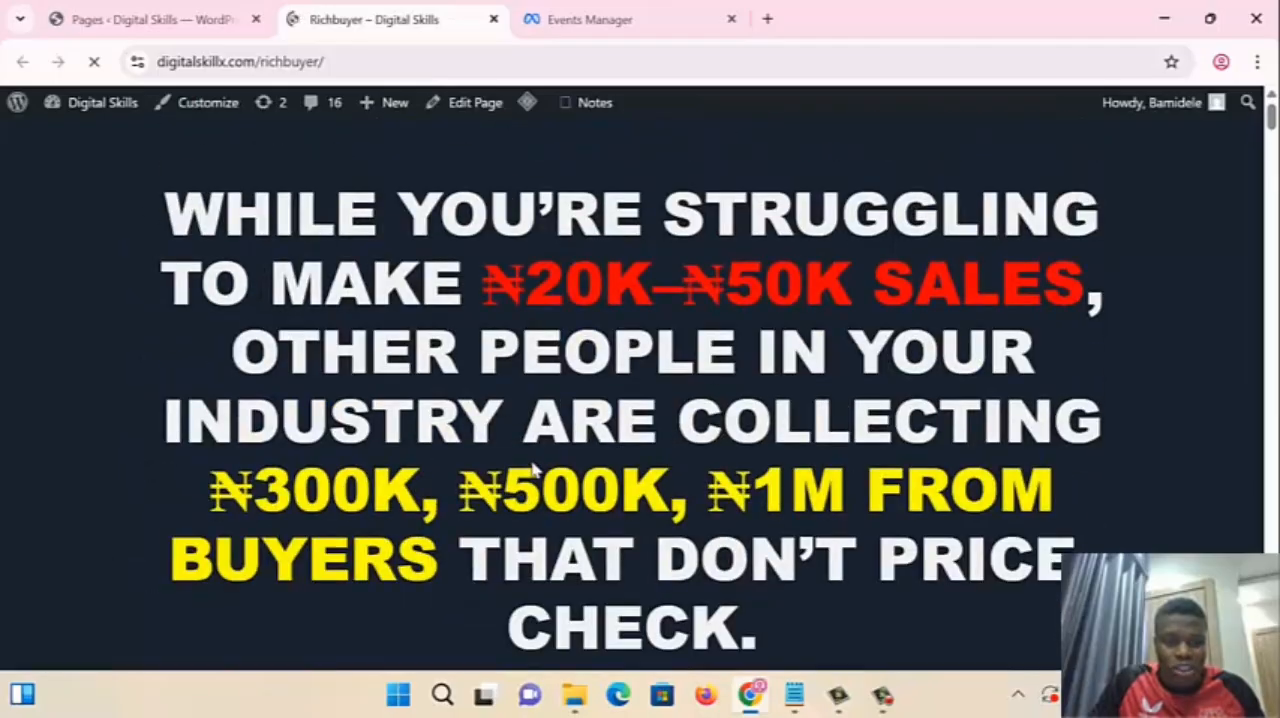
{"action": "scroll", "coordinate": [534, 466], "scroll_direction": "down", "scroll_amount": 10}
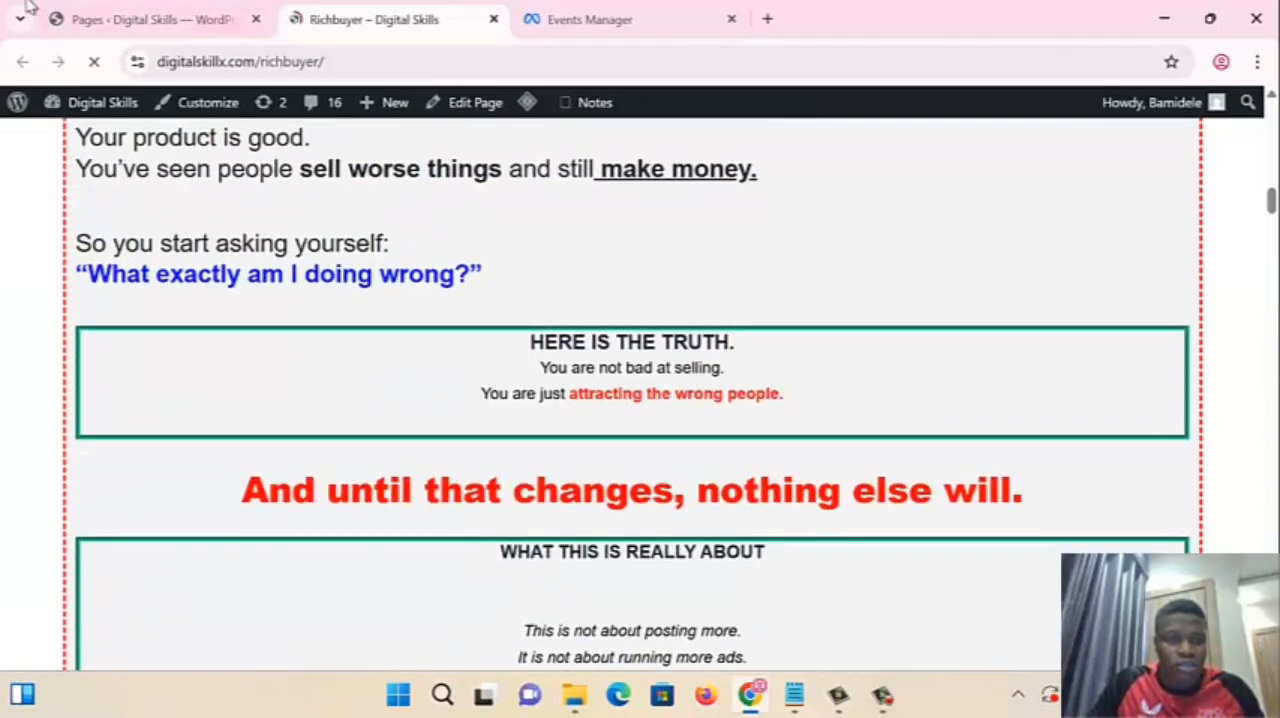
{"action": "left_click", "coordinate": [125, 22]}
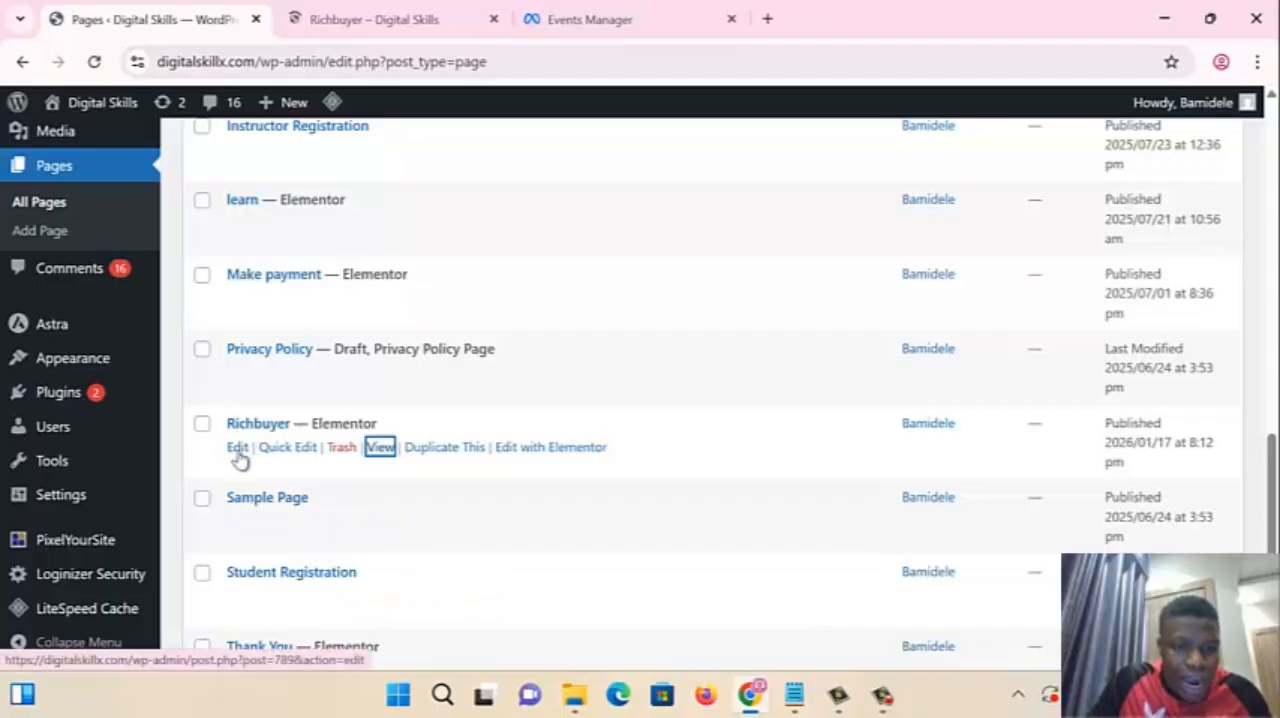
- Edit the Richbuyer page, replace the TikTok pixel code in its Head code with the copied Meta pixel code, and save
{"action": "left_click", "coordinate": [237, 448]}
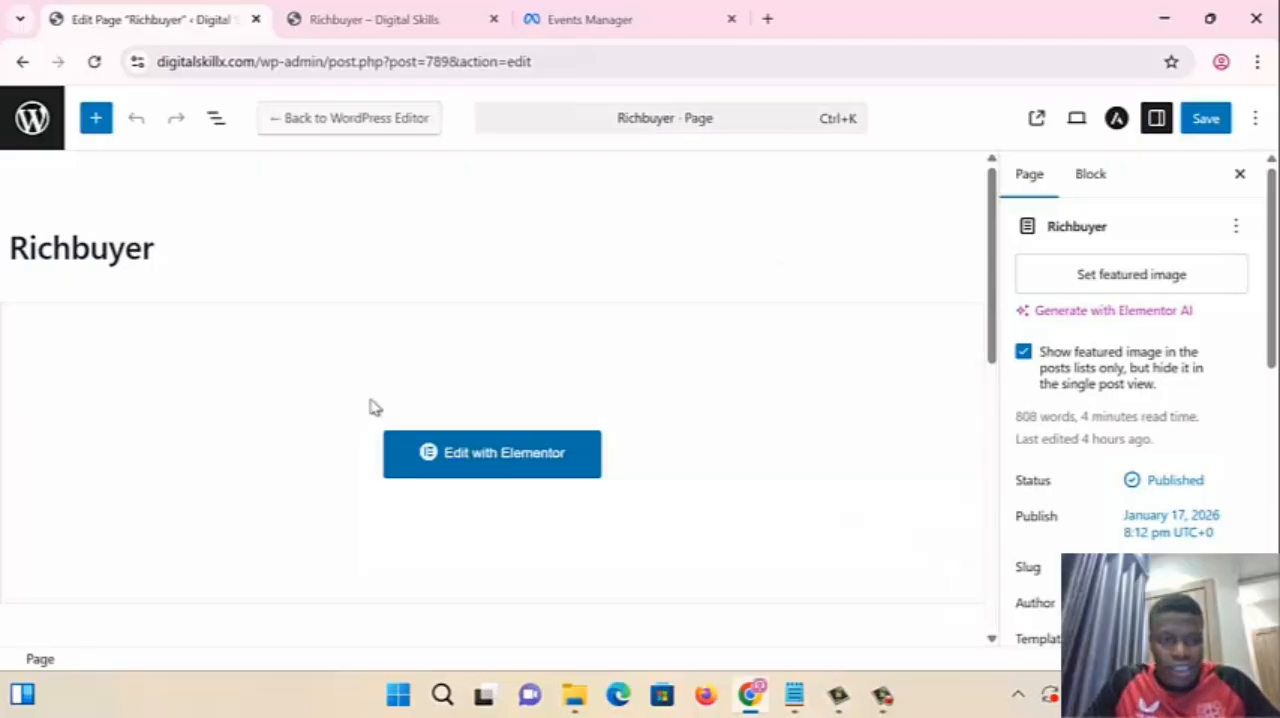
{"action": "scroll", "coordinate": [200, 465], "scroll_direction": "down", "scroll_amount": 5}
{"action": "left_click", "coordinate": [128, 500]}
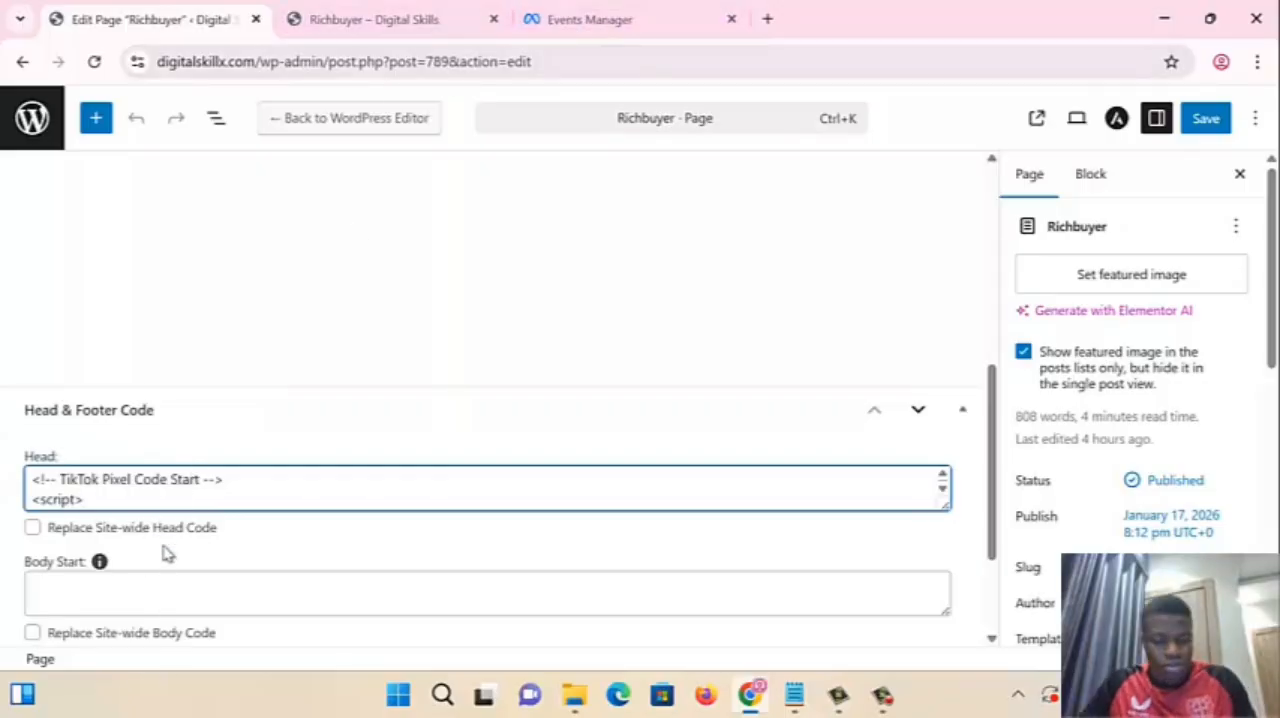
{"action": "key", "text": "ctrl+a"}
{"action": "key", "text": "BackSpace"}
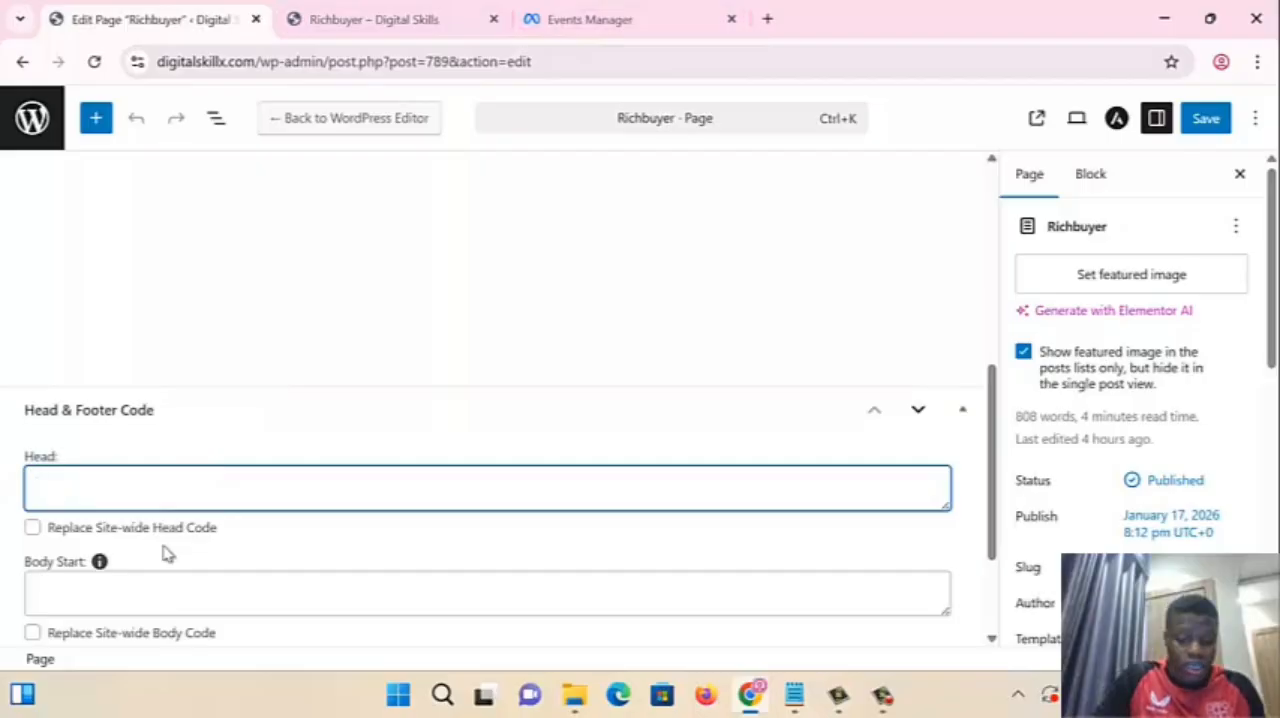
{"action": "key", "text": "ctrl+v"}
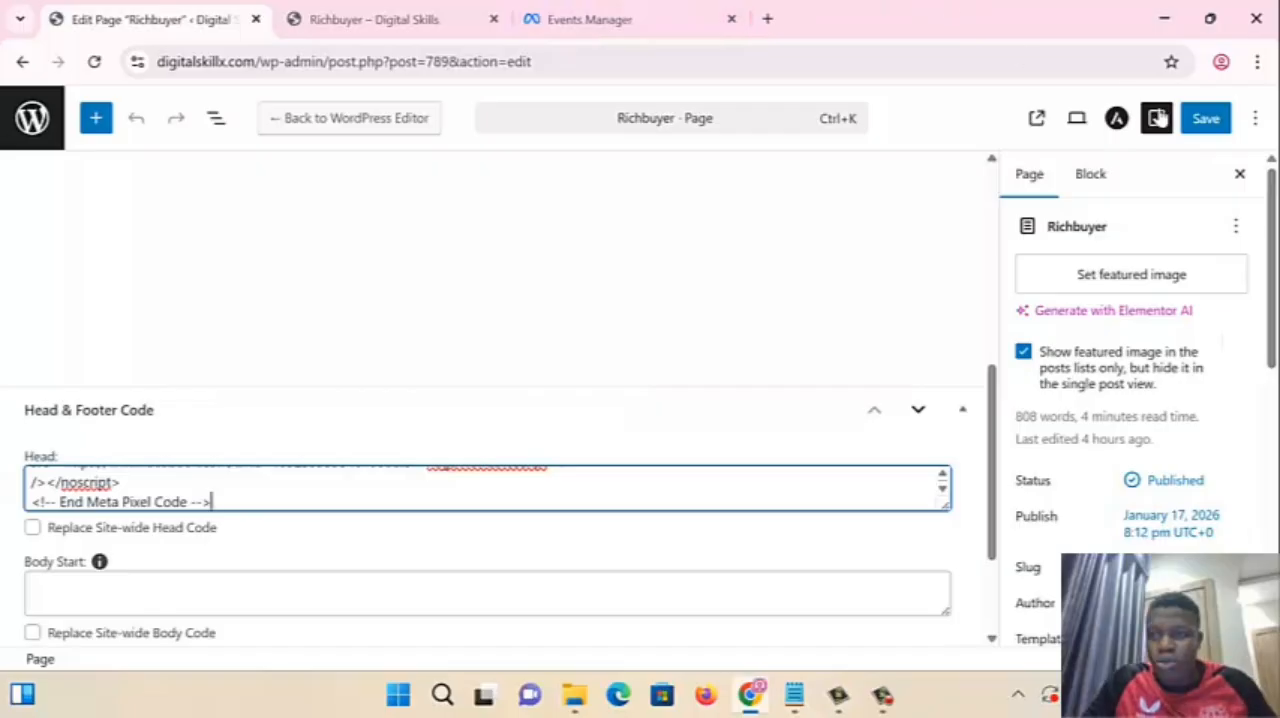
{"action": "left_click", "coordinate": [1196, 124]}
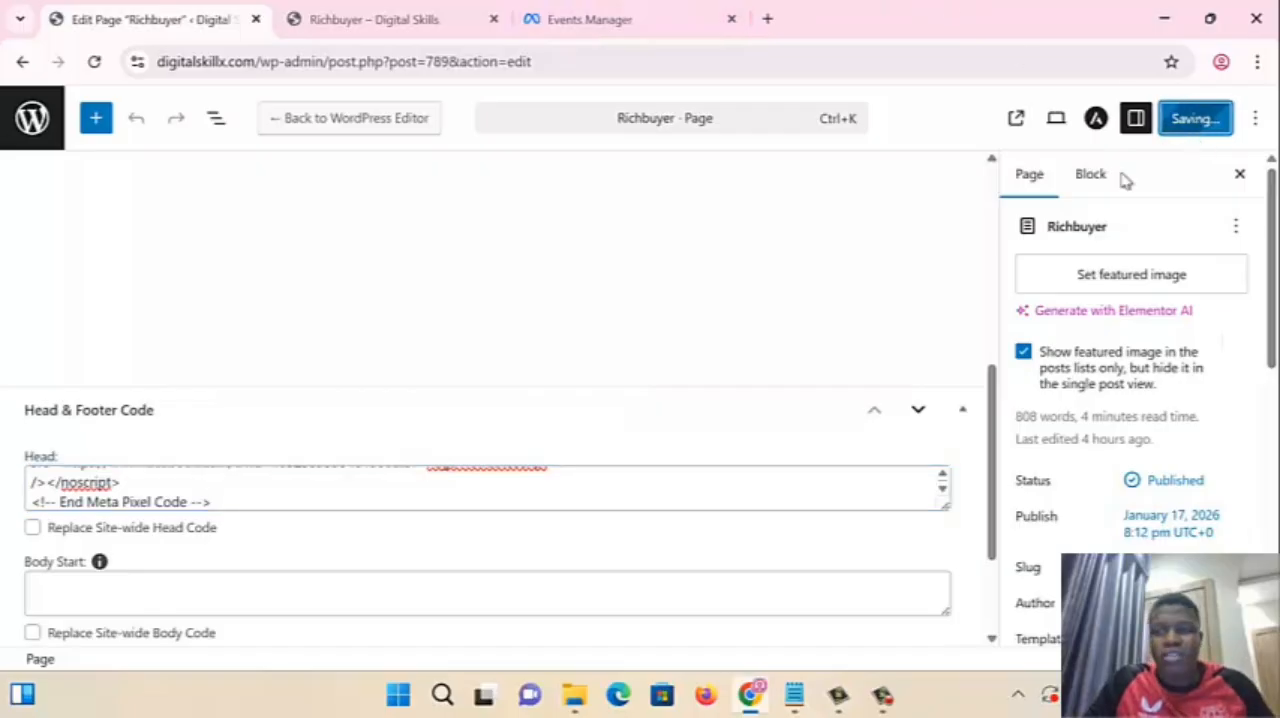
- Switch to Events Manager and complete the Meta pixel setup with automatic advanced matching and all customer information options turned on
{"action": "left_click", "coordinate": [646, 14]}
{"action": "scroll", "coordinate": [897, 663], "scroll_direction": "down", "scroll_amount": 5}
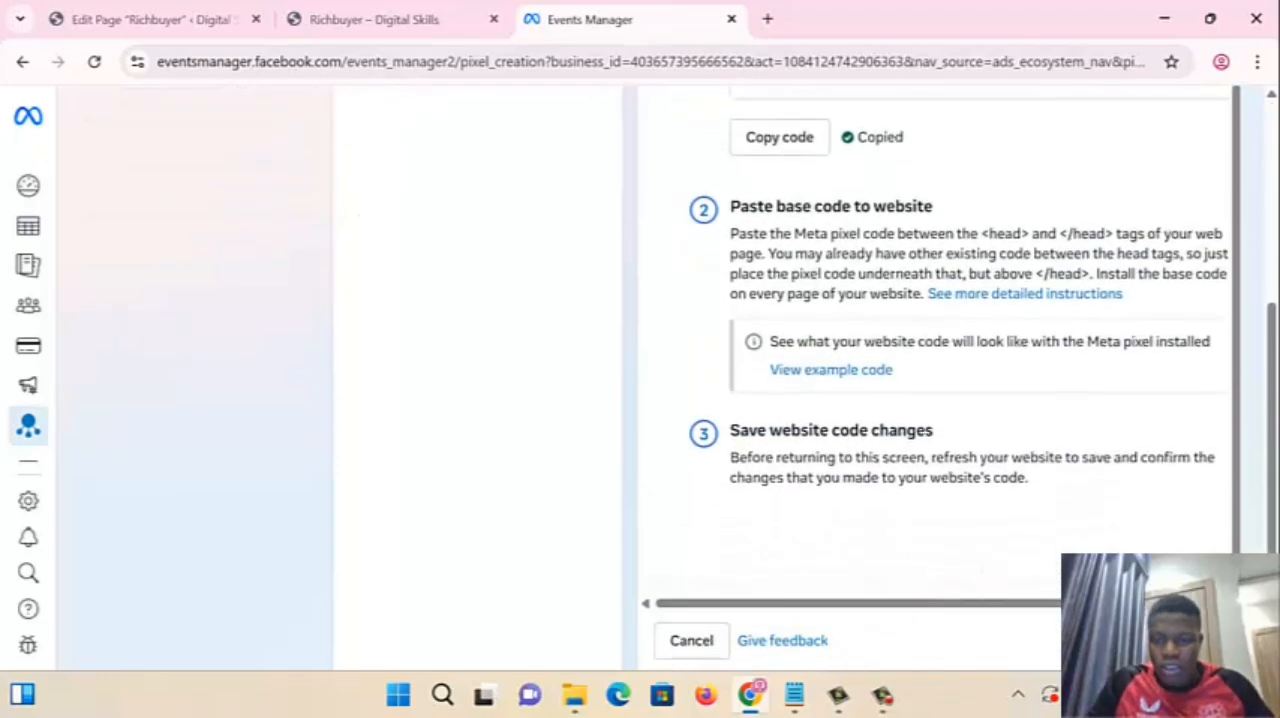
{"action": "left_click", "coordinate": [1190, 641]}
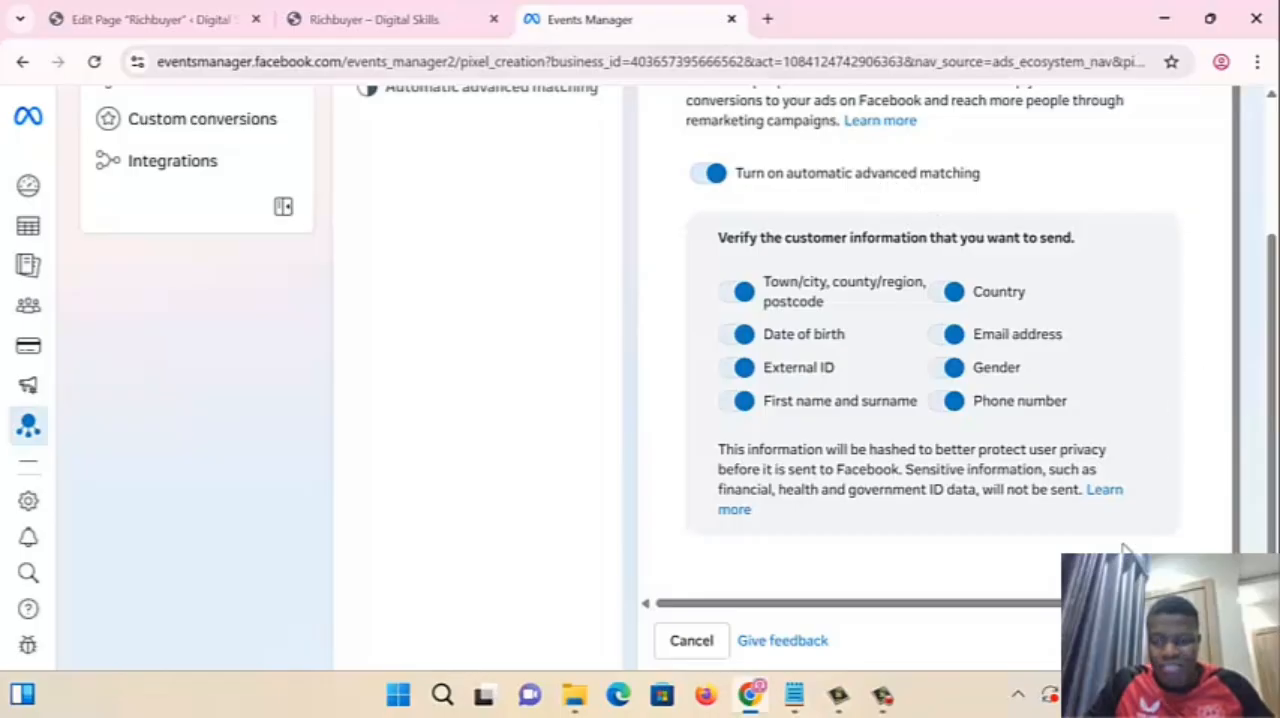
{"action": "left_click", "coordinate": [1178, 641]}
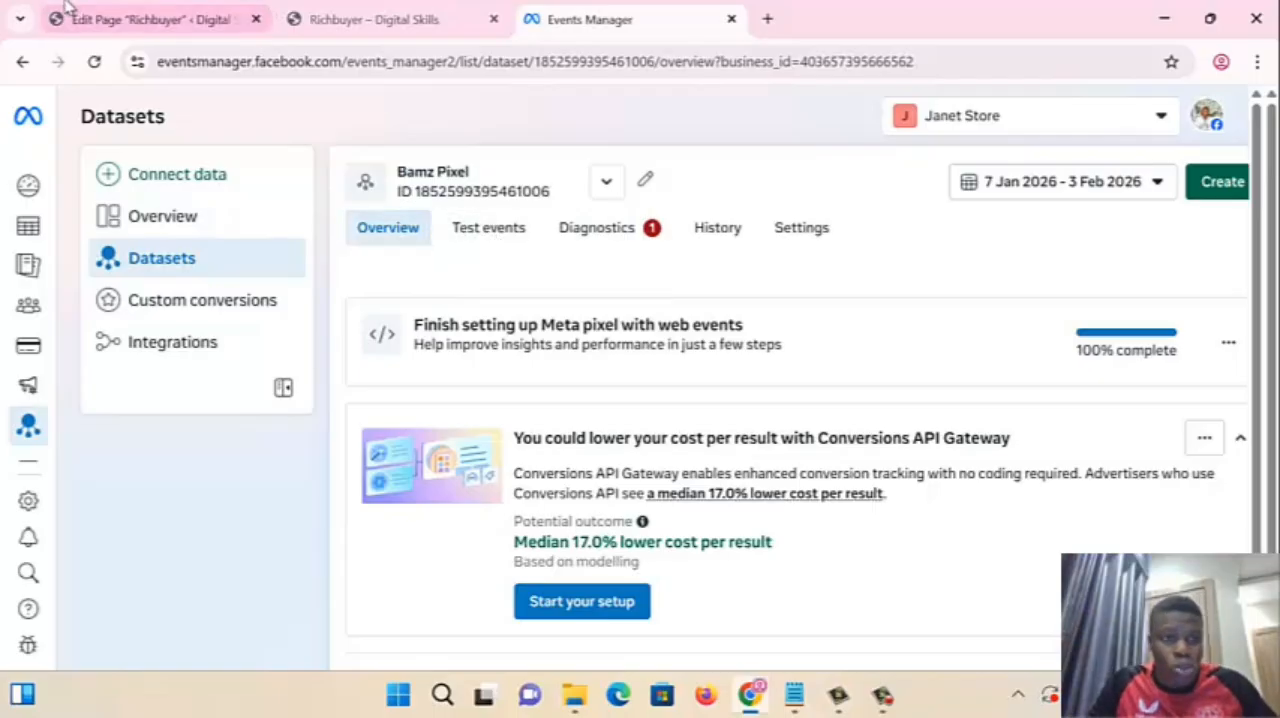
- Switch back to the Richbuyer page editor in WordPress, save the page again, and return to the pages list
{"action": "left_click", "coordinate": [130, 20]}
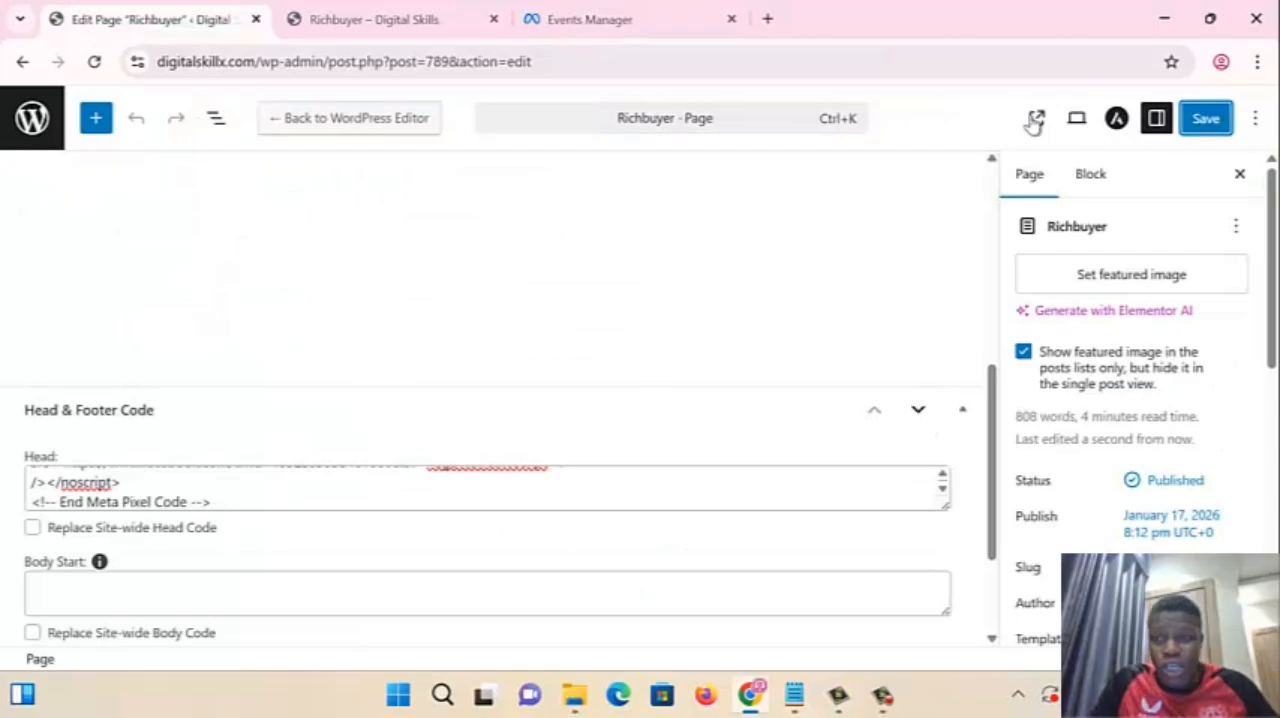
{"action": "left_click", "coordinate": [1218, 120]}
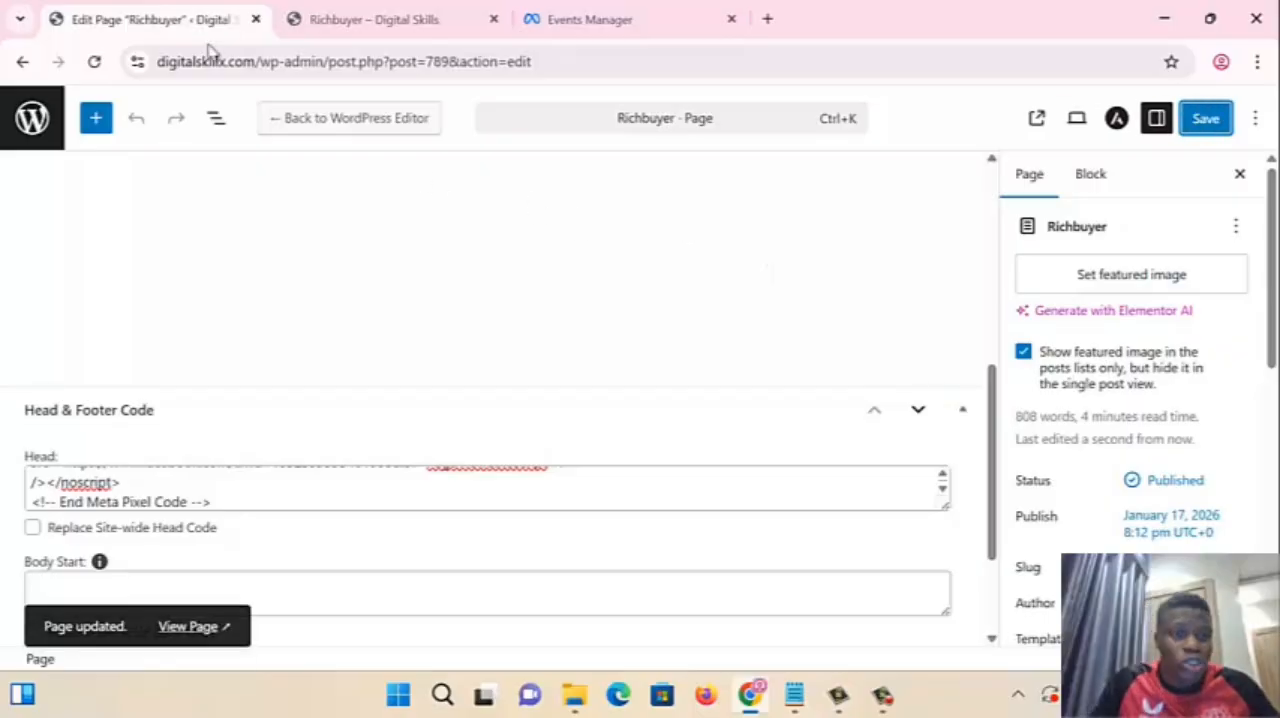
{"action": "left_click", "coordinate": [36, 122]}
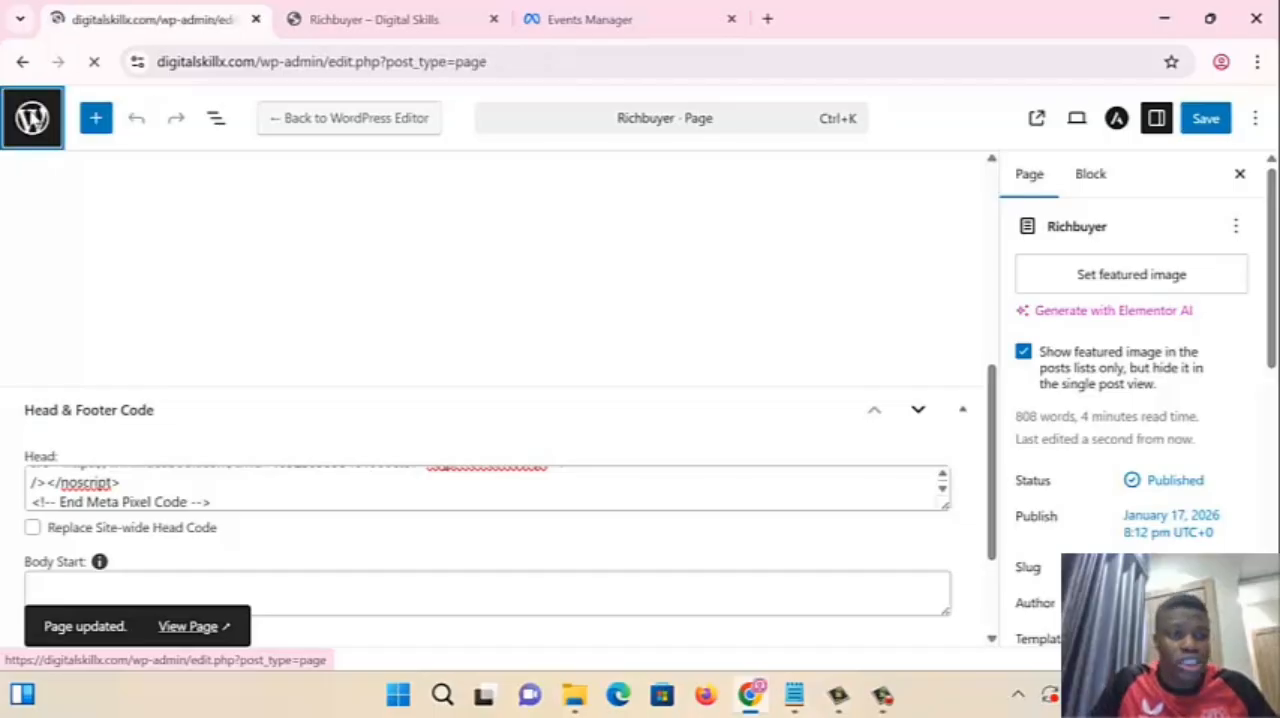
- Find the Thank You page, view it live in a separate tab, and return to the pages list
{"action": "scroll", "coordinate": [240, 507], "scroll_direction": "down", "scroll_amount": 12}
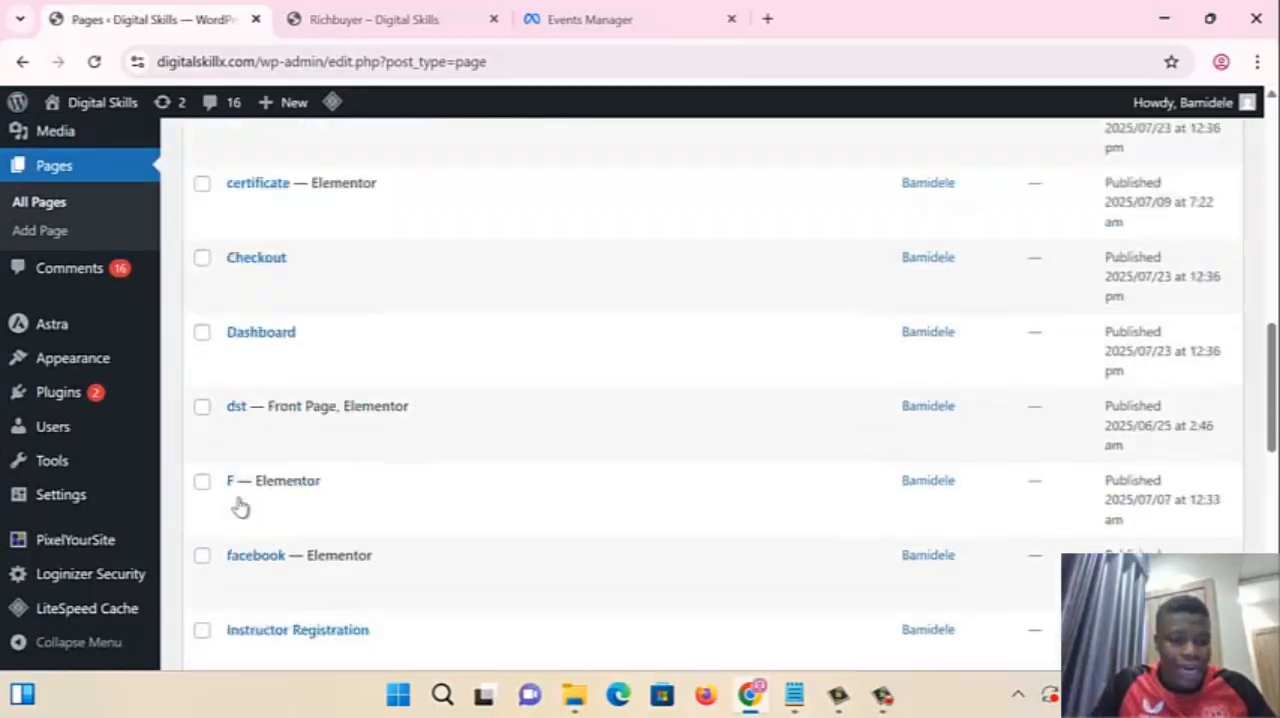
{"action": "scroll", "coordinate": [240, 507], "scroll_direction": "down", "scroll_amount": 6}
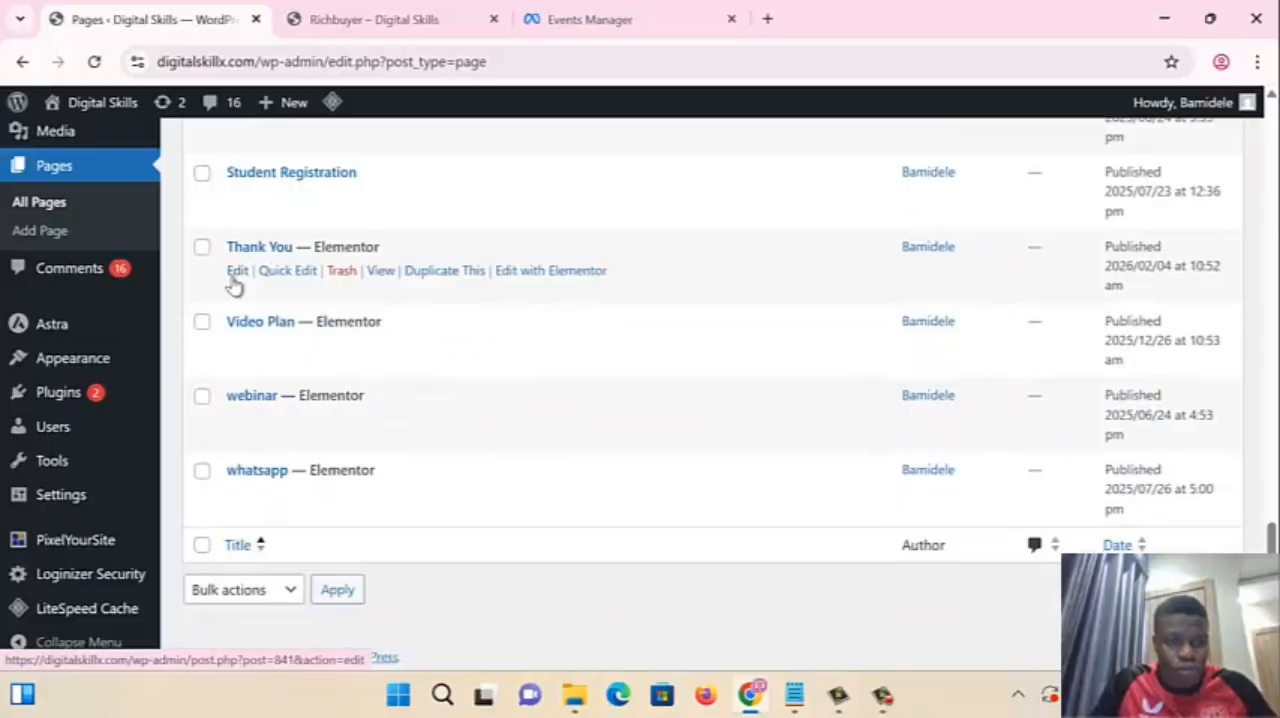
{"action": "right_click", "coordinate": [381, 274]}
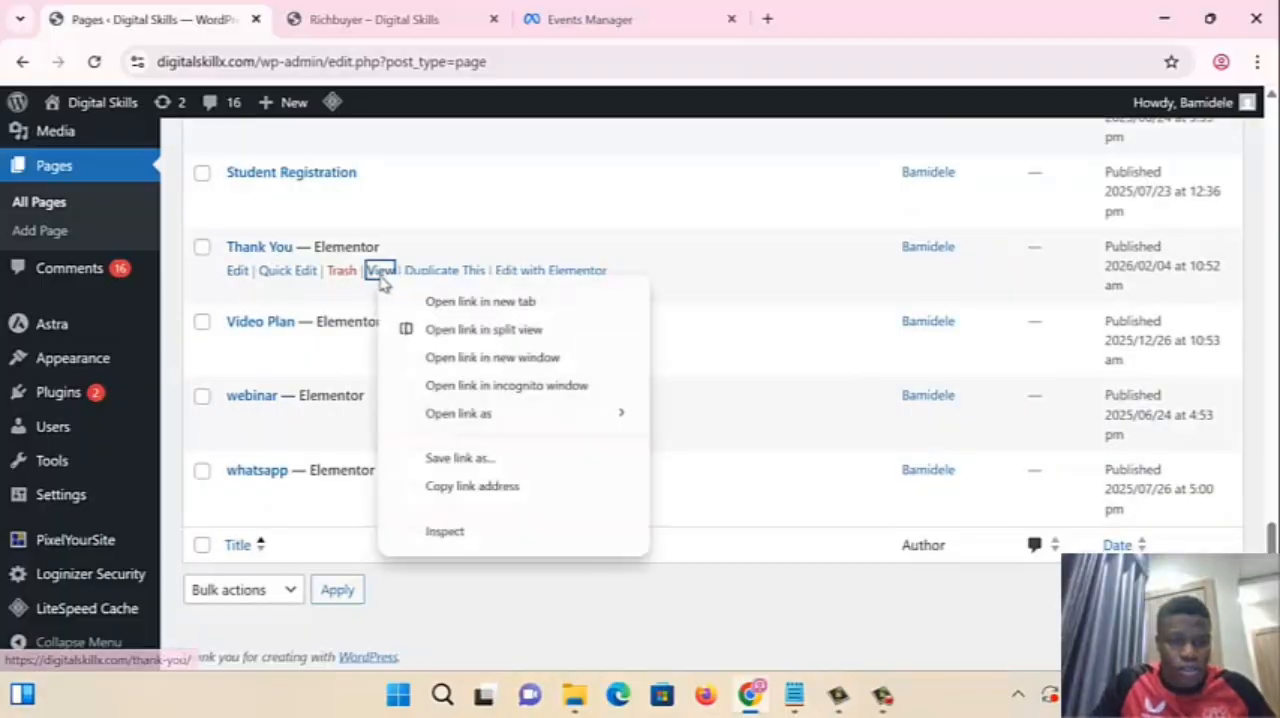
{"action": "left_click", "coordinate": [449, 299]}
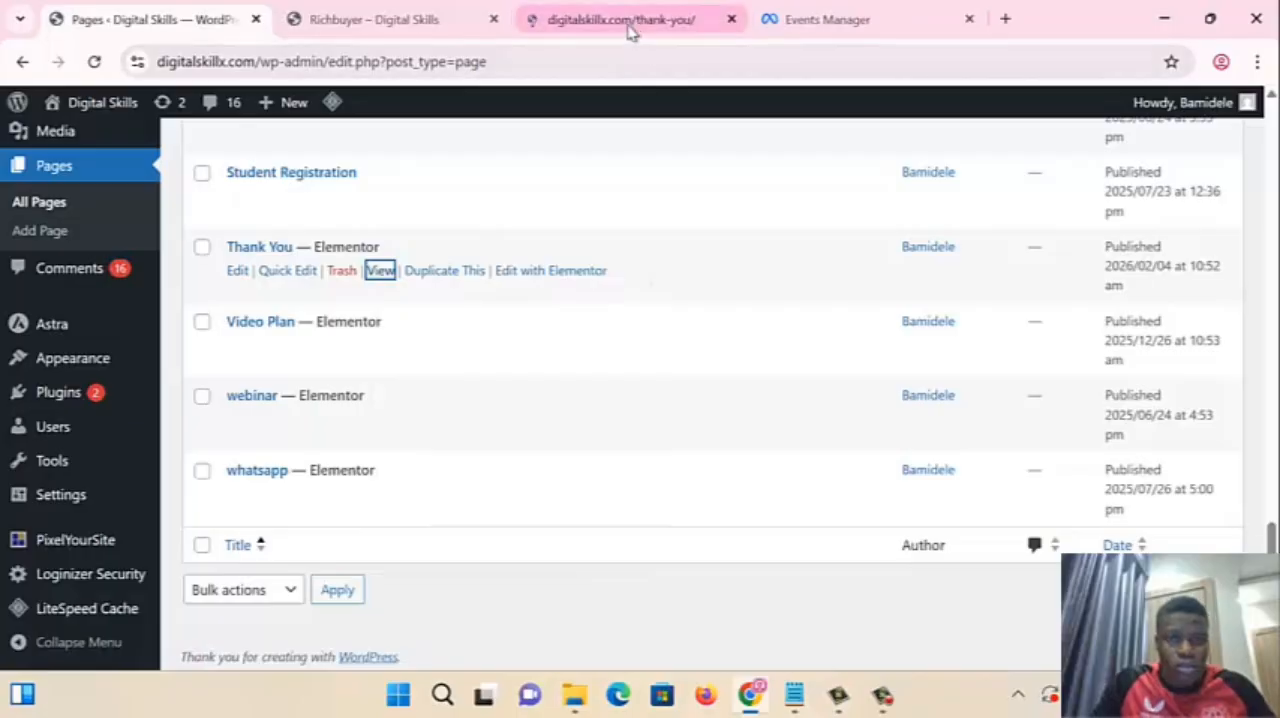
{"action": "left_click", "coordinate": [628, 22]}
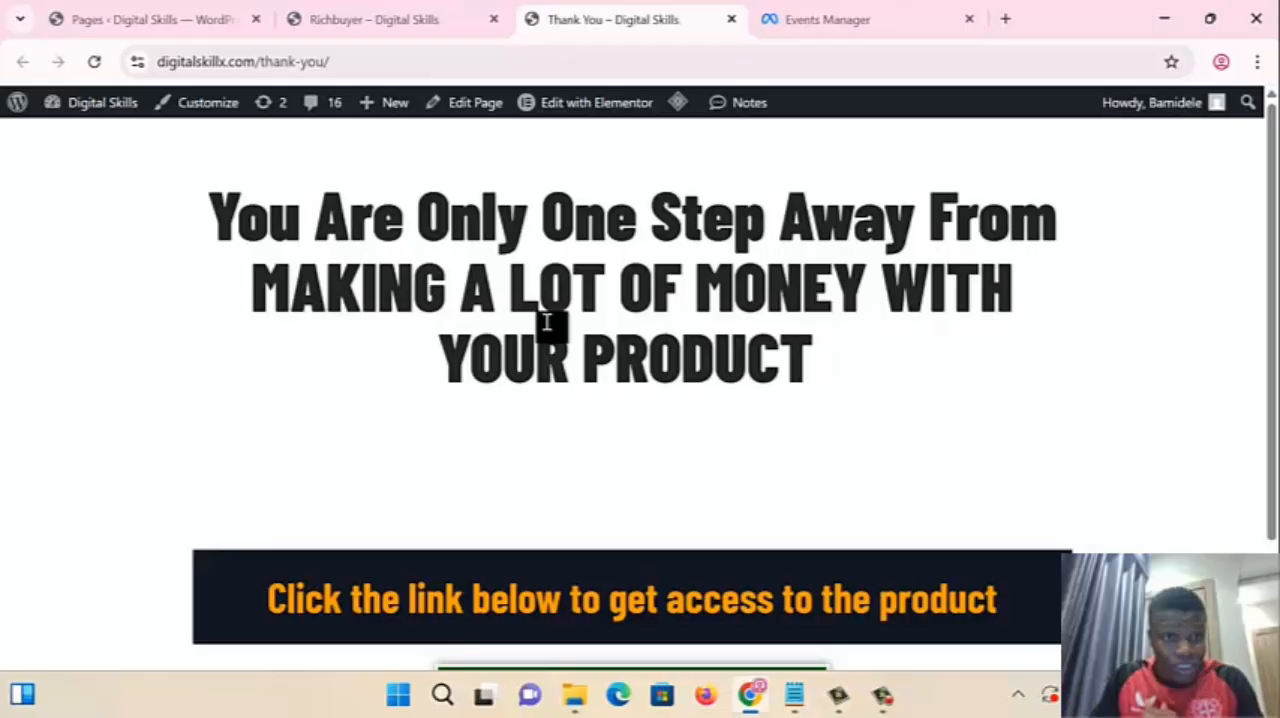
{"action": "left_click", "coordinate": [118, 16]}
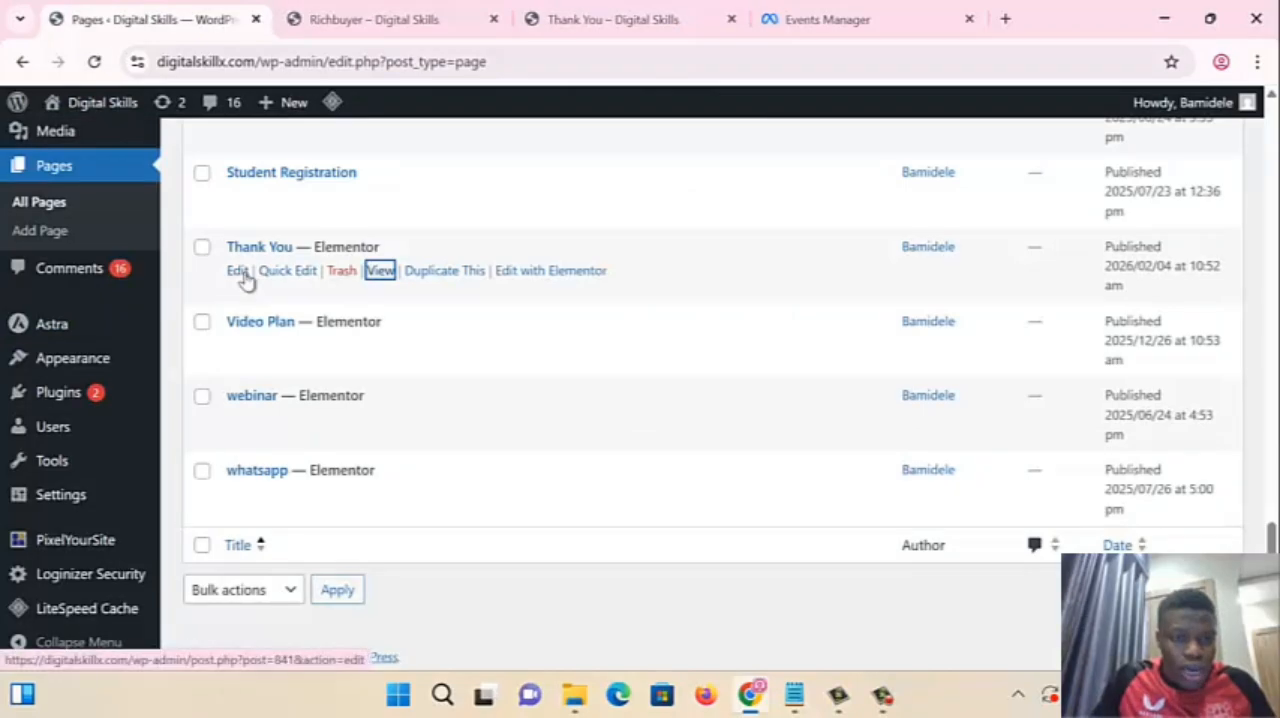
- Edit the Thank You page, paste the copied Meta pixel code into its Head code, and save the page
{"action": "left_click", "coordinate": [242, 272]}
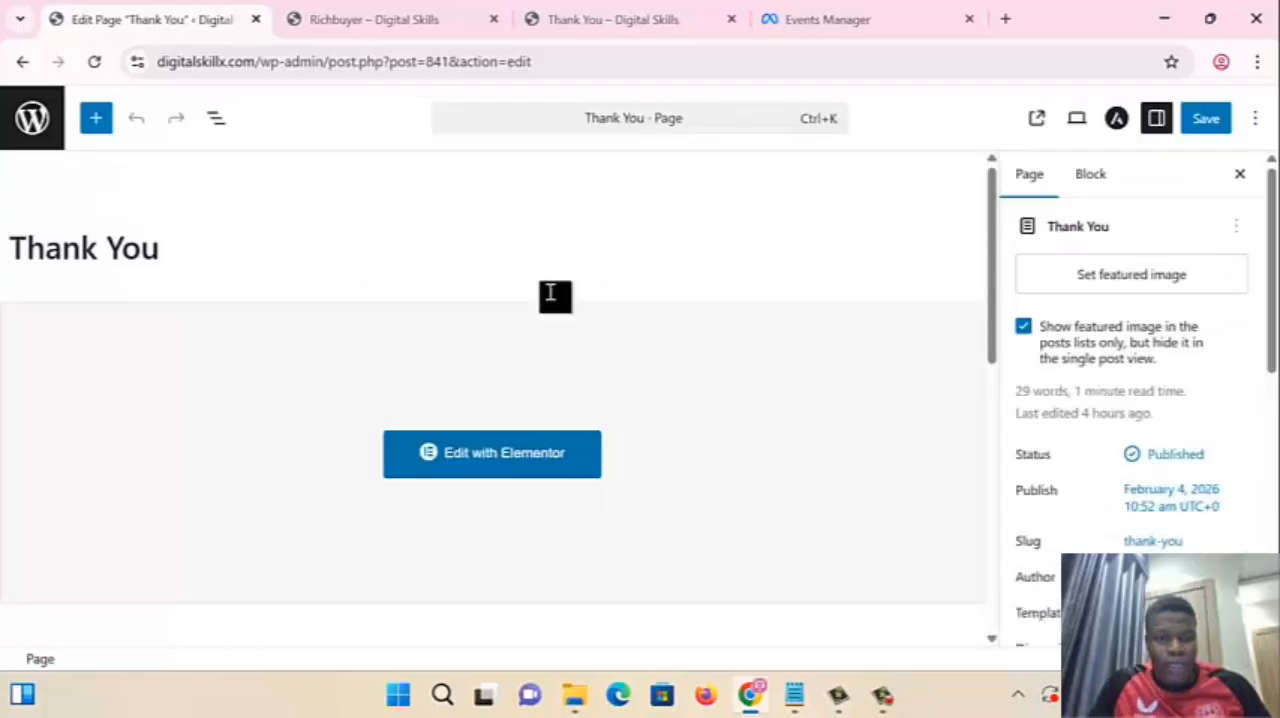
{"action": "scroll", "coordinate": [520, 355], "scroll_direction": "down", "scroll_amount": 5}
{"action": "left_click", "coordinate": [105, 585]}
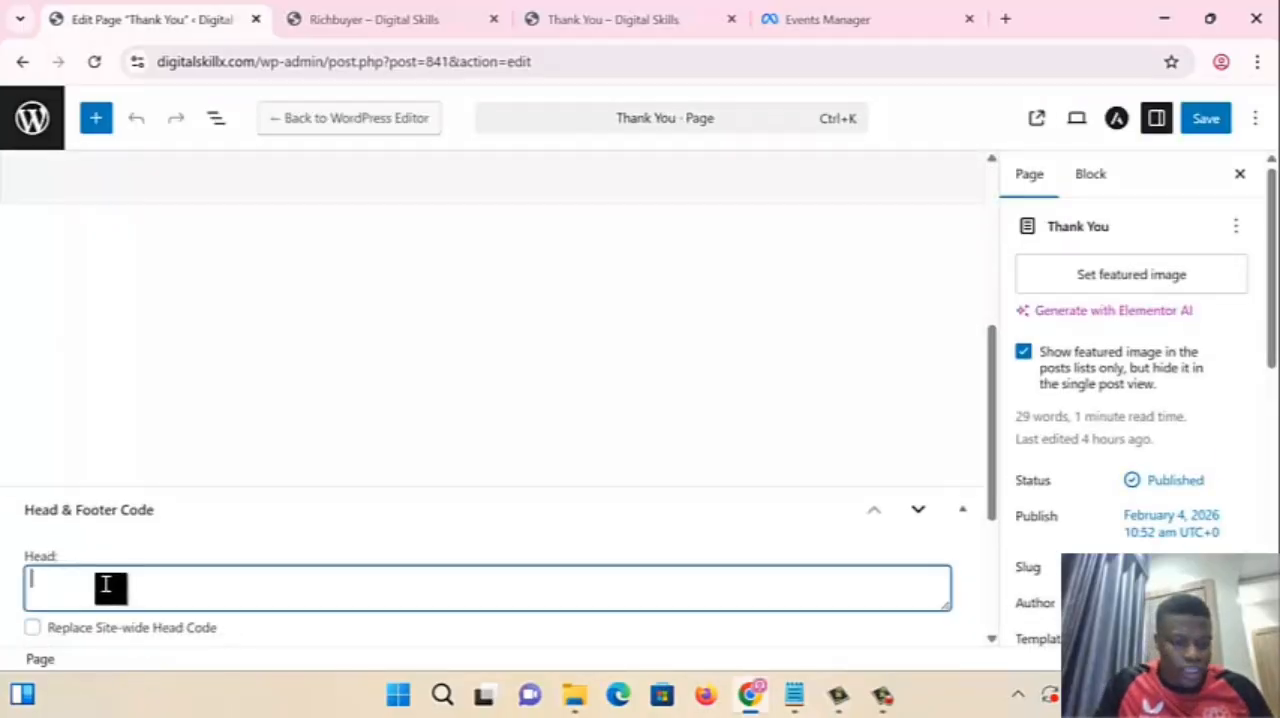
{"action": "key", "text": "ctrl+v"}
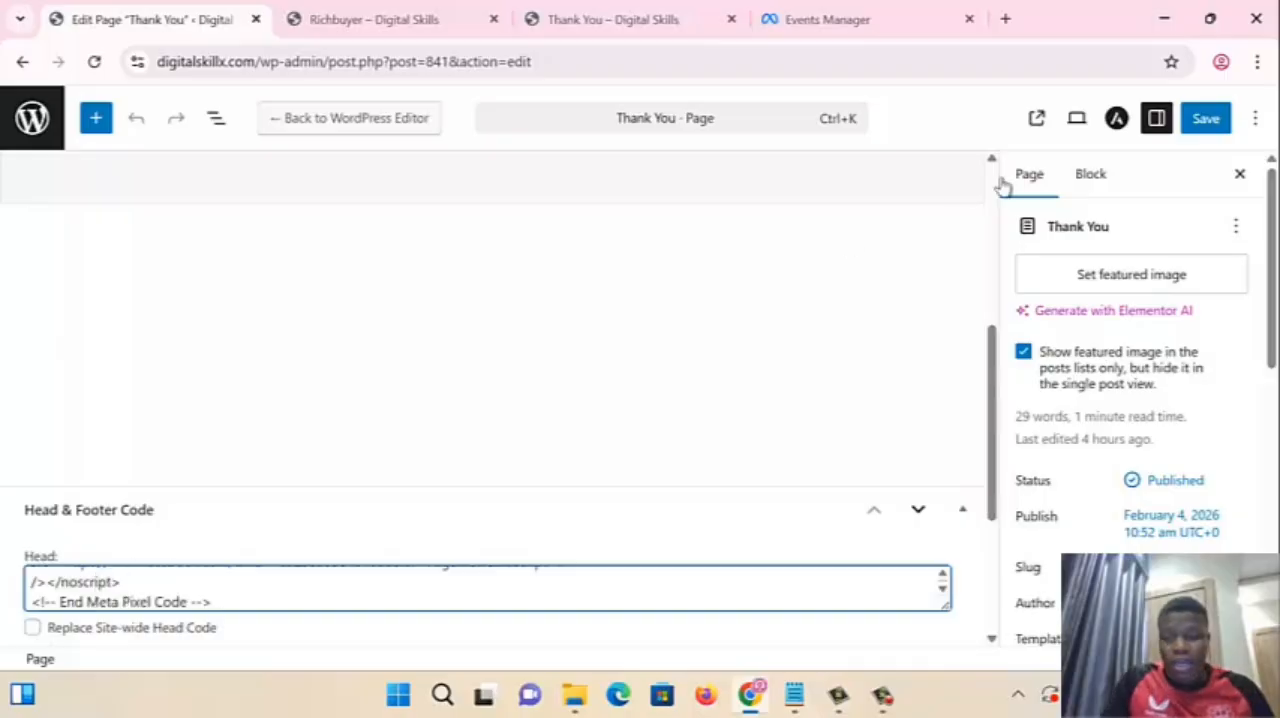
{"action": "left_click", "coordinate": [1197, 122]}
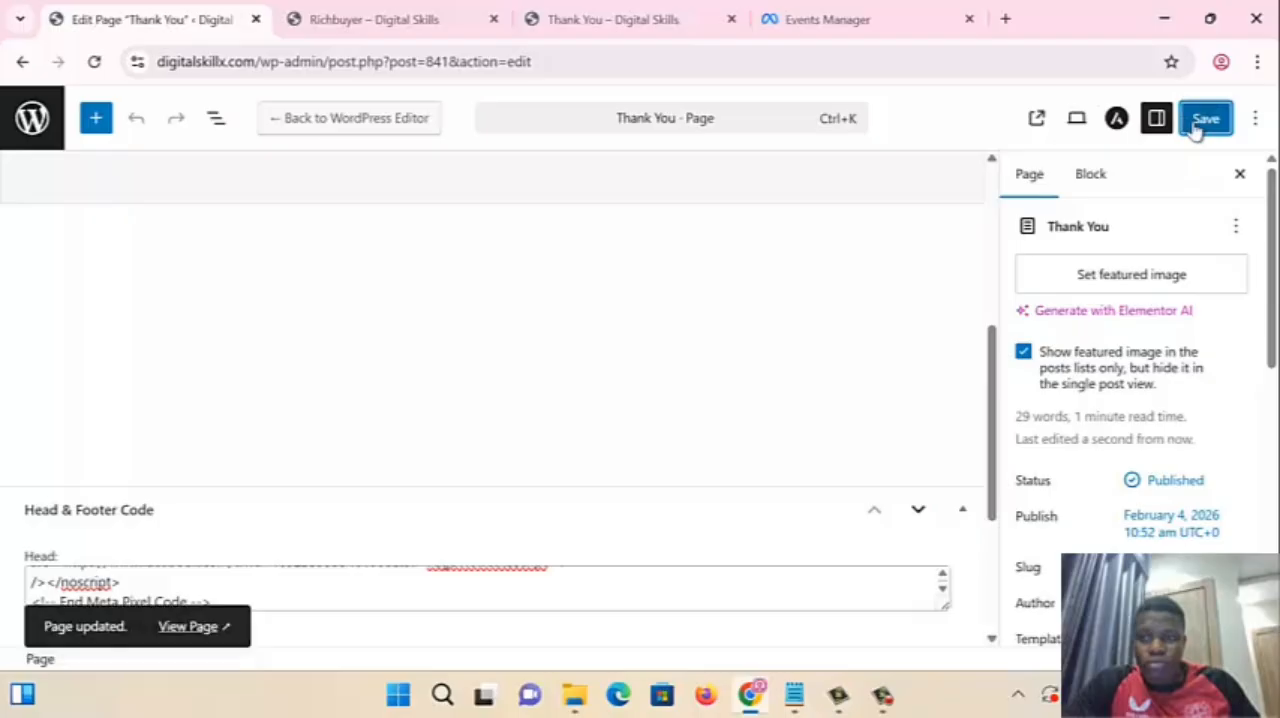
- Switch to Events Manager and look over the pixel's overview, its events list and the options for adding events
{"action": "left_click", "coordinate": [857, 17]}
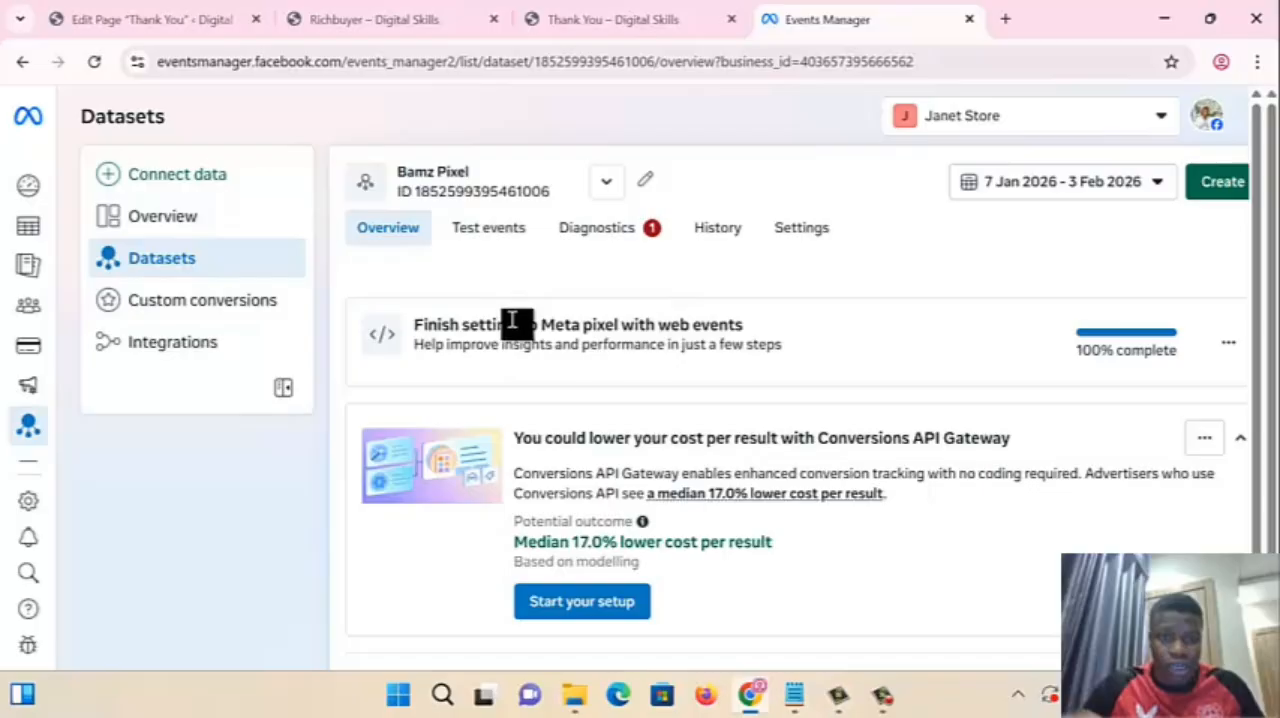
{"action": "scroll", "coordinate": [531, 375], "scroll_direction": "down", "scroll_amount": 8}
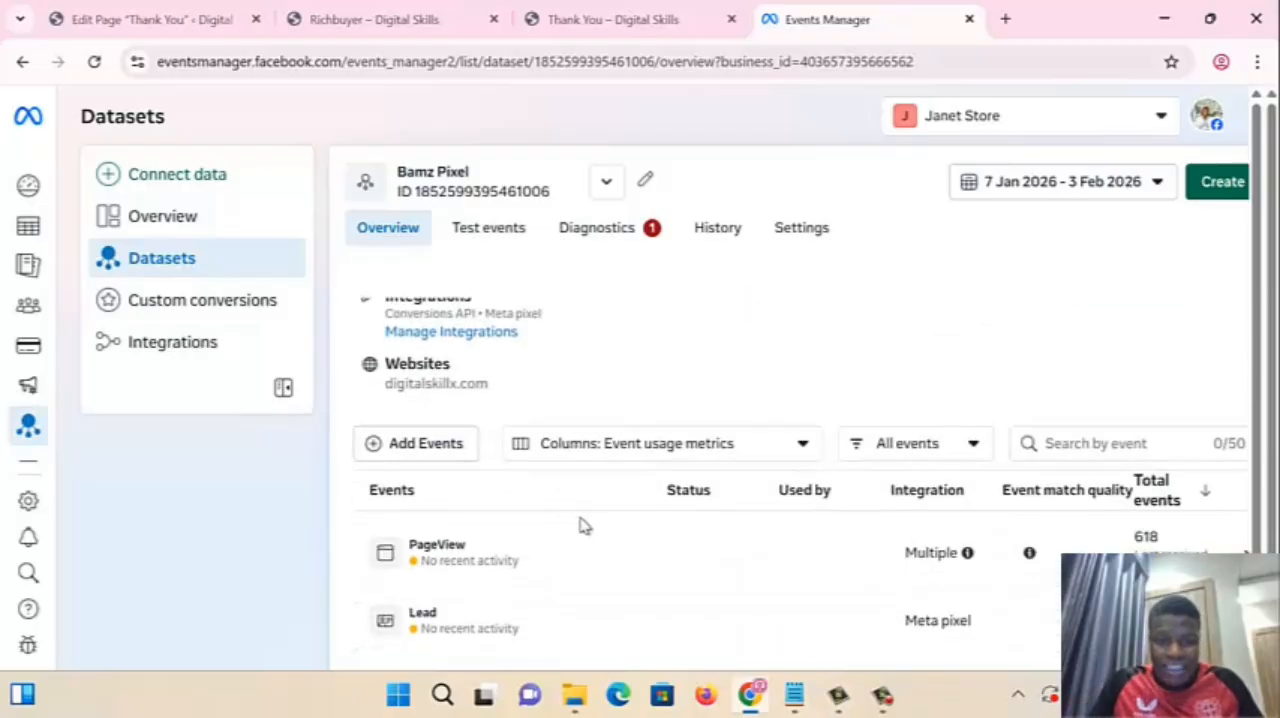
{"action": "left_click", "coordinate": [416, 452]}
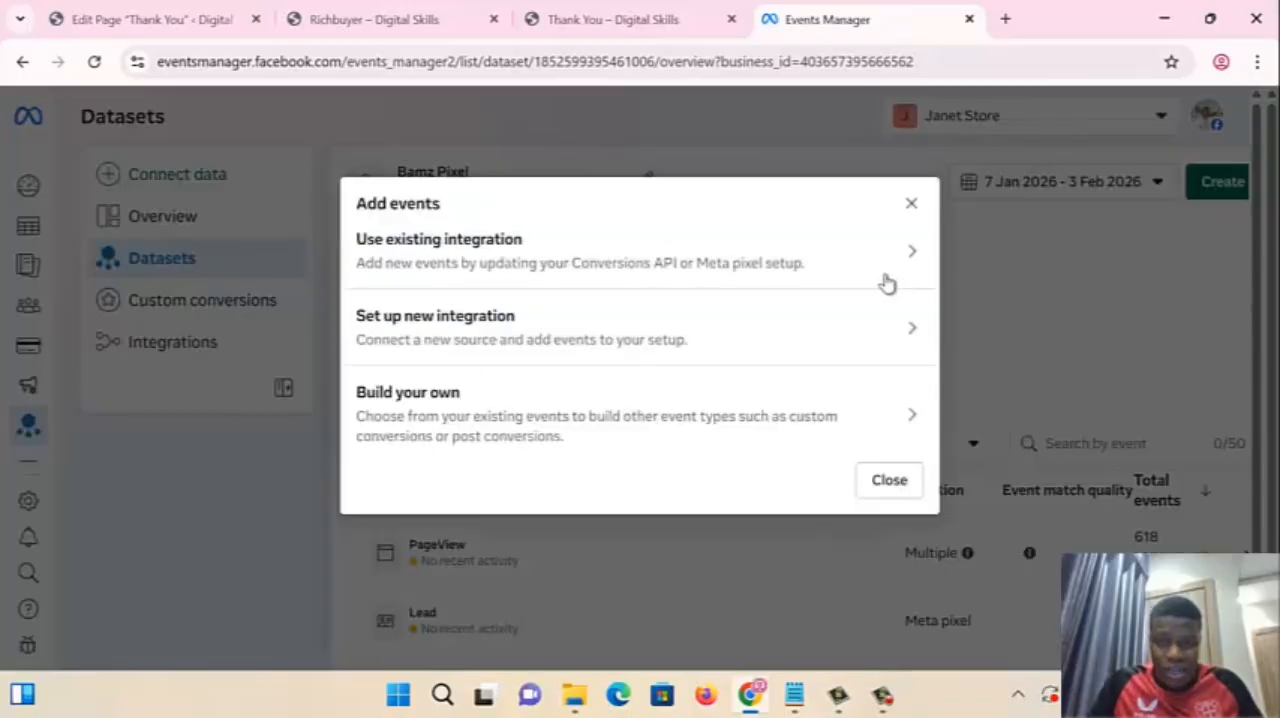
{"action": "left_click", "coordinate": [1018, 302]}
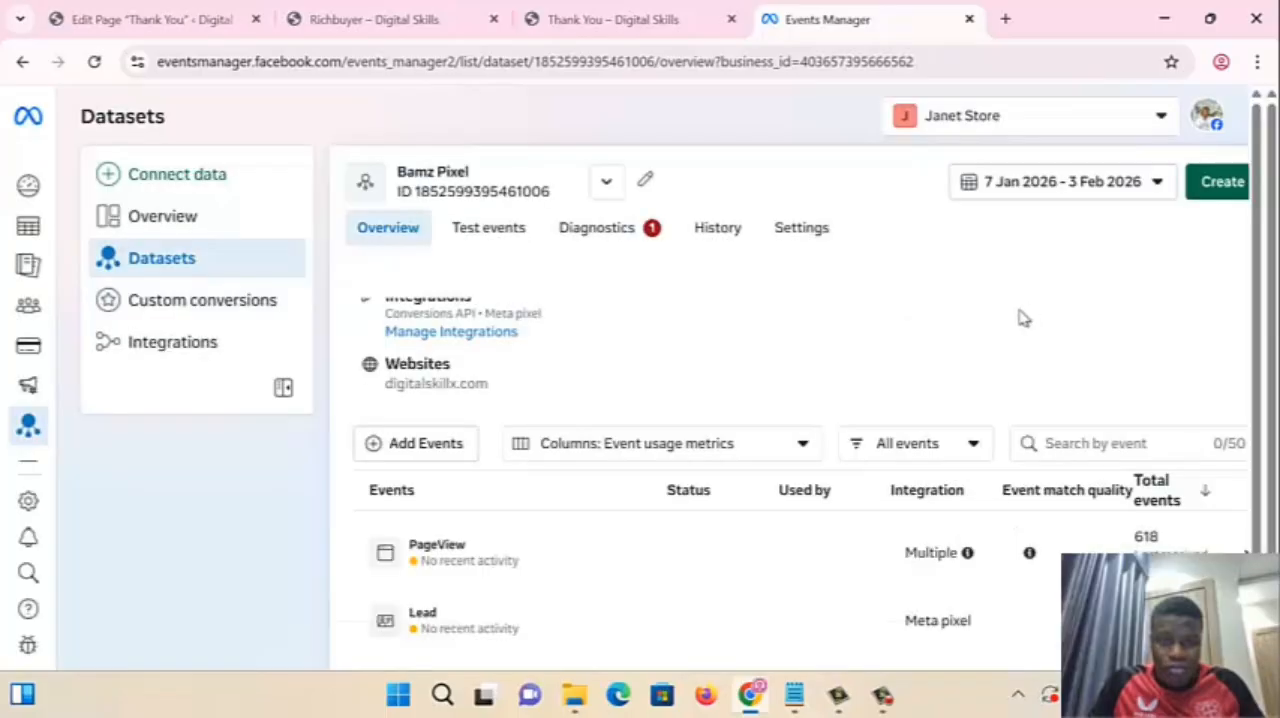
{"action": "scroll", "coordinate": [683, 478], "scroll_direction": "up", "scroll_amount": 1}
{"action": "scroll", "coordinate": [748, 480], "scroll_direction": "up", "scroll_amount": 5}
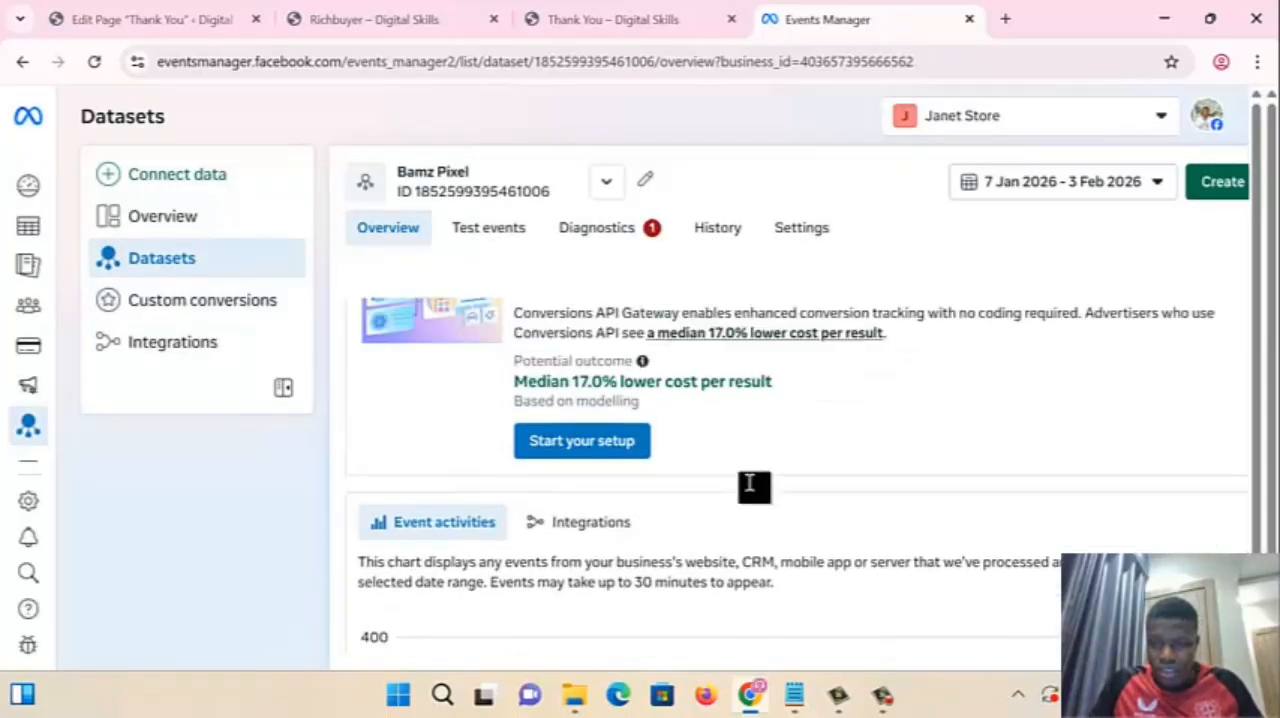
{"action": "scroll", "coordinate": [750, 484], "scroll_direction": "down", "scroll_amount": 6}
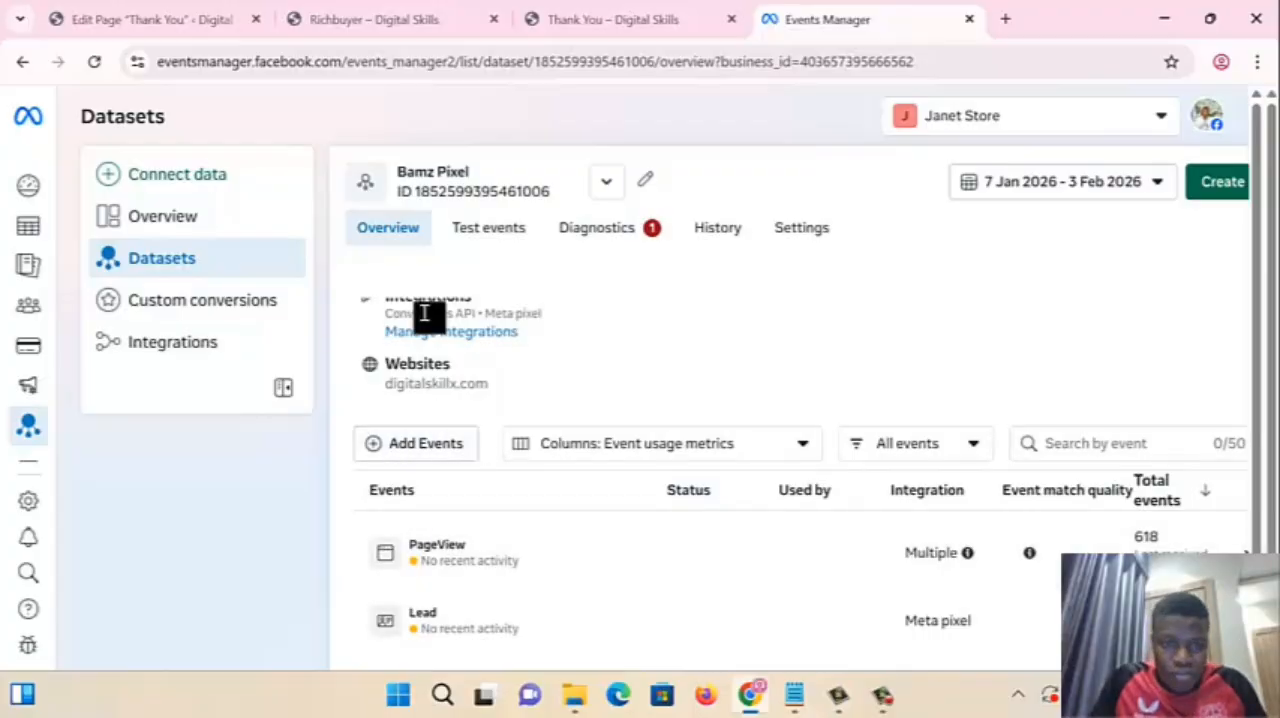
- Open the pixel's test events and expand the check that the website's events are set up correctly
{"action": "left_click", "coordinate": [483, 236]}
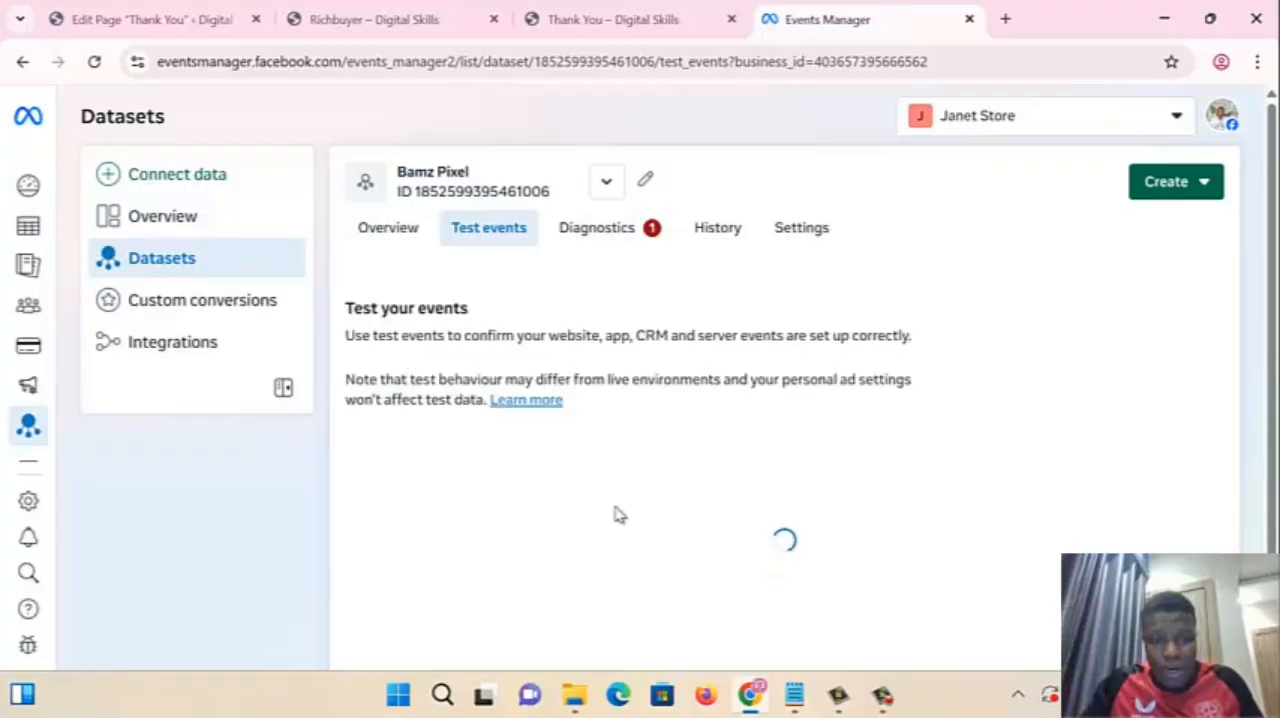
{"action": "scroll", "coordinate": [666, 474], "scroll_direction": "down", "scroll_amount": 1}
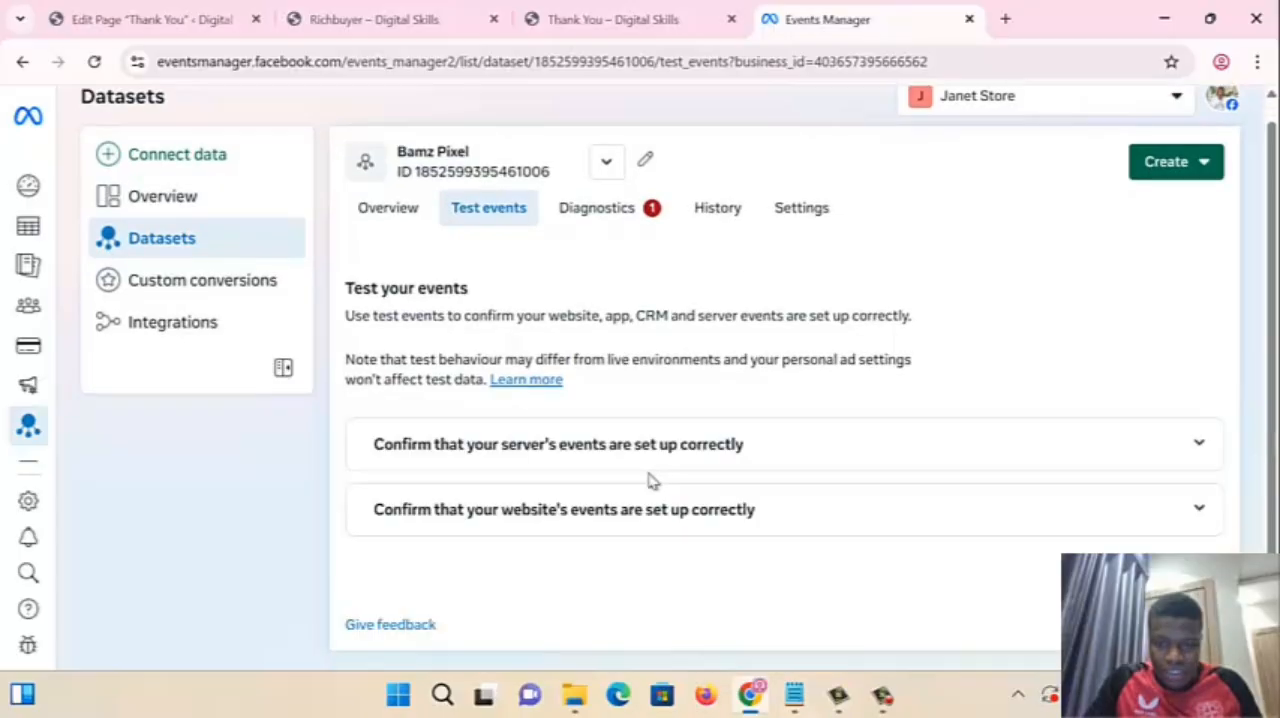
{"action": "left_click", "coordinate": [560, 530]}
{"action": "scroll", "coordinate": [583, 543], "scroll_direction": "down", "scroll_amount": 2}
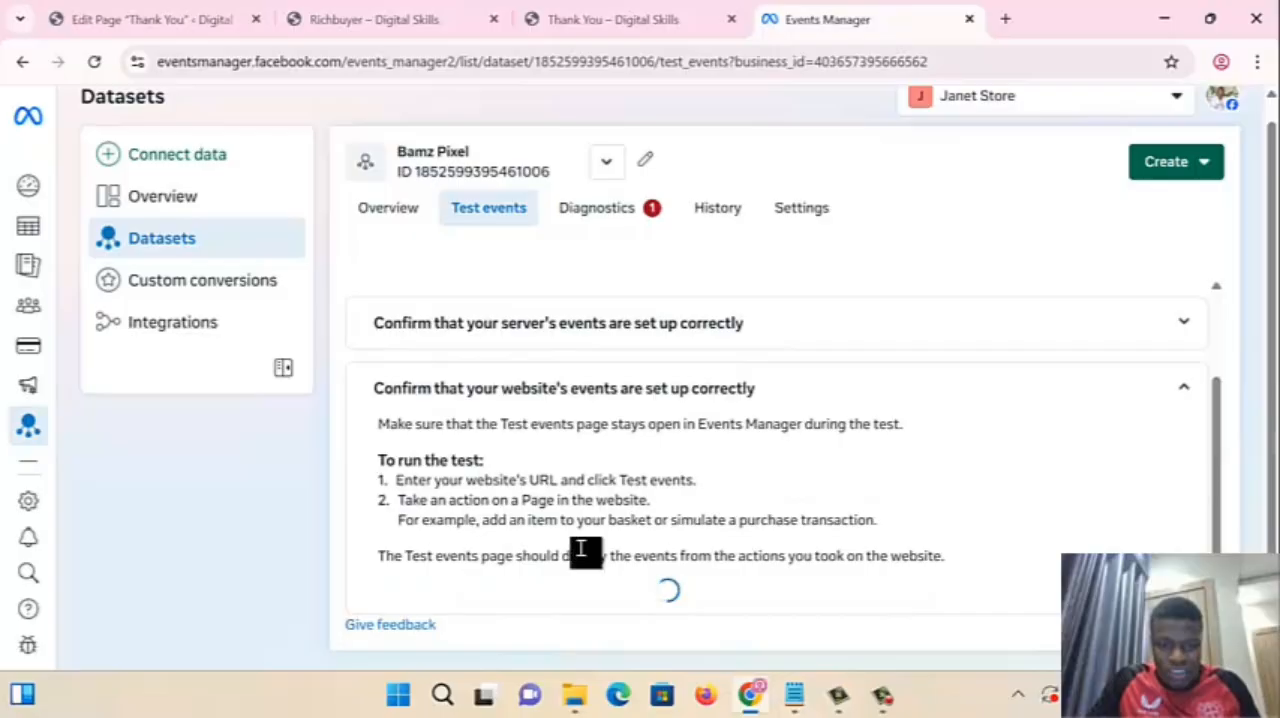
{"action": "scroll", "coordinate": [978, 553], "scroll_direction": "down", "scroll_amount": 1}
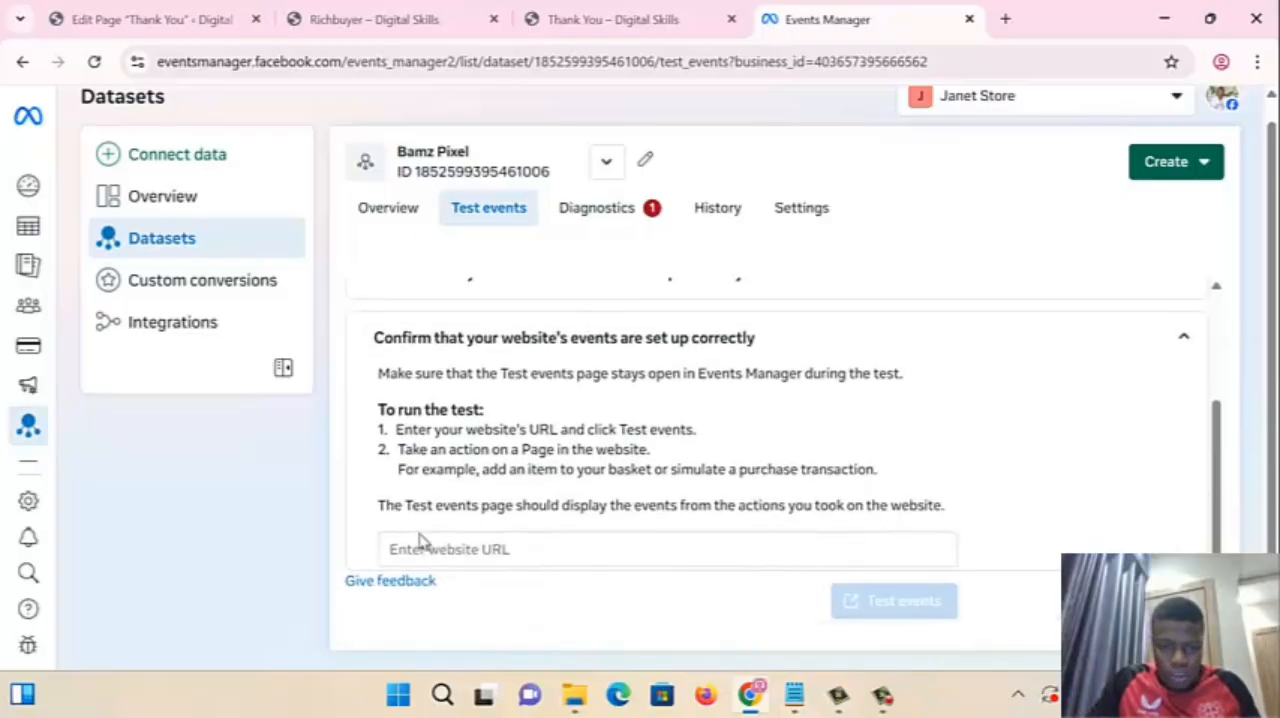
{"action": "left_click", "coordinate": [432, 548]}
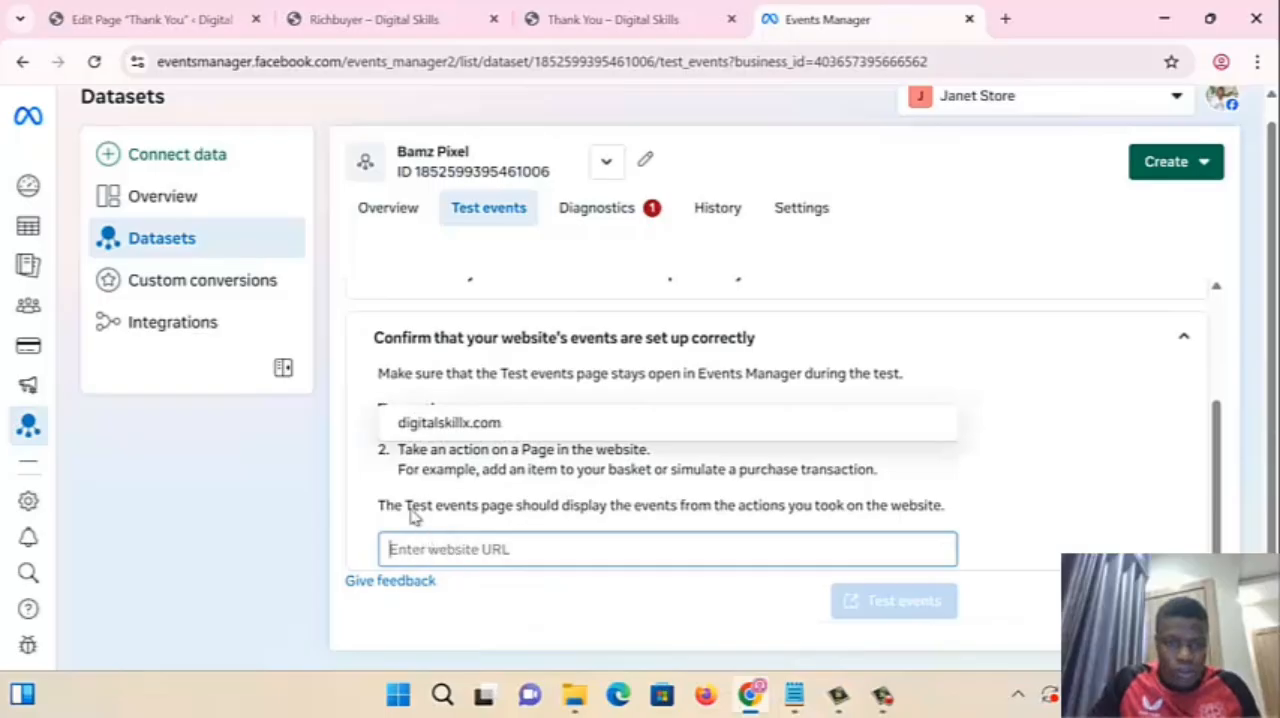
{"action": "left_click", "coordinate": [386, 30]}
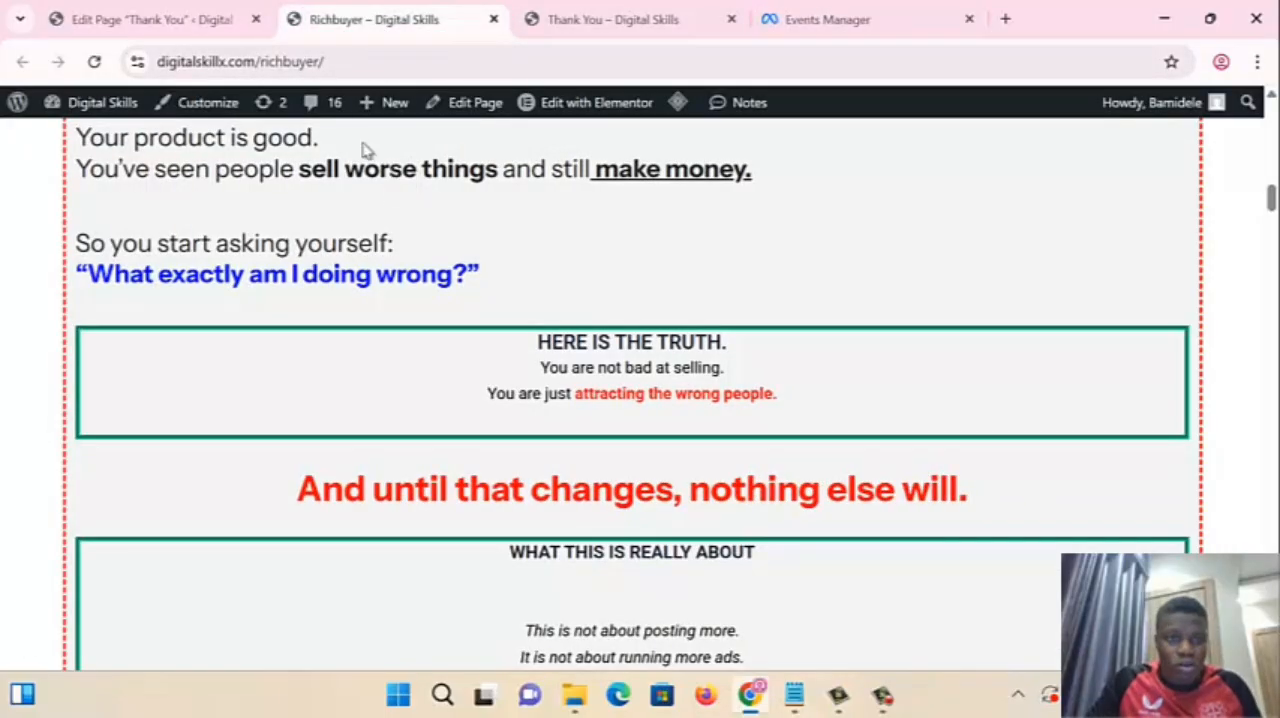
{"action": "left_click", "coordinate": [343, 63]}
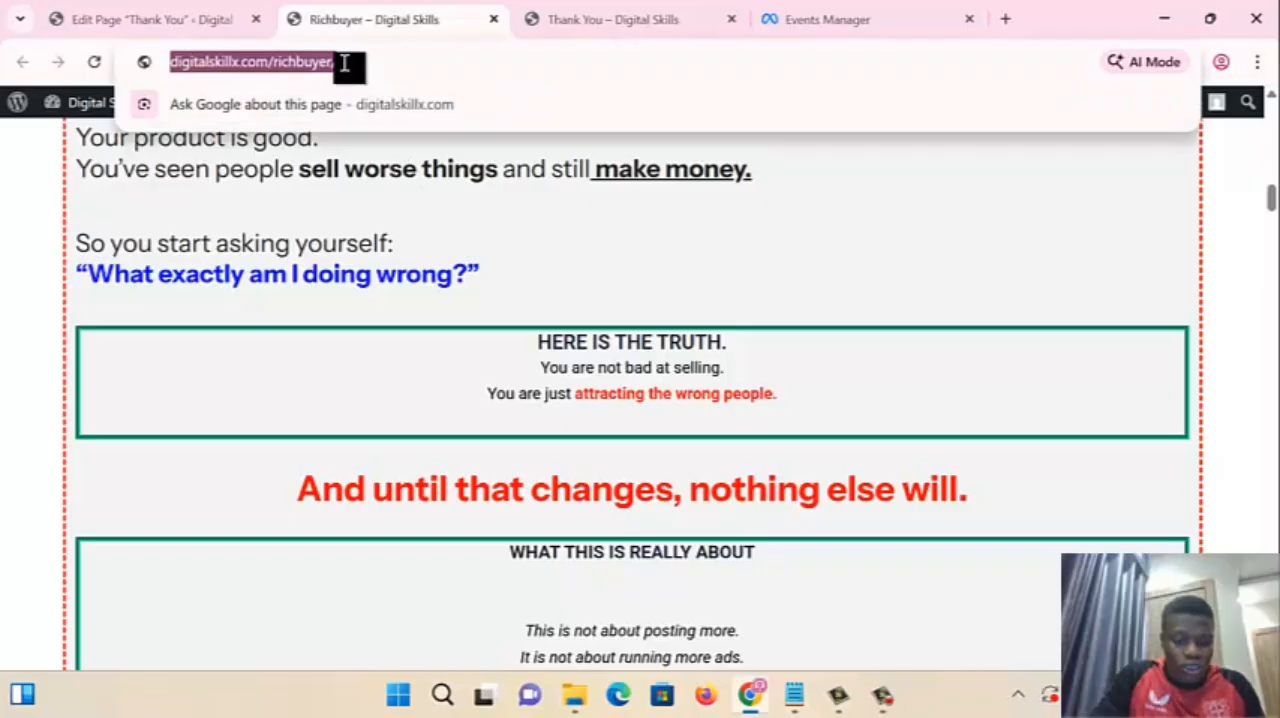
{"action": "left_click", "coordinate": [130, 19]}
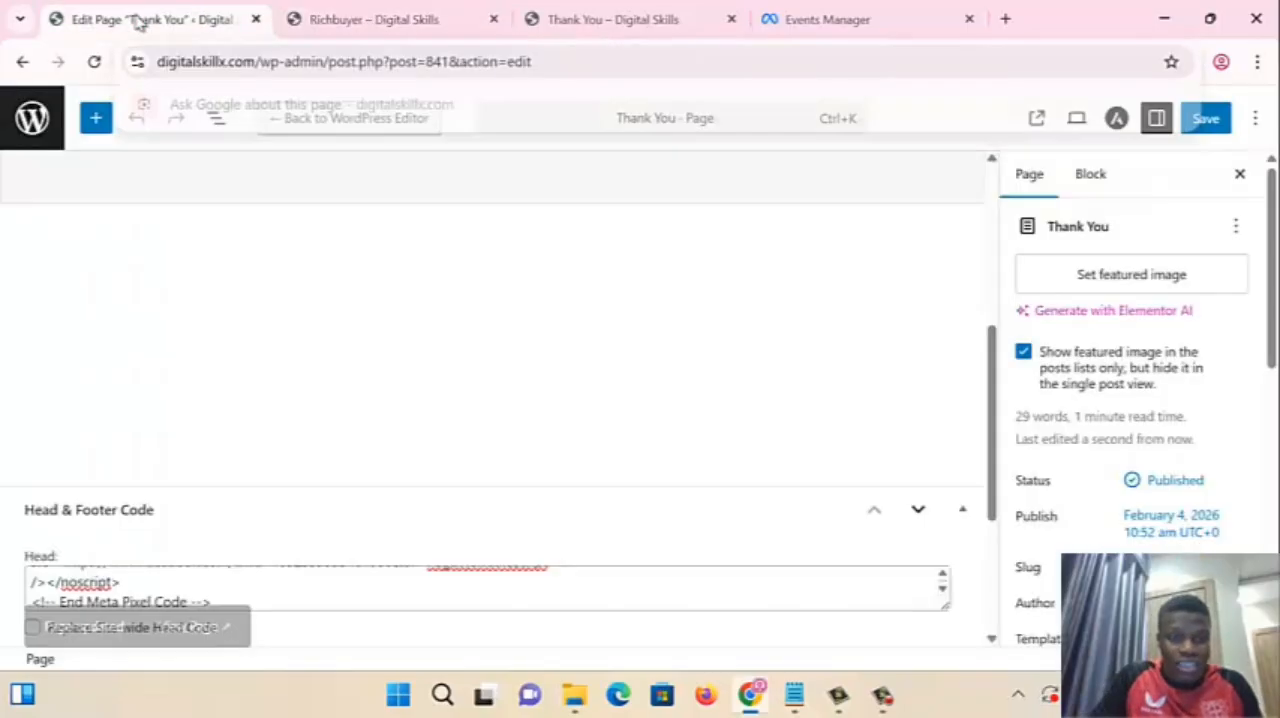
{"action": "left_click", "coordinate": [388, 38]}
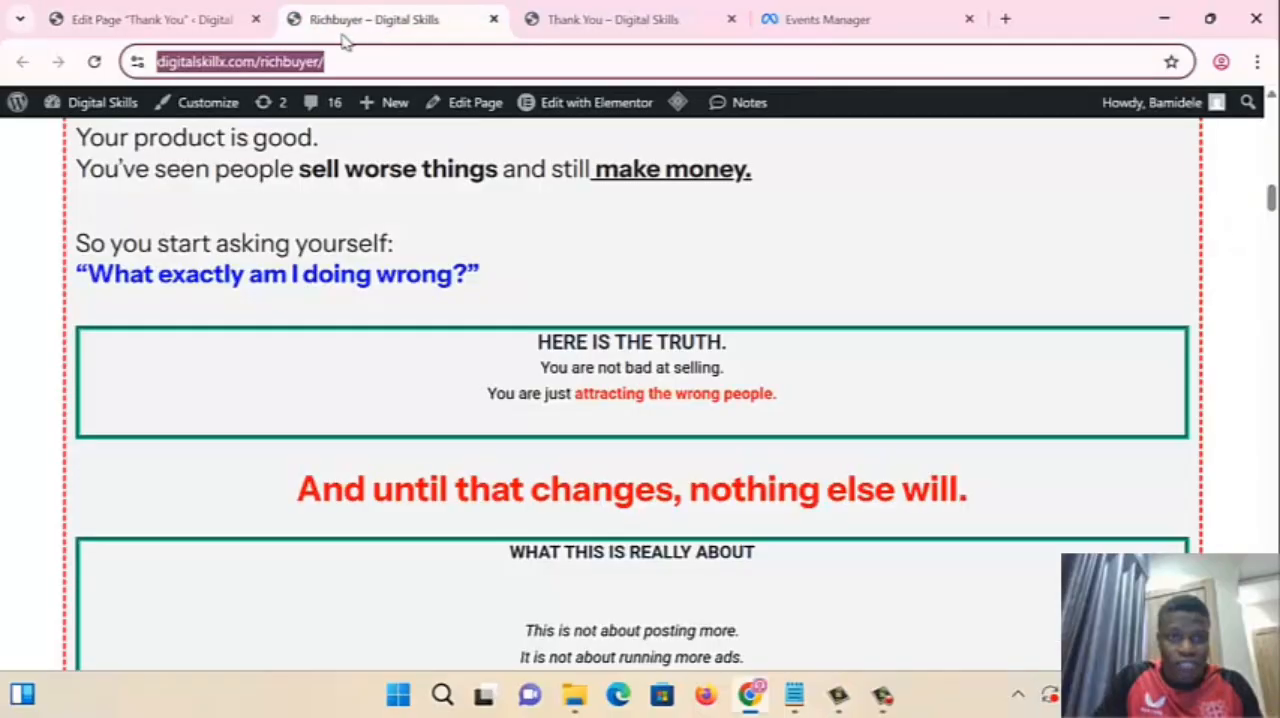
{"action": "left_click", "coordinate": [627, 22]}
{"action": "left_click", "coordinate": [840, 22]}
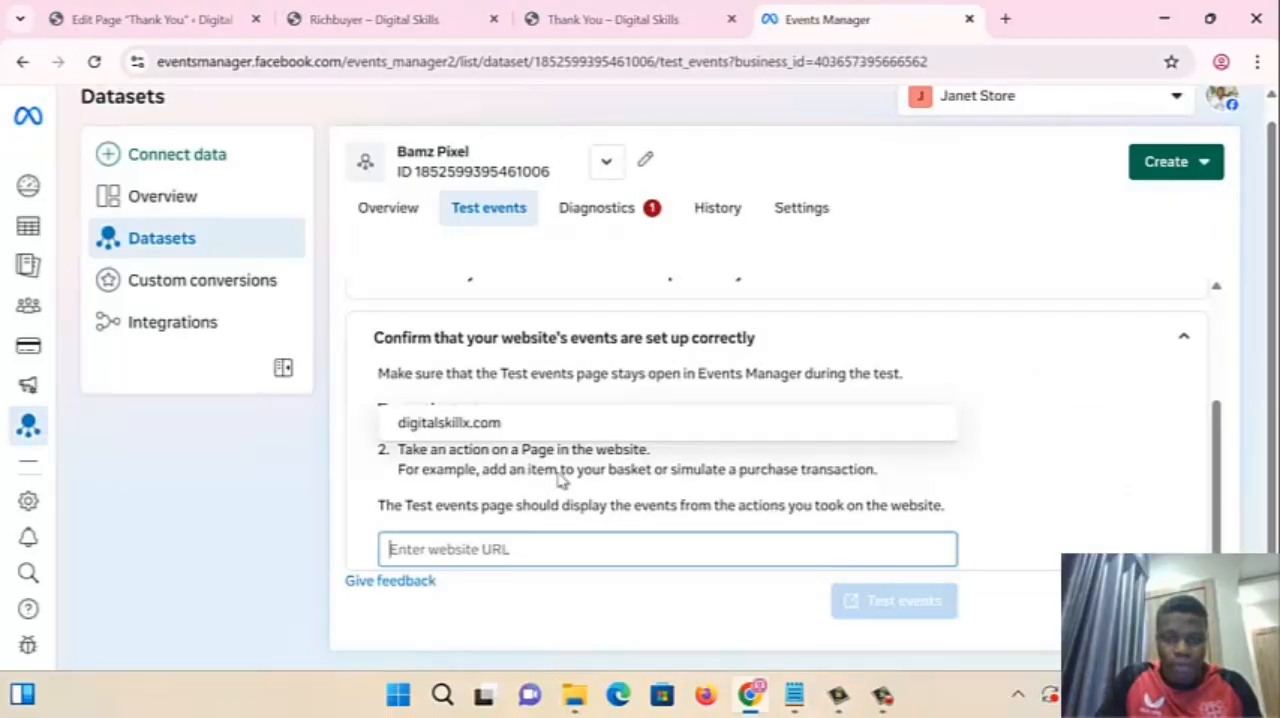
{"action": "type", "text": "https://digitalskillx.com/richbuyer/"}
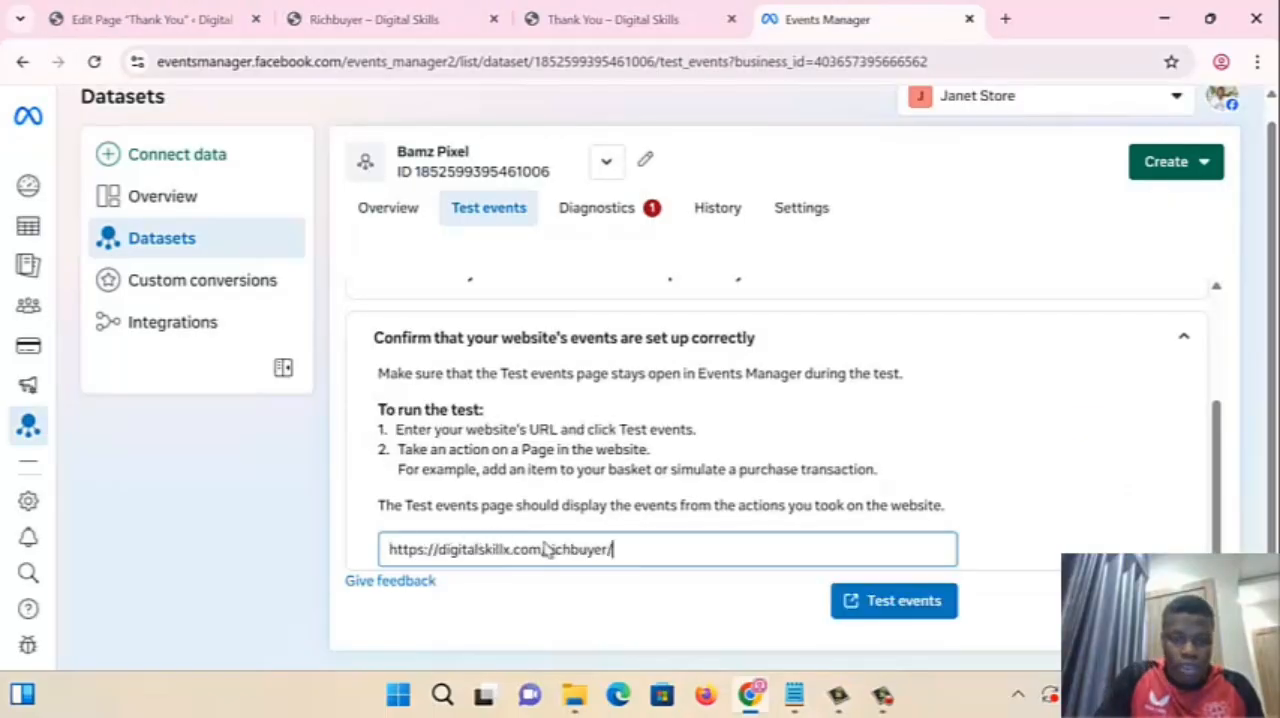
{"action": "left_click", "coordinate": [872, 608]}
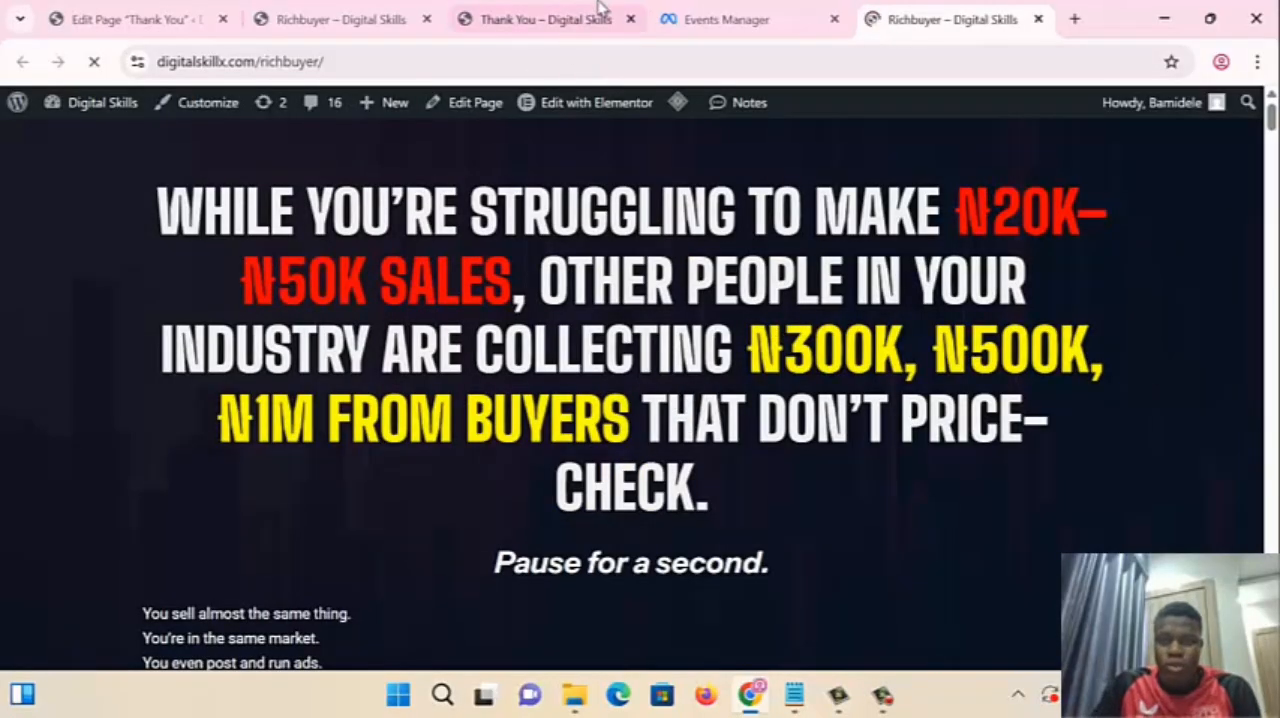
- Browse the Richbuyer test page and check in Events Manager which events the pixel receives from it
{"action": "left_click", "coordinate": [750, 17]}
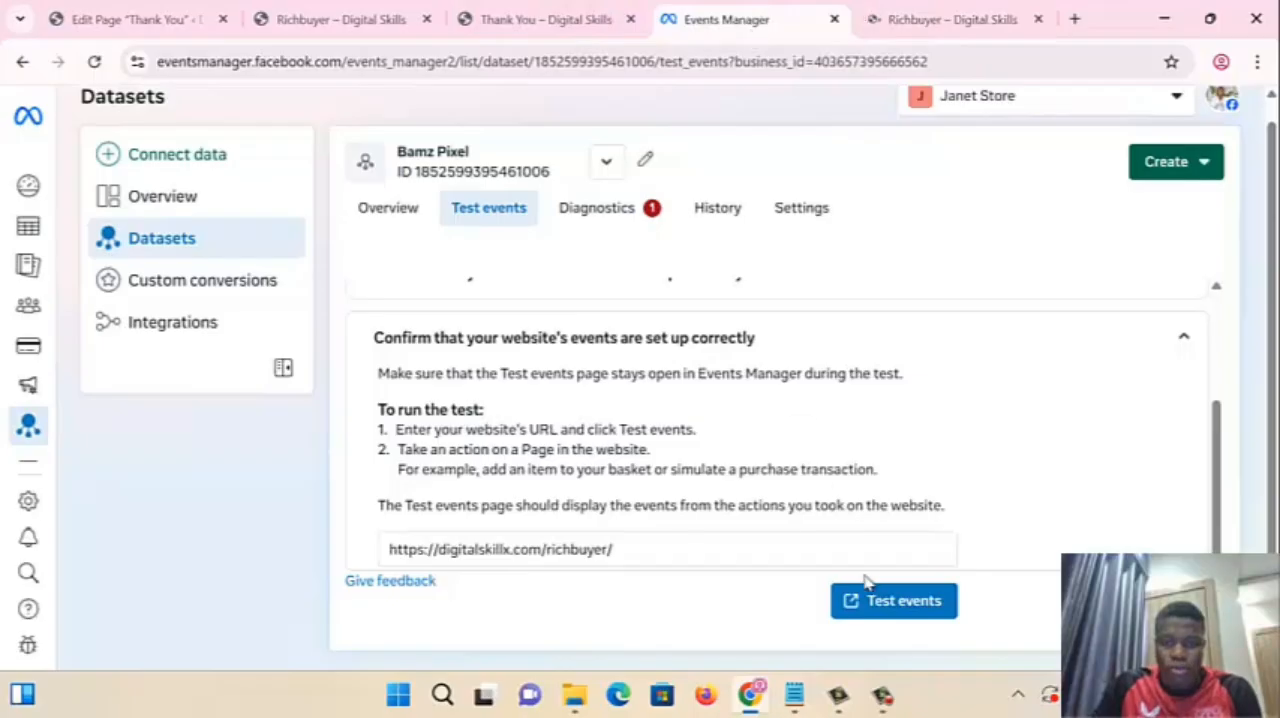
{"action": "left_click", "coordinate": [916, 28]}
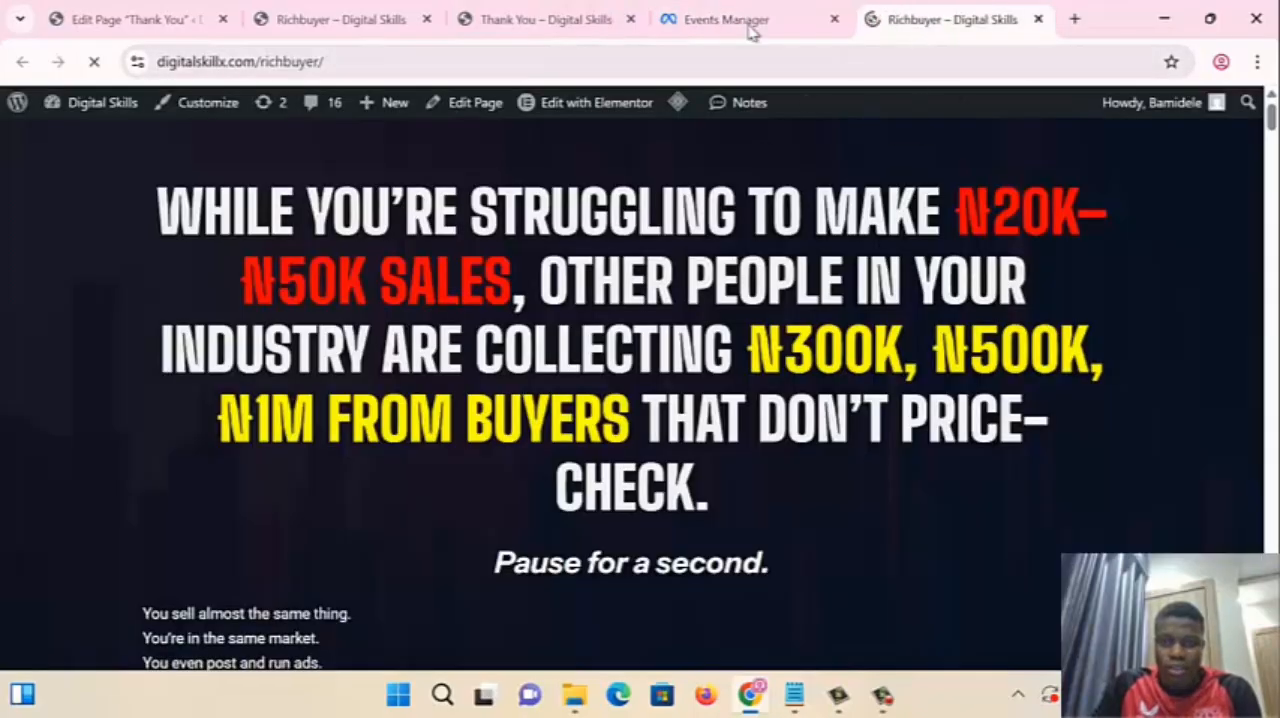
{"action": "left_click", "coordinate": [688, 23]}
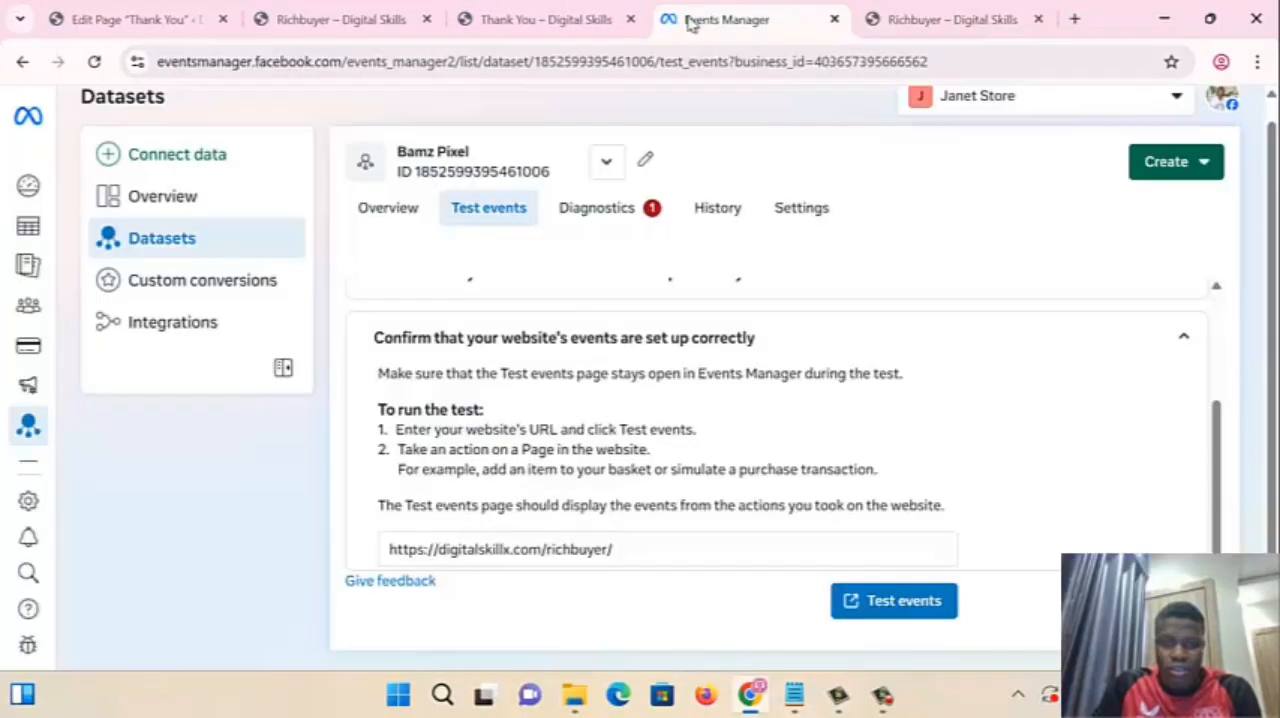
{"action": "left_click", "coordinate": [968, 16]}
{"action": "scroll", "coordinate": [722, 348], "scroll_direction": "down", "scroll_amount": 15}
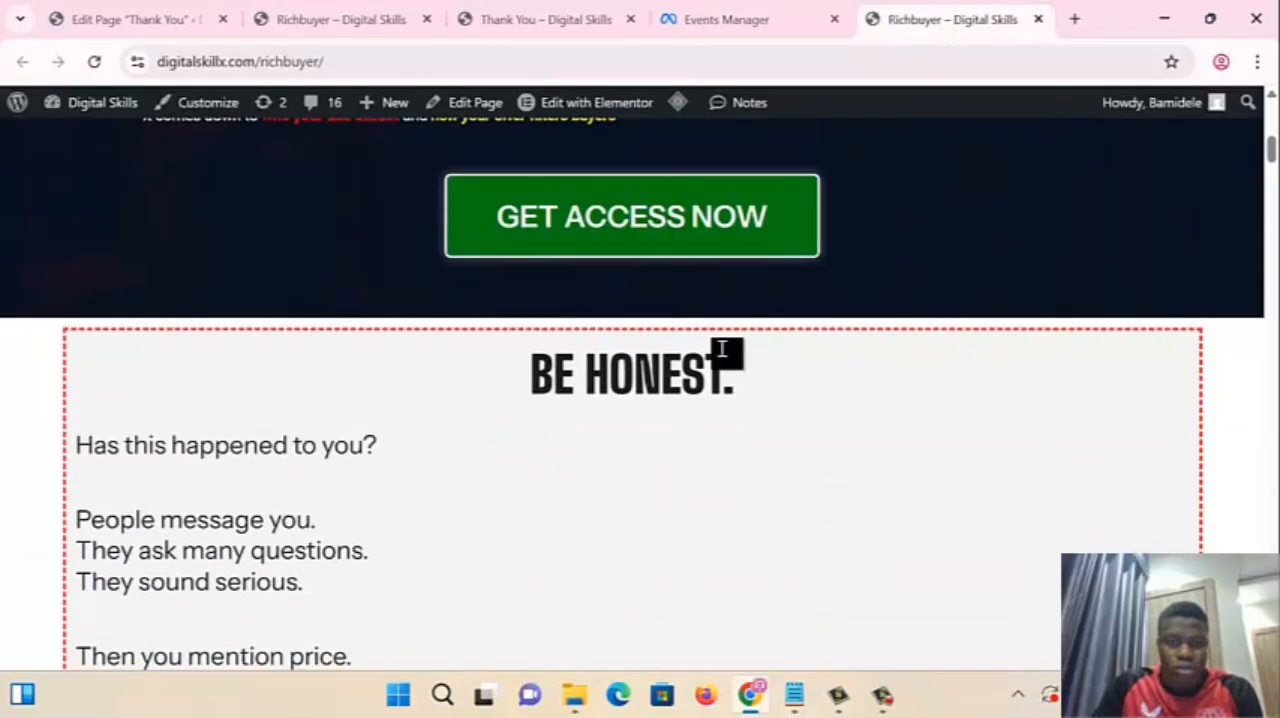
{"action": "left_click", "coordinate": [729, 28]}
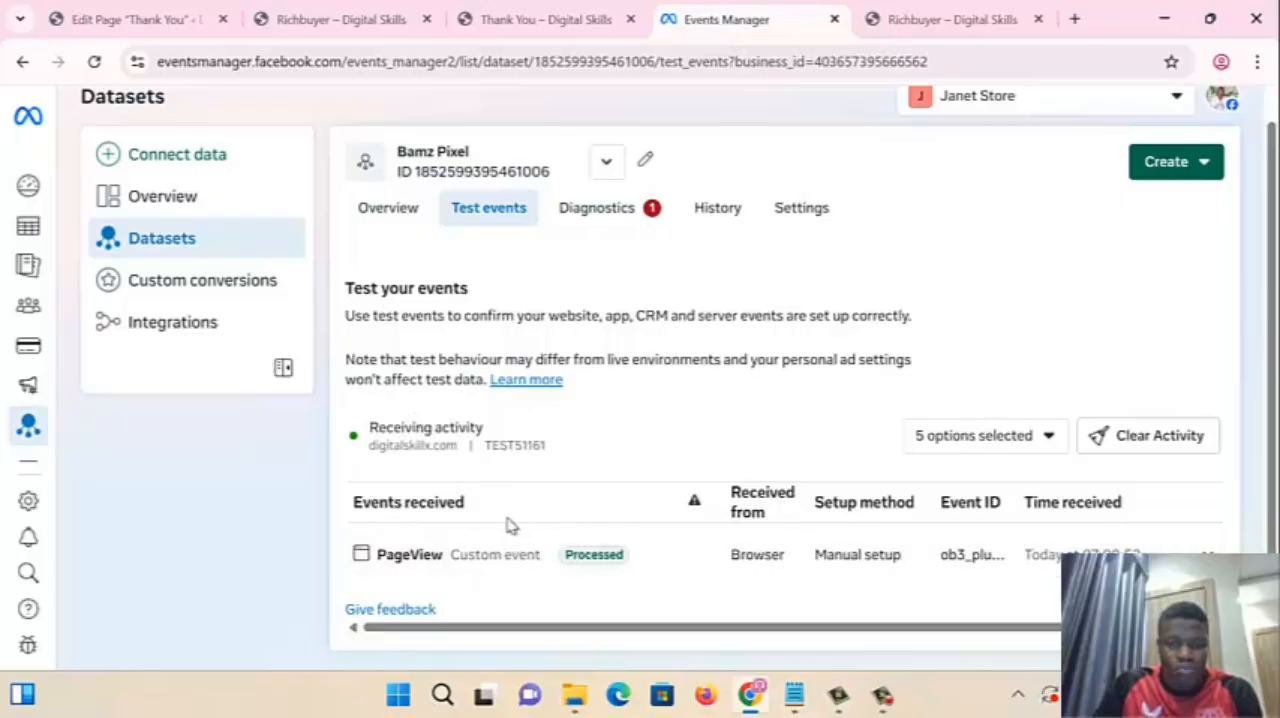
{"action": "left_click", "coordinate": [910, 19]}
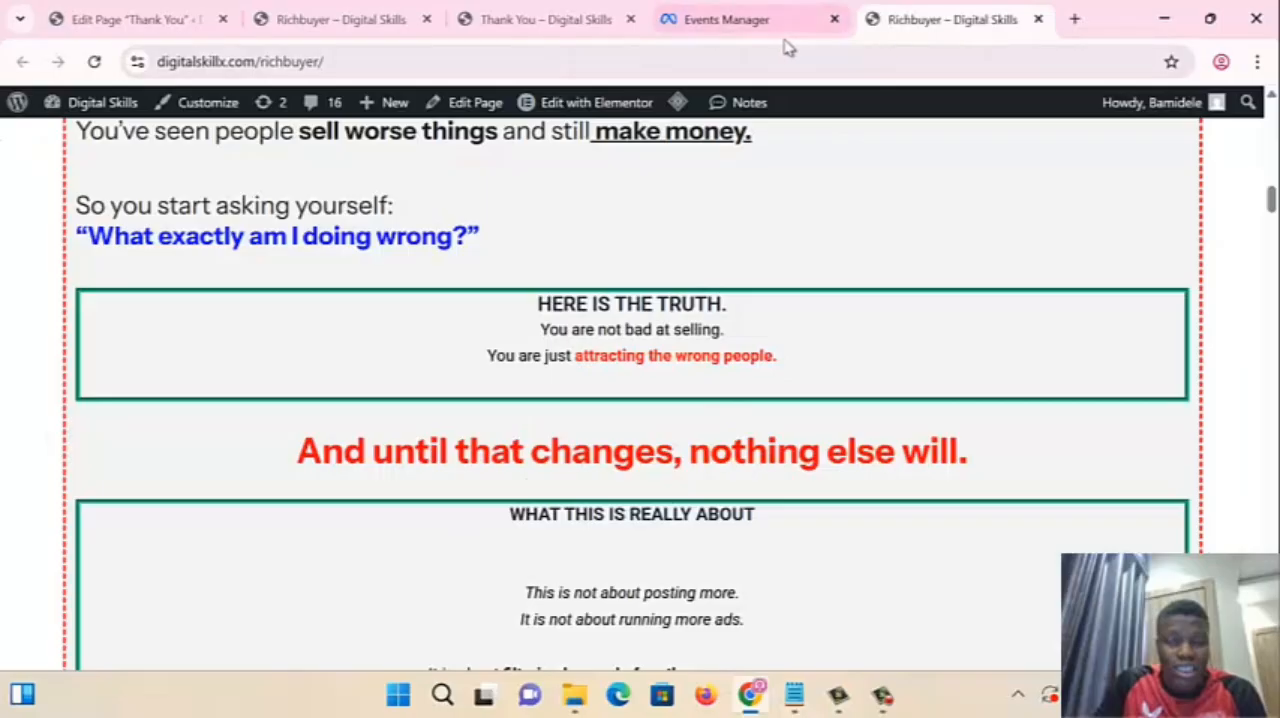
{"action": "left_click", "coordinate": [755, 28]}
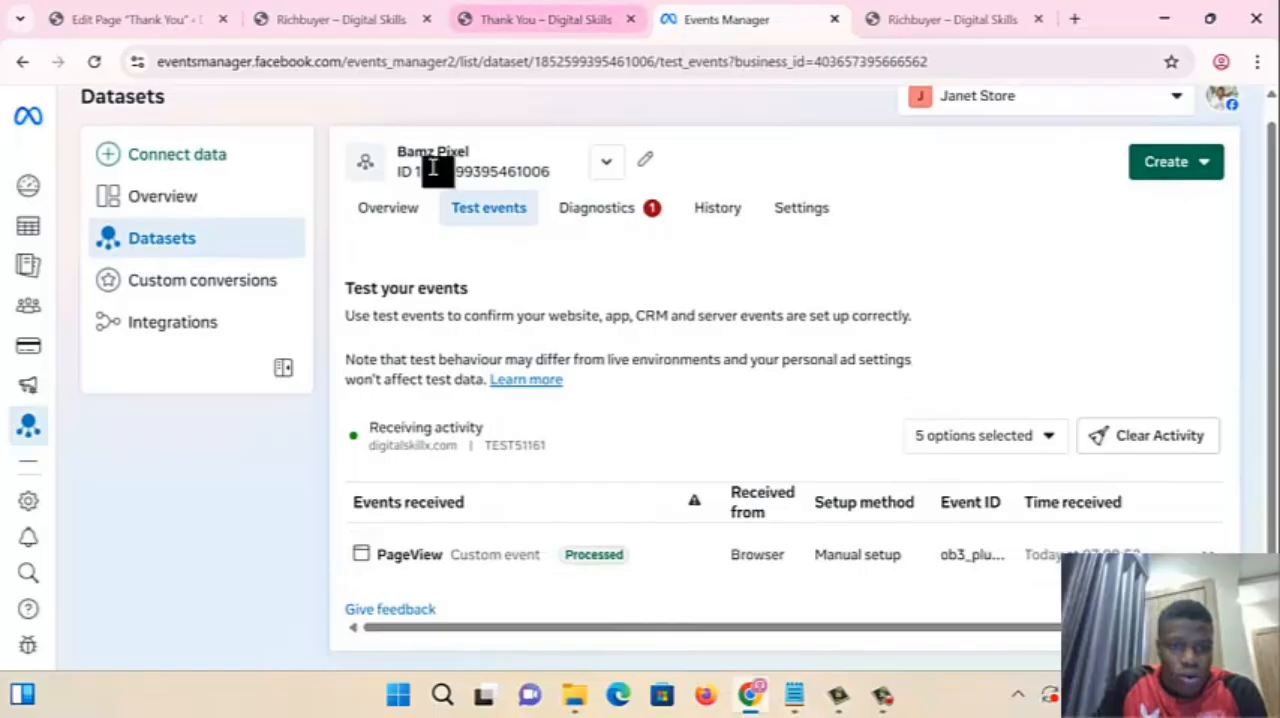
- Return to the pixel's overview and bring up its events list
{"action": "left_click", "coordinate": [418, 212]}
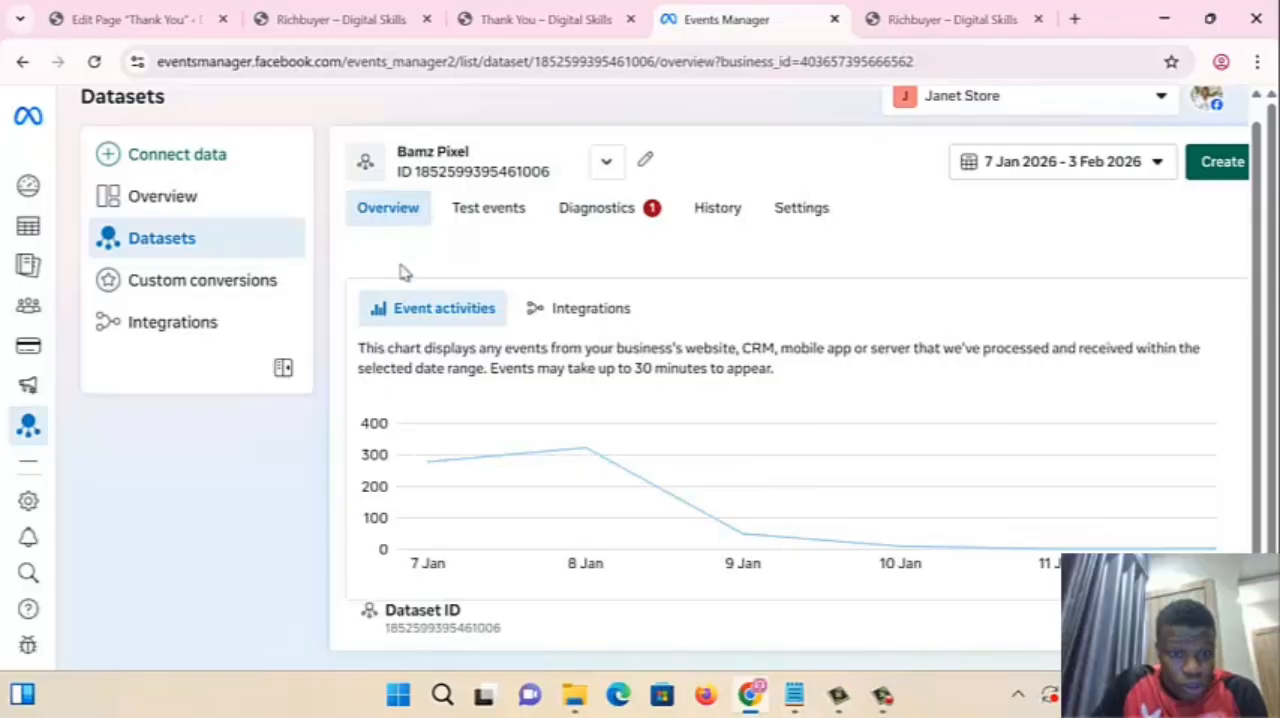
{"action": "scroll", "coordinate": [503, 480], "scroll_direction": "down", "scroll_amount": 5}
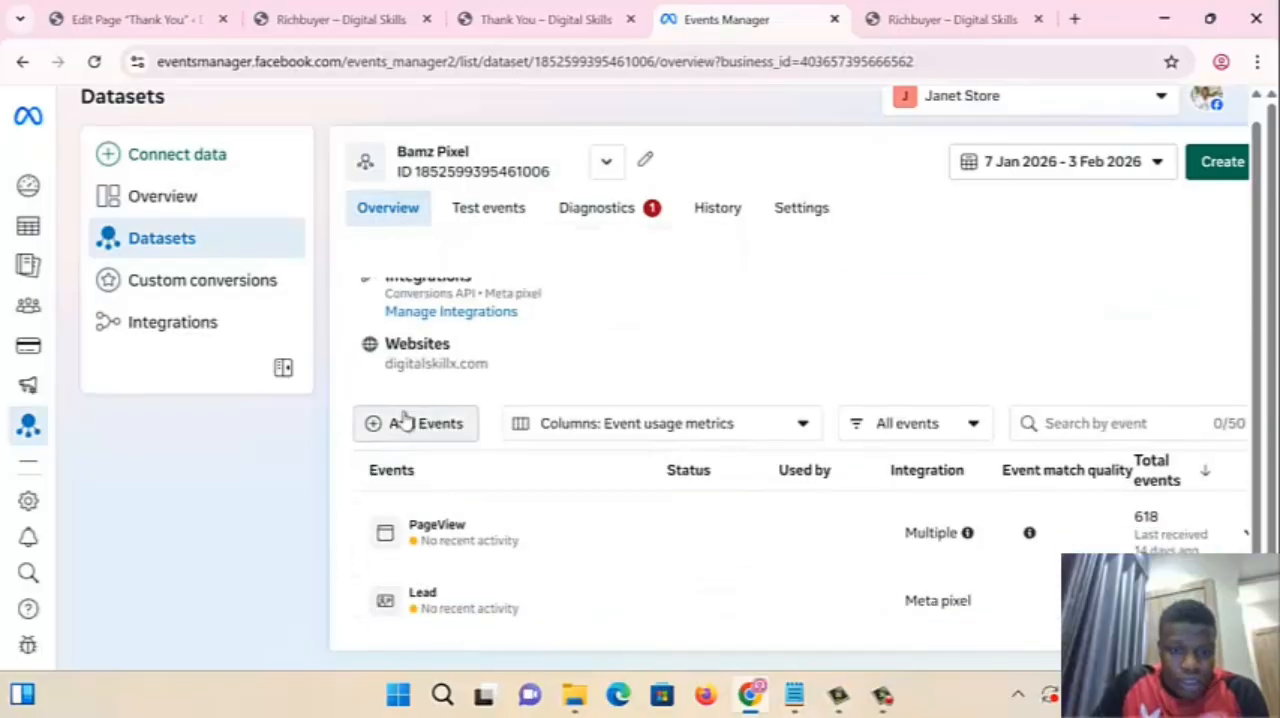
{"action": "left_click", "coordinate": [405, 422]}
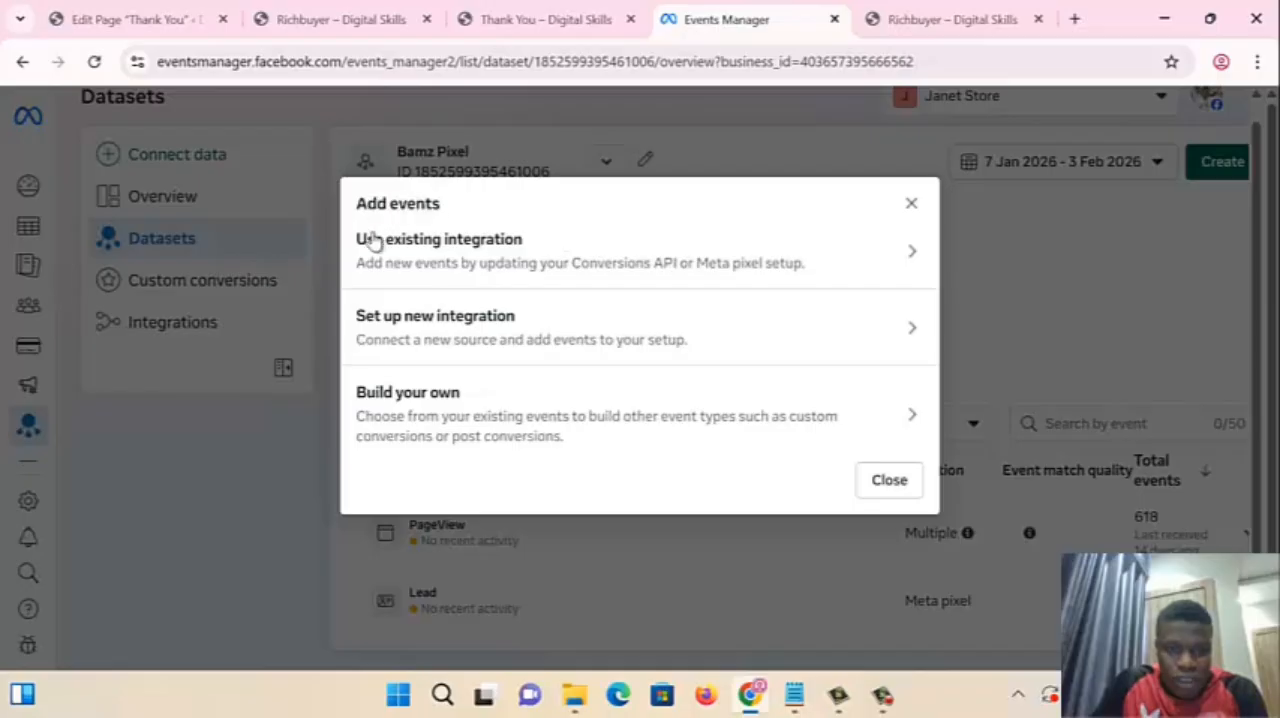
{"action": "left_click", "coordinate": [427, 255]}
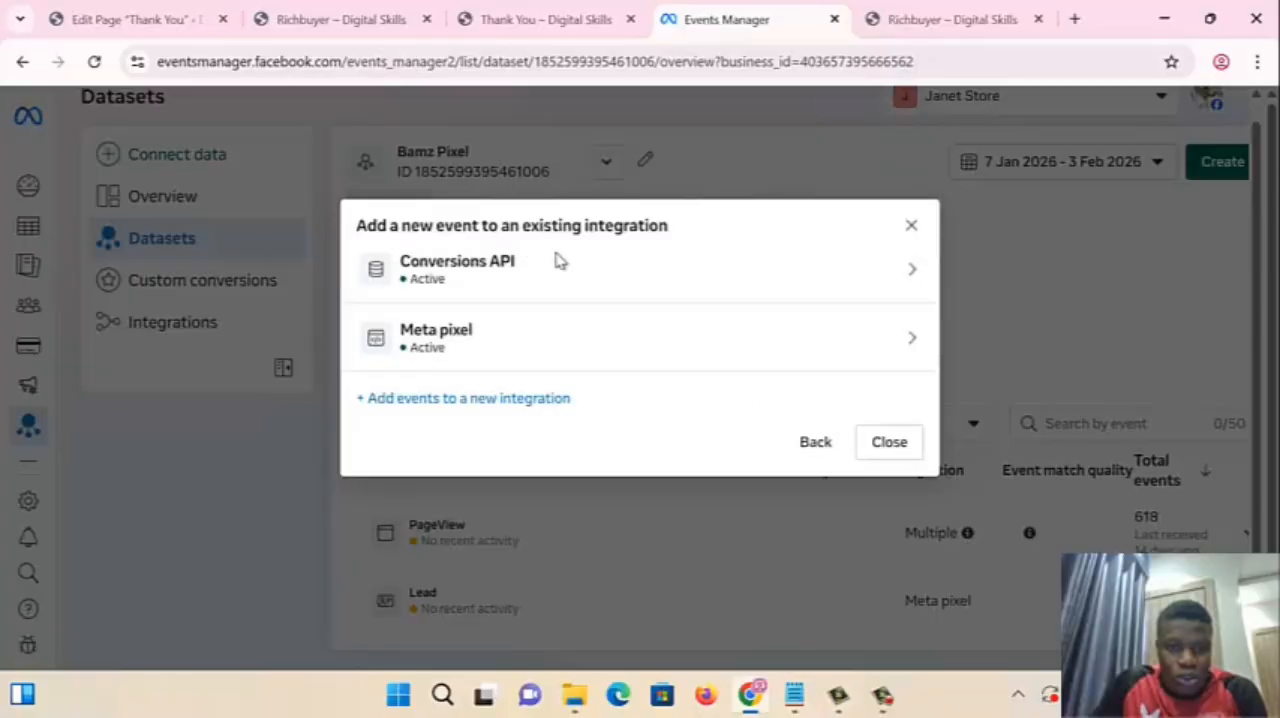
{"action": "left_click", "coordinate": [555, 328]}
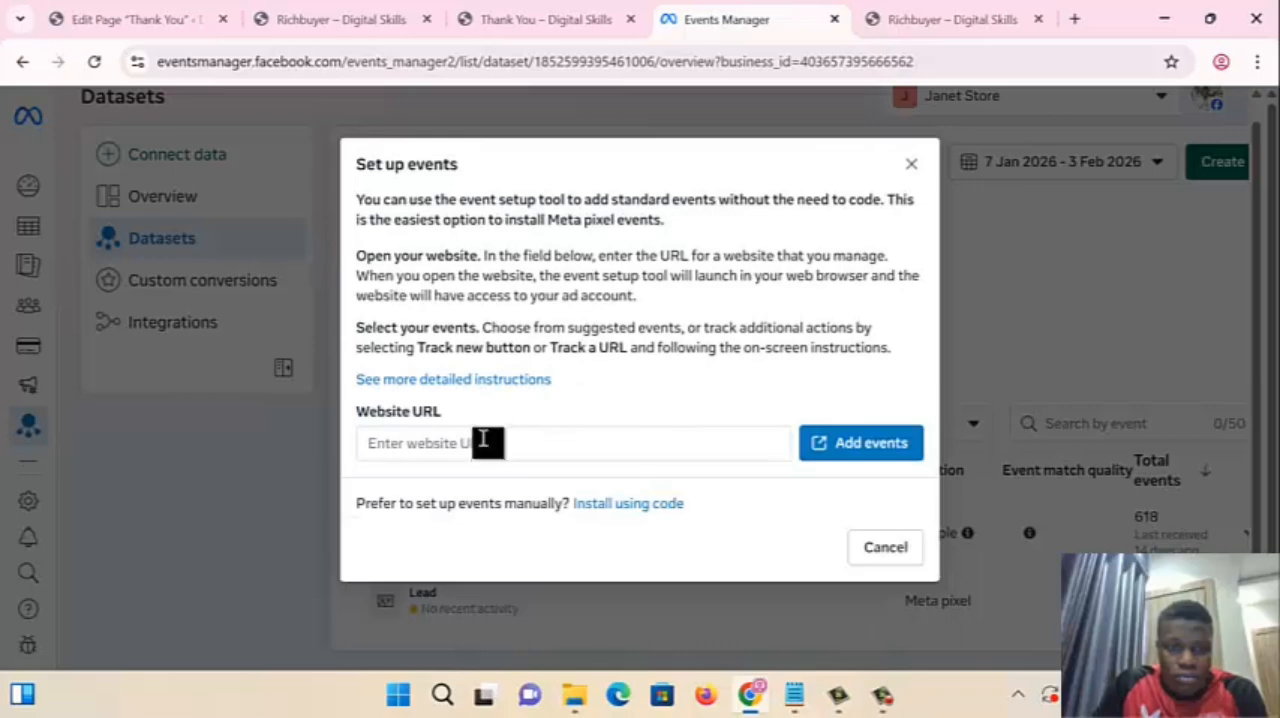
{"action": "left_click", "coordinate": [481, 443]}
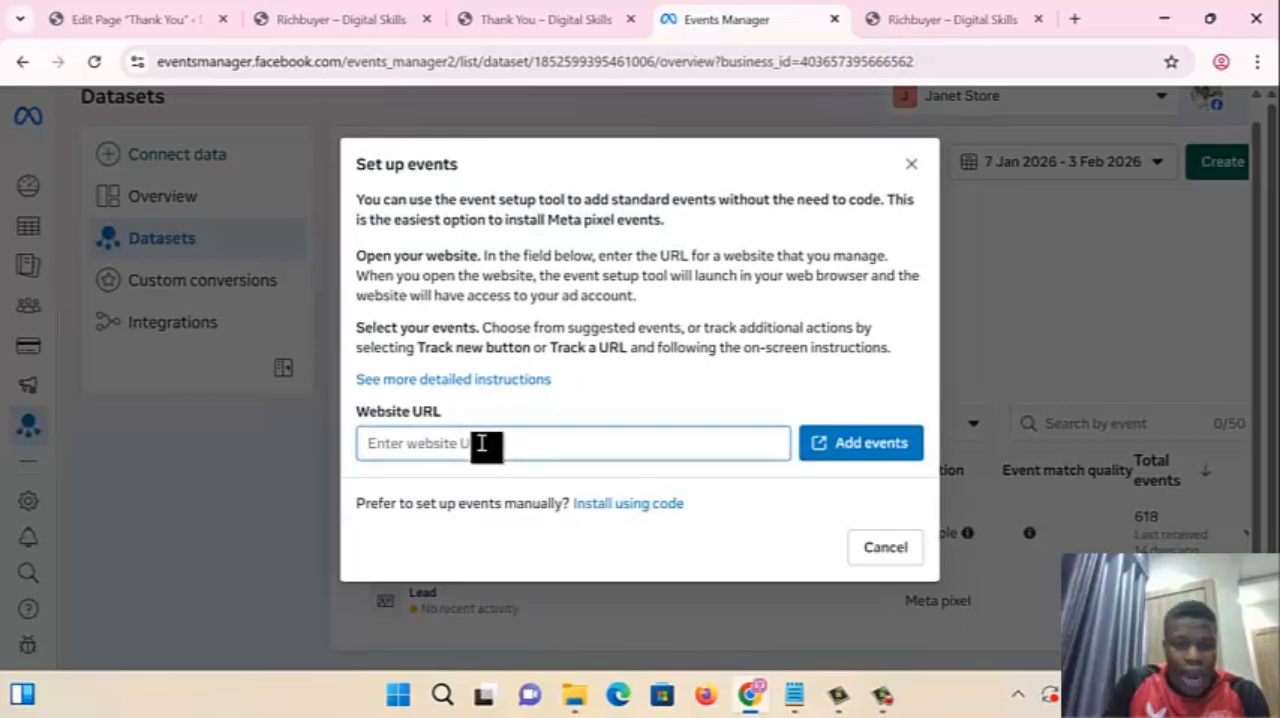
{"action": "type", "text": "https://digitalskillx.com/richbuyer/"}
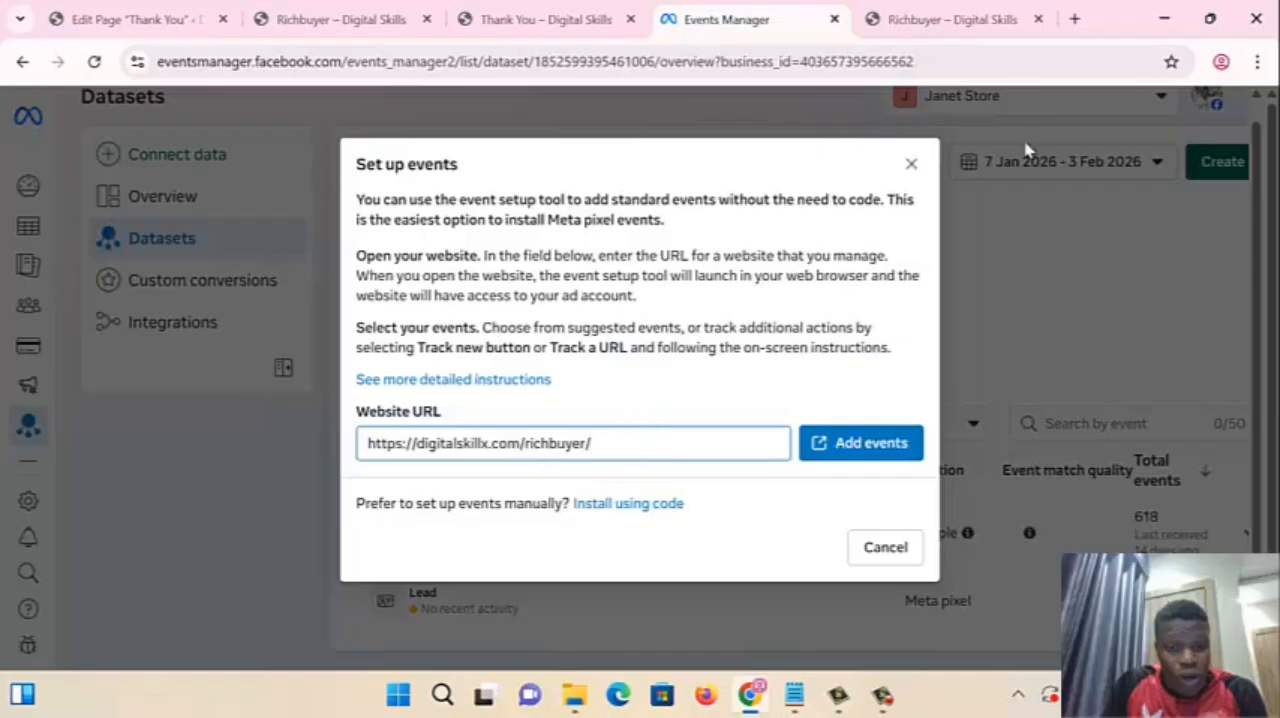
{"action": "left_click", "coordinate": [912, 163]}
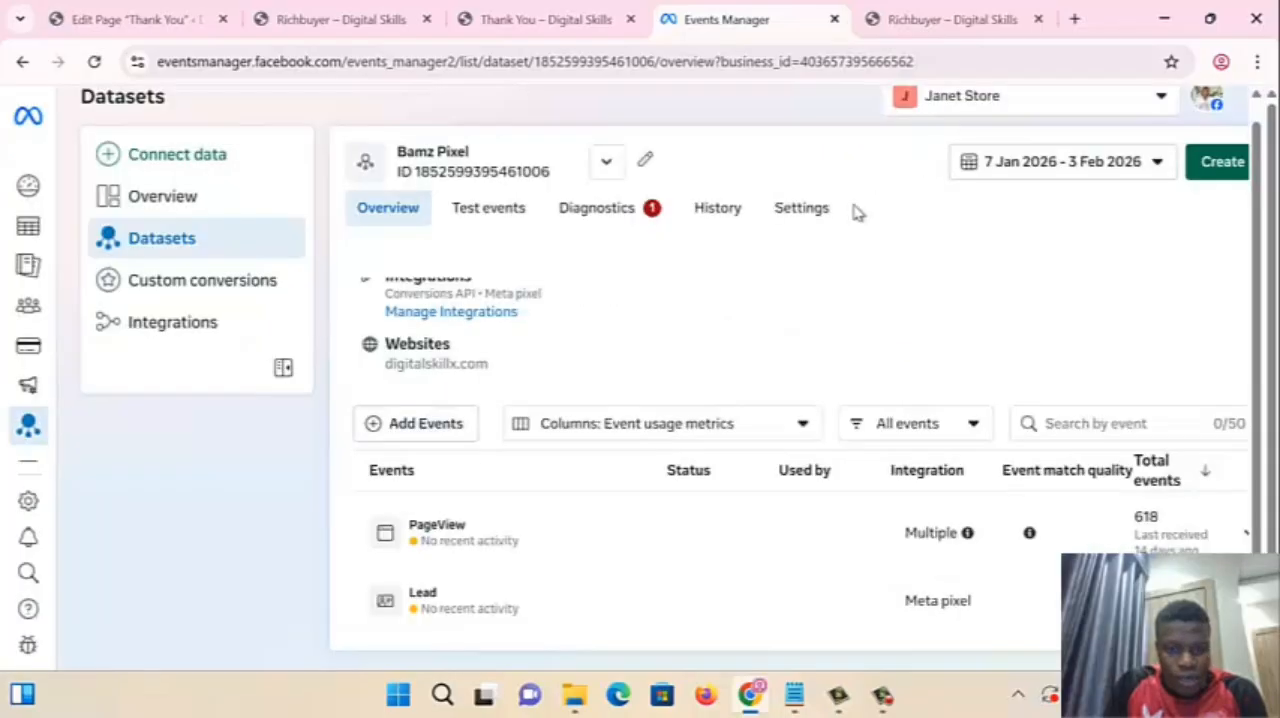
{"action": "left_click", "coordinate": [424, 424]}
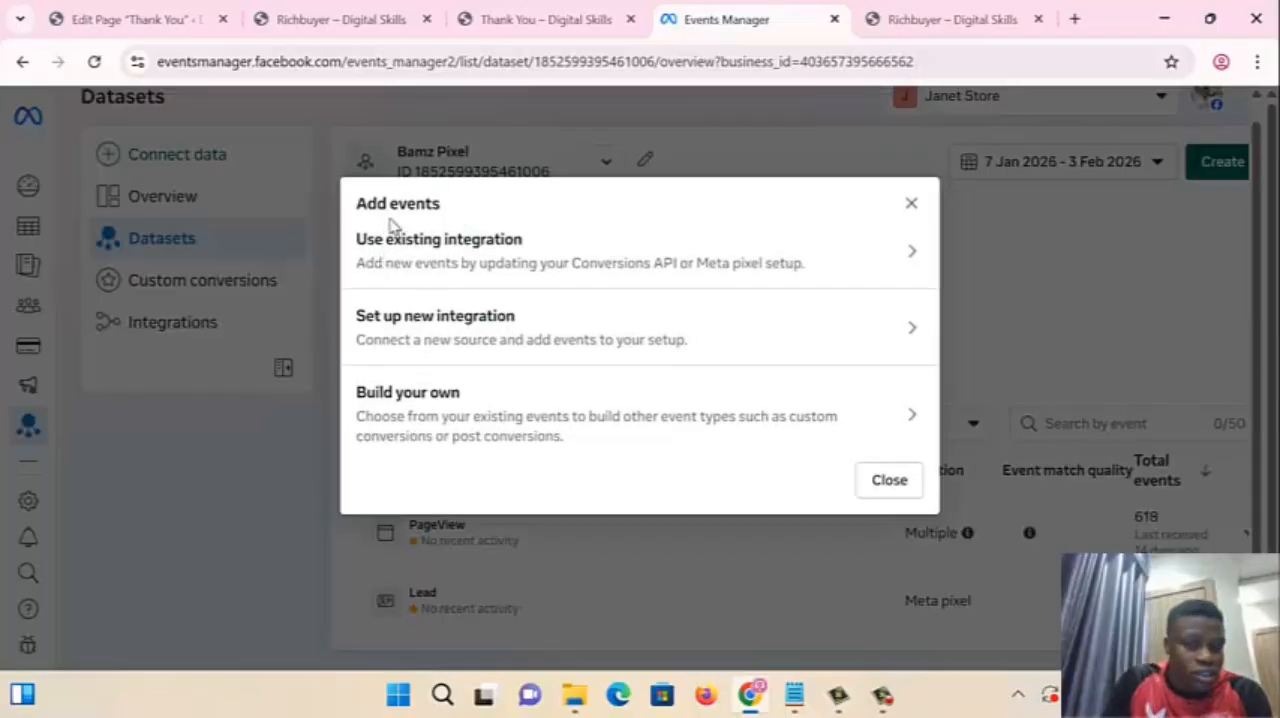
{"action": "left_click", "coordinate": [508, 248]}
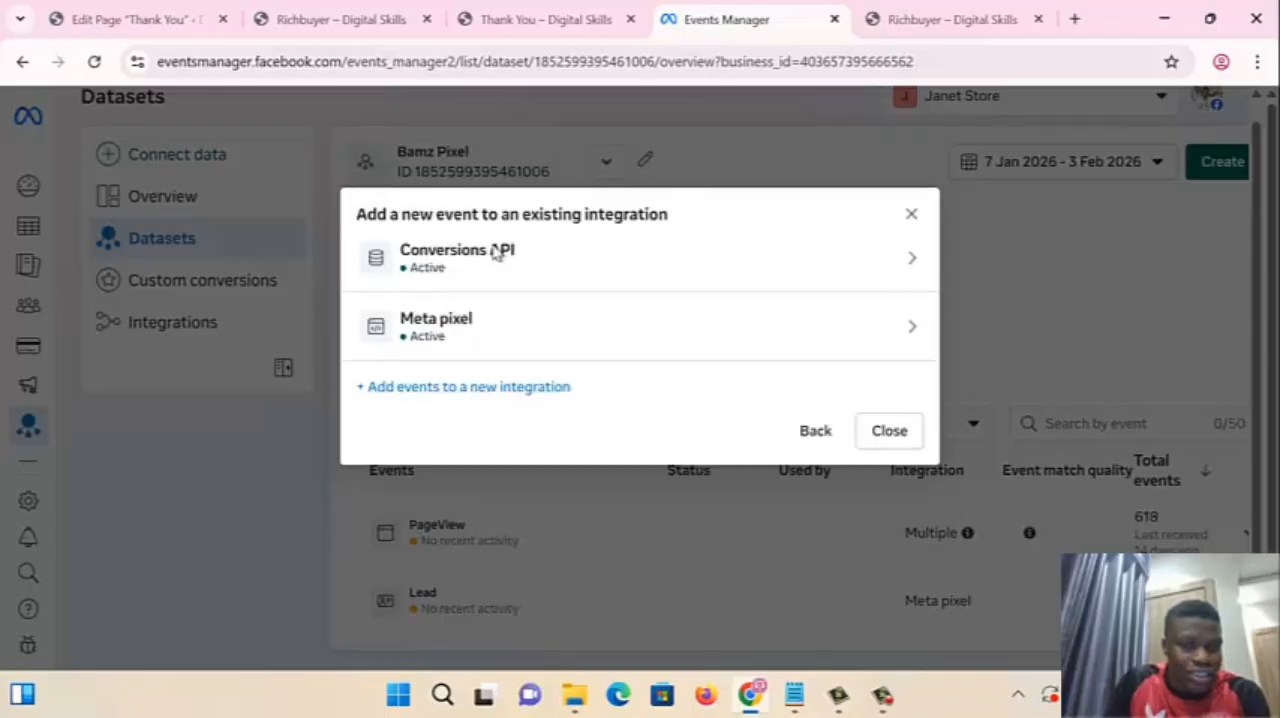
{"action": "left_click", "coordinate": [505, 341]}
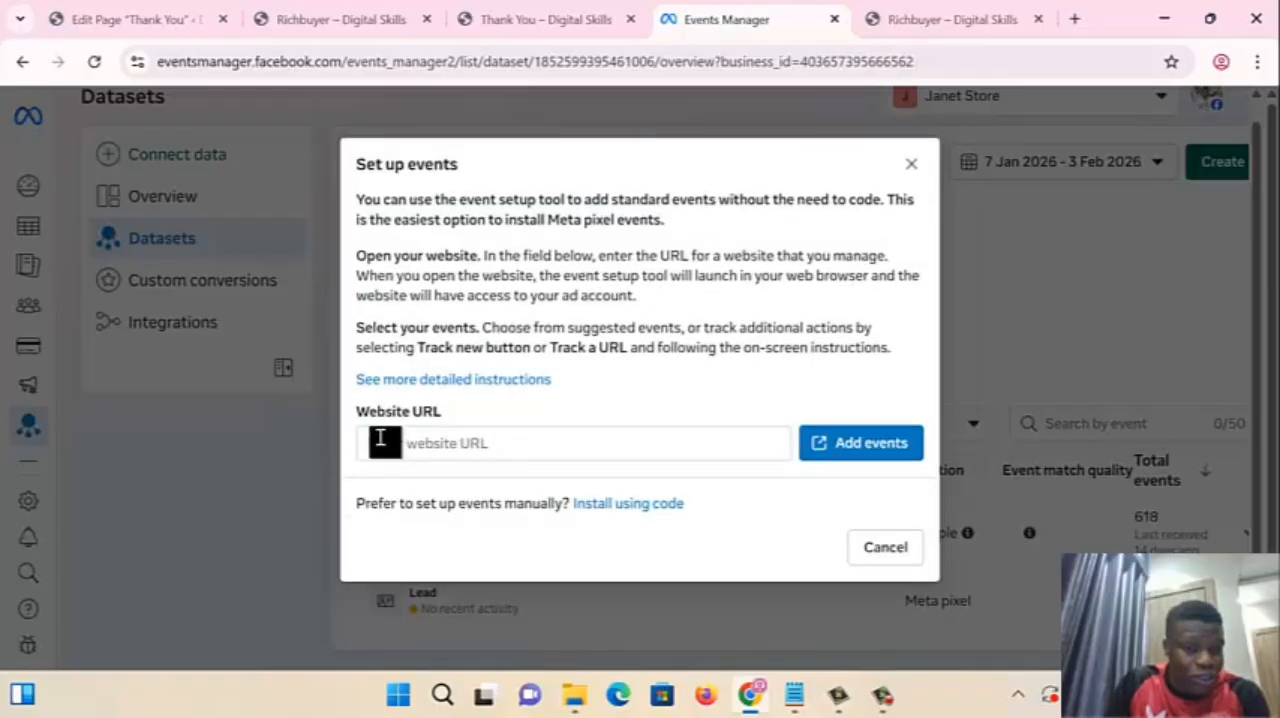
{"action": "left_click", "coordinate": [381, 440]}
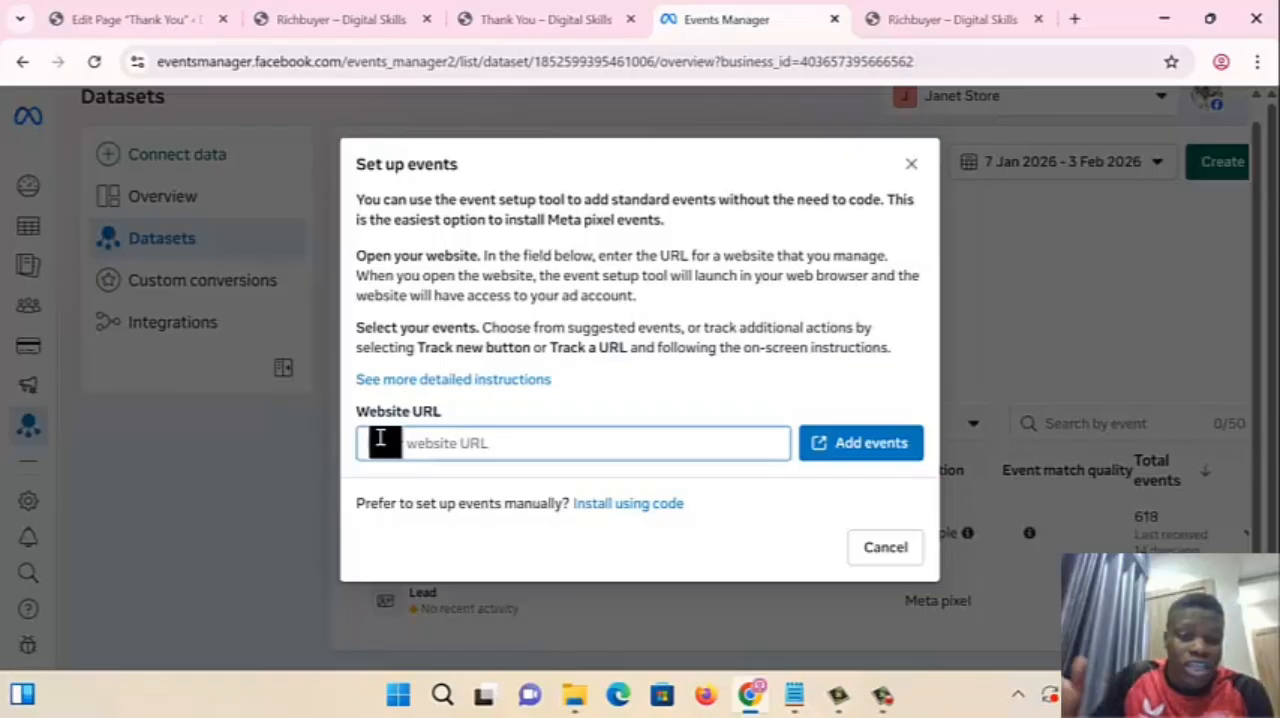
{"action": "type", "text": "https://digitalskillx.com/richbuyer/"}
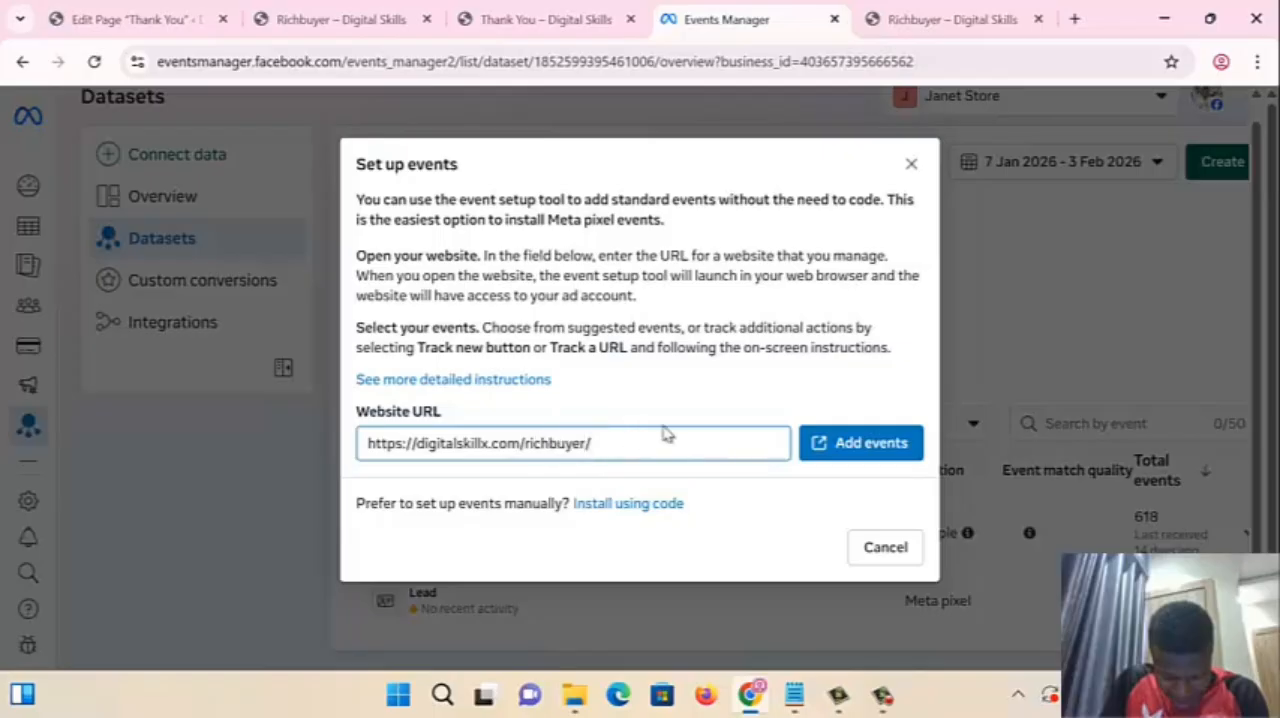
{"action": "left_click", "coordinate": [843, 442]}
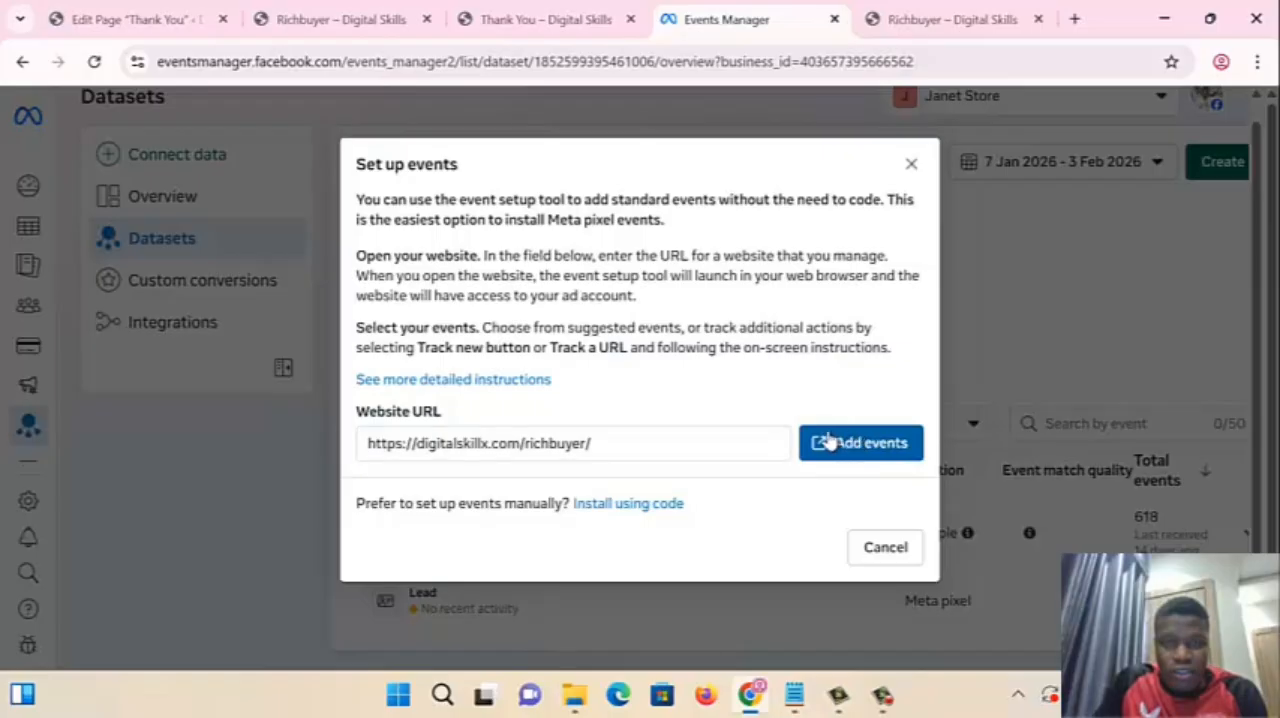
{"action": "left_click", "coordinate": [828, 442]}
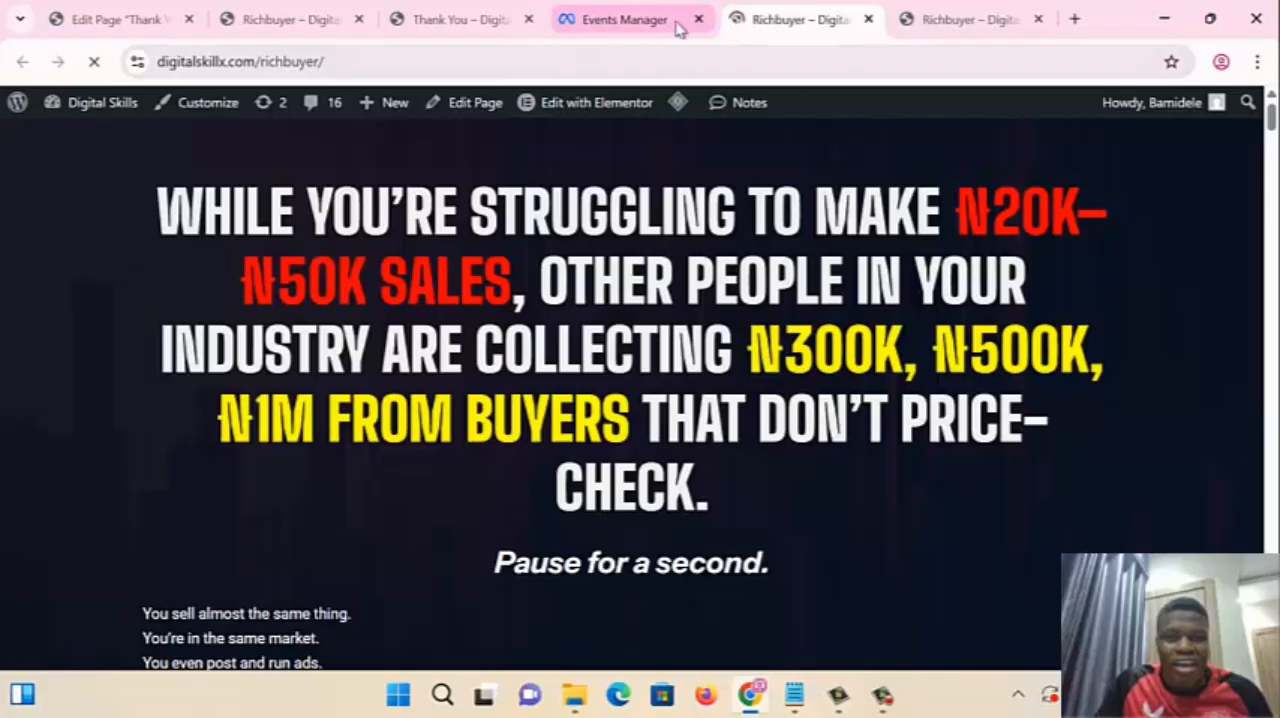
- Choose the first GET ACCESS NOW button as a new button to track and view the available event types
{"action": "scroll", "coordinate": [722, 299], "scroll_direction": "down", "scroll_amount": 2}
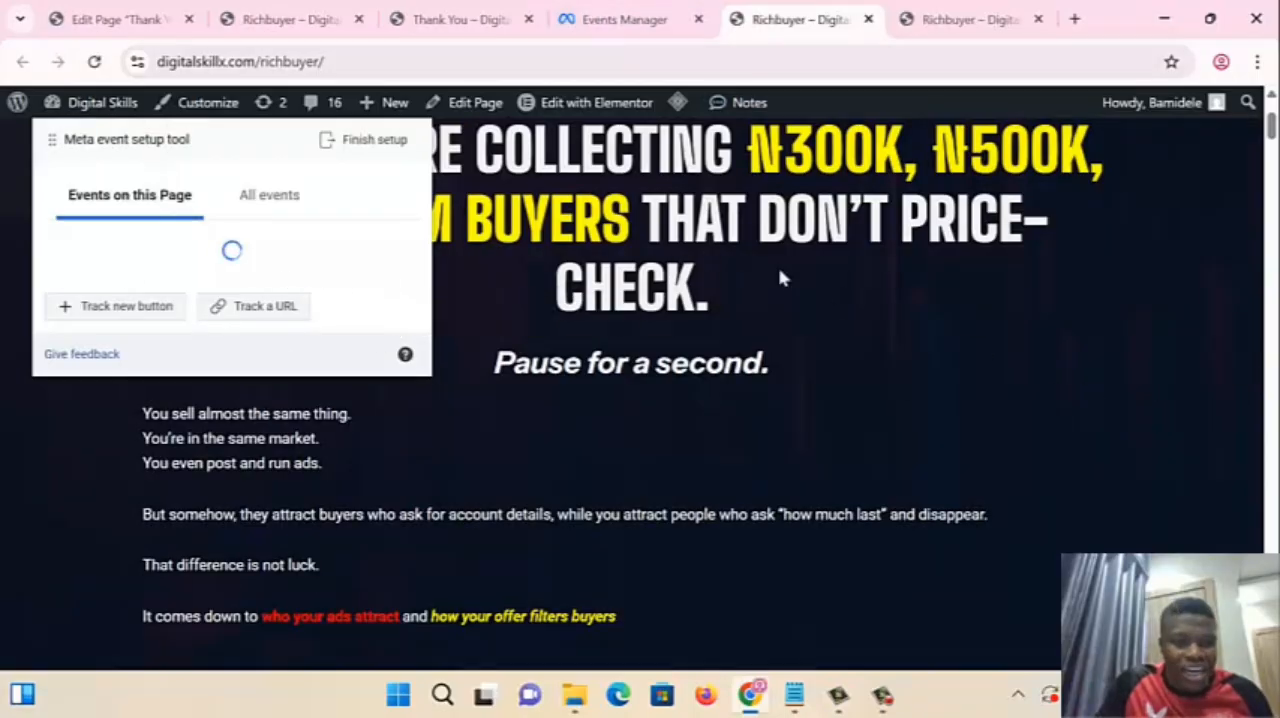
{"action": "left_click", "coordinate": [121, 316]}
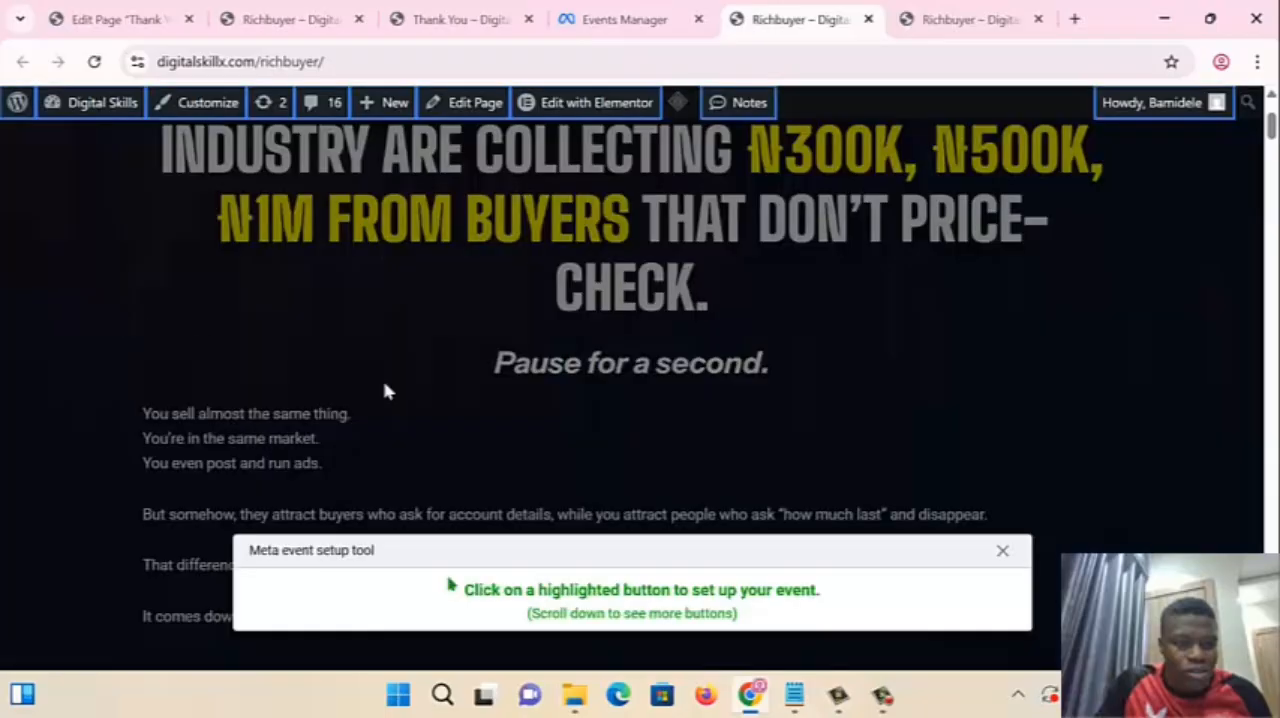
{"action": "scroll", "coordinate": [571, 452], "scroll_direction": "down", "scroll_amount": 6}
{"action": "scroll", "coordinate": [571, 449], "scroll_direction": "up", "scroll_amount": 3}
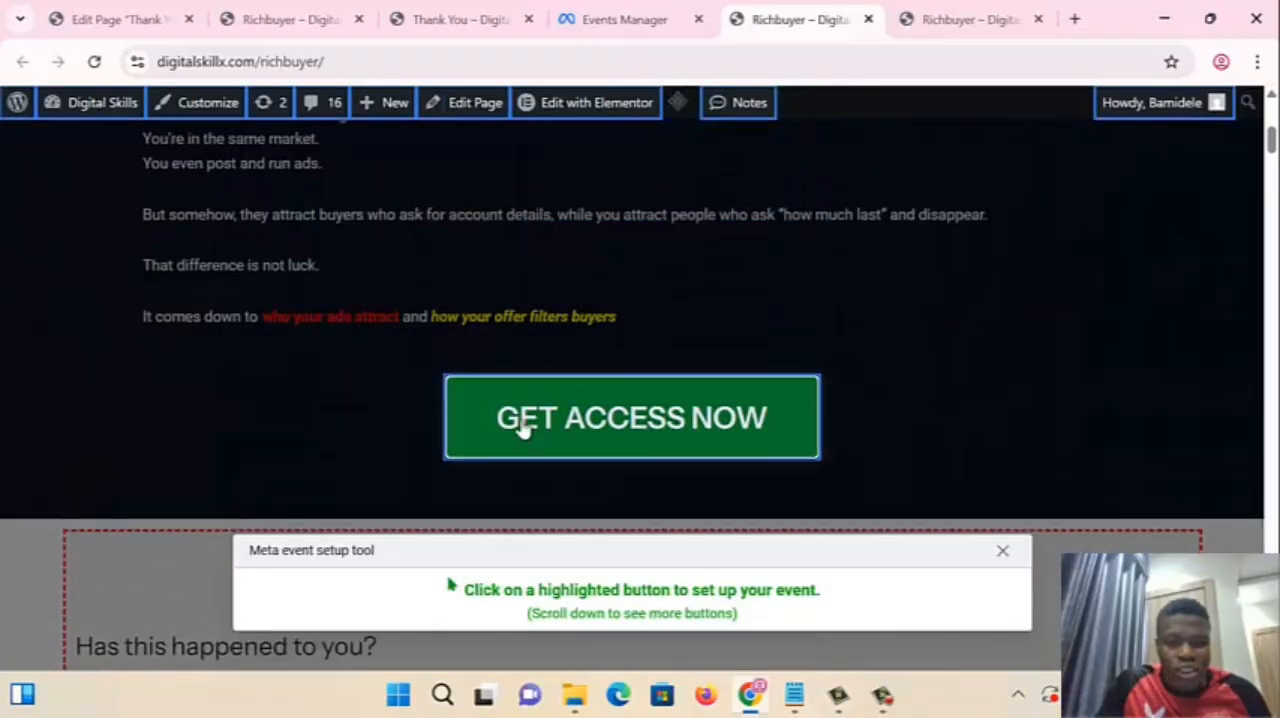
{"action": "left_click", "coordinate": [527, 430]}
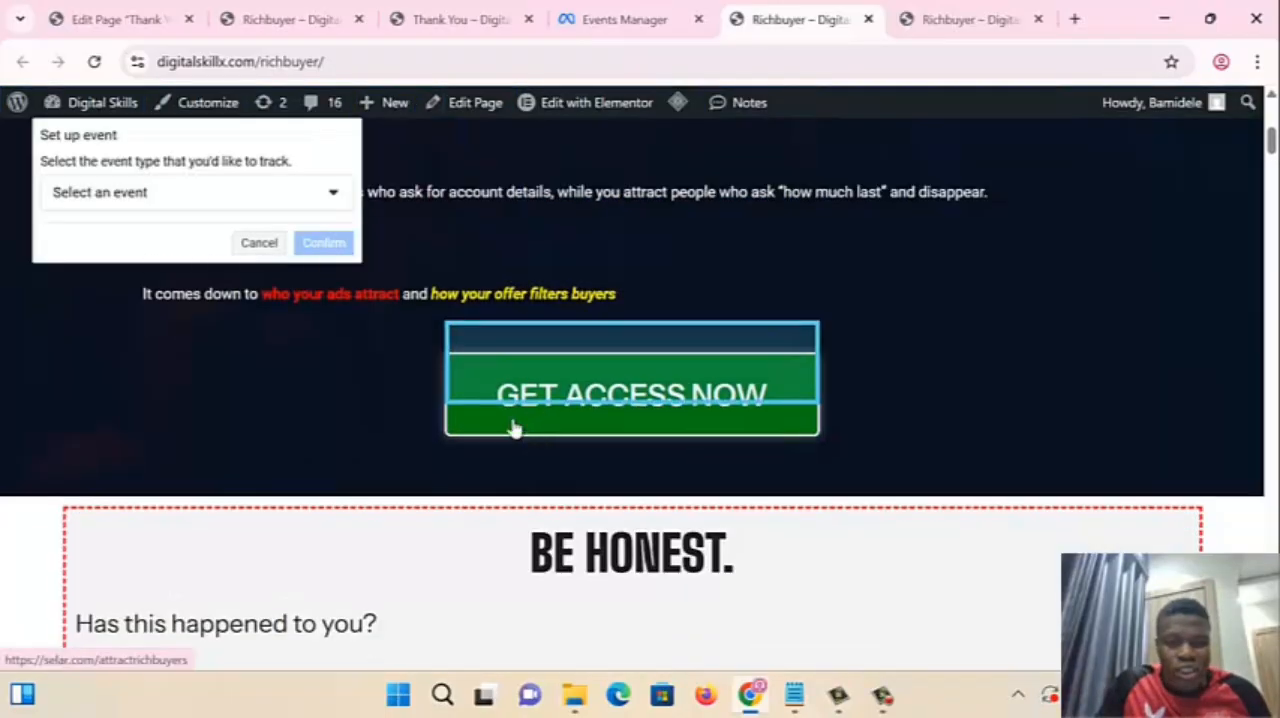
{"action": "left_click", "coordinate": [151, 195]}
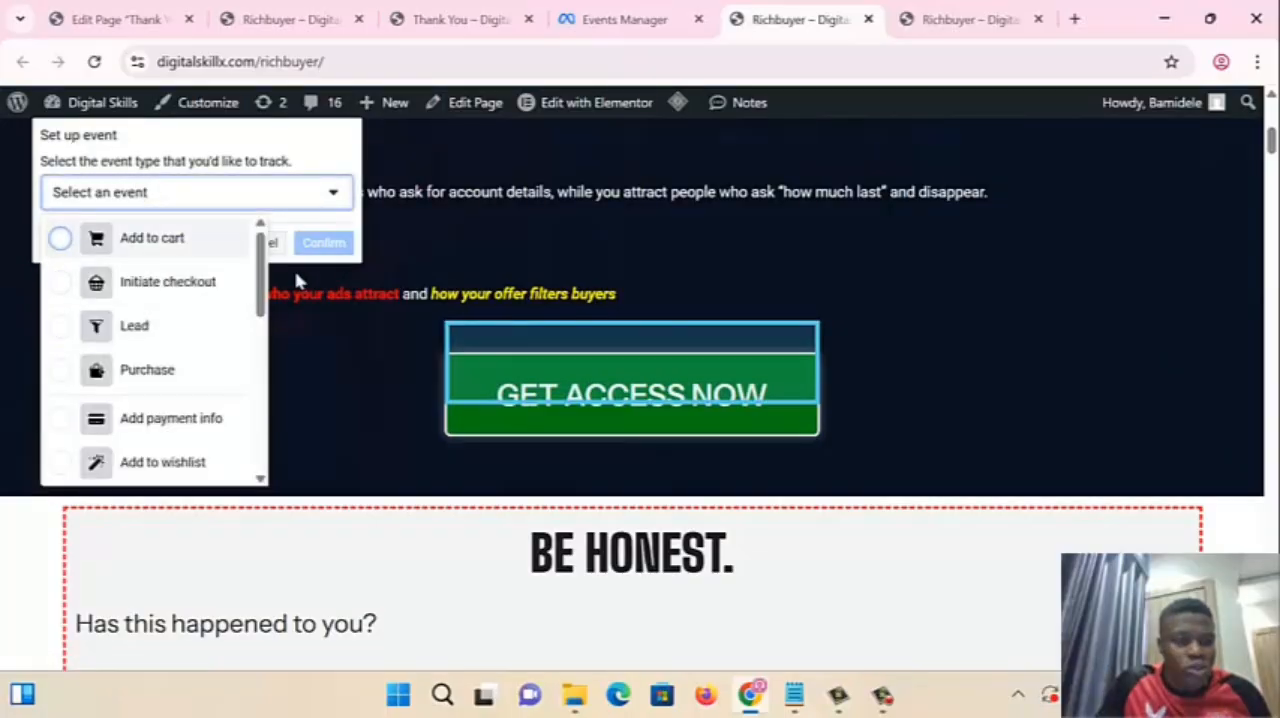
{"action": "scroll", "coordinate": [822, 283], "scroll_direction": "up", "scroll_amount": 5}
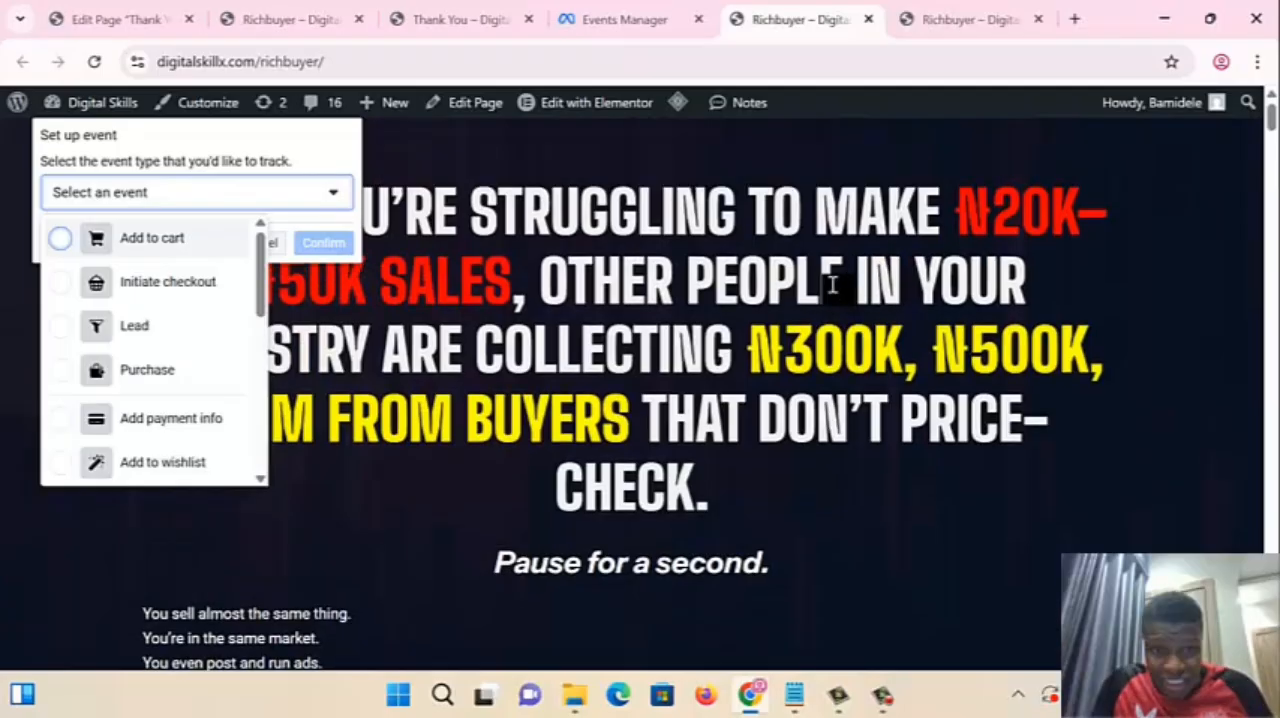
{"action": "left_click", "coordinate": [450, 277]}
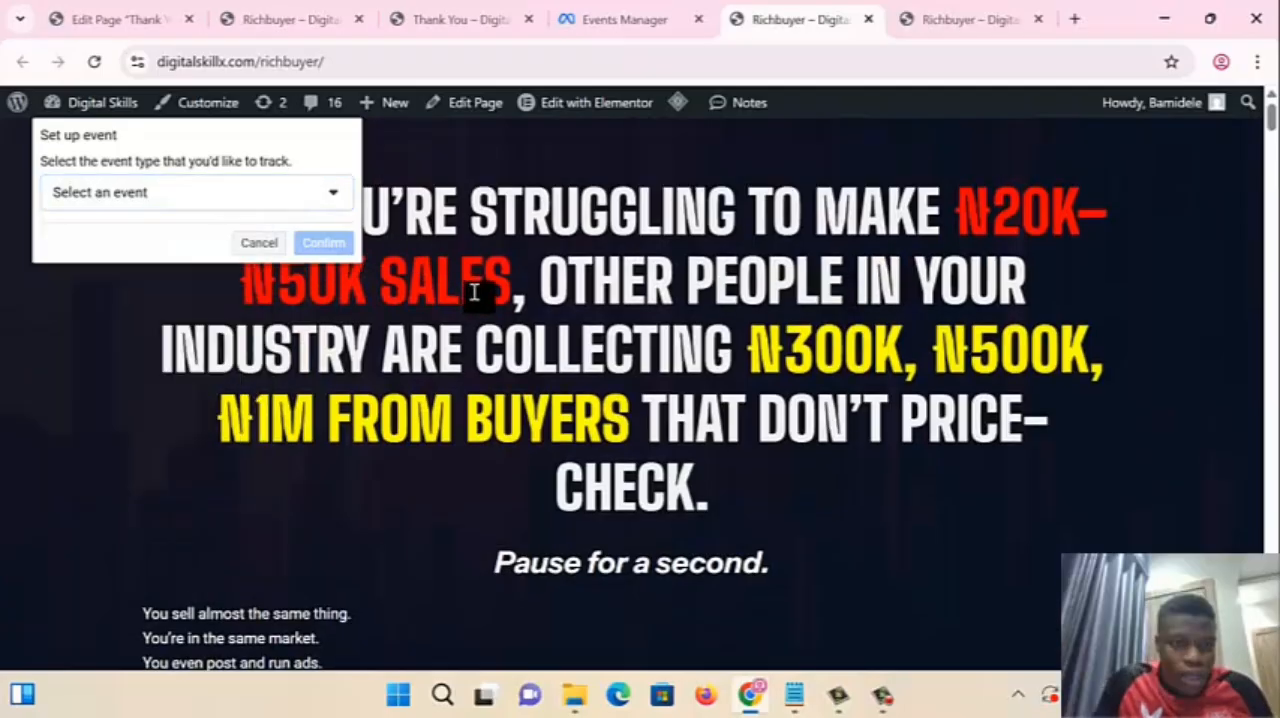
- Look through the Richbuyer page and its GET ACCESS NOW buttons with the event setup still open
{"action": "scroll", "coordinate": [777, 423], "scroll_direction": "down", "scroll_amount": 5}
{"action": "scroll", "coordinate": [775, 428], "scroll_direction": "up", "scroll_amount": 5}
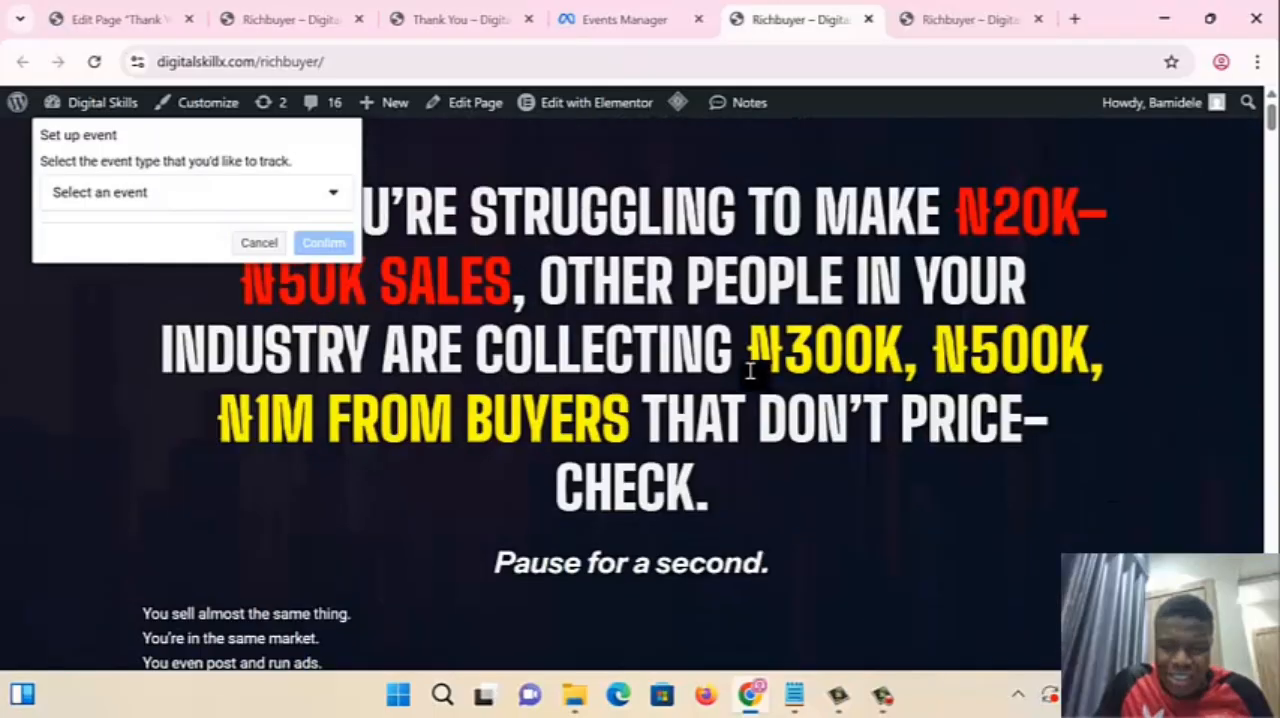
{"action": "scroll", "coordinate": [680, 289], "scroll_direction": "down", "scroll_amount": 6}
{"action": "scroll", "coordinate": [672, 318], "scroll_direction": "down", "scroll_amount": 12}
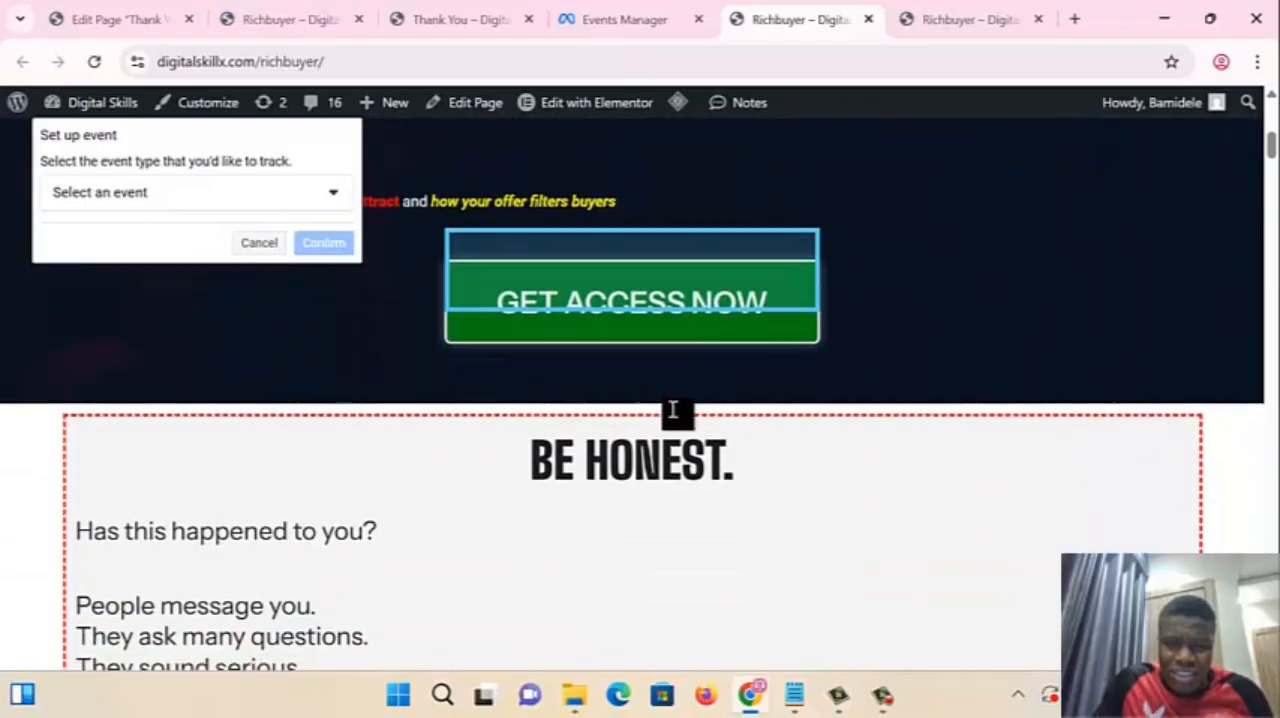
{"action": "scroll", "coordinate": [659, 428], "scroll_direction": "down", "scroll_amount": 10}
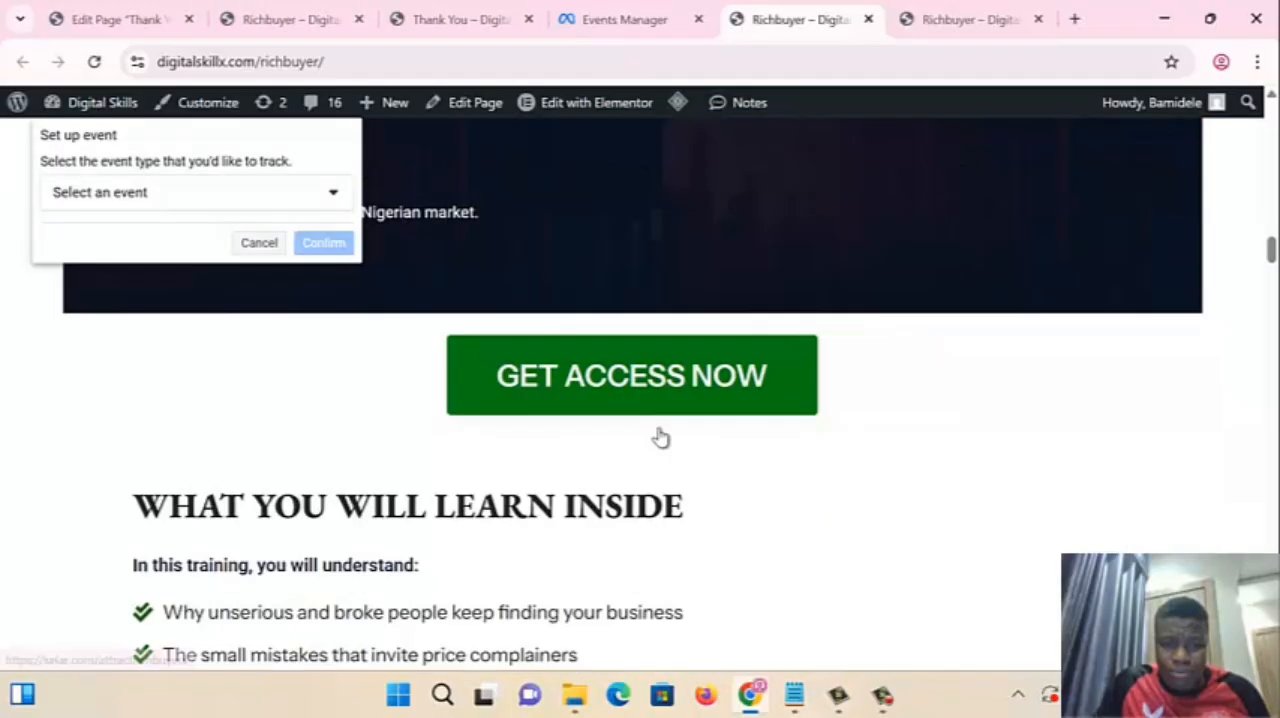
{"action": "scroll", "coordinate": [659, 428], "scroll_direction": "up", "scroll_amount": 10}
{"action": "scroll", "coordinate": [659, 428], "scroll_direction": "up", "scroll_amount": 15}
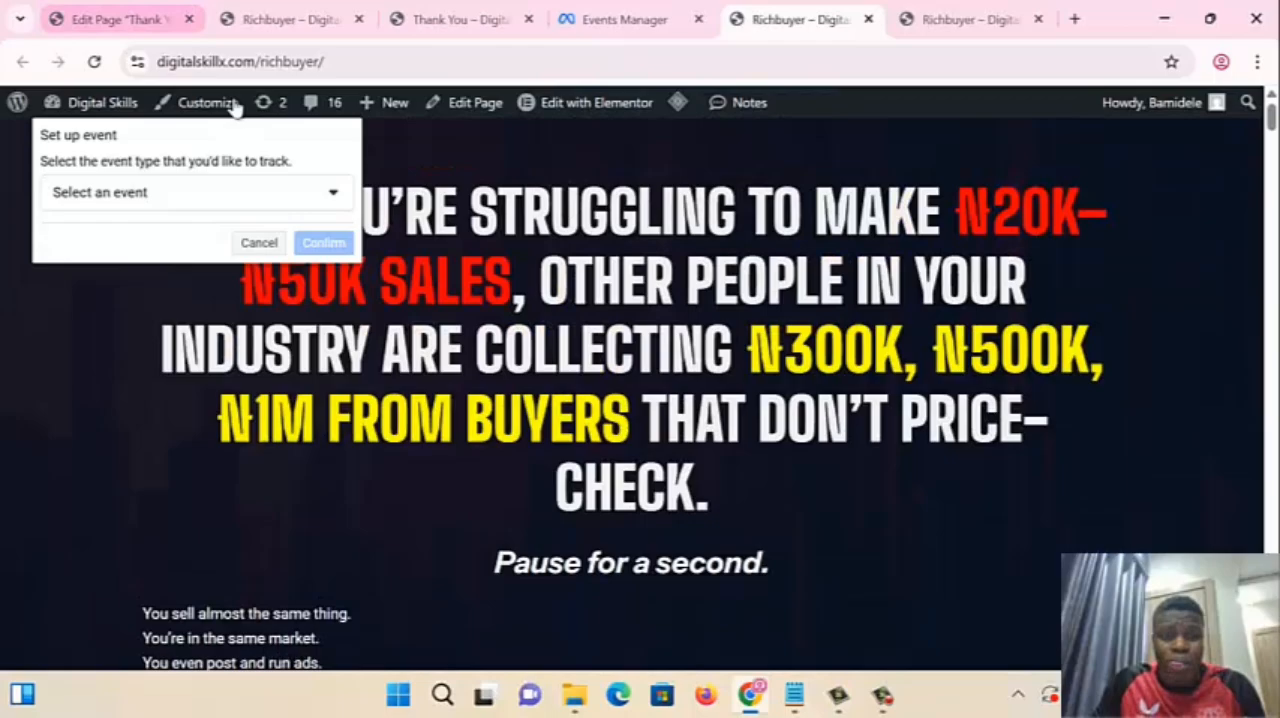
- Review the plain Richbuyer page without the setup tool, from its headline through the GET ACCESS NOW buttons to the results section
{"action": "left_click", "coordinate": [286, 20]}
{"action": "scroll", "coordinate": [591, 373], "scroll_direction": "up", "scroll_amount": 10}
{"action": "scroll", "coordinate": [591, 373], "scroll_direction": "up", "scroll_amount": 5}
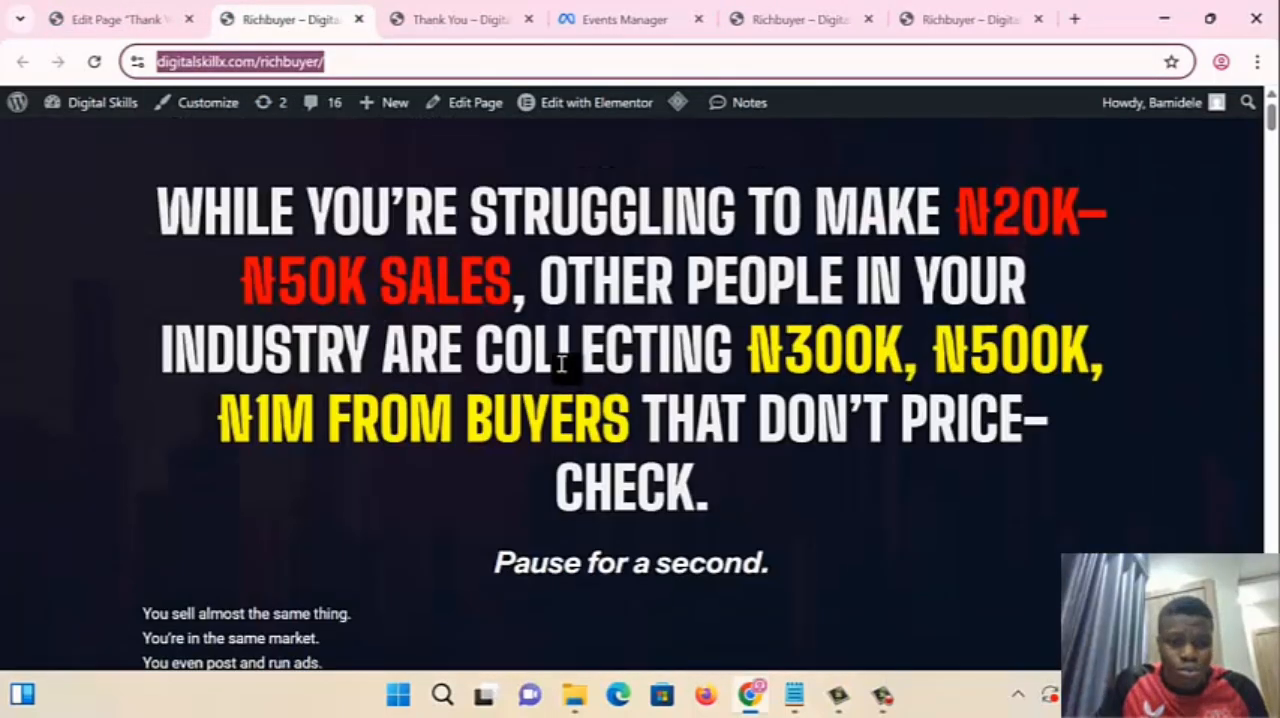
{"action": "scroll", "coordinate": [557, 351], "scroll_direction": "down", "scroll_amount": 8}
{"action": "scroll", "coordinate": [557, 378], "scroll_direction": "up", "scroll_amount": 8}
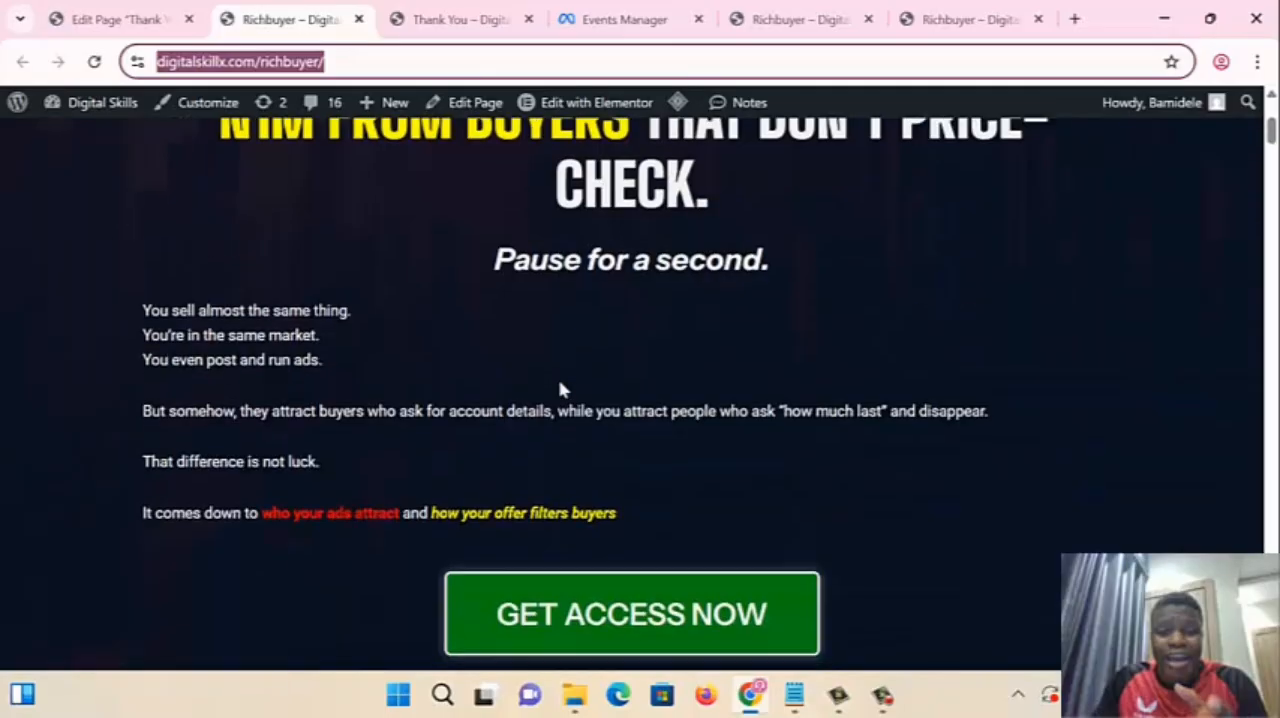
{"action": "scroll", "coordinate": [562, 389], "scroll_direction": "down", "scroll_amount": 8}
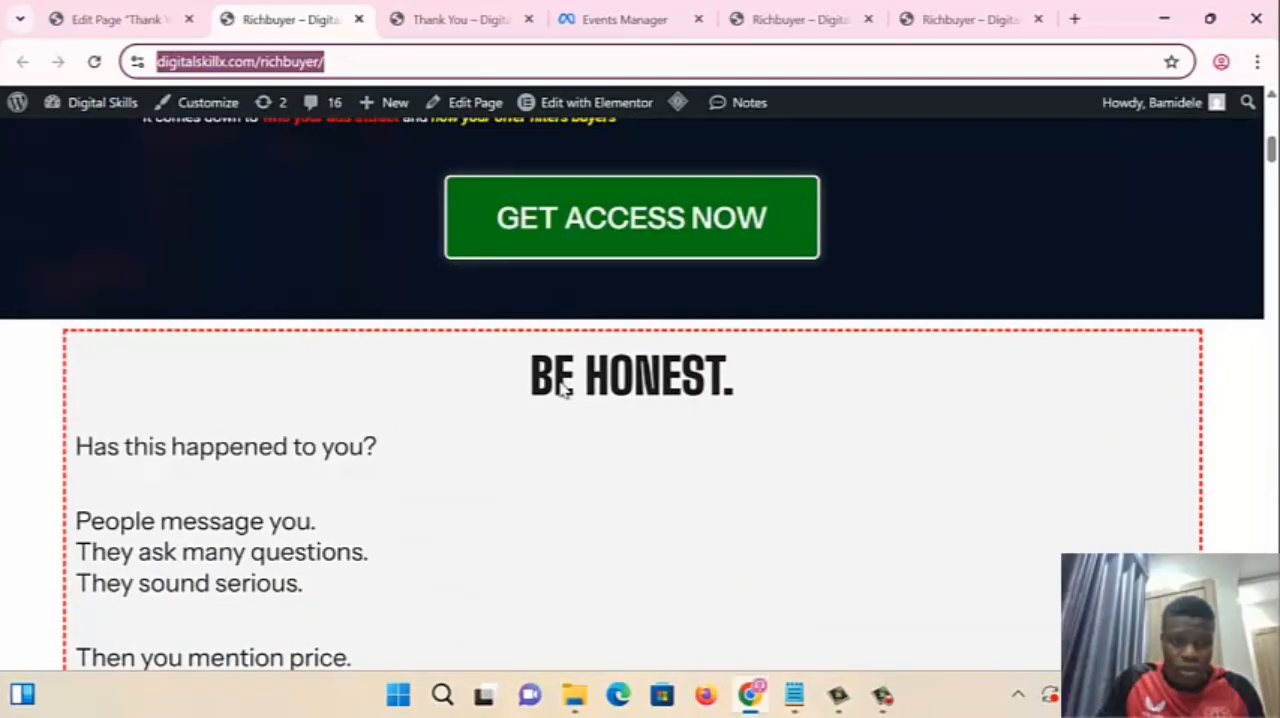
{"action": "scroll", "coordinate": [609, 408], "scroll_direction": "up", "scroll_amount": 8}
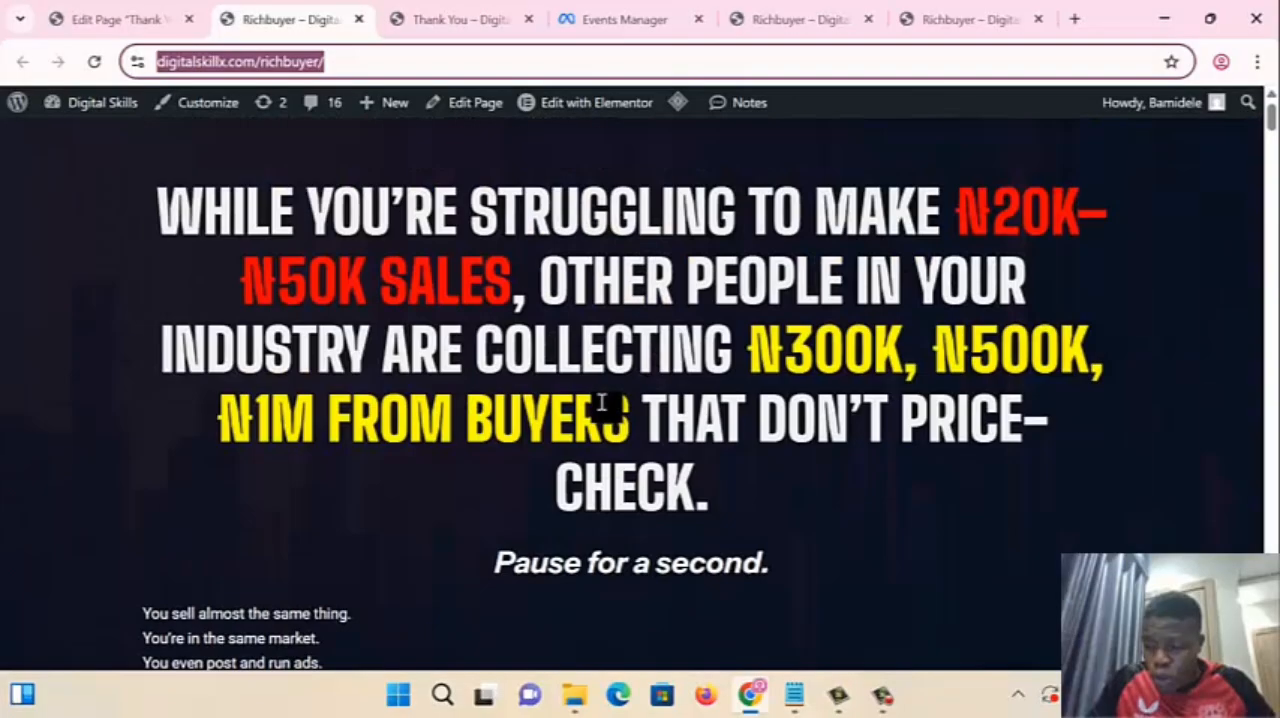
{"action": "scroll", "coordinate": [603, 410], "scroll_direction": "down", "scroll_amount": 13}
{"action": "scroll", "coordinate": [603, 415], "scroll_direction": "down", "scroll_amount": 10}
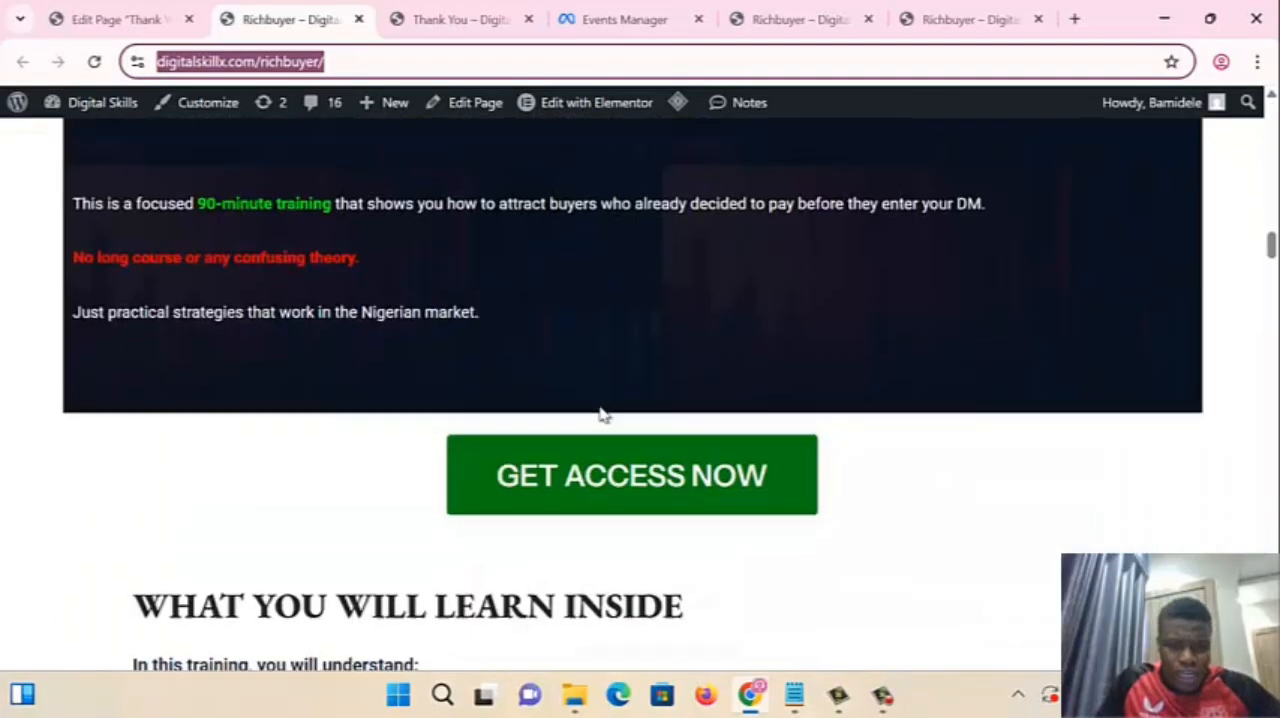
{"action": "scroll", "coordinate": [603, 415], "scroll_direction": "up", "scroll_amount": 11}
{"action": "scroll", "coordinate": [603, 415], "scroll_direction": "up", "scroll_amount": 8}
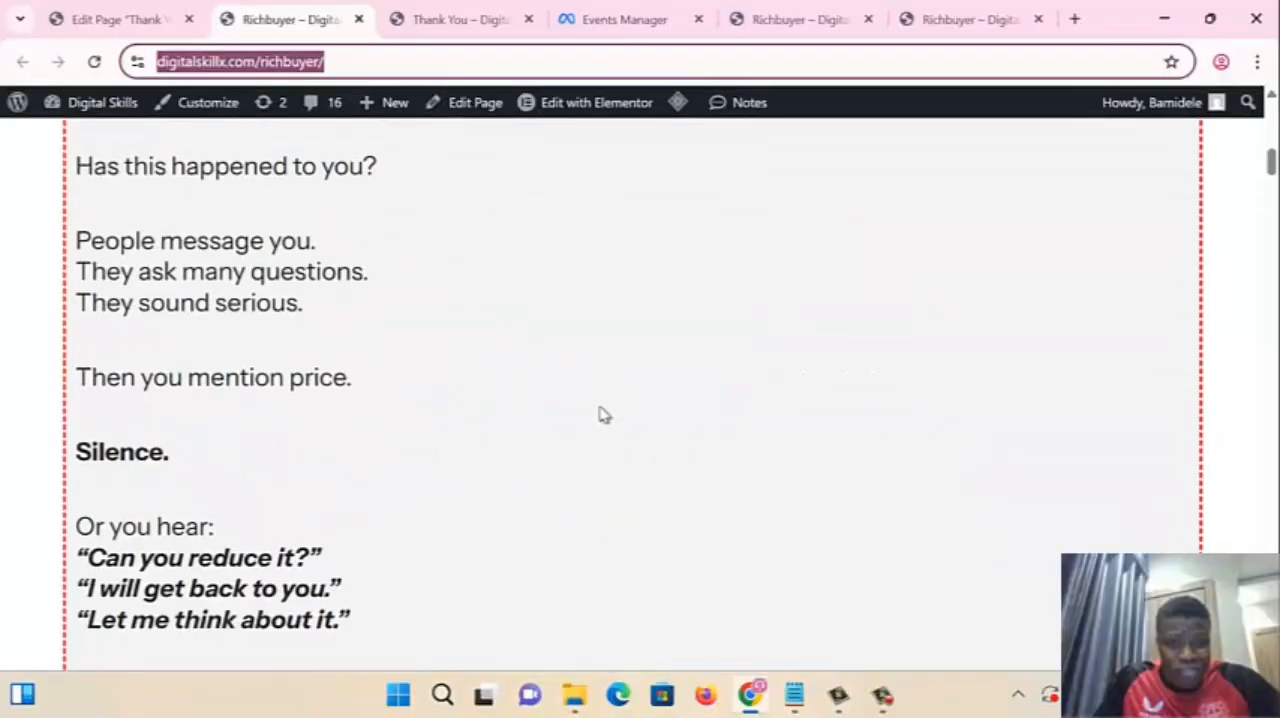
{"action": "scroll", "coordinate": [602, 415], "scroll_direction": "up", "scroll_amount": 1}
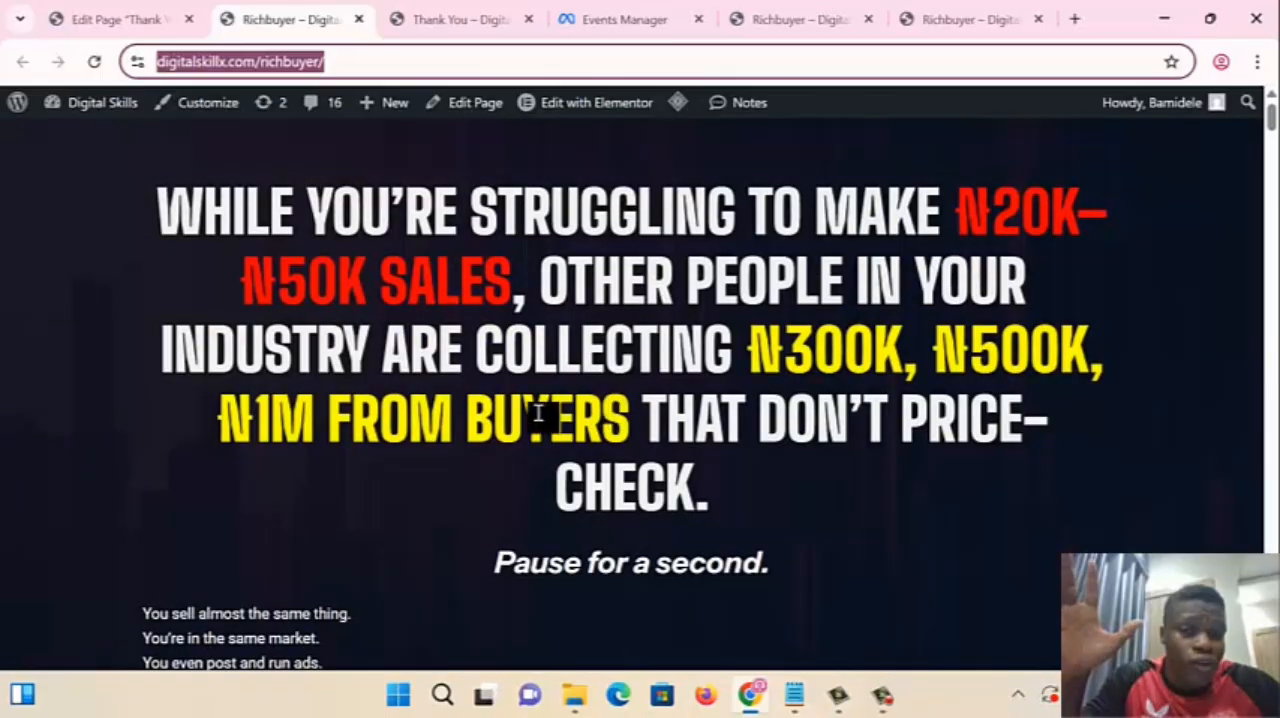
{"action": "scroll", "coordinate": [475, 320], "scroll_direction": "down", "scroll_amount": 3}
{"action": "scroll", "coordinate": [475, 320], "scroll_direction": "down", "scroll_amount": 15}
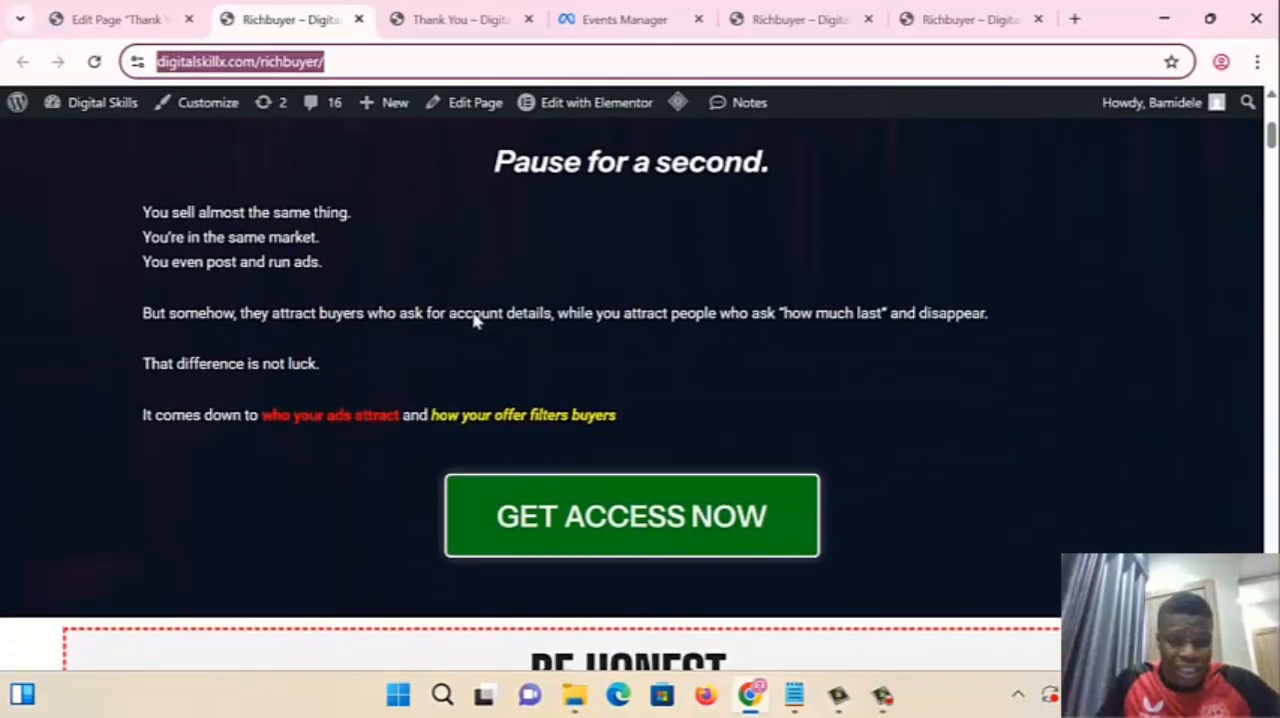
{"action": "scroll", "coordinate": [486, 413], "scroll_direction": "down", "scroll_amount": 10}
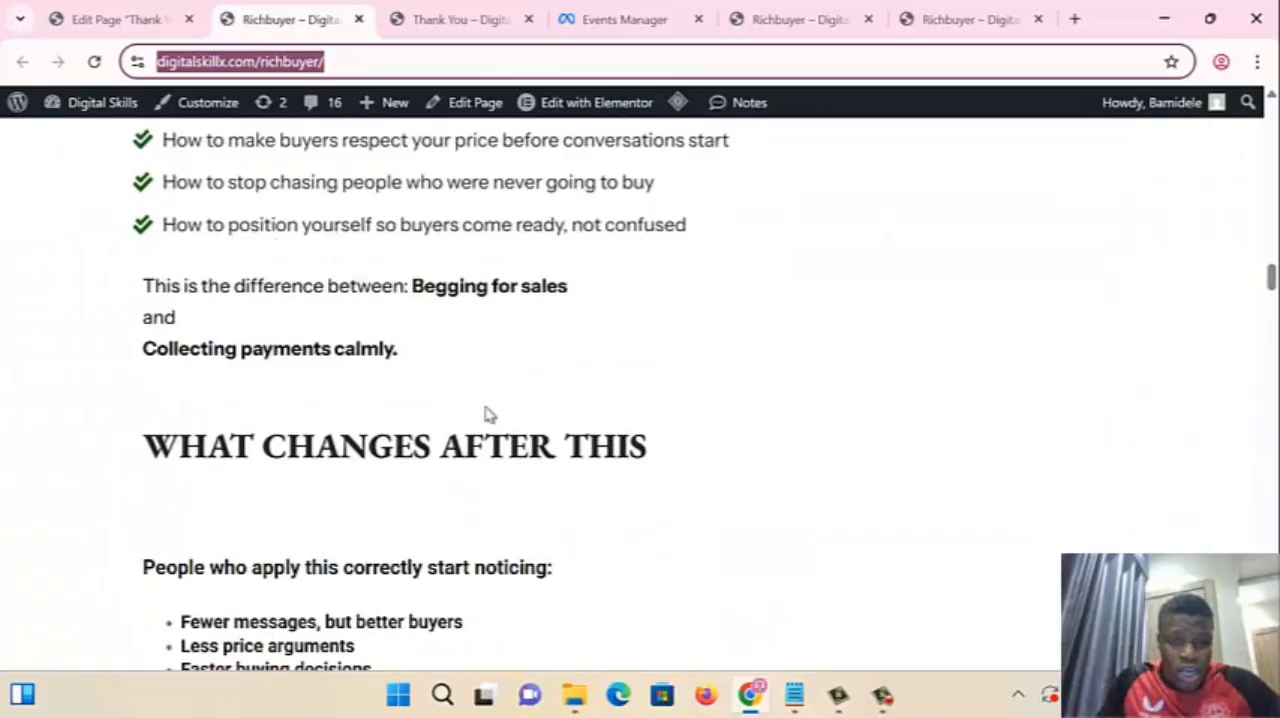
{"action": "scroll", "coordinate": [420, 384], "scroll_direction": "down", "scroll_amount": 4}
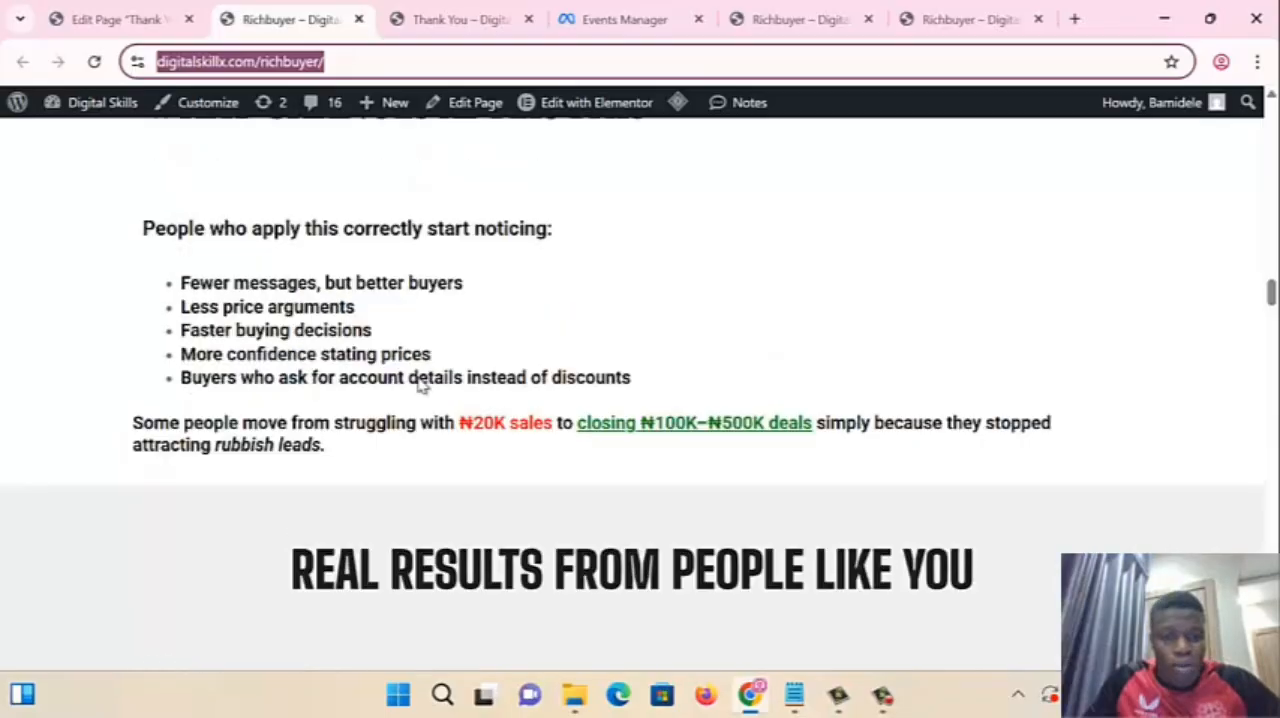
{"action": "scroll", "coordinate": [420, 385], "scroll_direction": "up", "scroll_amount": 10}
{"action": "scroll", "coordinate": [852, 515], "scroll_direction": "down", "scroll_amount": 2}
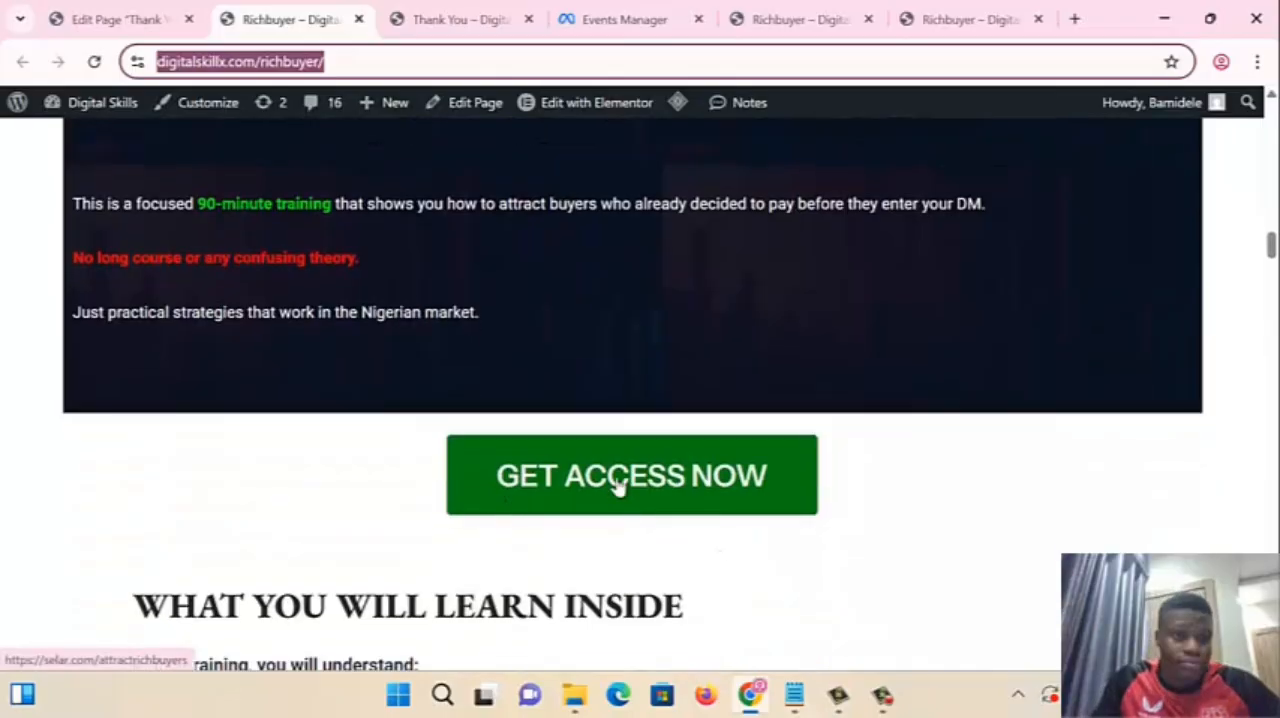
- Assign the Add to cart event to the GET ACCESS NOW button in the event setup and confirm it with currency NGN
{"action": "left_click", "coordinate": [595, 20]}
{"action": "left_click", "coordinate": [820, 22]}
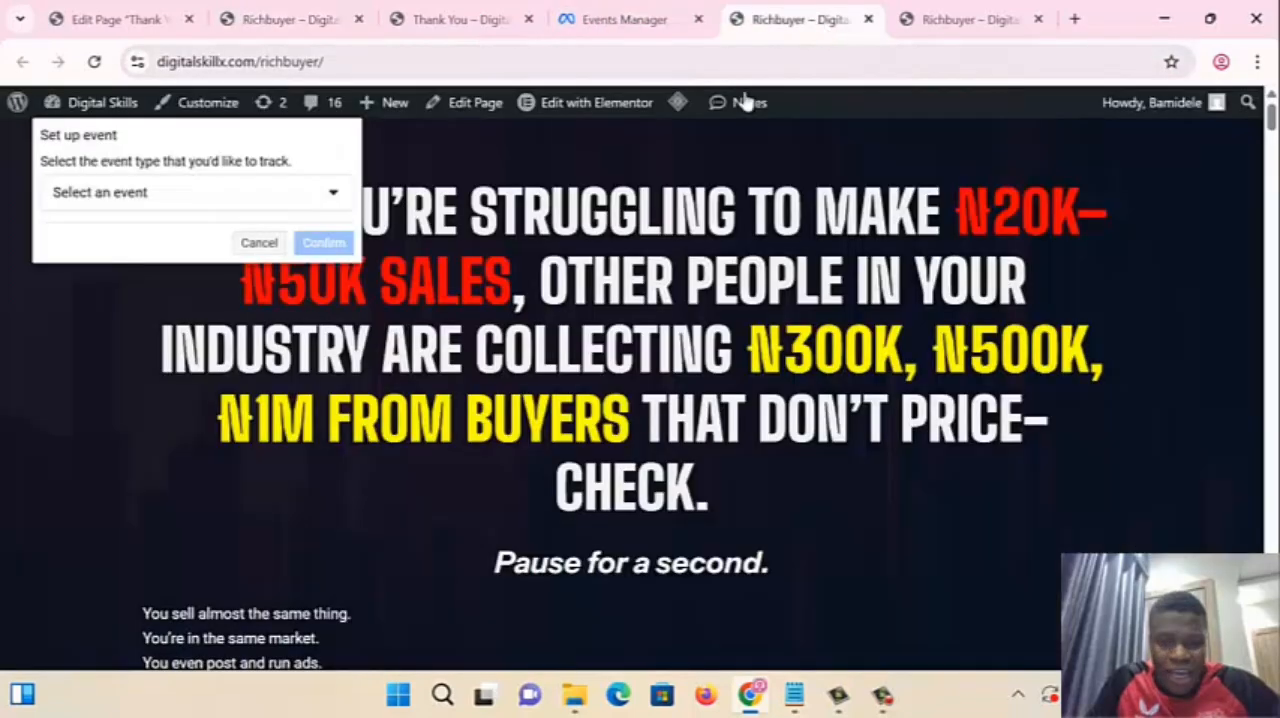
{"action": "left_click", "coordinate": [150, 194]}
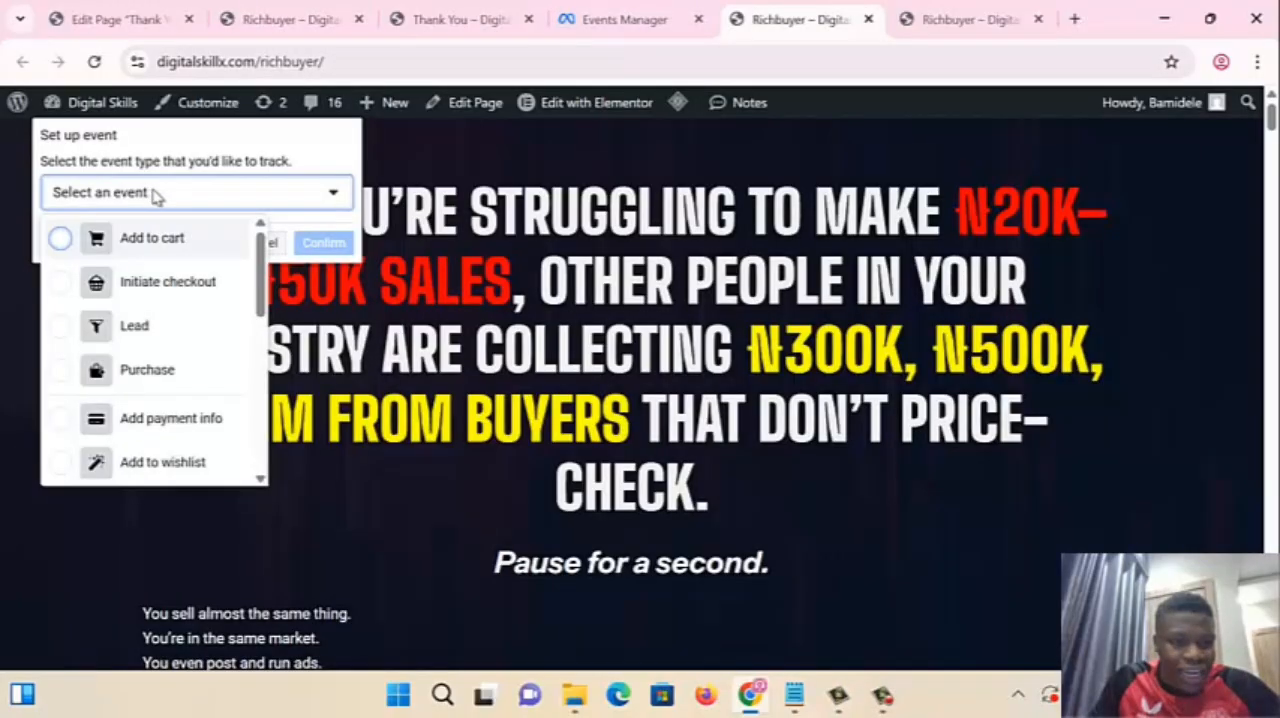
{"action": "scroll", "coordinate": [526, 380], "scroll_direction": "down", "scroll_amount": 2}
{"action": "scroll", "coordinate": [526, 380], "scroll_direction": "down", "scroll_amount": 3}
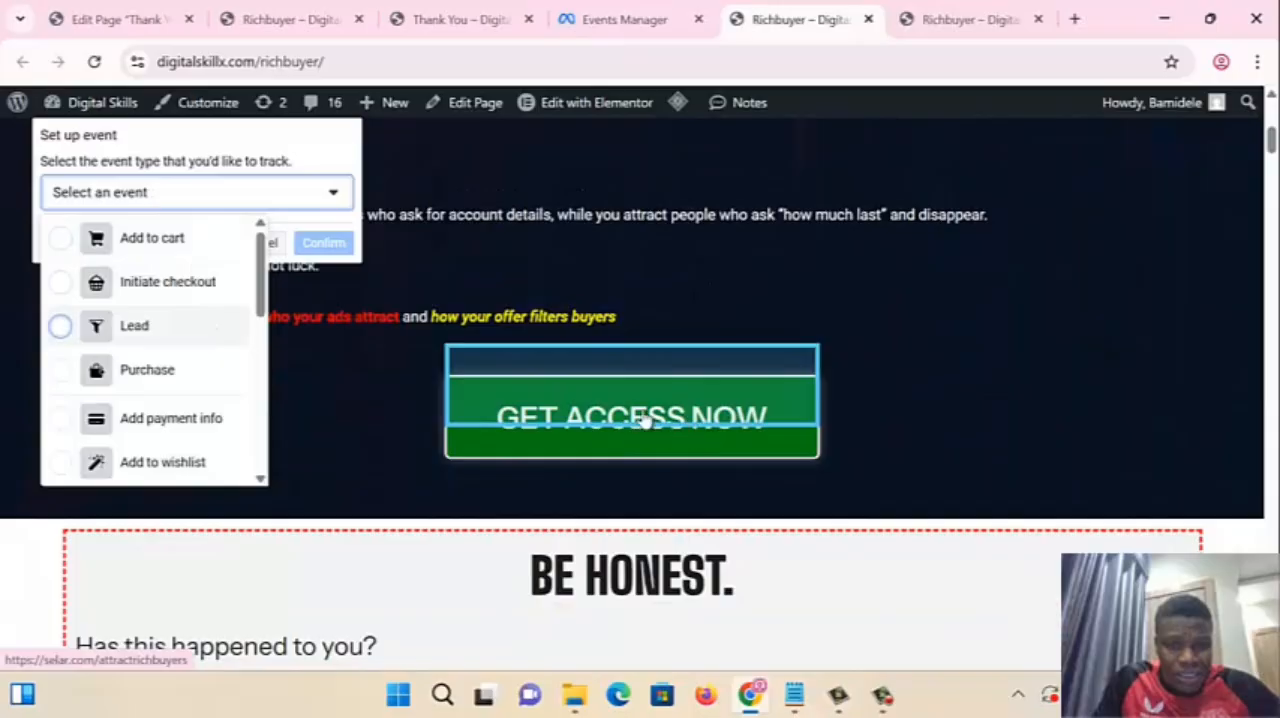
{"action": "left_click", "coordinate": [66, 241]}
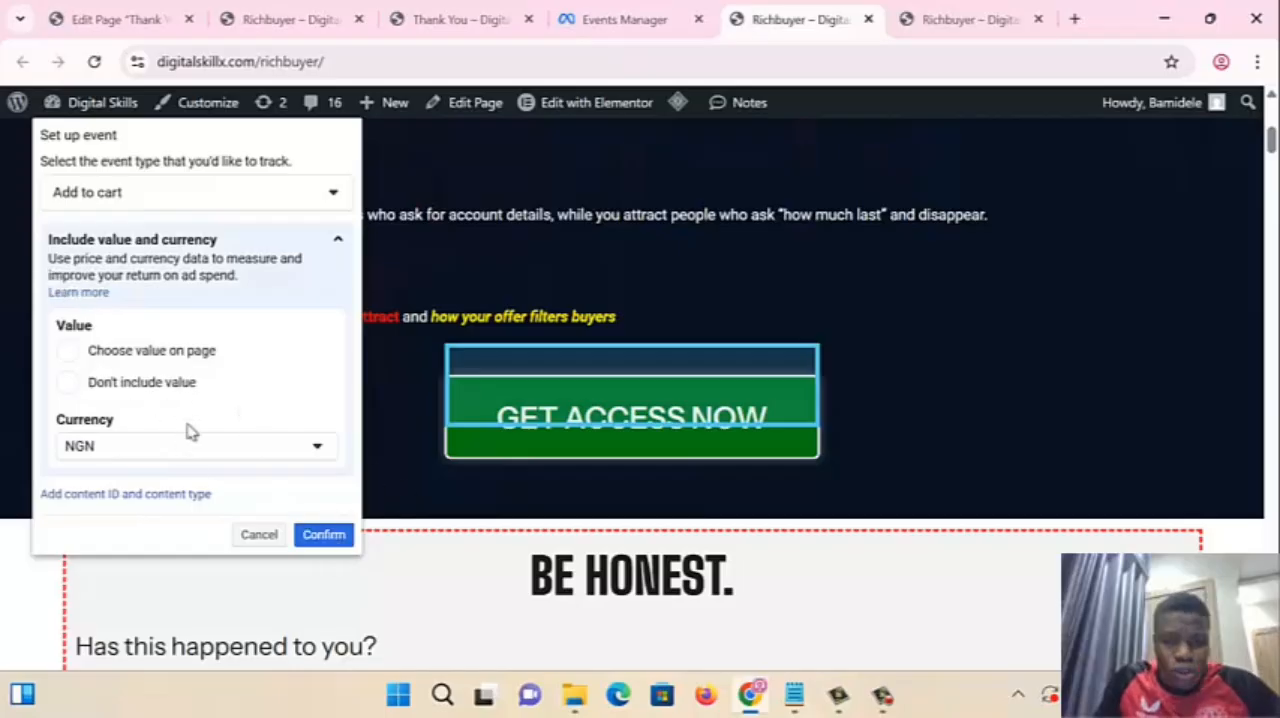
{"action": "scroll", "coordinate": [740, 410], "scroll_direction": "down", "scroll_amount": 2}
{"action": "left_click", "coordinate": [324, 535]}
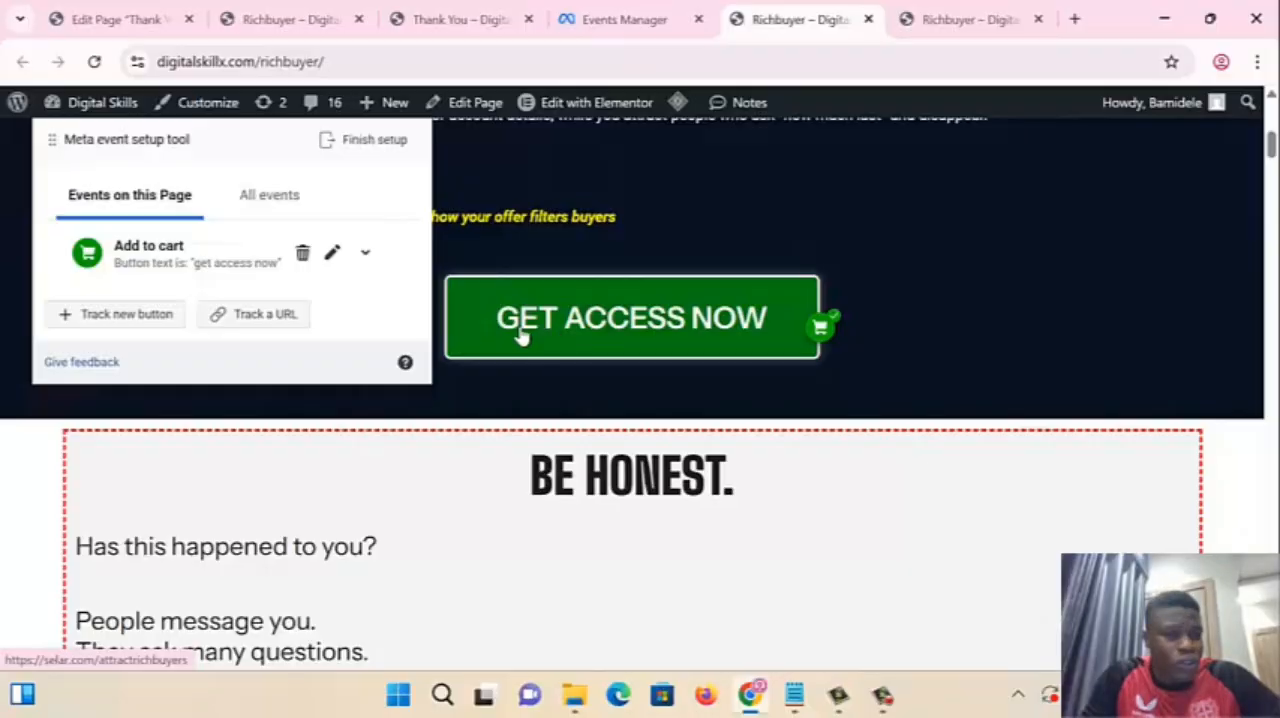
- Follow the GET ACCESS NOW button below the Buyer Filter System section to its Selar product page, and return to the Richbuyer page
{"action": "left_click", "coordinate": [326, 20]}
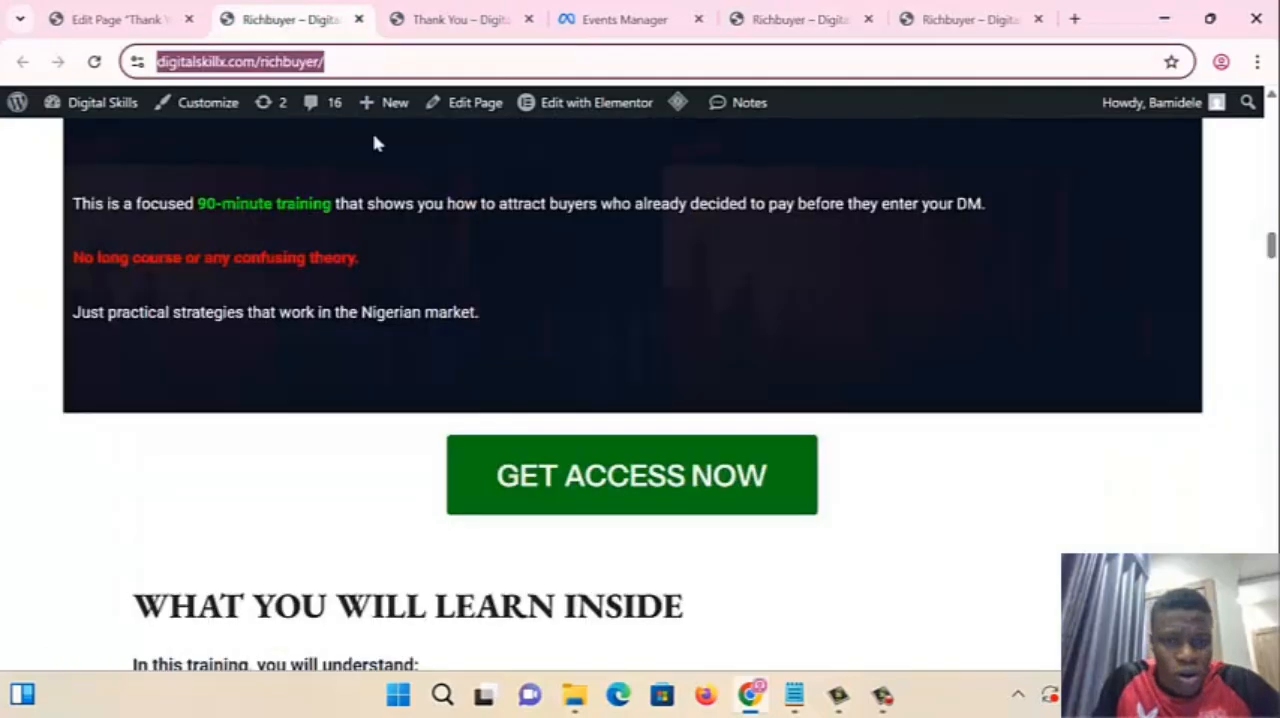
{"action": "scroll", "coordinate": [506, 300], "scroll_direction": "up", "scroll_amount": 8}
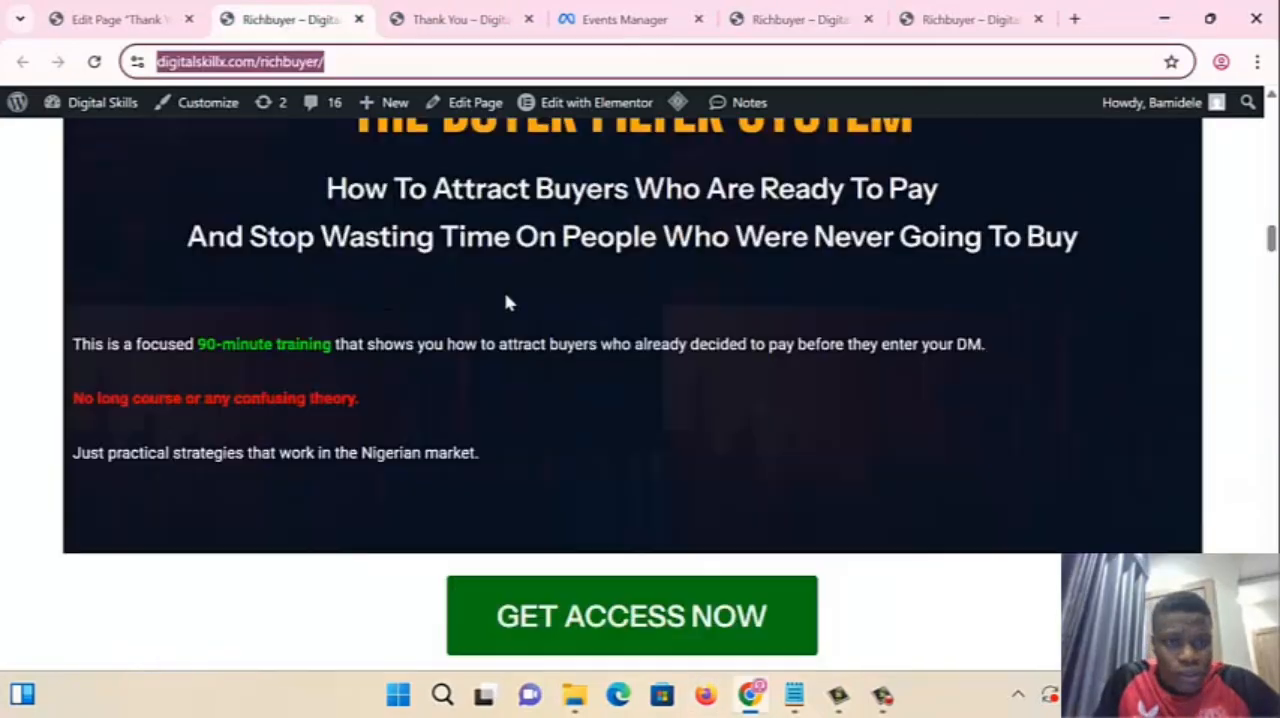
{"action": "scroll", "coordinate": [506, 300], "scroll_direction": "up", "scroll_amount": 5}
{"action": "scroll", "coordinate": [506, 305], "scroll_direction": "down", "scroll_amount": 12}
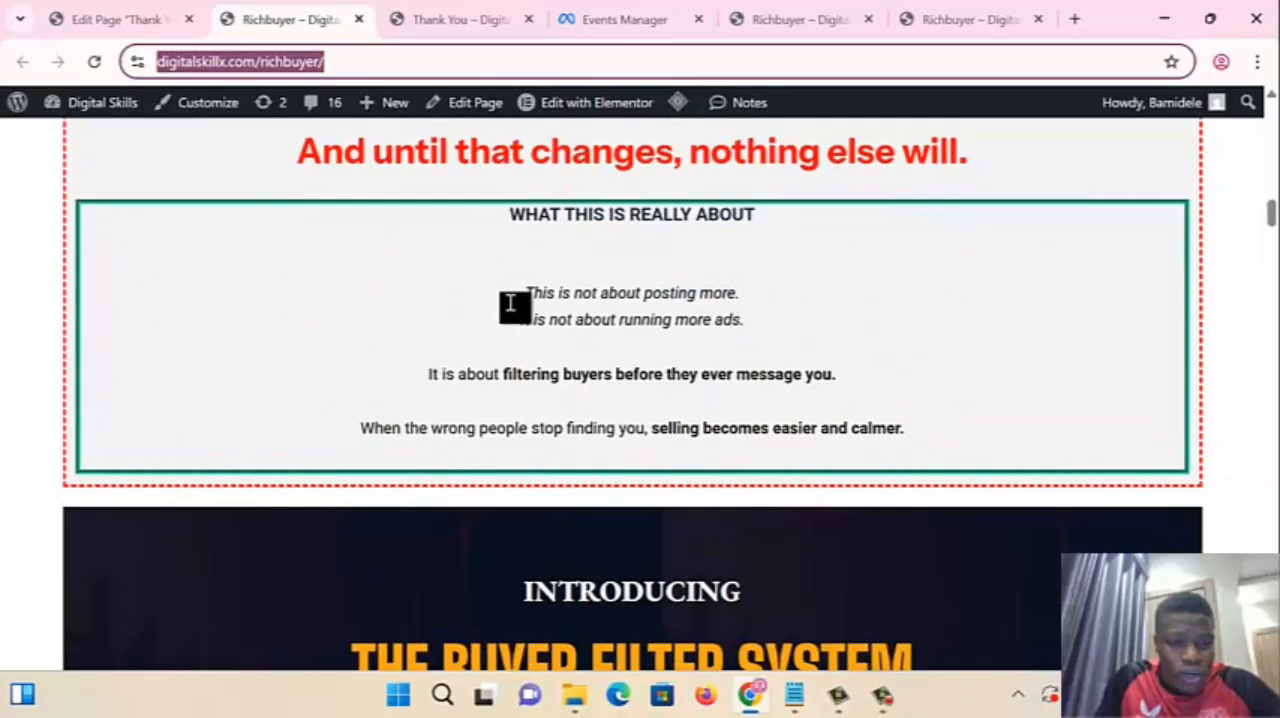
{"action": "scroll", "coordinate": [518, 326], "scroll_direction": "down", "scroll_amount": 4}
{"action": "scroll", "coordinate": [566, 326], "scroll_direction": "up", "scroll_amount": 4}
{"action": "left_click", "coordinate": [617, 484]}
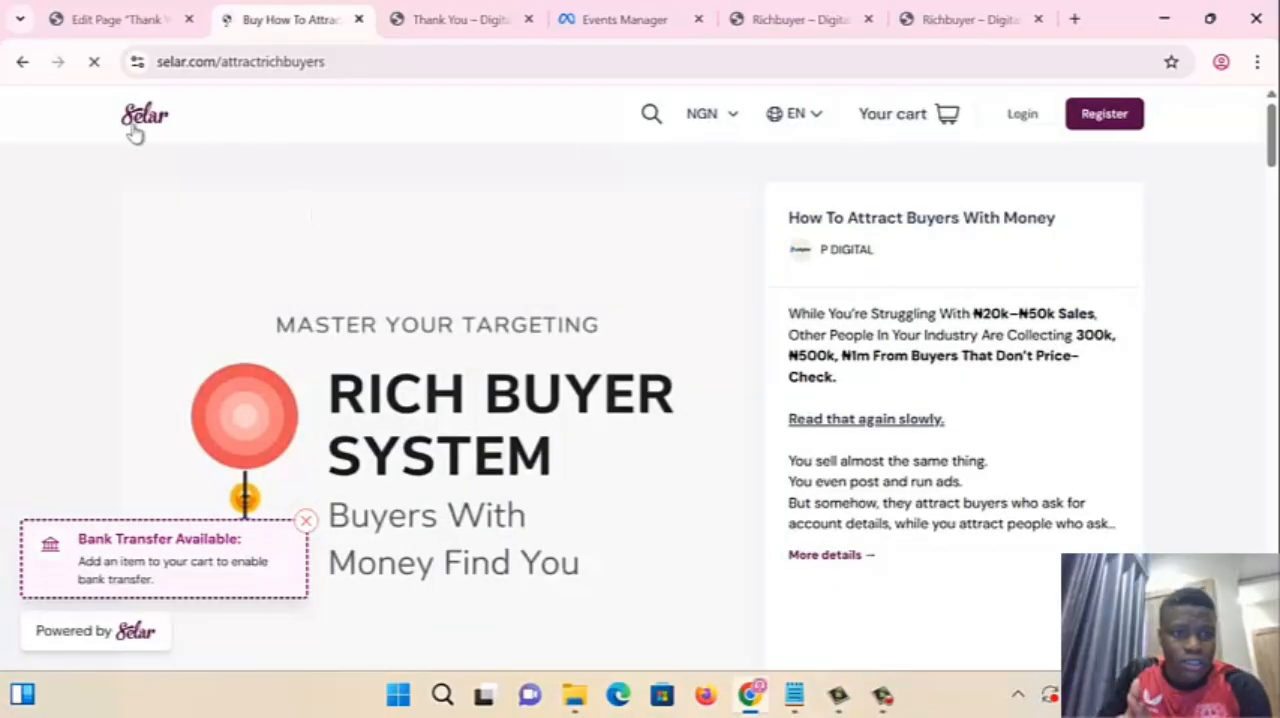
{"action": "left_click", "coordinate": [17, 61]}
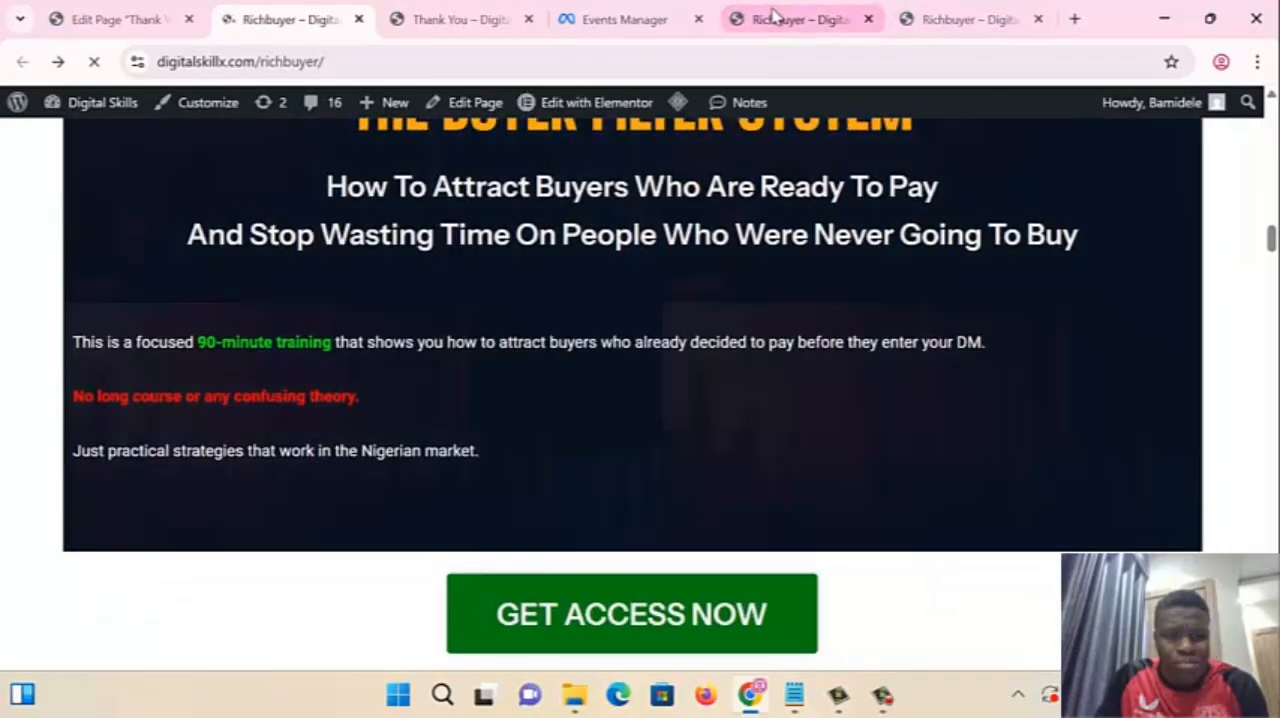
- Check the Richbuyer page with the event setup tool open for GET ACCESS NOW buttons carrying the Add to cart marker
{"action": "left_click", "coordinate": [772, 18]}
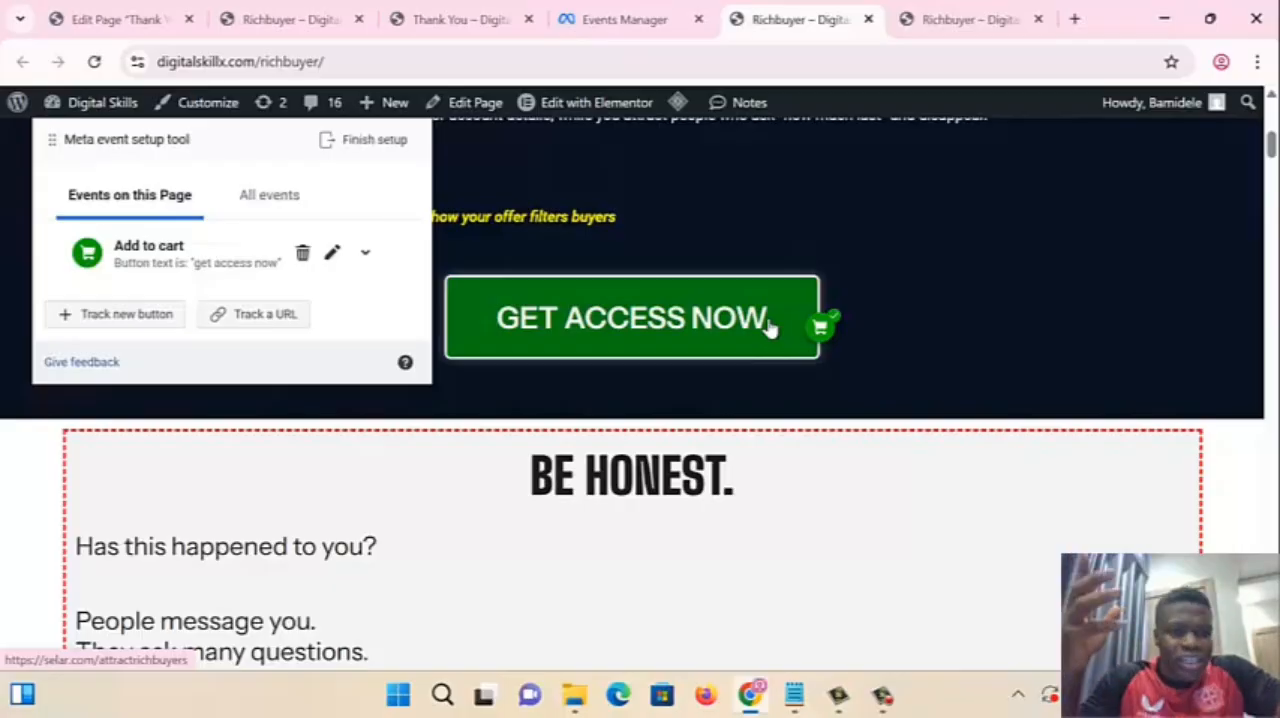
{"action": "scroll", "coordinate": [768, 326], "scroll_direction": "down", "scroll_amount": 15}
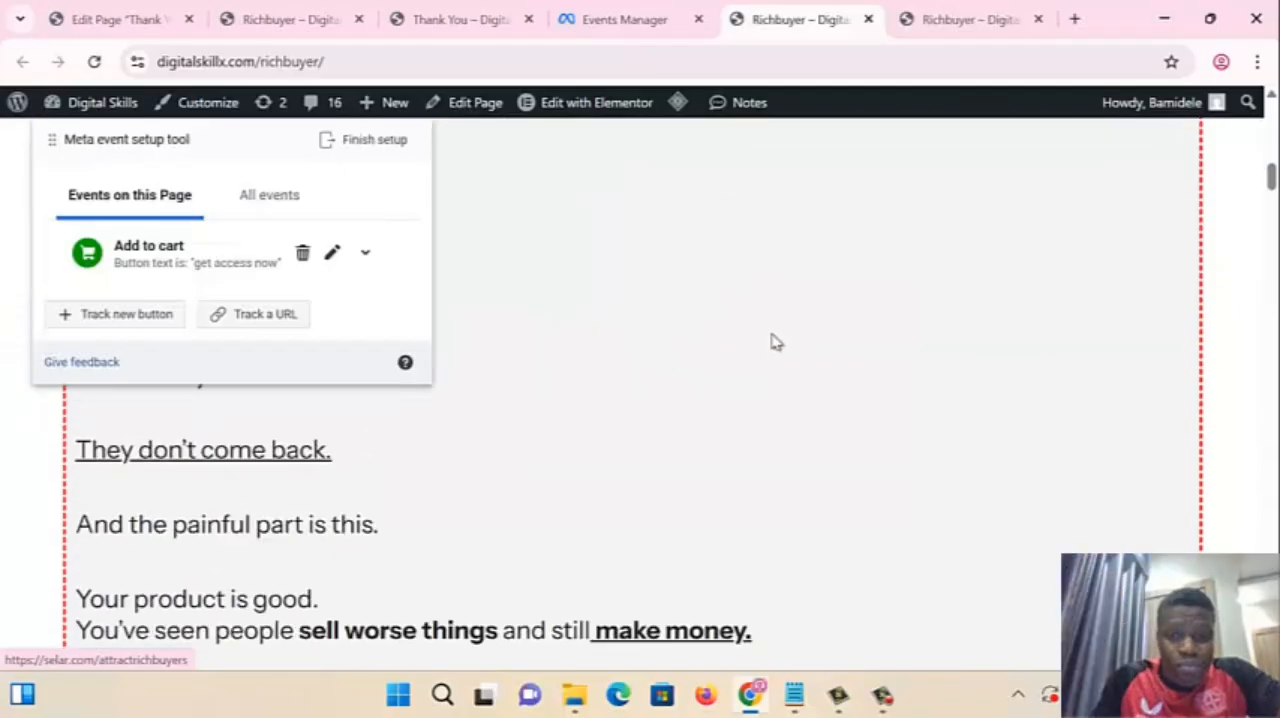
{"action": "scroll", "coordinate": [770, 386], "scroll_direction": "down", "scroll_amount": 10}
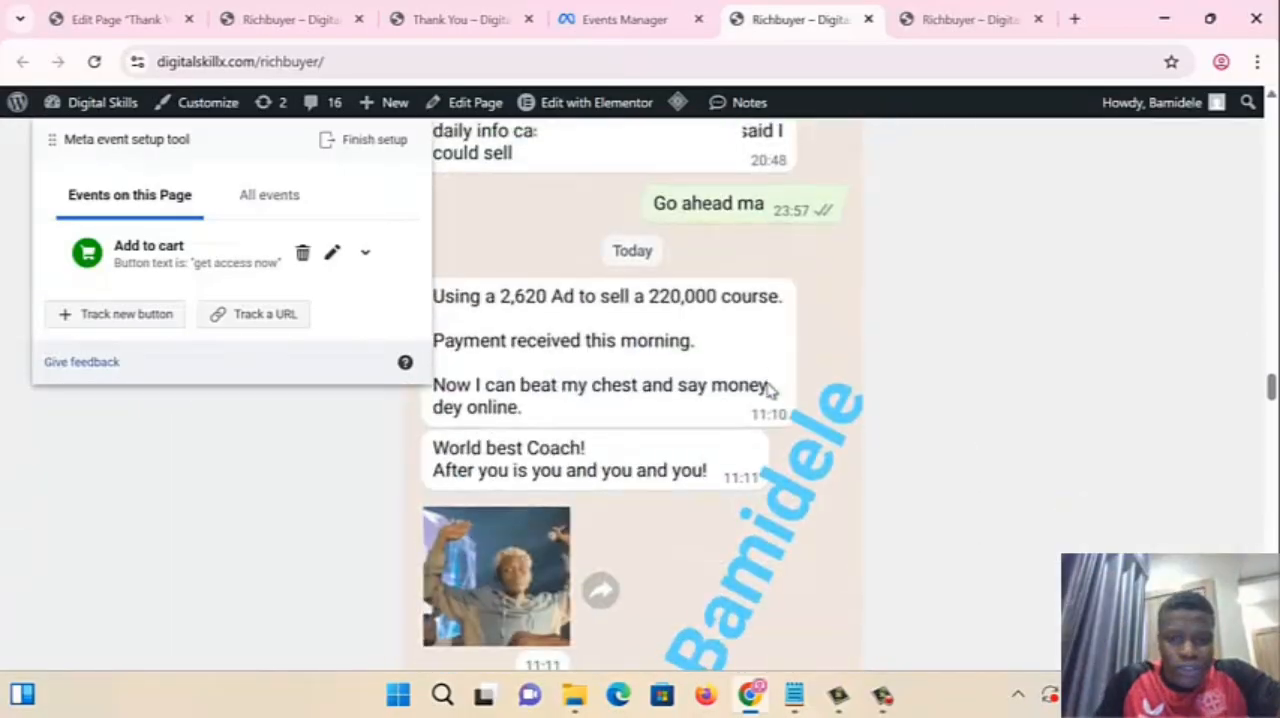
{"action": "scroll", "coordinate": [775, 397], "scroll_direction": "up", "scroll_amount": 6}
{"action": "scroll", "coordinate": [775, 400], "scroll_direction": "down", "scroll_amount": 12}
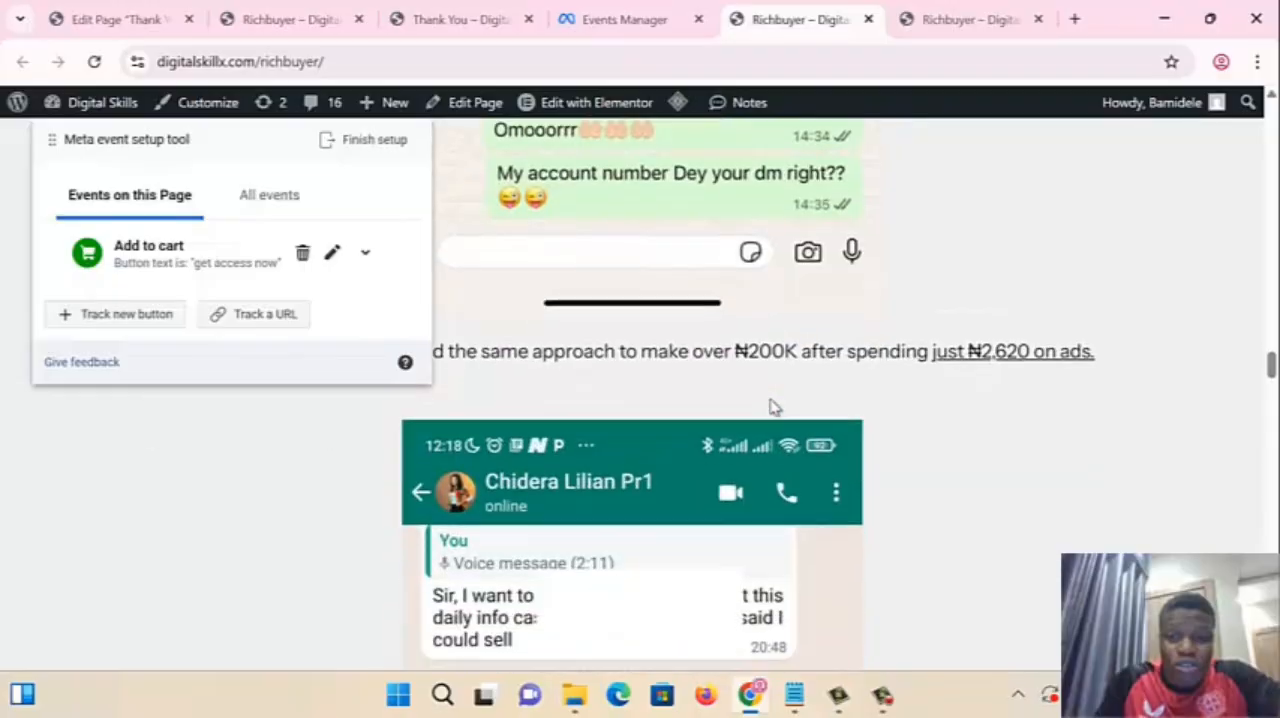
{"action": "scroll", "coordinate": [774, 412], "scroll_direction": "up", "scroll_amount": 2}
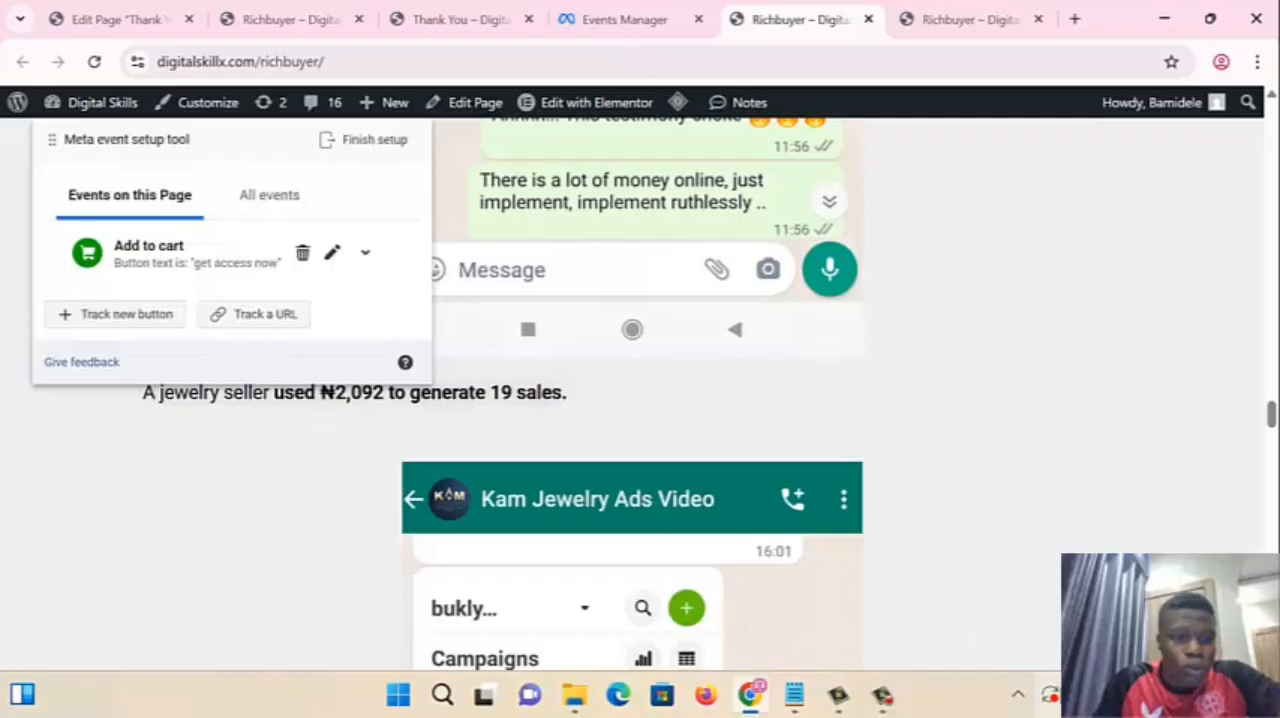
{"action": "scroll", "coordinate": [1072, 374], "scroll_direction": "up", "scroll_amount": 15}
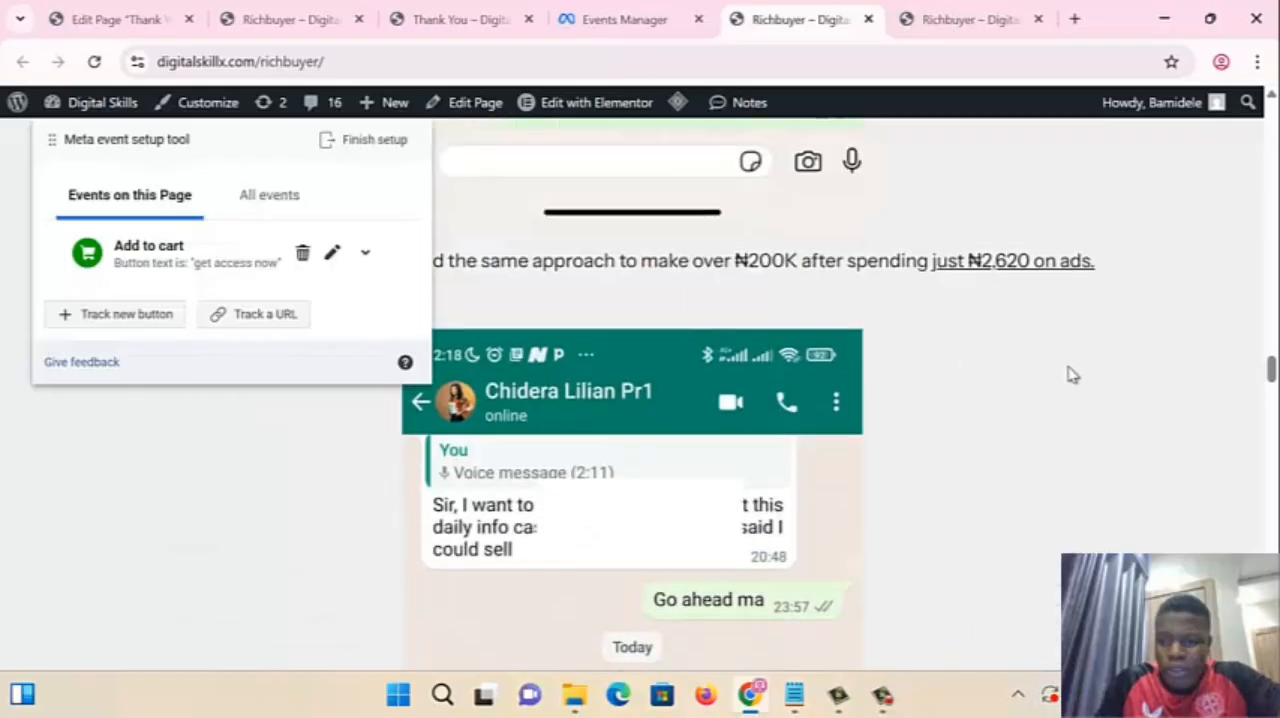
{"action": "scroll", "coordinate": [1072, 374], "scroll_direction": "up", "scroll_amount": 10}
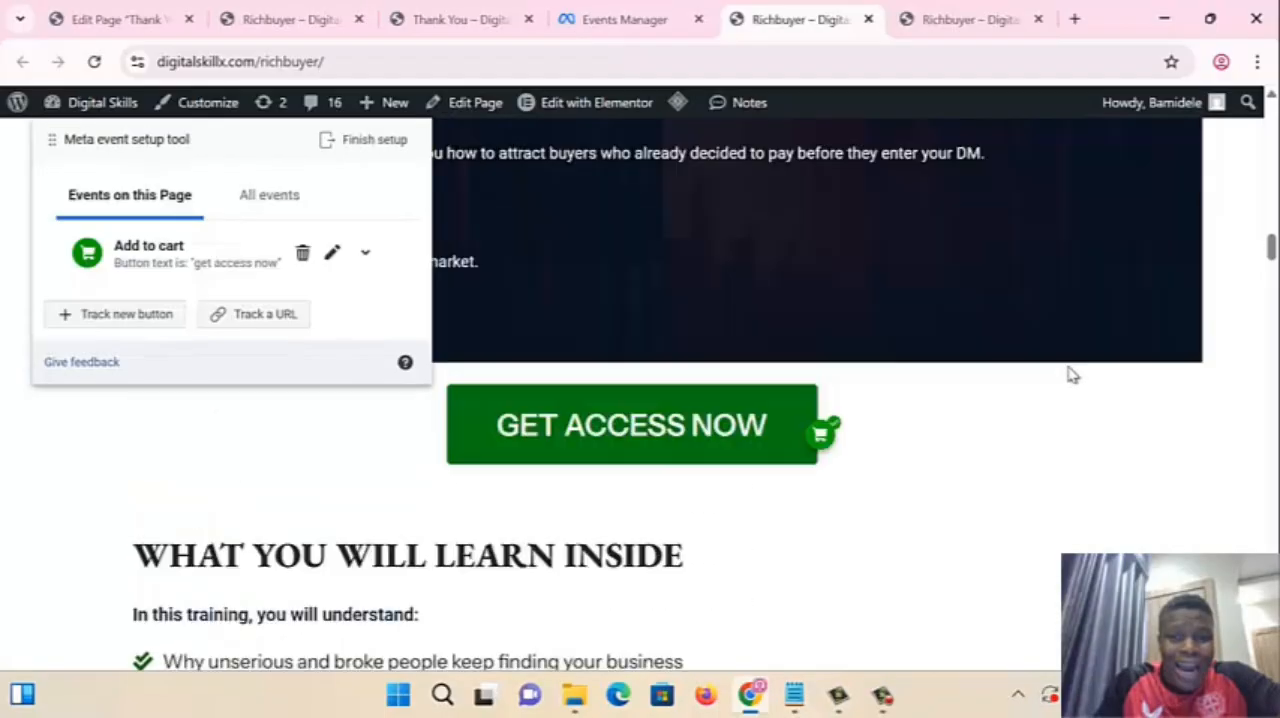
{"action": "scroll", "coordinate": [1066, 369], "scroll_direction": "down", "scroll_amount": 4}
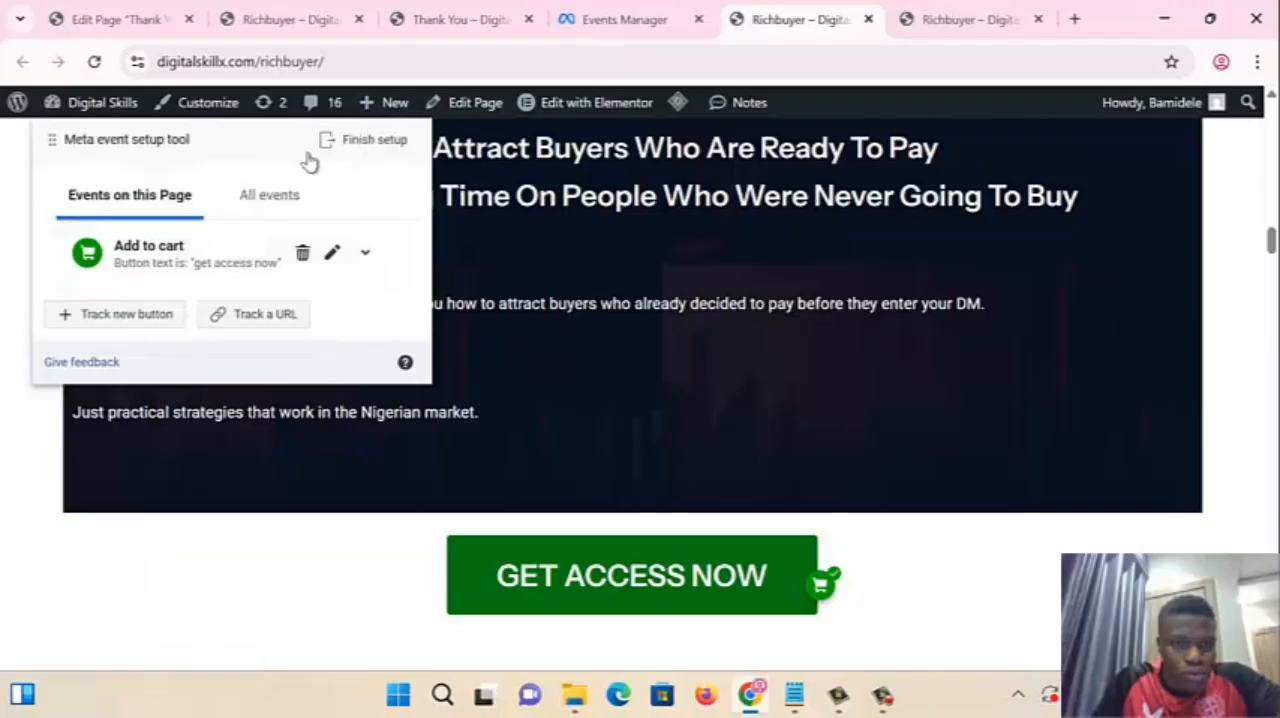
- Finish the event setup with the Add to cart event and skip the feedback survey
{"action": "left_click", "coordinate": [392, 140]}
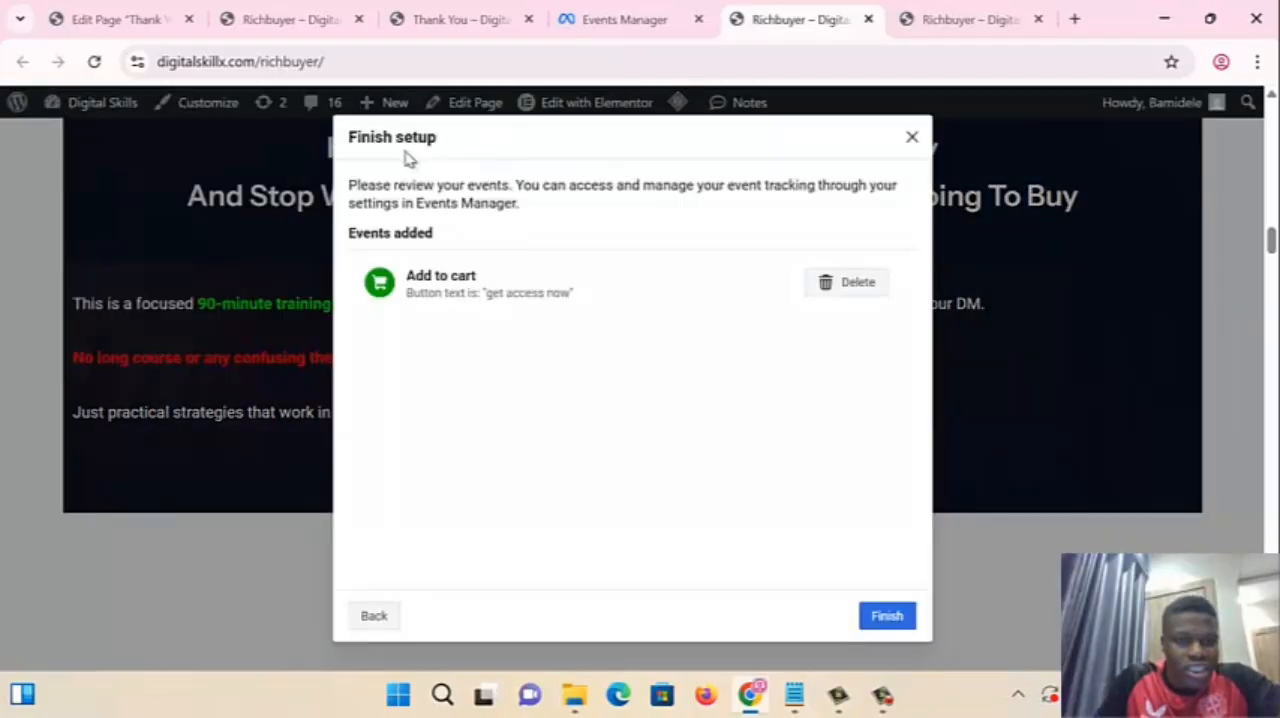
{"action": "left_click", "coordinate": [888, 616]}
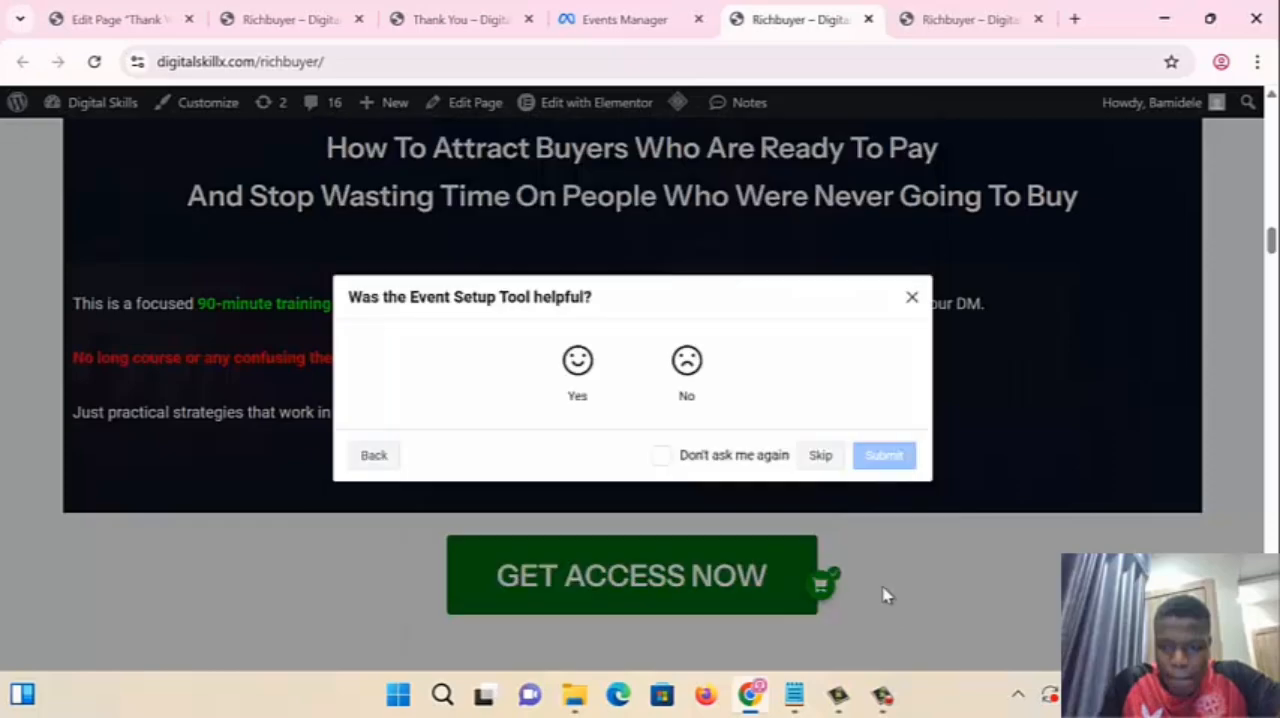
{"action": "left_click", "coordinate": [836, 456]}
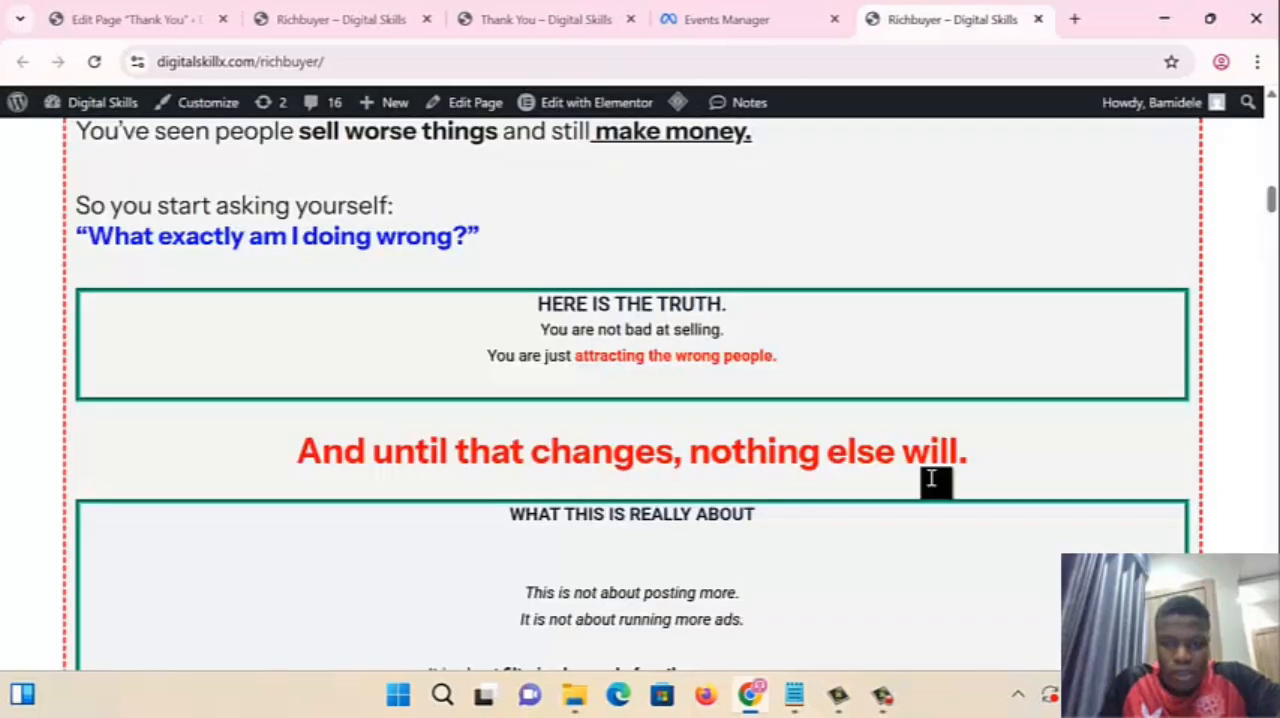
- View the Richbuyer and Thank You pages briefly and return to the pixel's overview in Events Manager
{"action": "left_click", "coordinate": [343, 33]}
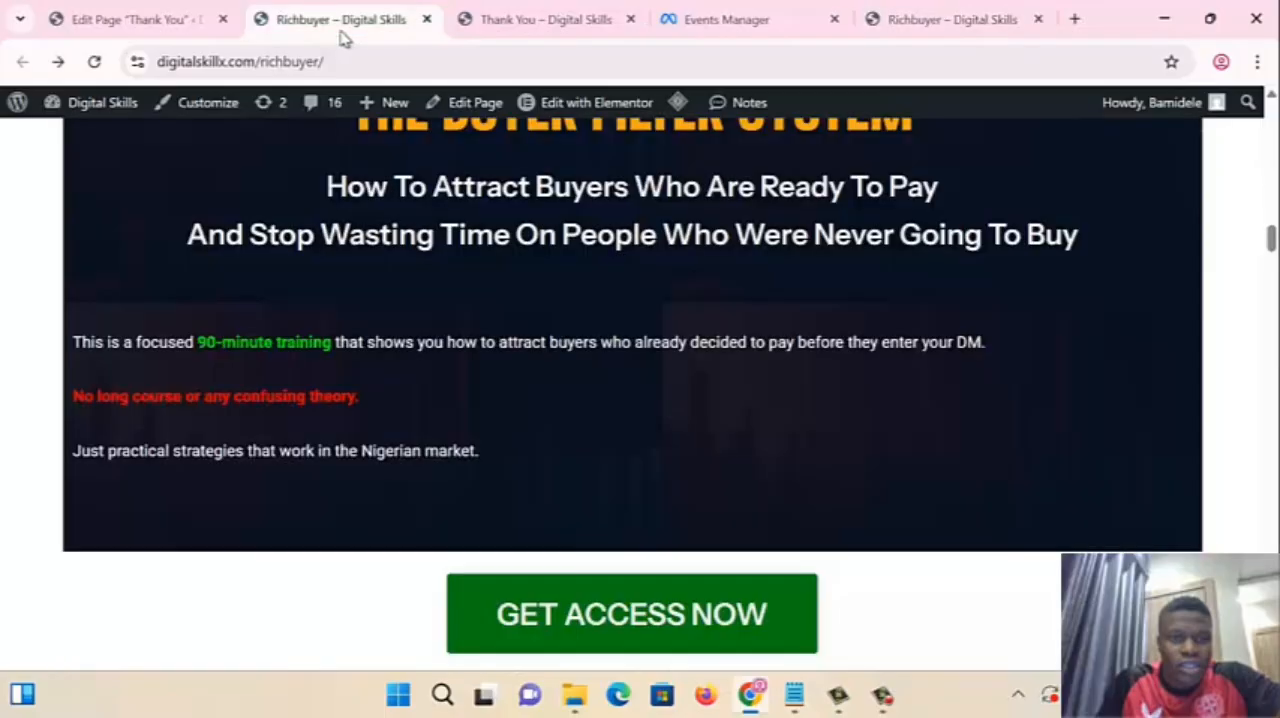
{"action": "left_click", "coordinate": [578, 20]}
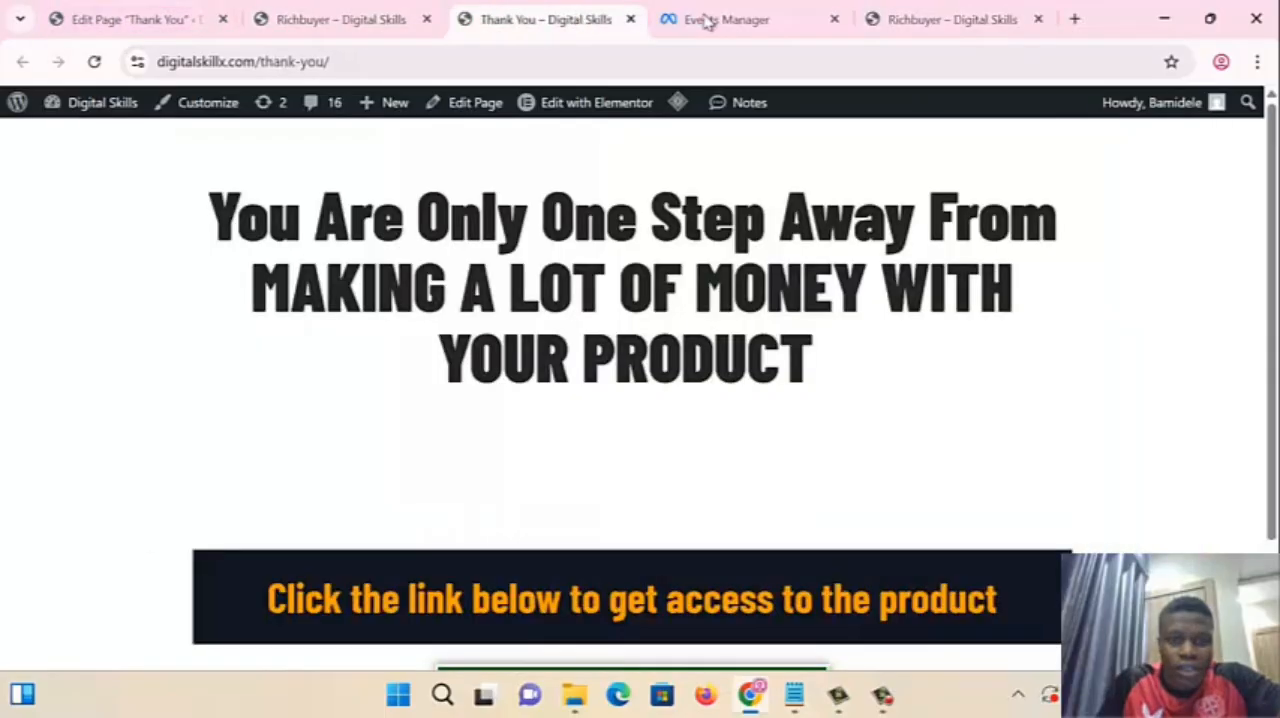
{"action": "left_click", "coordinate": [737, 20]}
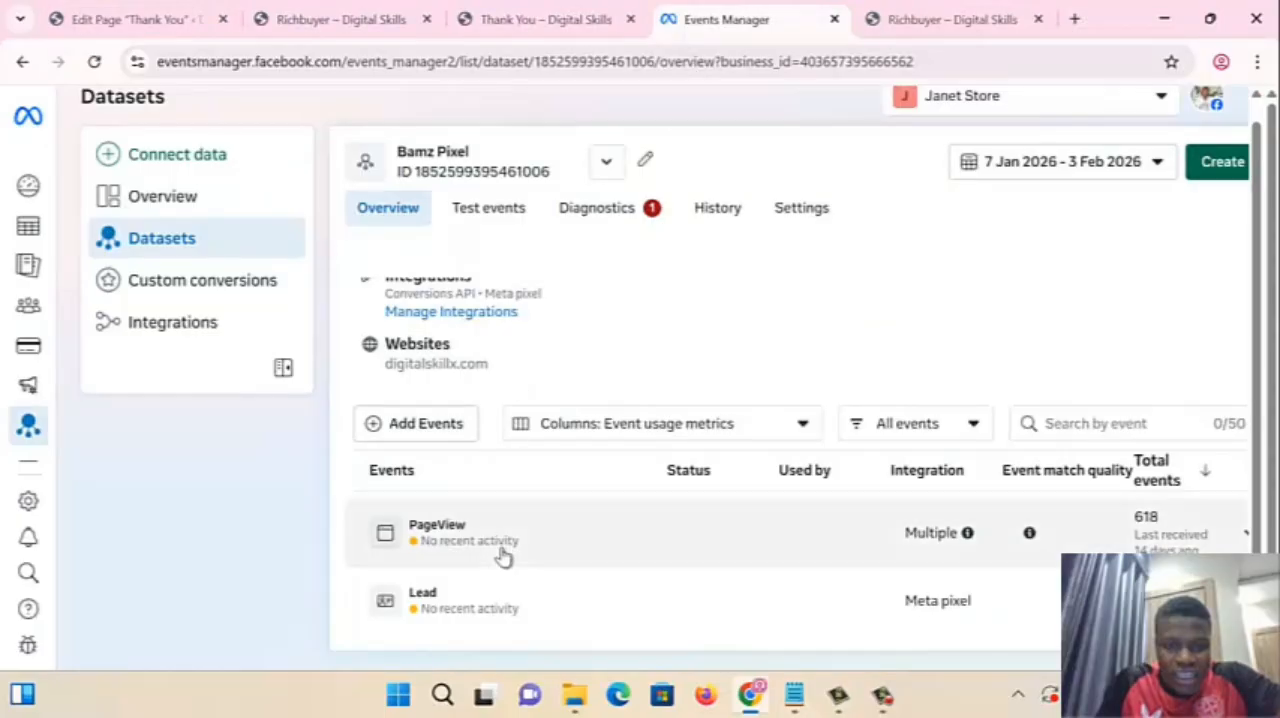
- Start adding events to the pixel through its existing Meta pixel integration, up to the website URL entry
{"action": "left_click", "coordinate": [416, 425]}
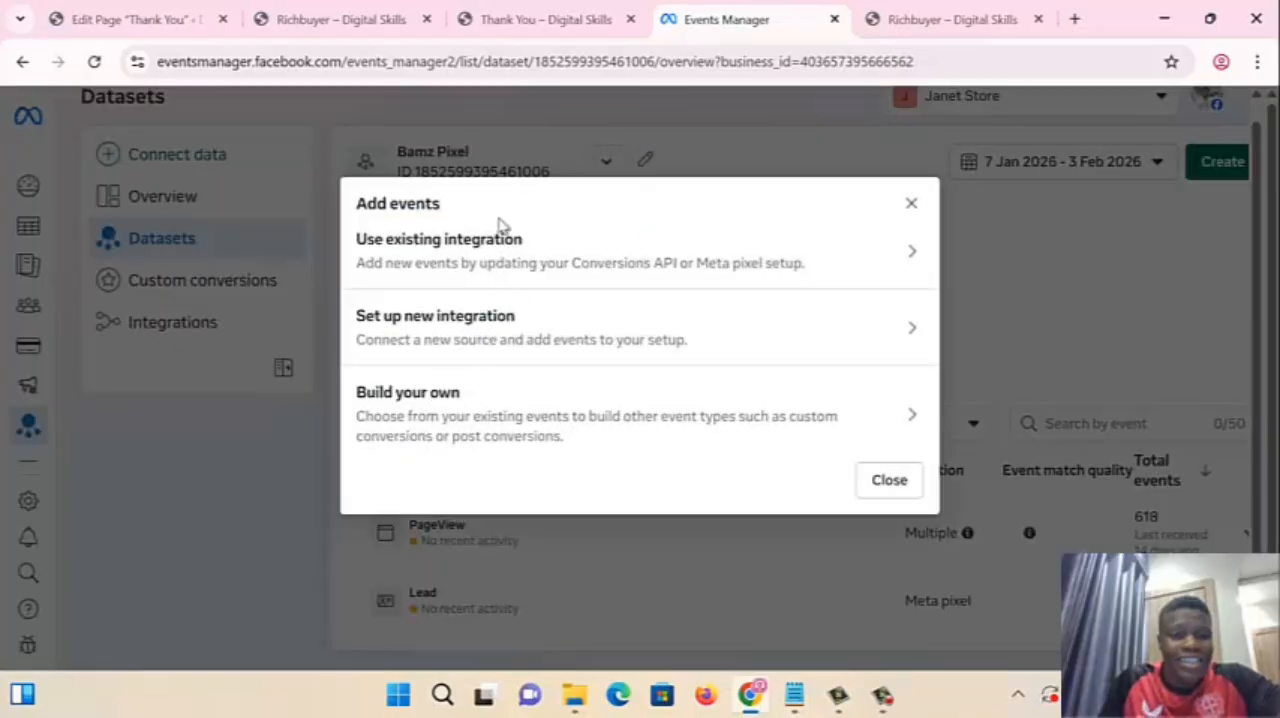
{"action": "left_click", "coordinate": [437, 265]}
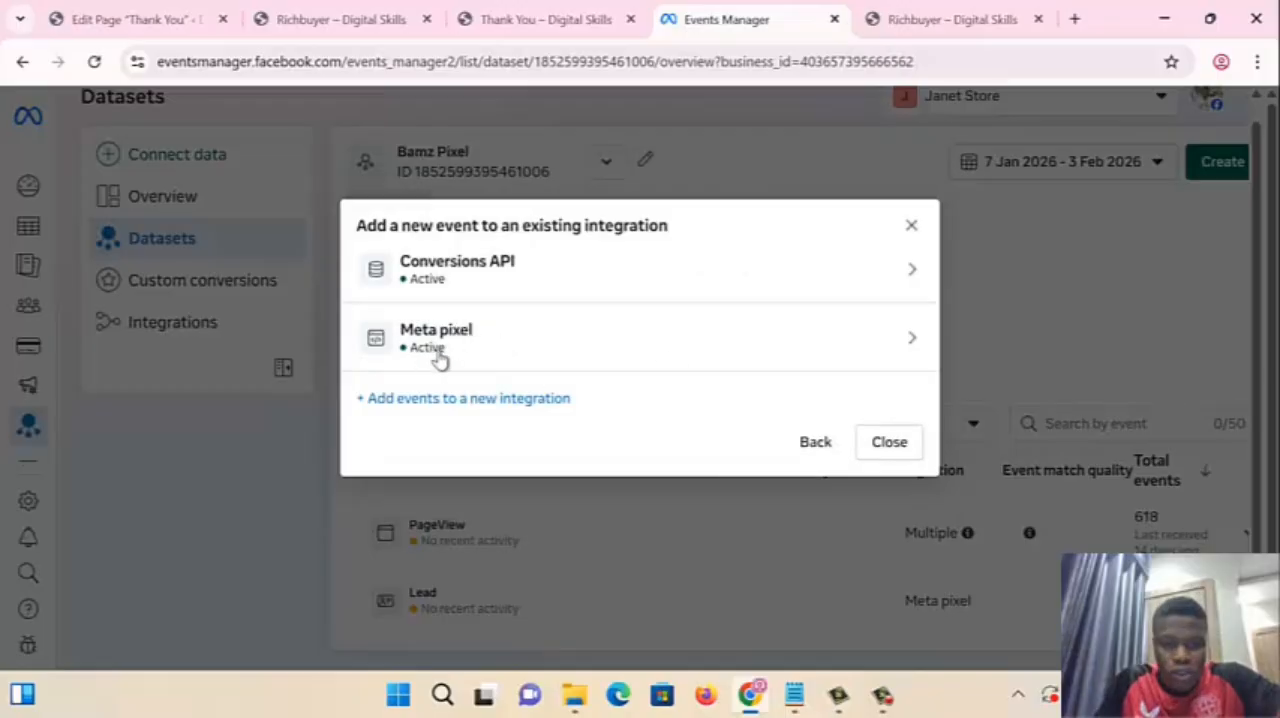
{"action": "left_click", "coordinate": [645, 335]}
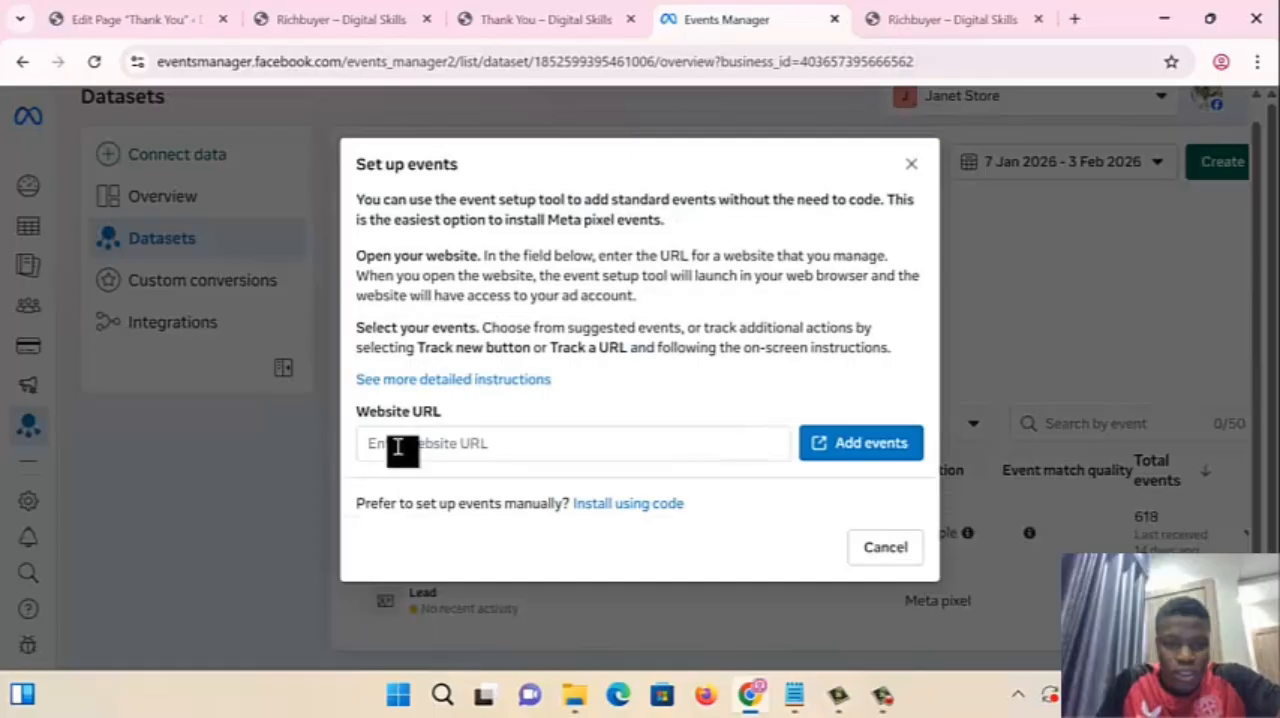
{"action": "left_click", "coordinate": [380, 443]}
{"action": "left_click", "coordinate": [512, 18]}
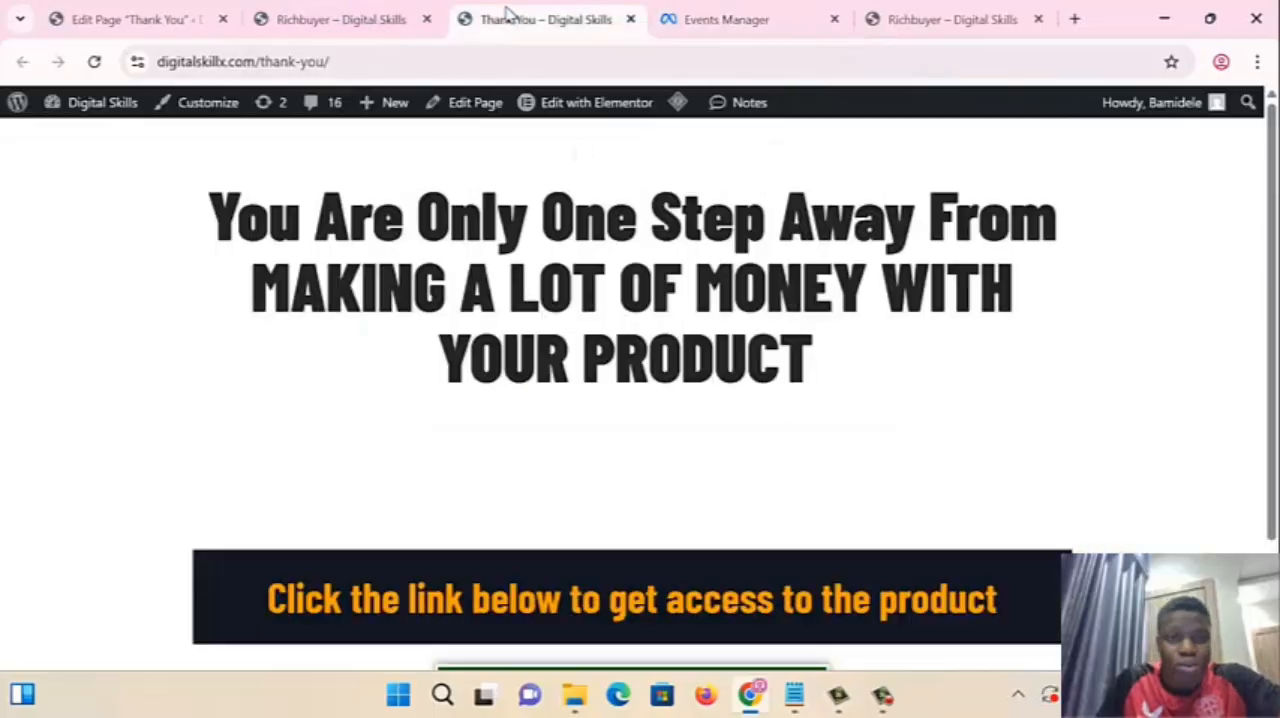
{"action": "left_click", "coordinate": [330, 56]}
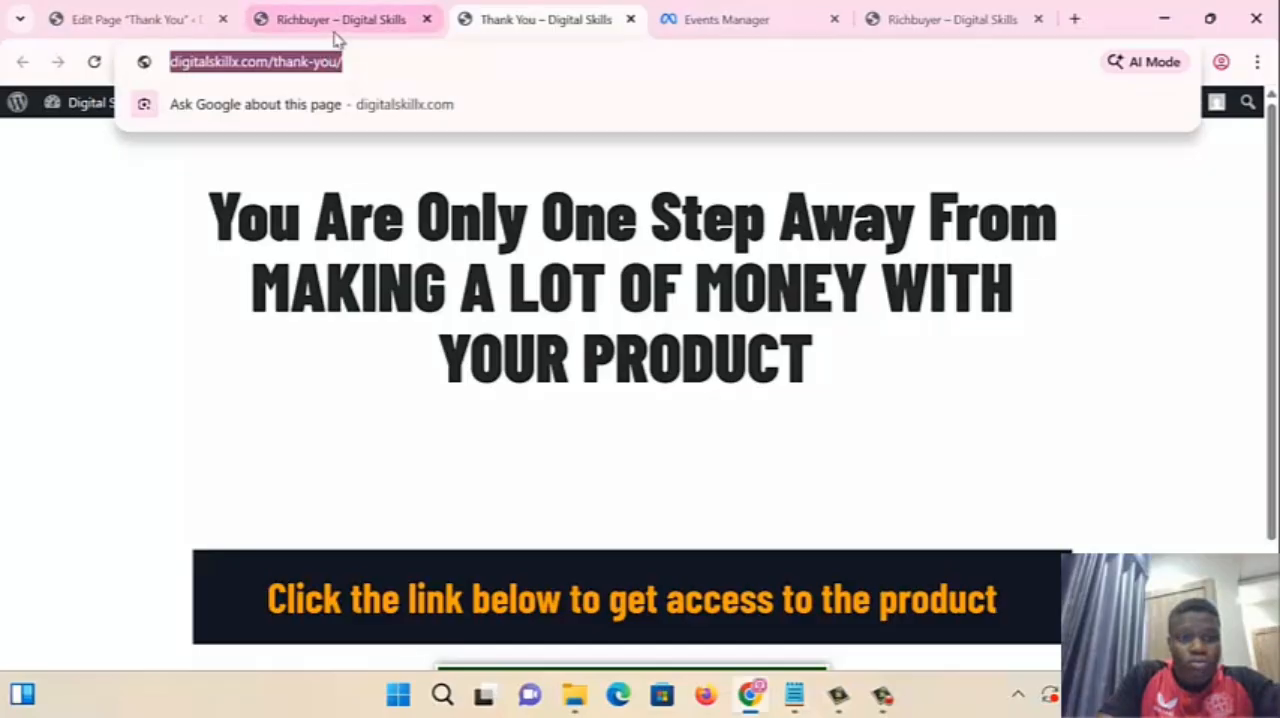
{"action": "left_click", "coordinate": [332, 24]}
{"action": "left_click", "coordinate": [106, 22]}
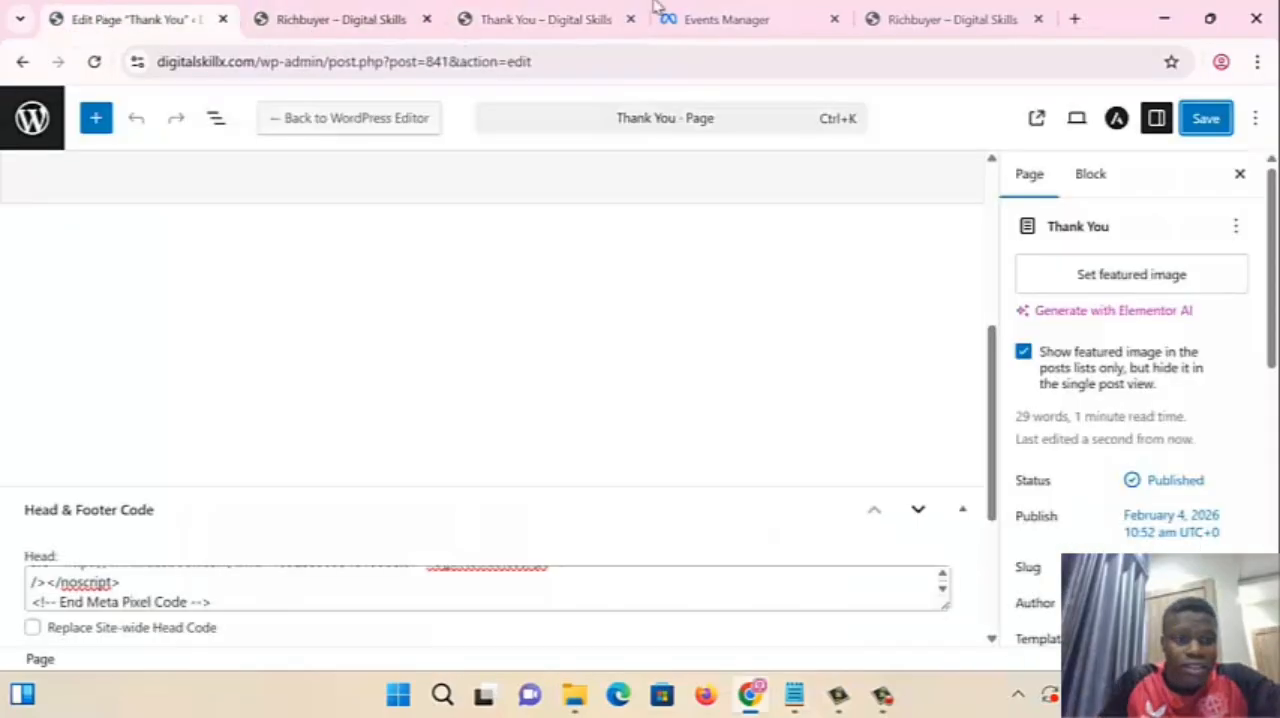
{"action": "left_click", "coordinate": [786, 18]}
{"action": "left_click", "coordinate": [494, 453]}
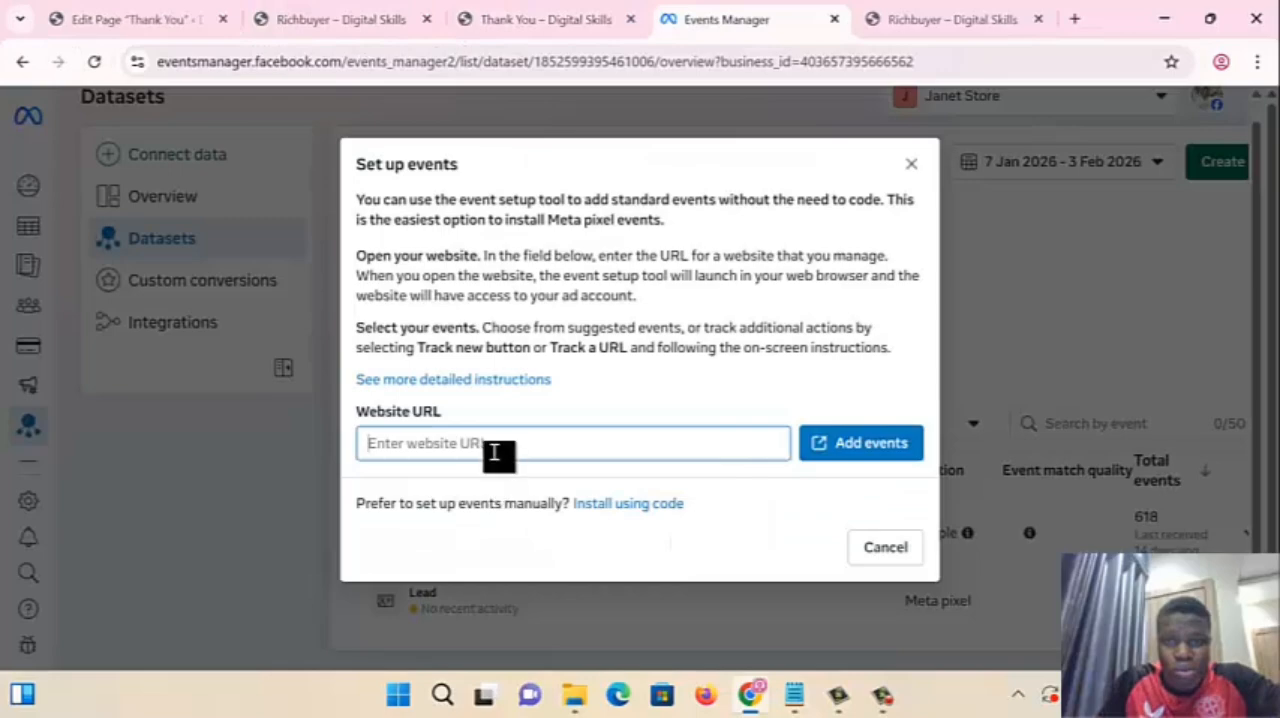
{"action": "key", "text": "ctrl+v"}
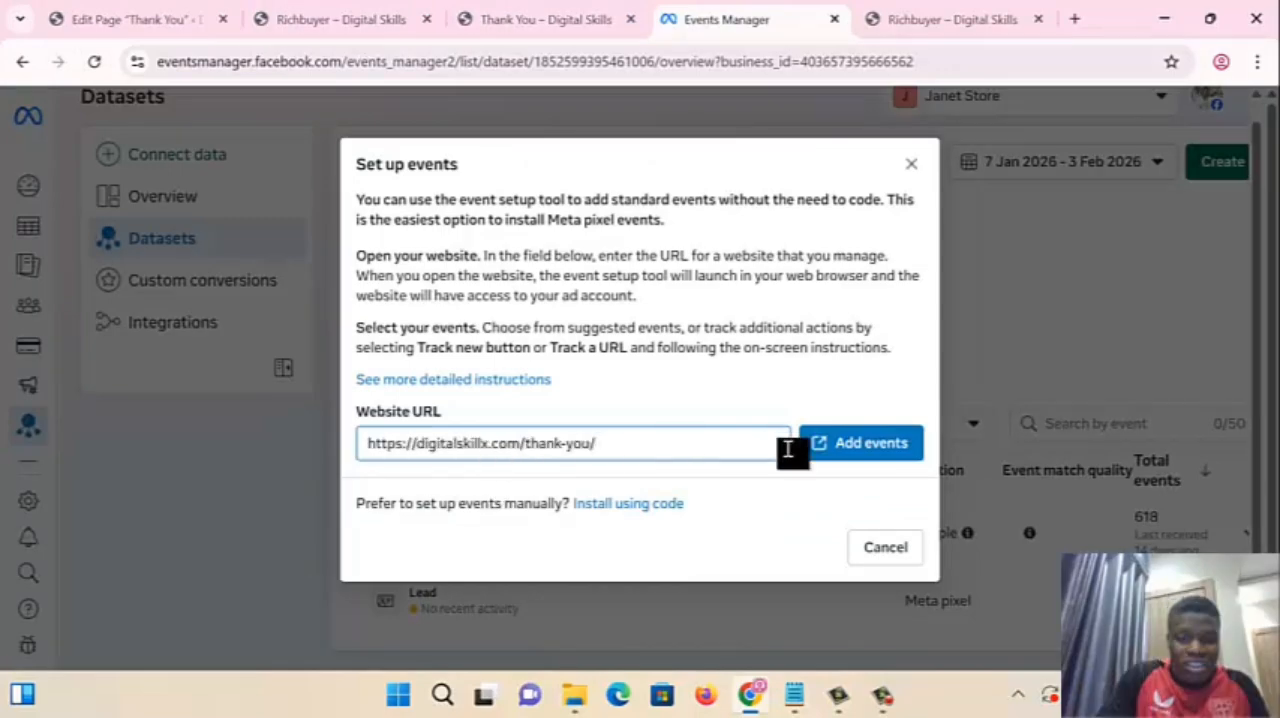
{"action": "left_click", "coordinate": [867, 455]}
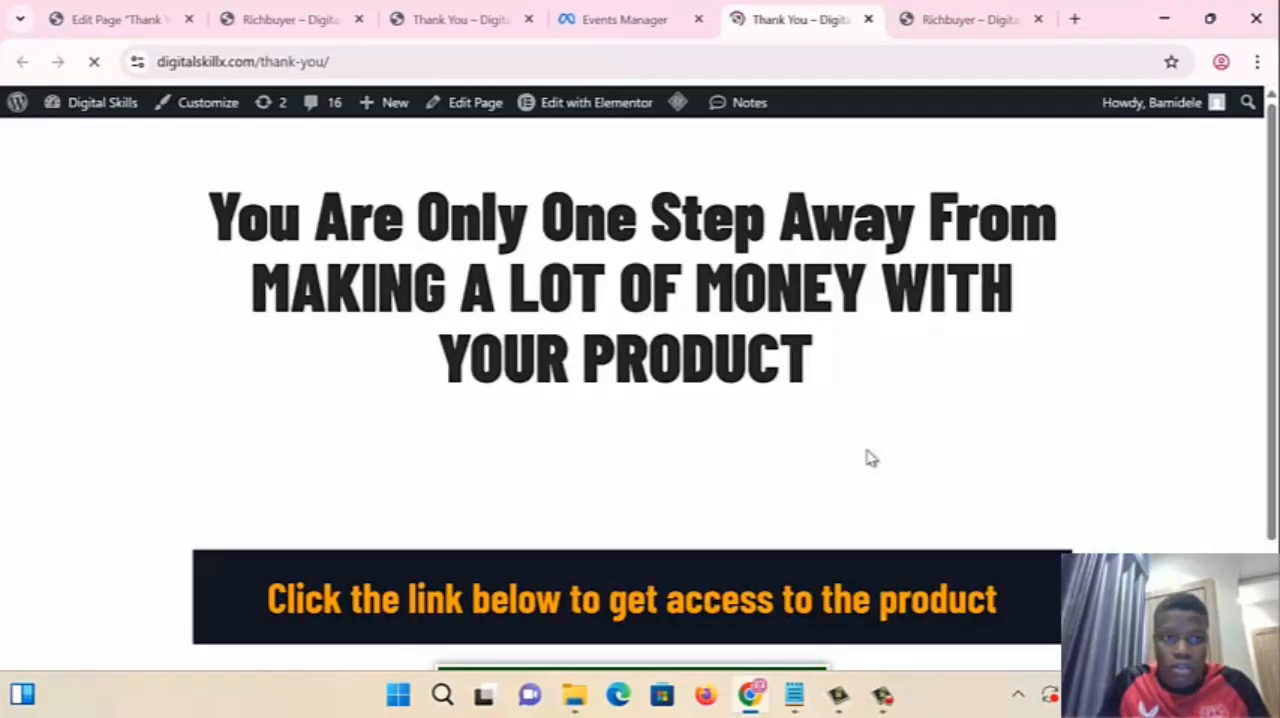
{"action": "scroll", "coordinate": [593, 215], "scroll_direction": "down", "scroll_amount": 2}
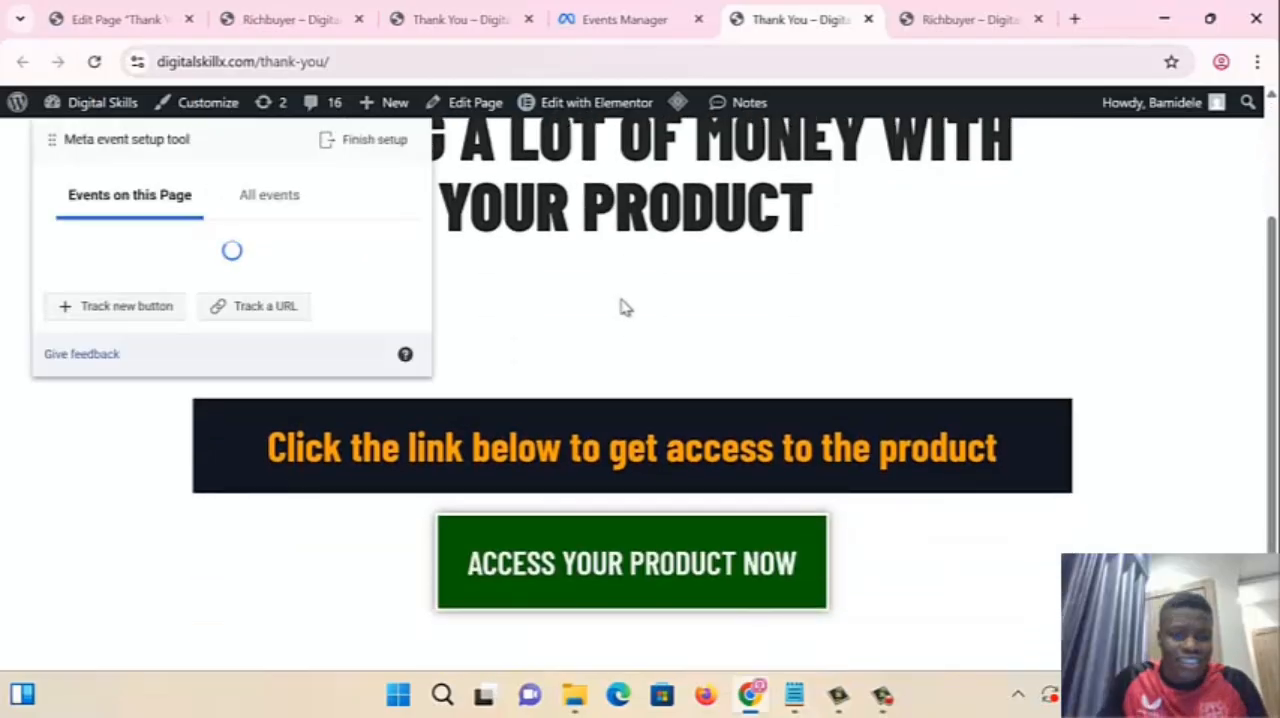
{"action": "left_click", "coordinate": [135, 315]}
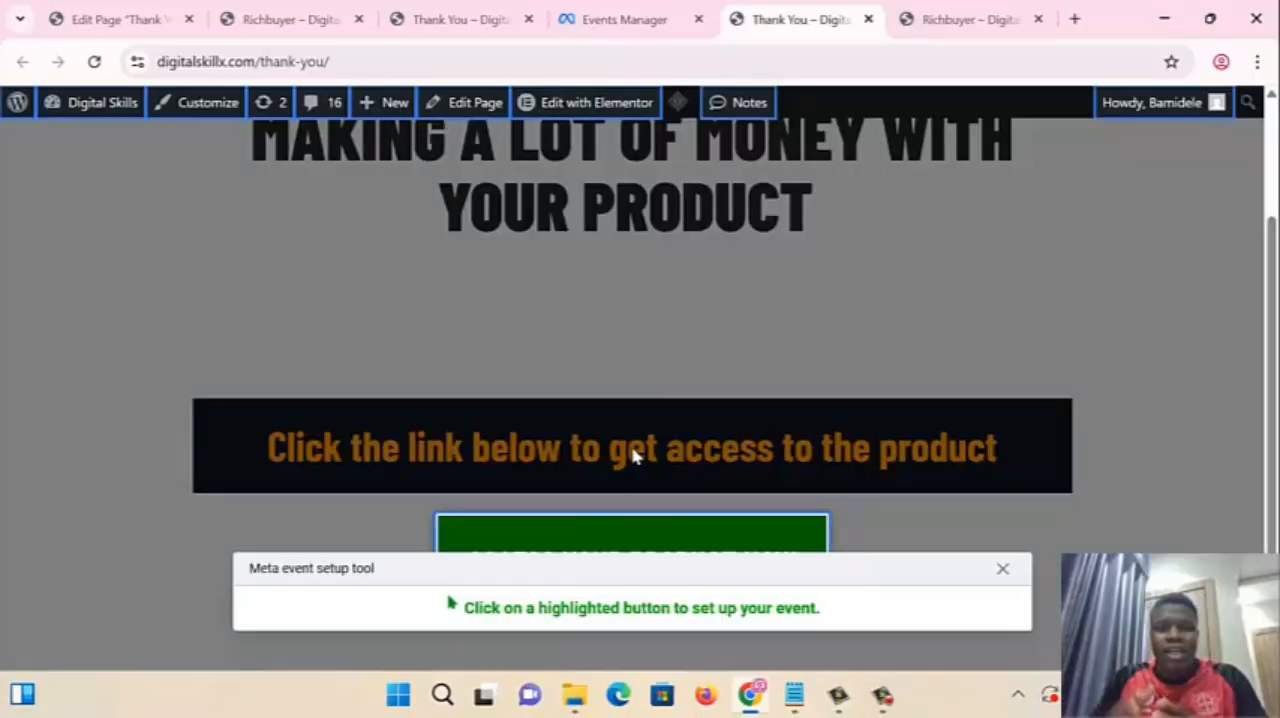
{"action": "left_click", "coordinate": [312, 62]}
{"action": "left_click", "coordinate": [672, 500]}
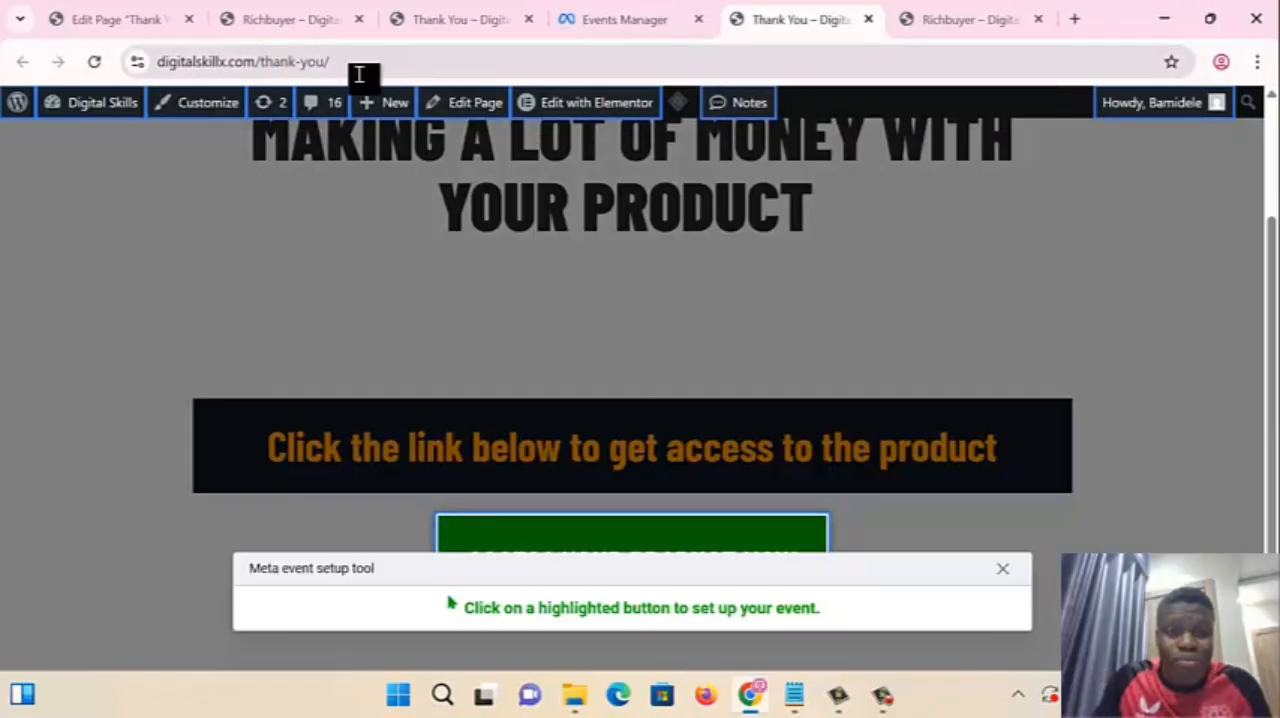
{"action": "left_click", "coordinate": [613, 25]}
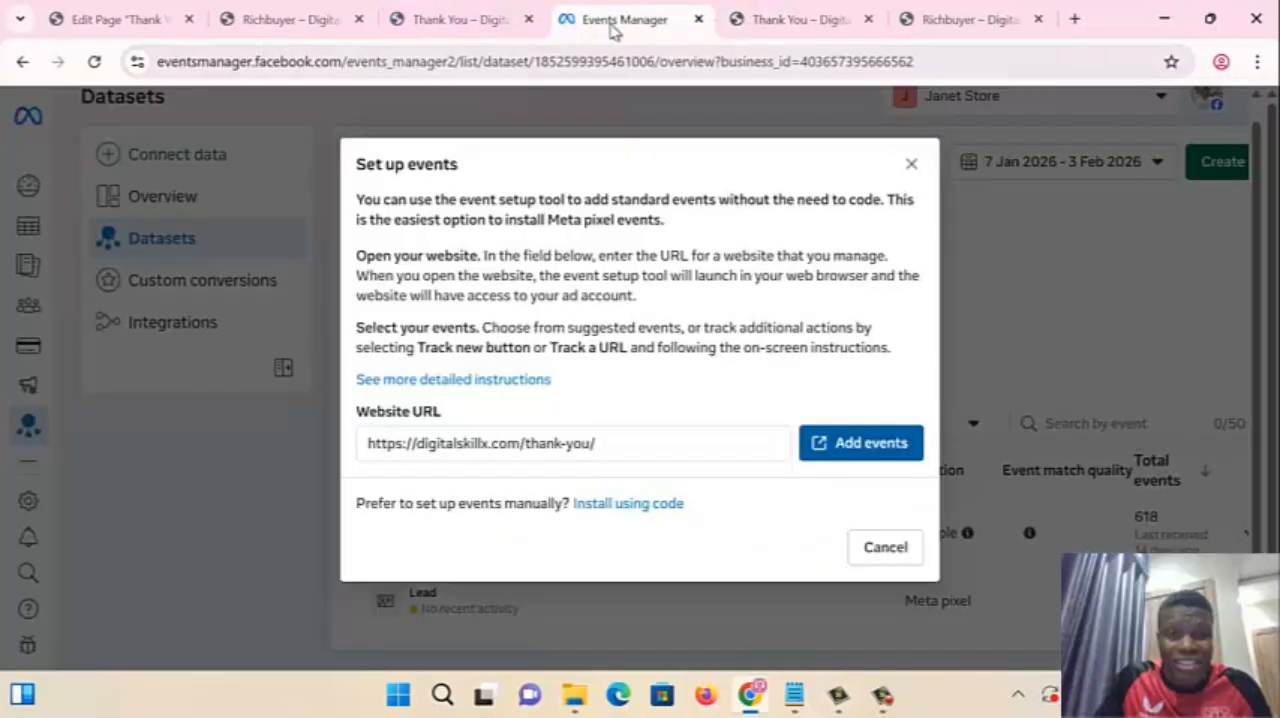
{"action": "left_click", "coordinate": [797, 28]}
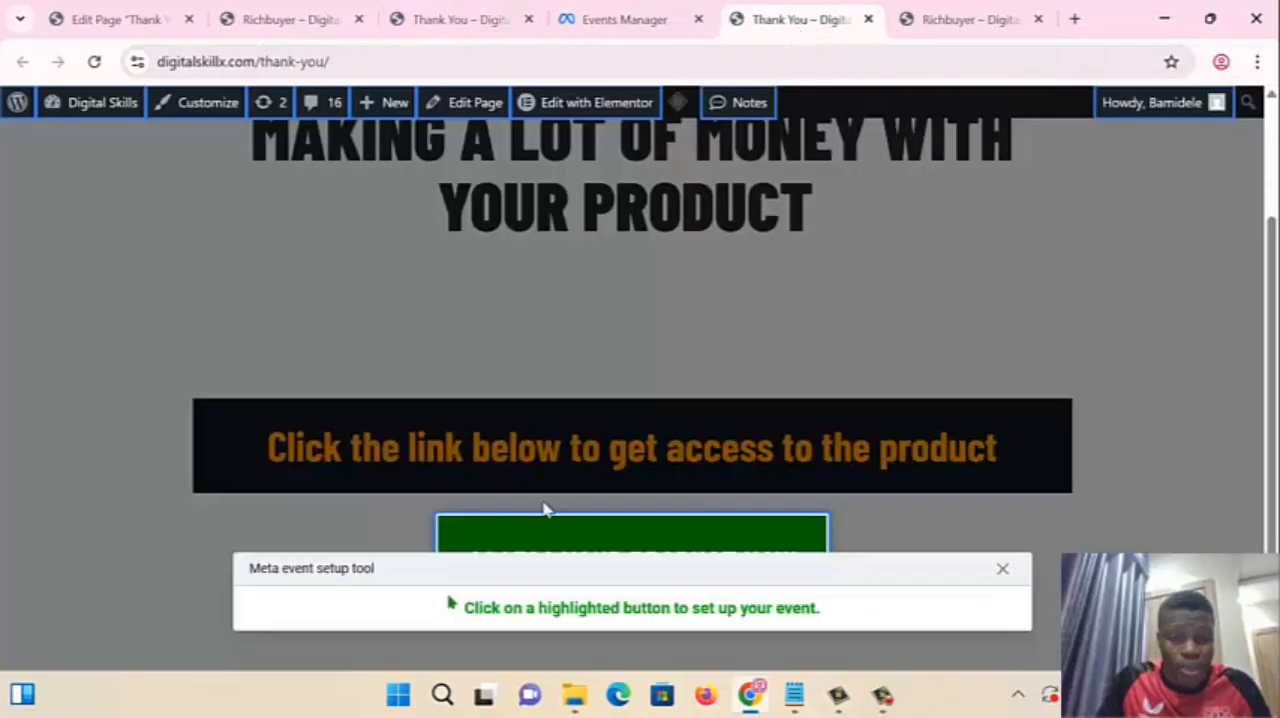
{"action": "left_click", "coordinate": [1002, 569]}
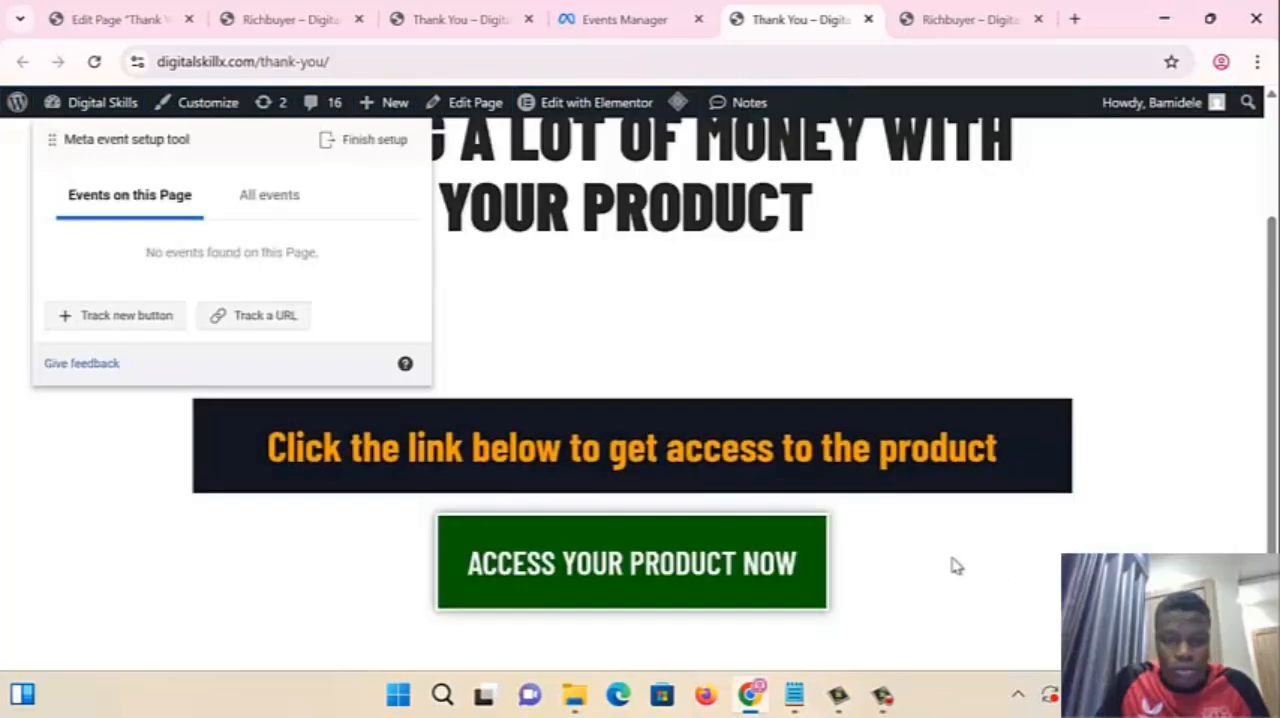
- Track the Thank You page by its URL and choose Purchase as the event
{"action": "left_click", "coordinate": [255, 316]}
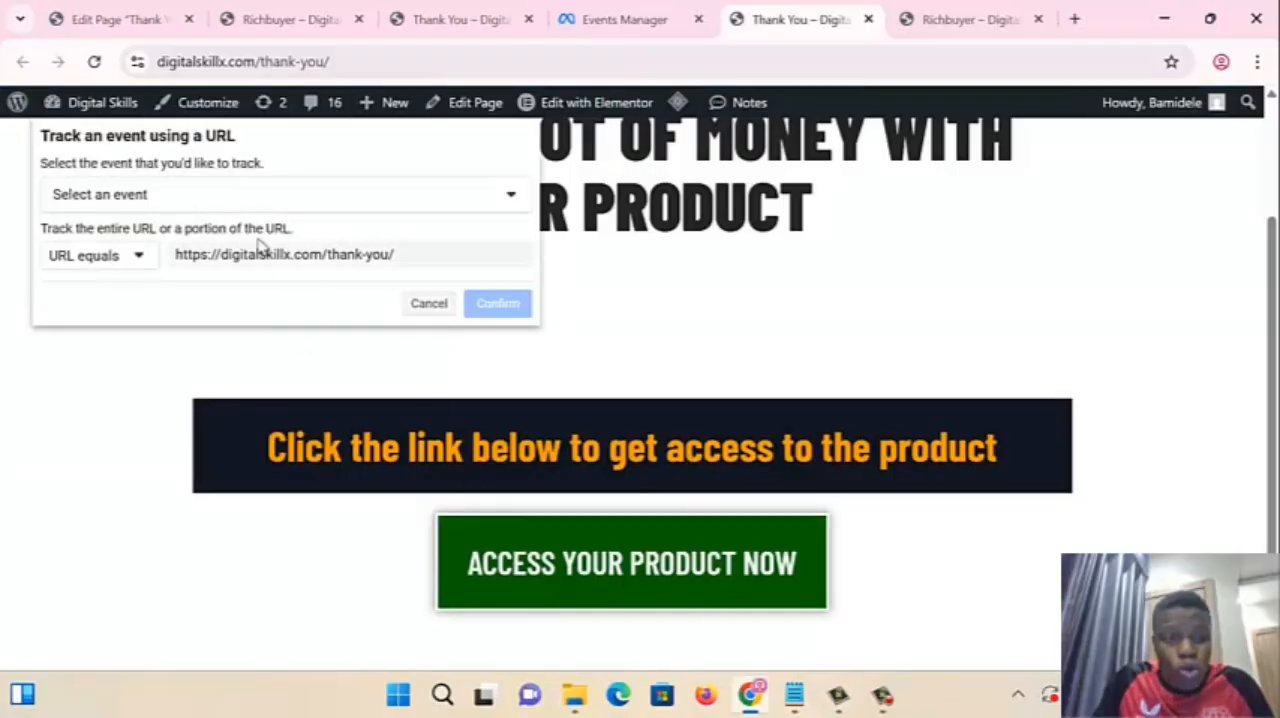
{"action": "left_click", "coordinate": [143, 197]}
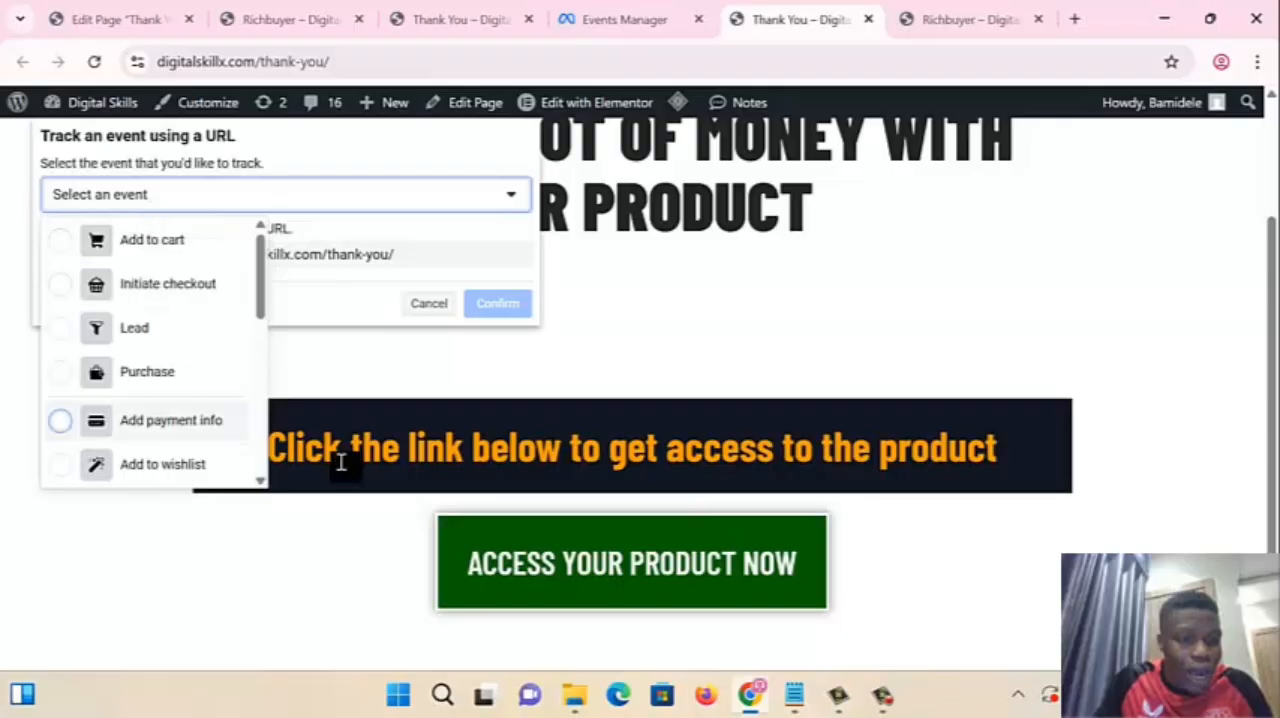
{"action": "left_click", "coordinate": [125, 373]}
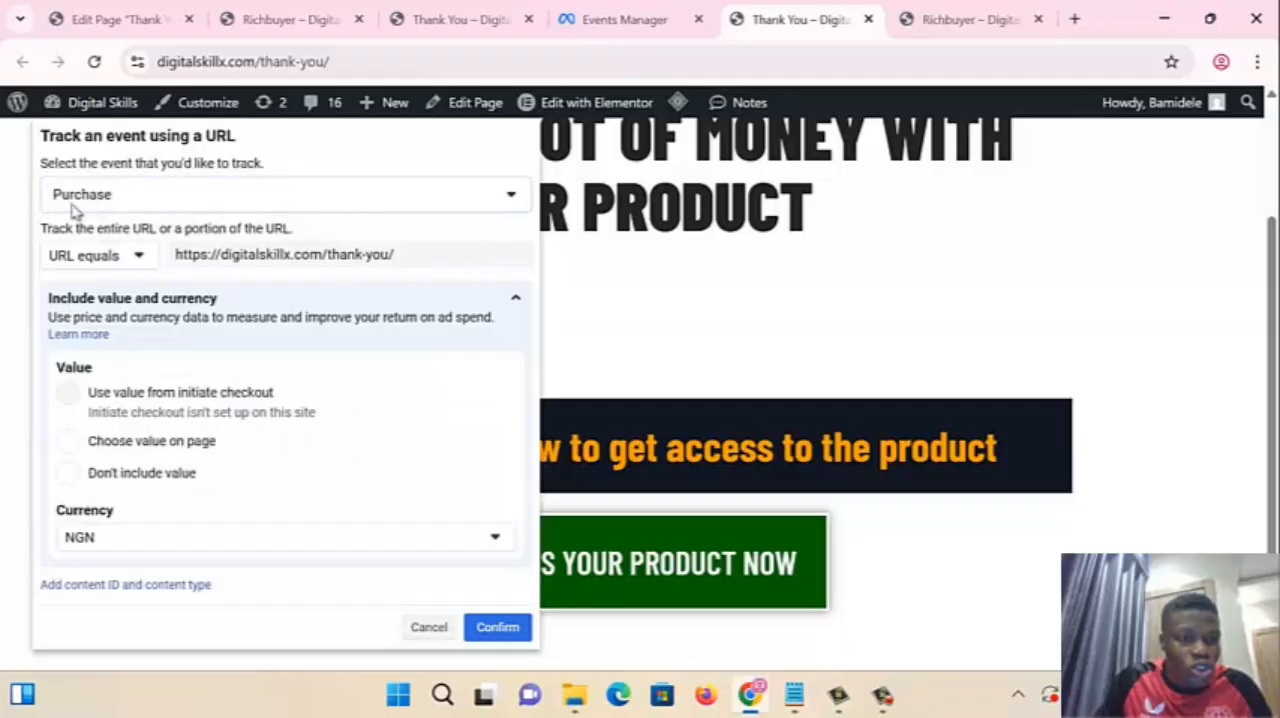
{"action": "left_click", "coordinate": [125, 193]}
{"action": "left_click", "coordinate": [178, 382]}
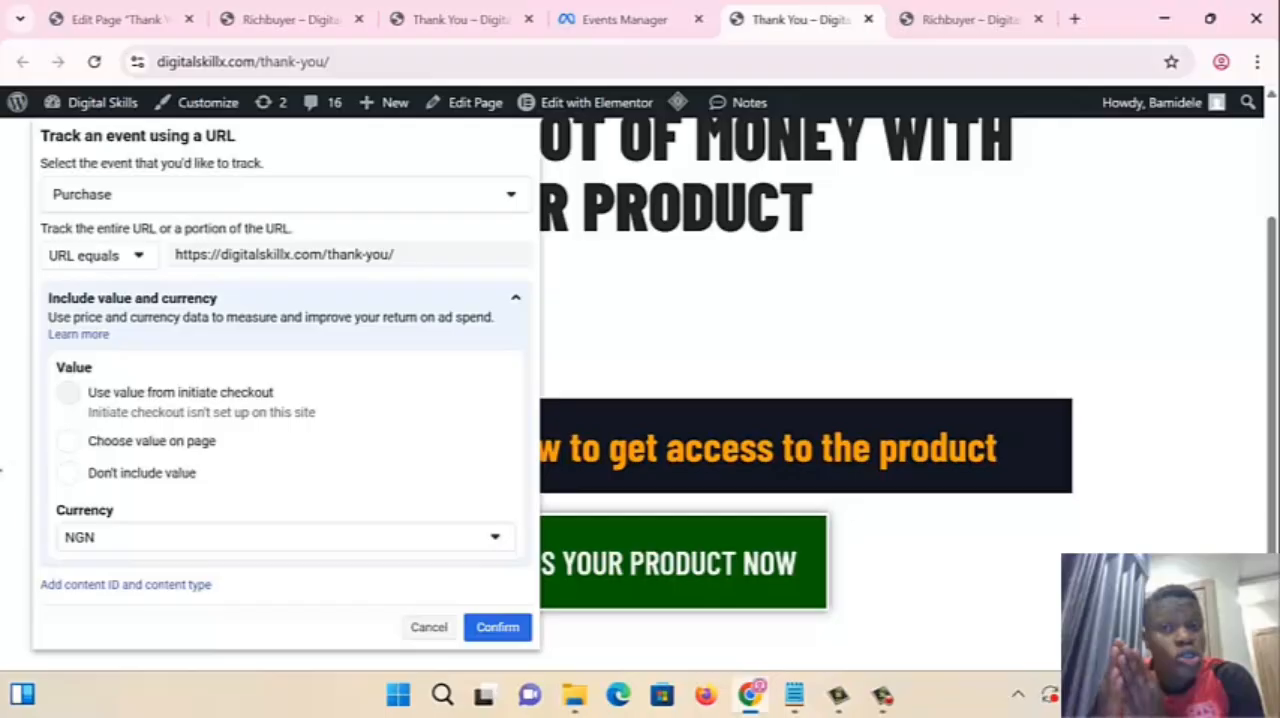
- Try the URL contains rule for the Purchase event and switch it back to URL equals
{"action": "left_click", "coordinate": [105, 255]}
{"action": "left_click", "coordinate": [110, 256]}
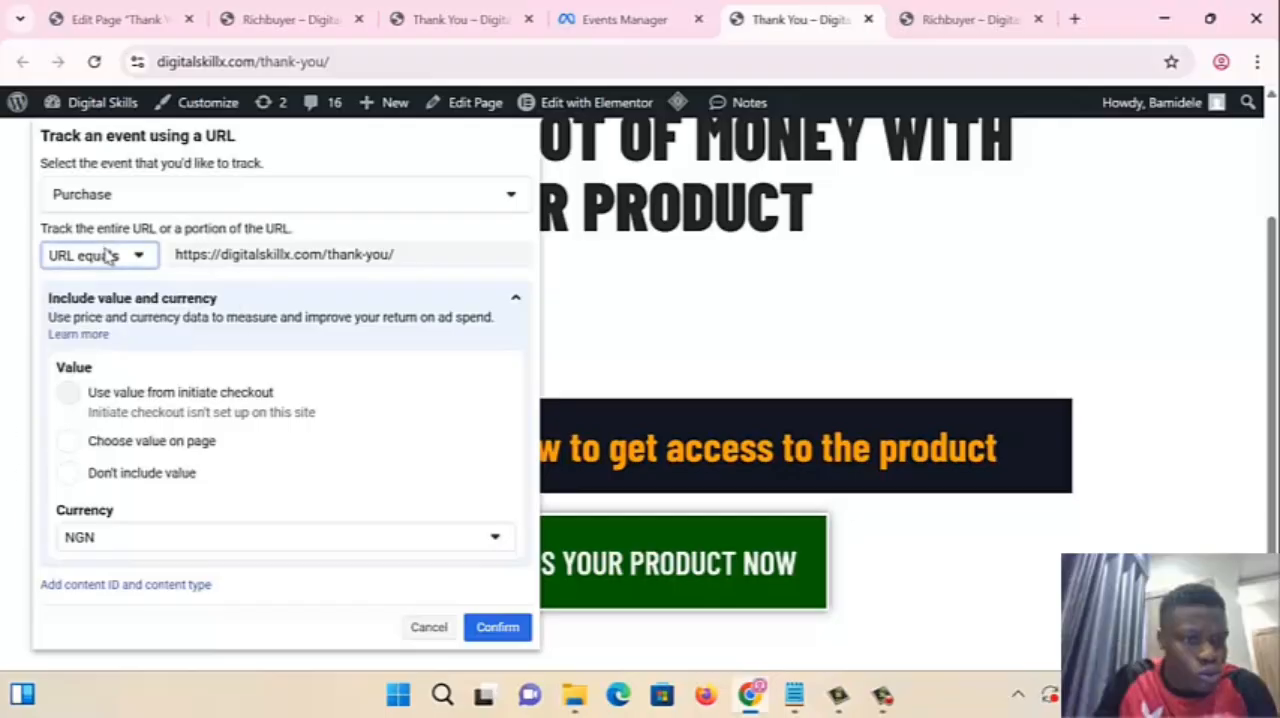
{"action": "left_click", "coordinate": [117, 259]}
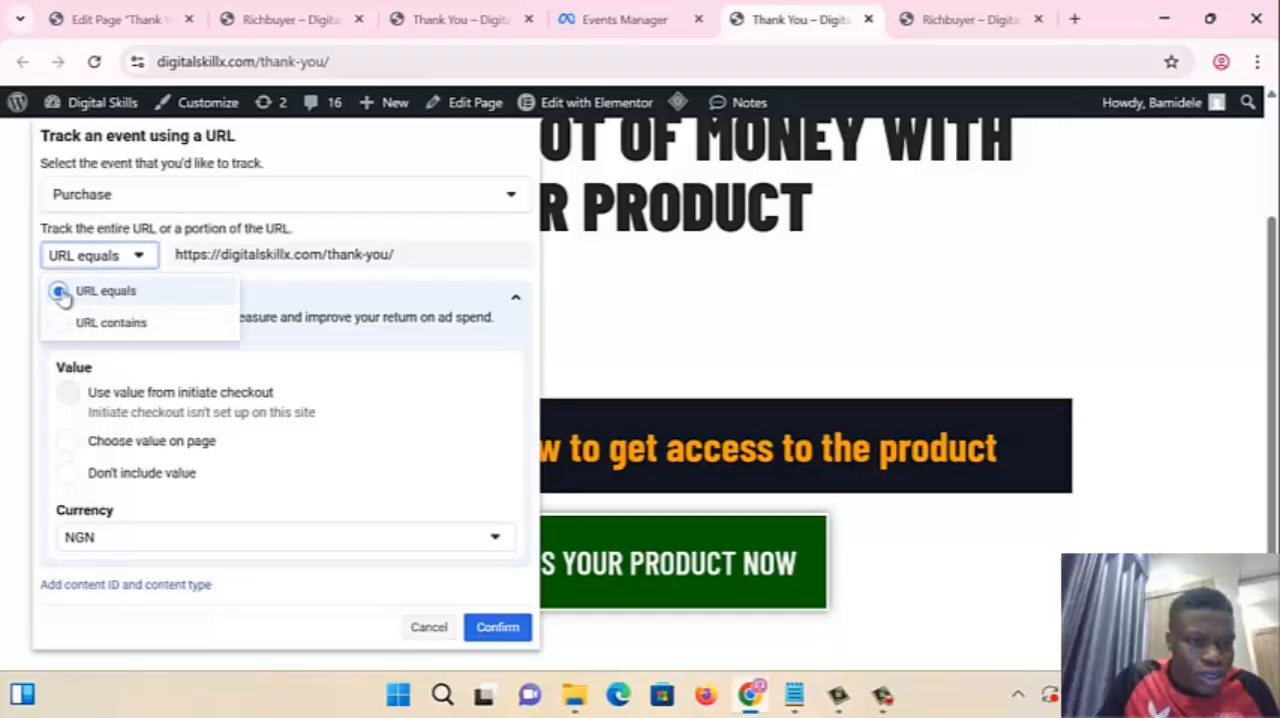
{"action": "left_click", "coordinate": [100, 324]}
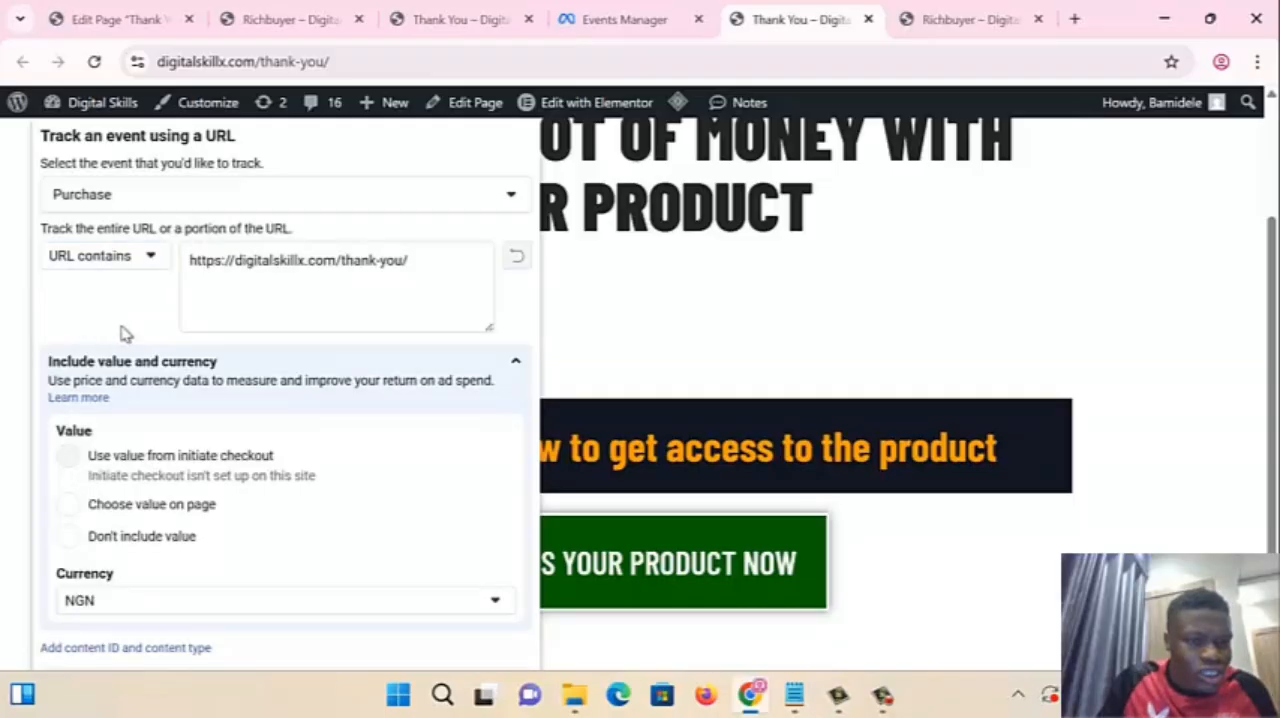
{"action": "left_click", "coordinate": [85, 265]}
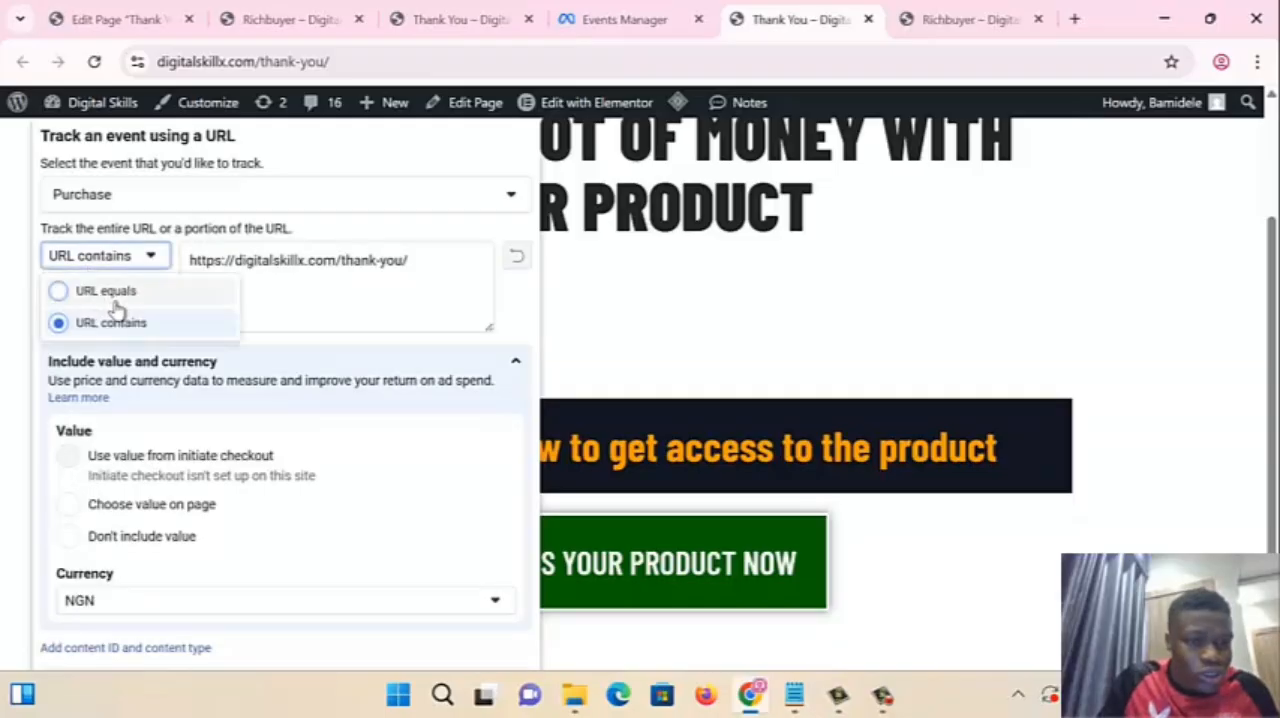
{"action": "left_click", "coordinate": [110, 292]}
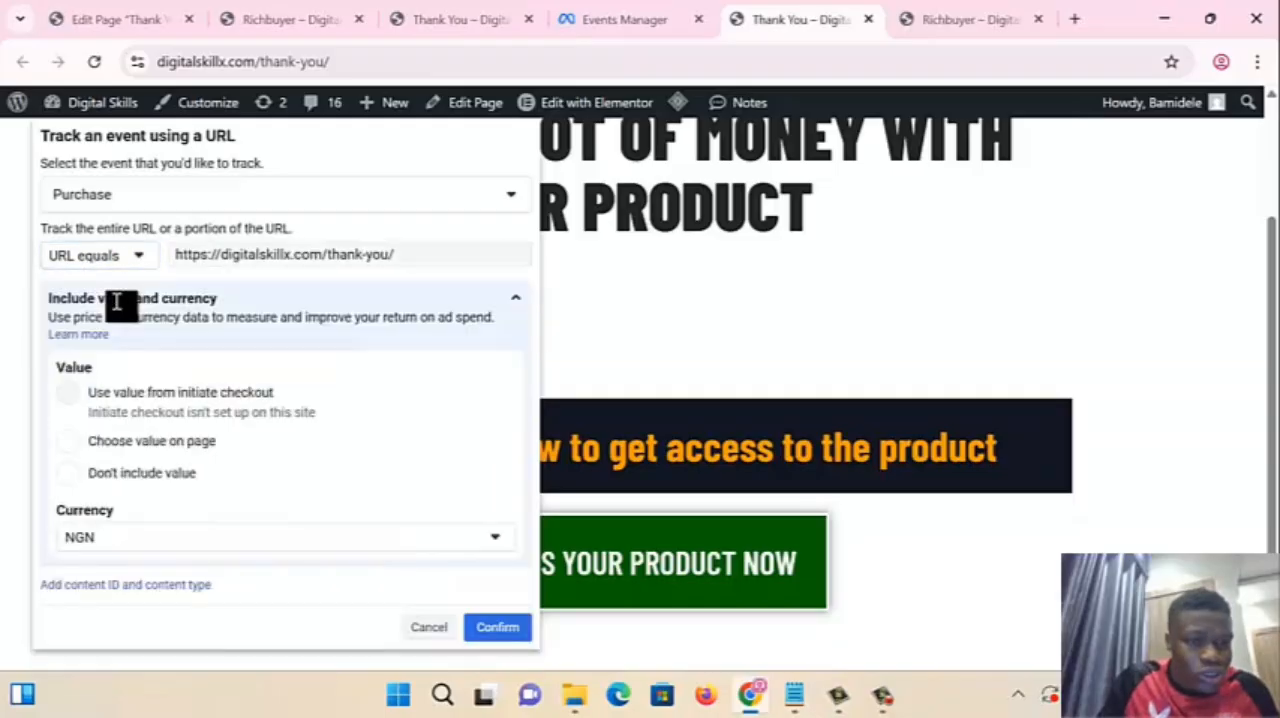
- Choose Don't include value for the Purchase event and confirm the event
{"action": "left_click", "coordinate": [68, 443]}
{"action": "left_click", "coordinate": [157, 564]}
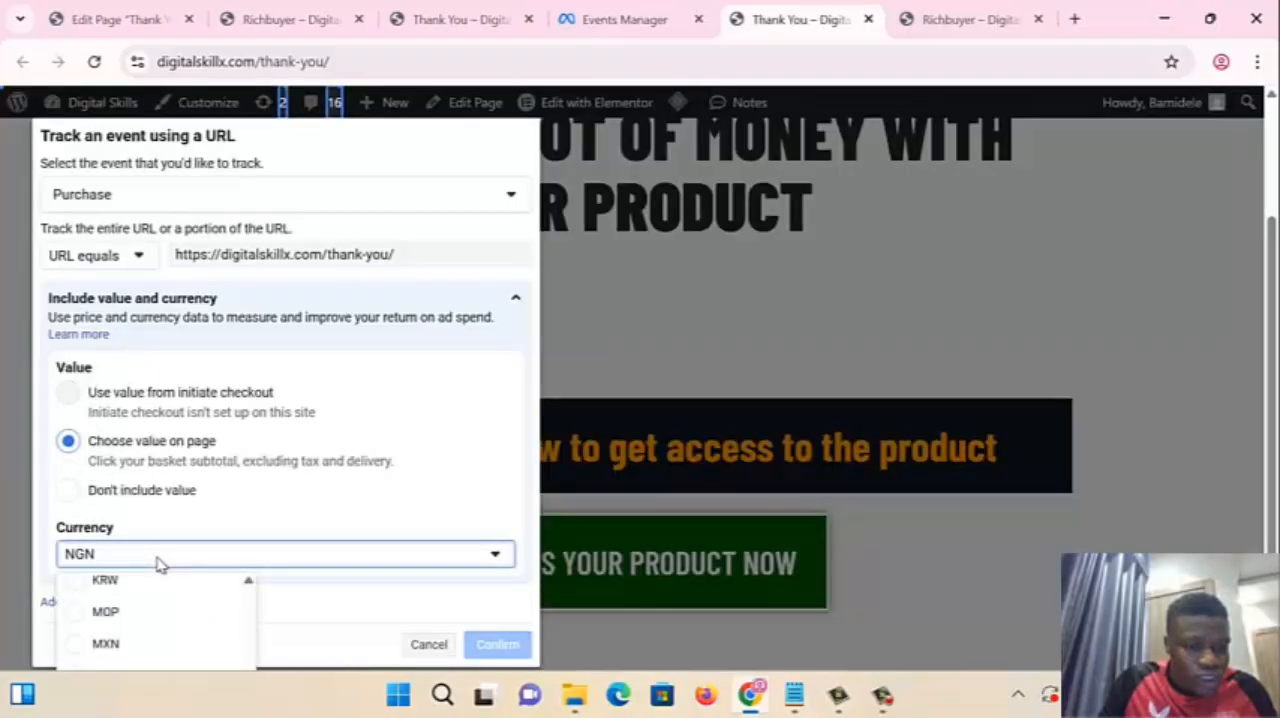
{"action": "left_click", "coordinate": [157, 564]}
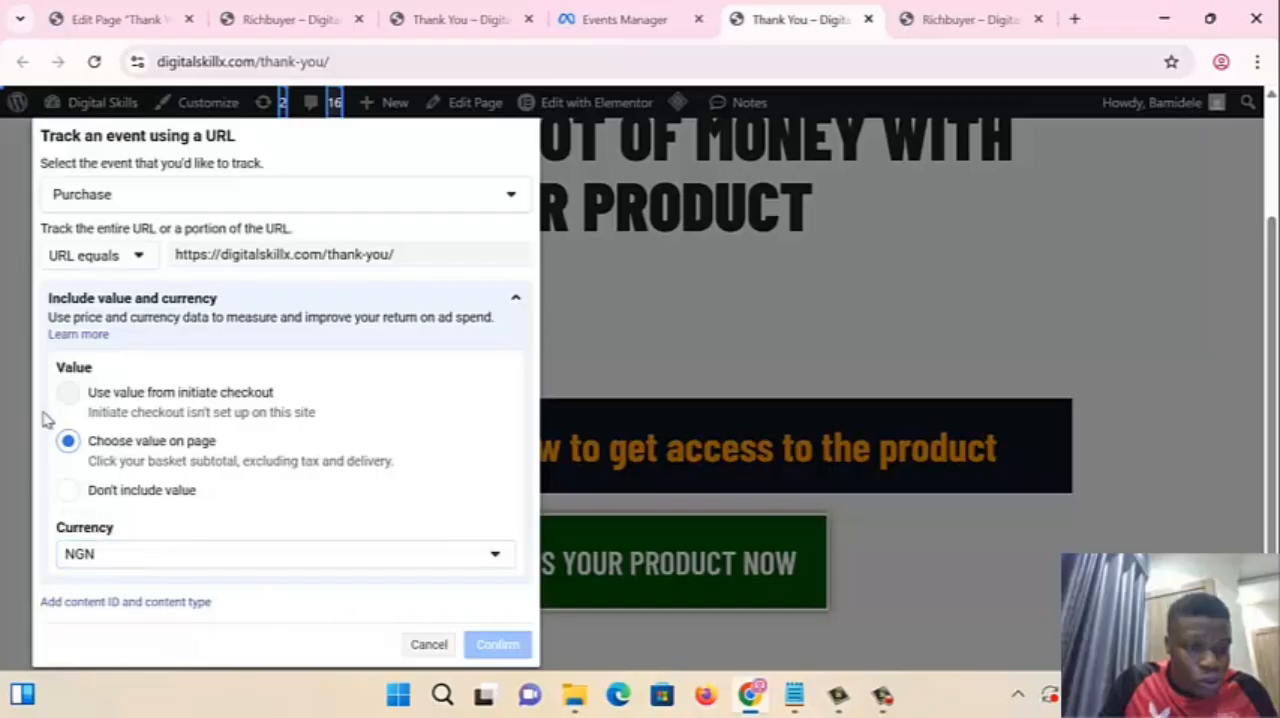
{"action": "left_click", "coordinate": [67, 490]}
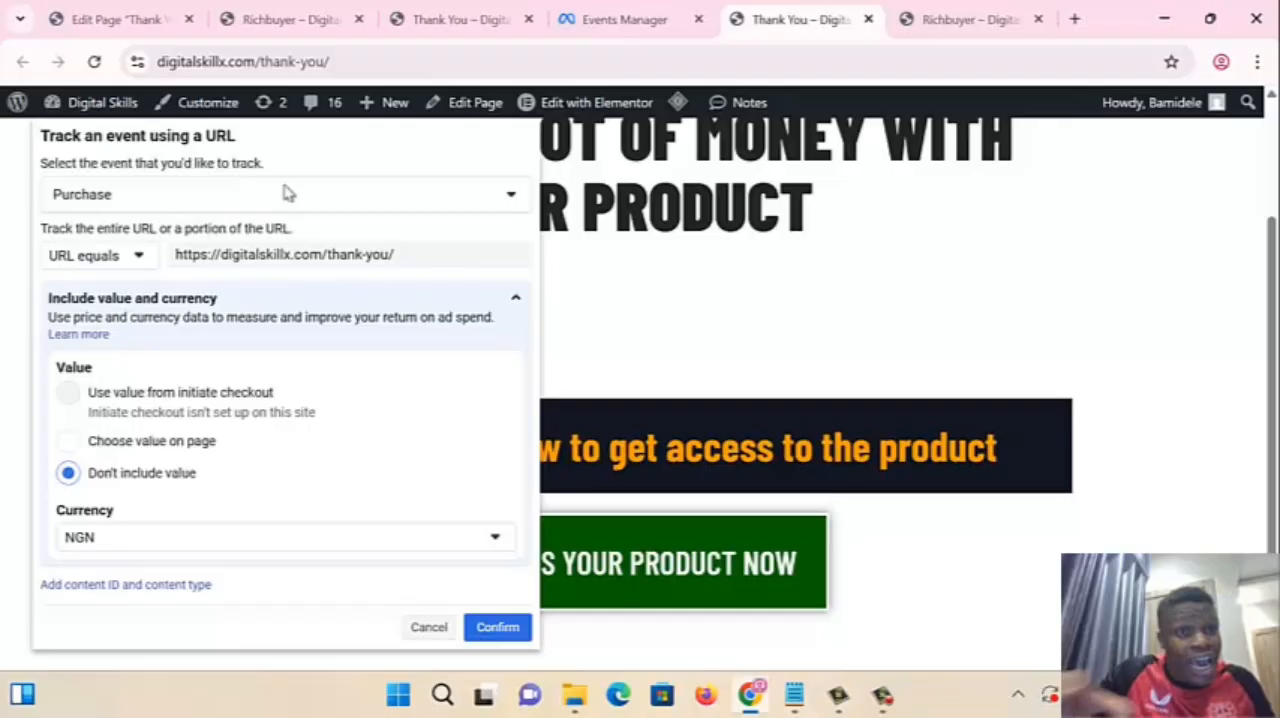
{"action": "left_click", "coordinate": [505, 627]}
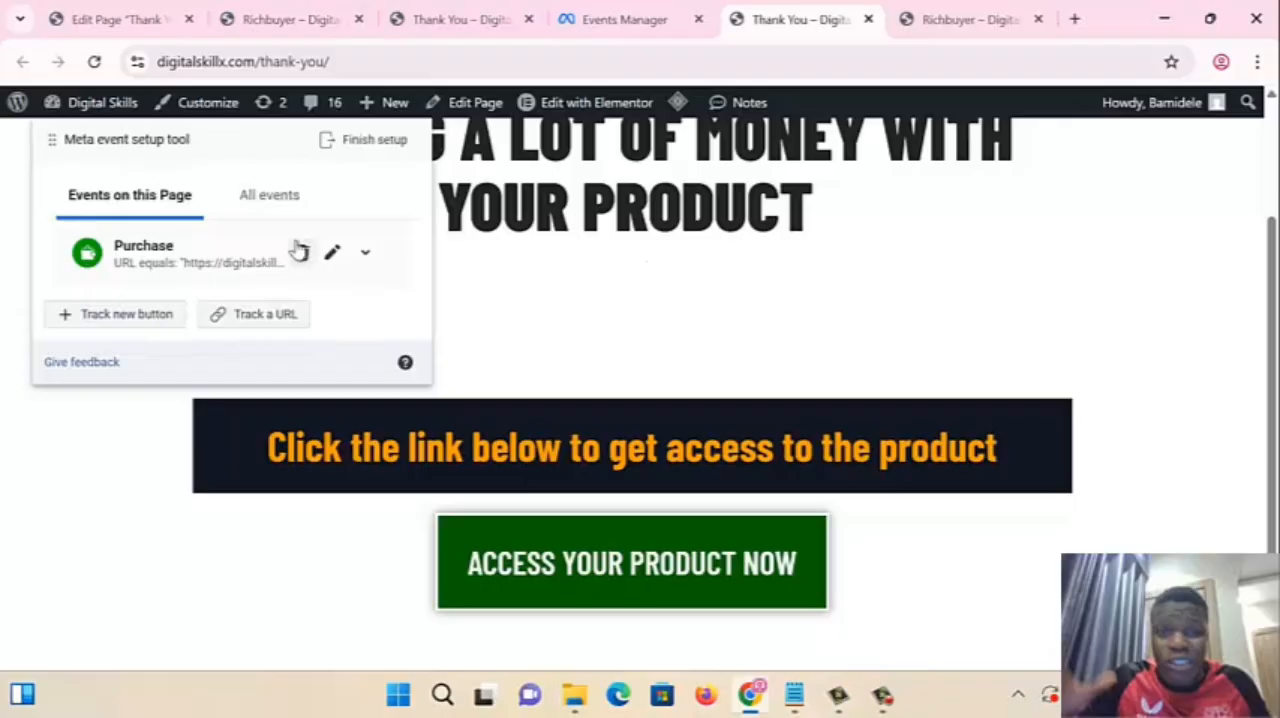
- Finish the event setup with the Purchase event, skip the feedback survey, and return to the pixel's overview in Events Manager
{"action": "left_click", "coordinate": [362, 145]}
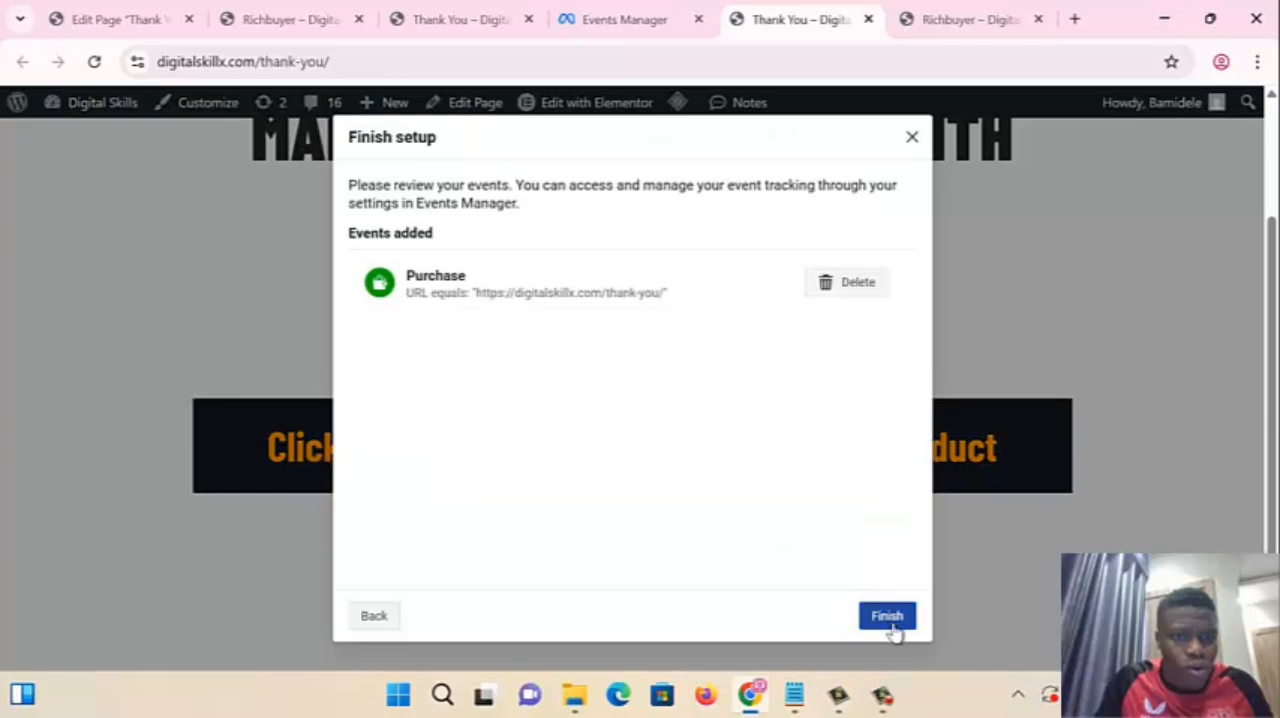
{"action": "left_click", "coordinate": [887, 616]}
{"action": "left_click", "coordinate": [820, 458]}
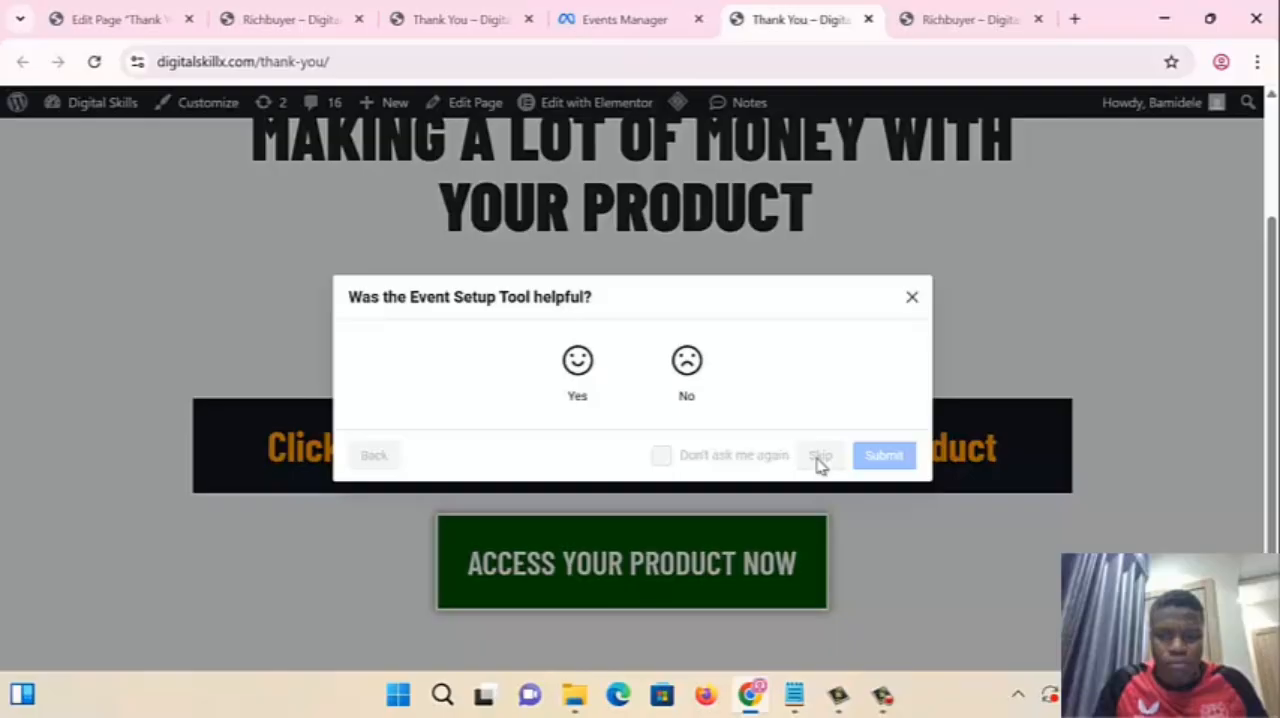
{"action": "key", "text": "ctrl+w"}
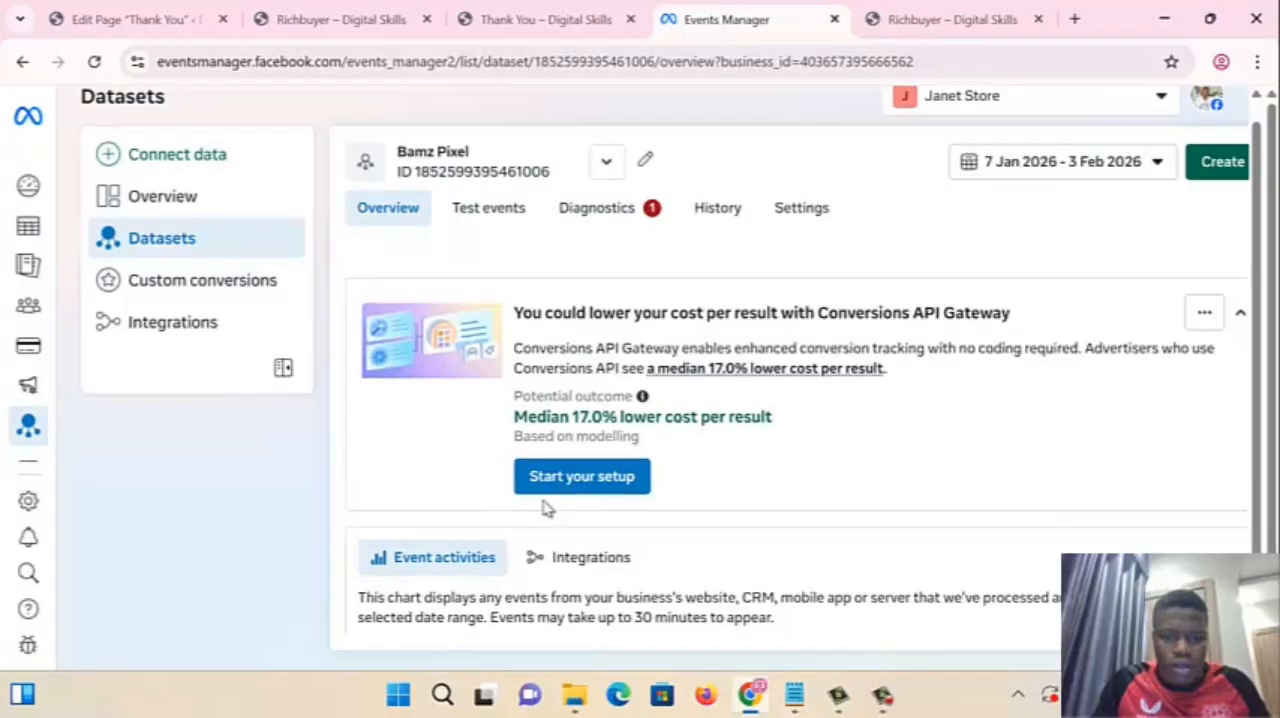
- Look at the pixel's test events, and open Campaigns in Ads Manager, closing the extra Thank You page
{"action": "left_click", "coordinate": [489, 208]}
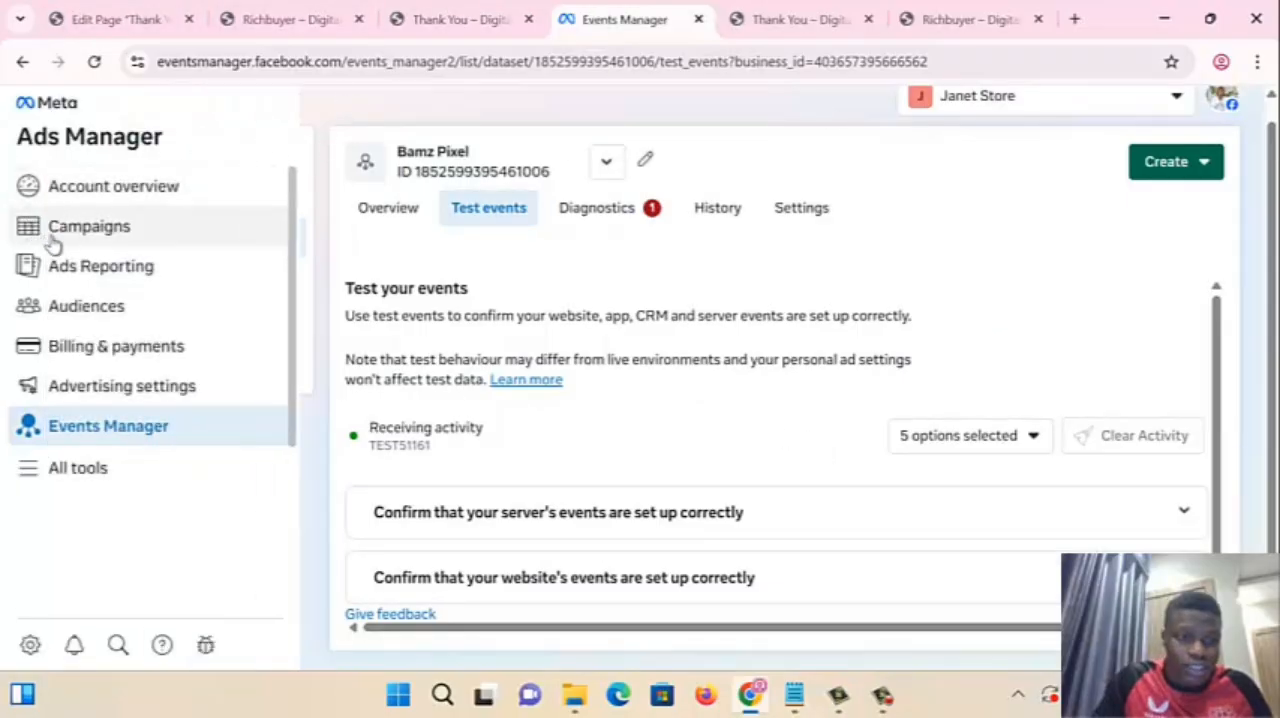
{"action": "left_click", "coordinate": [55, 238]}
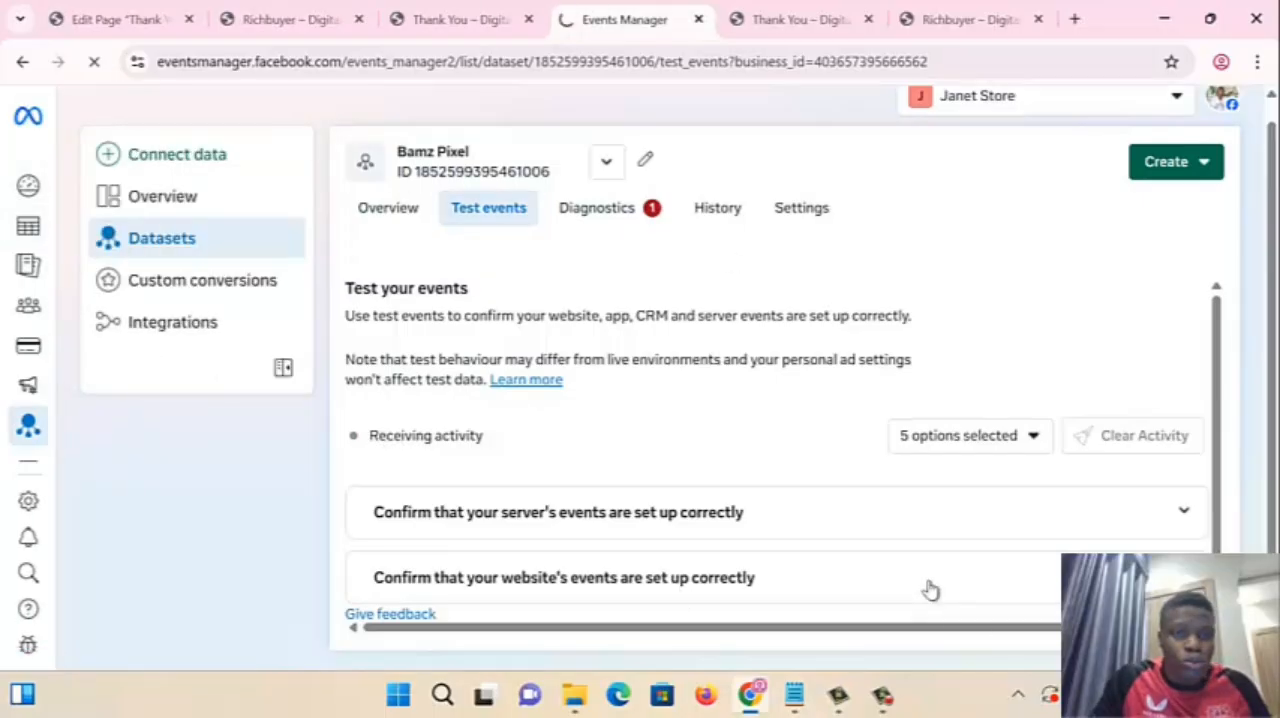
{"action": "left_click", "coordinate": [801, 21]}
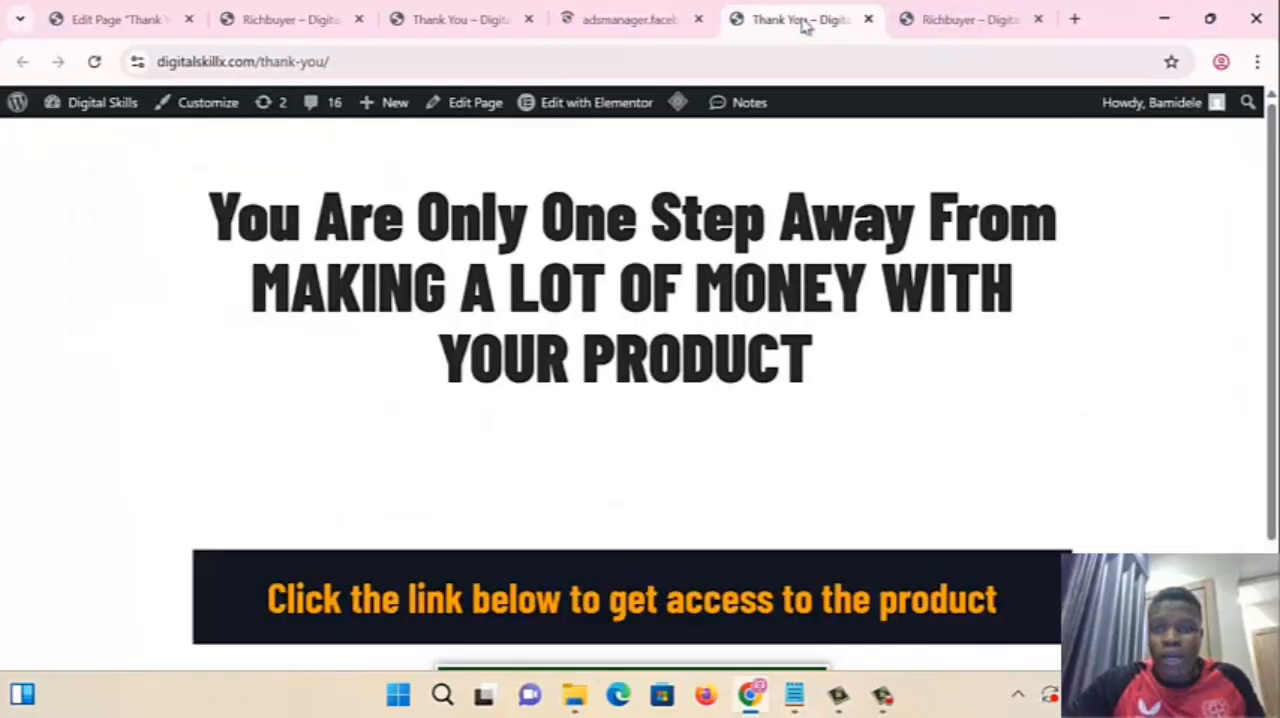
{"action": "left_click", "coordinate": [868, 20]}
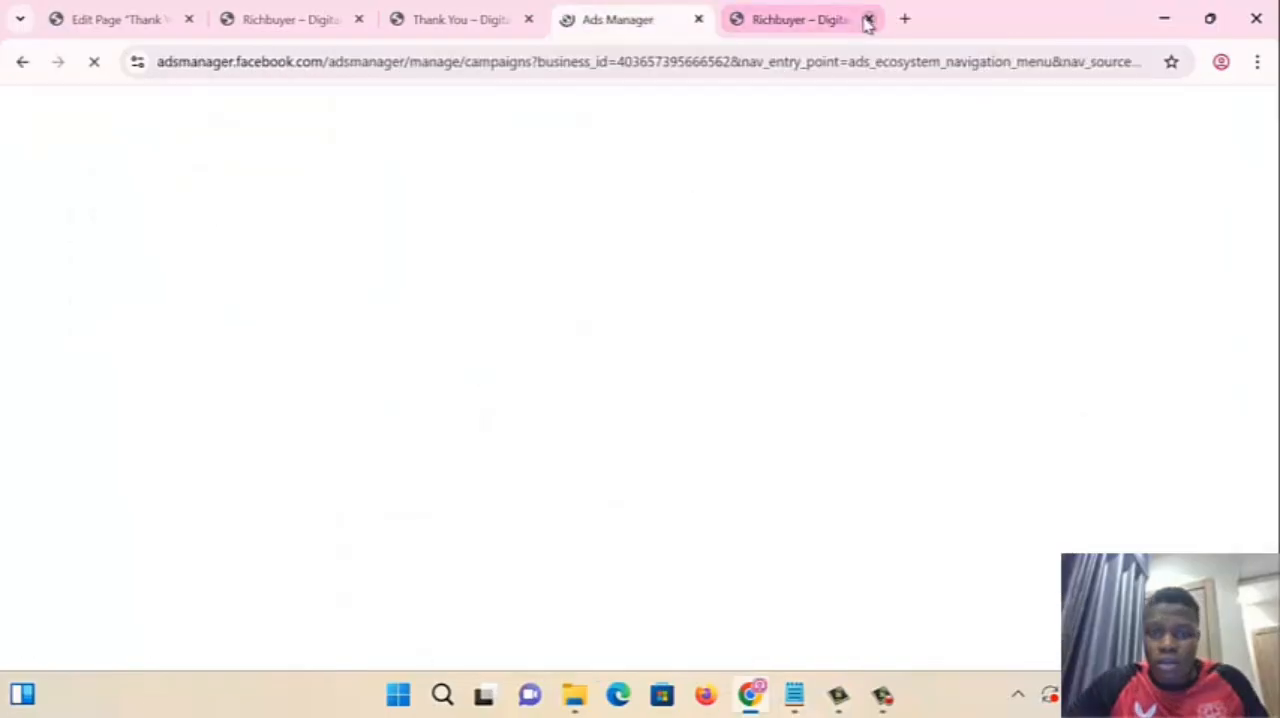
- Create an Auction campaign with the Sales objective in Ads Manager and dismiss the Advantage+ sales campaign notice
{"action": "left_click", "coordinate": [814, 28]}
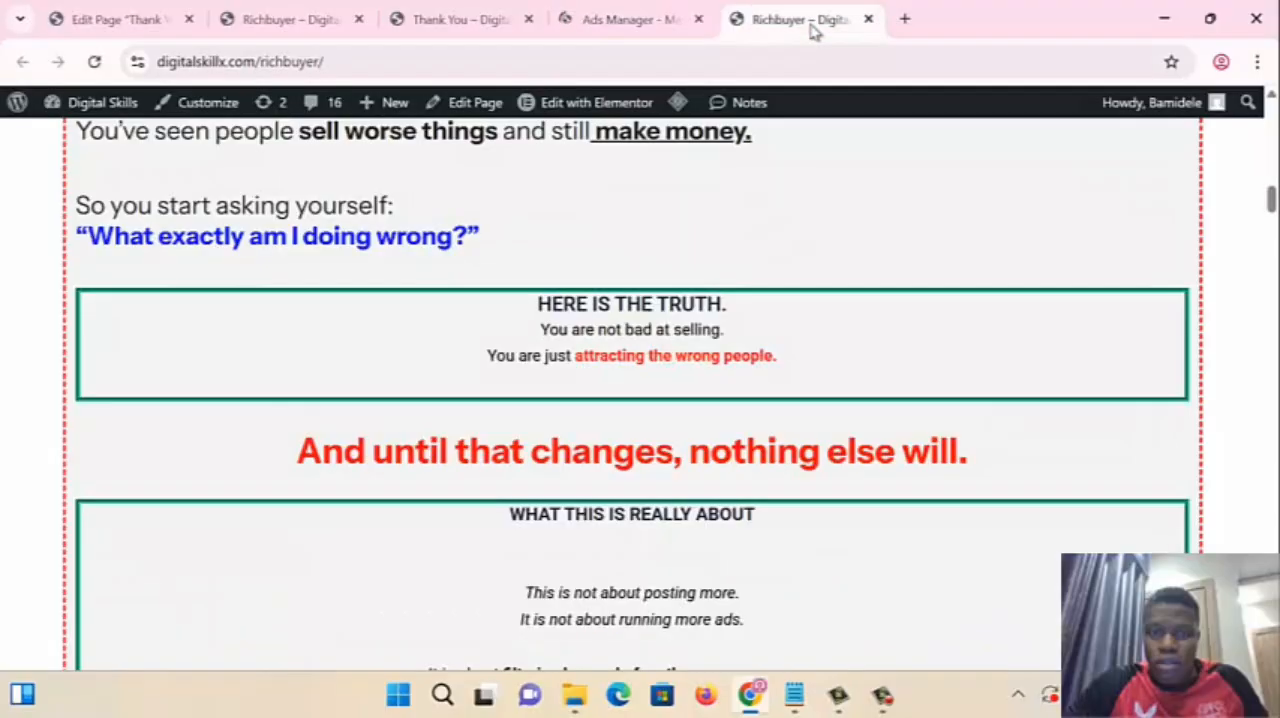
{"action": "left_click", "coordinate": [622, 22]}
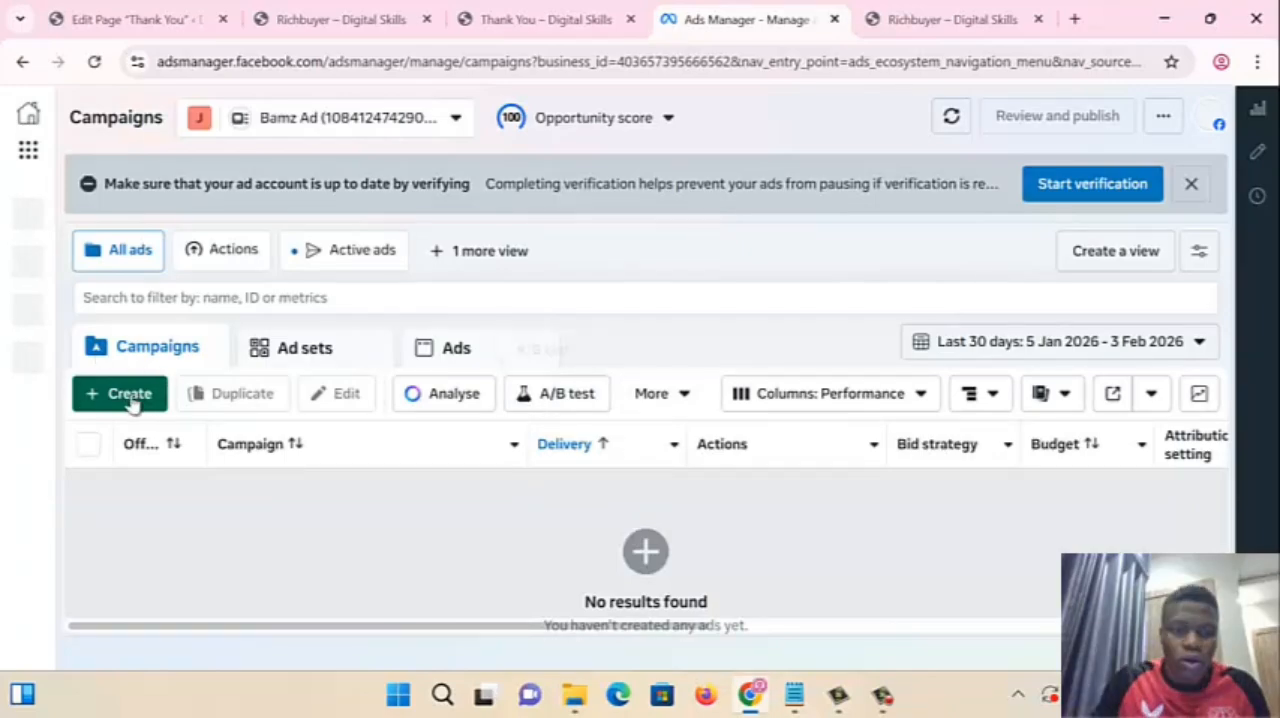
{"action": "left_click", "coordinate": [131, 397]}
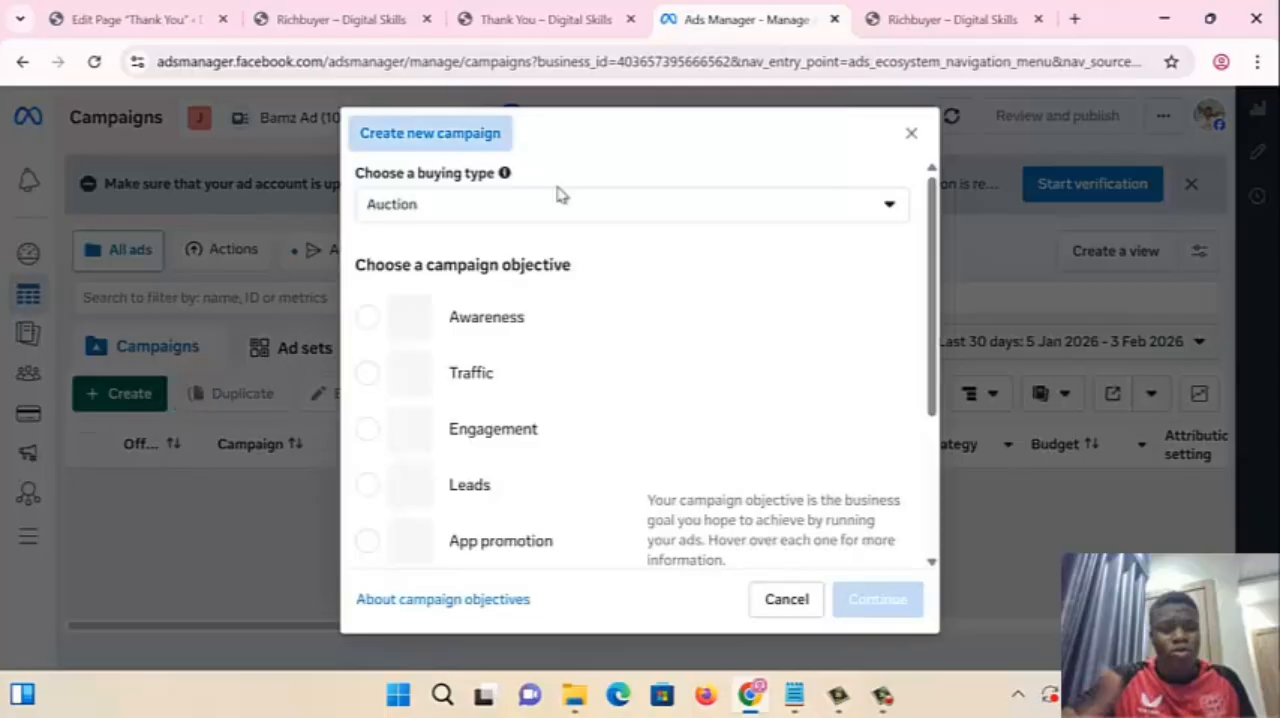
{"action": "scroll", "coordinate": [623, 389], "scroll_direction": "down", "scroll_amount": 3}
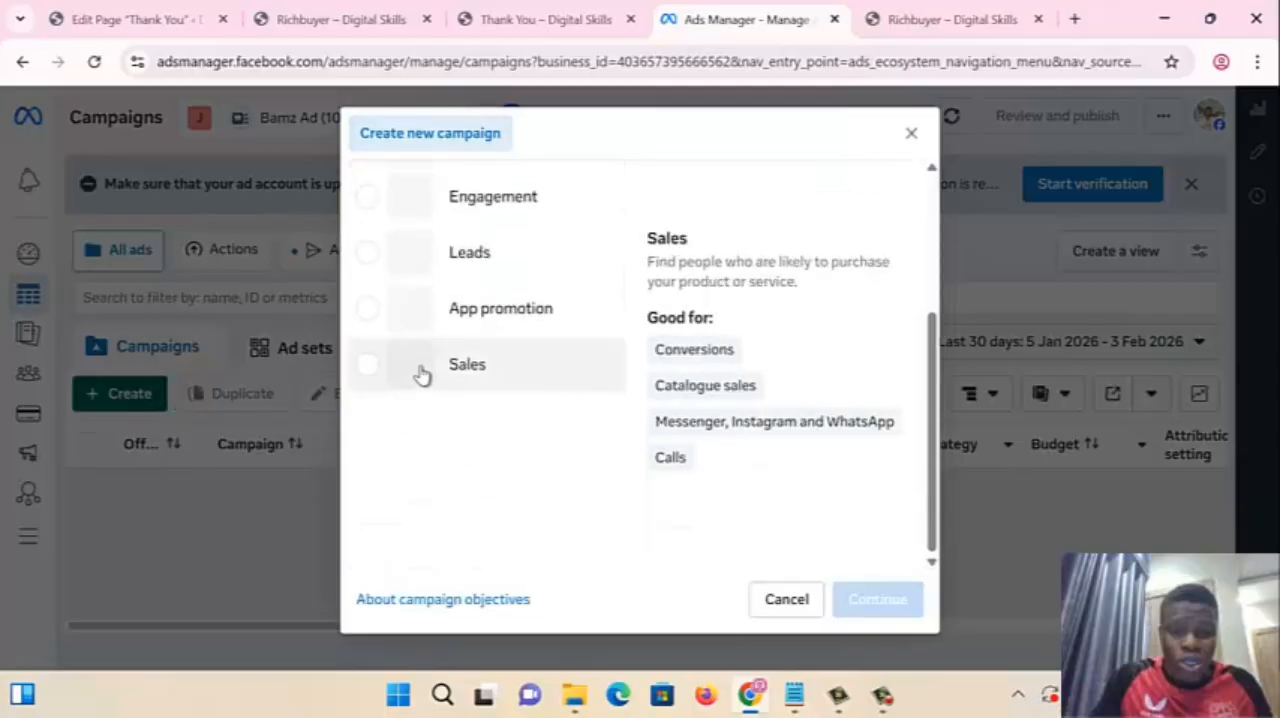
{"action": "left_click", "coordinate": [420, 371]}
{"action": "left_click", "coordinate": [878, 598]}
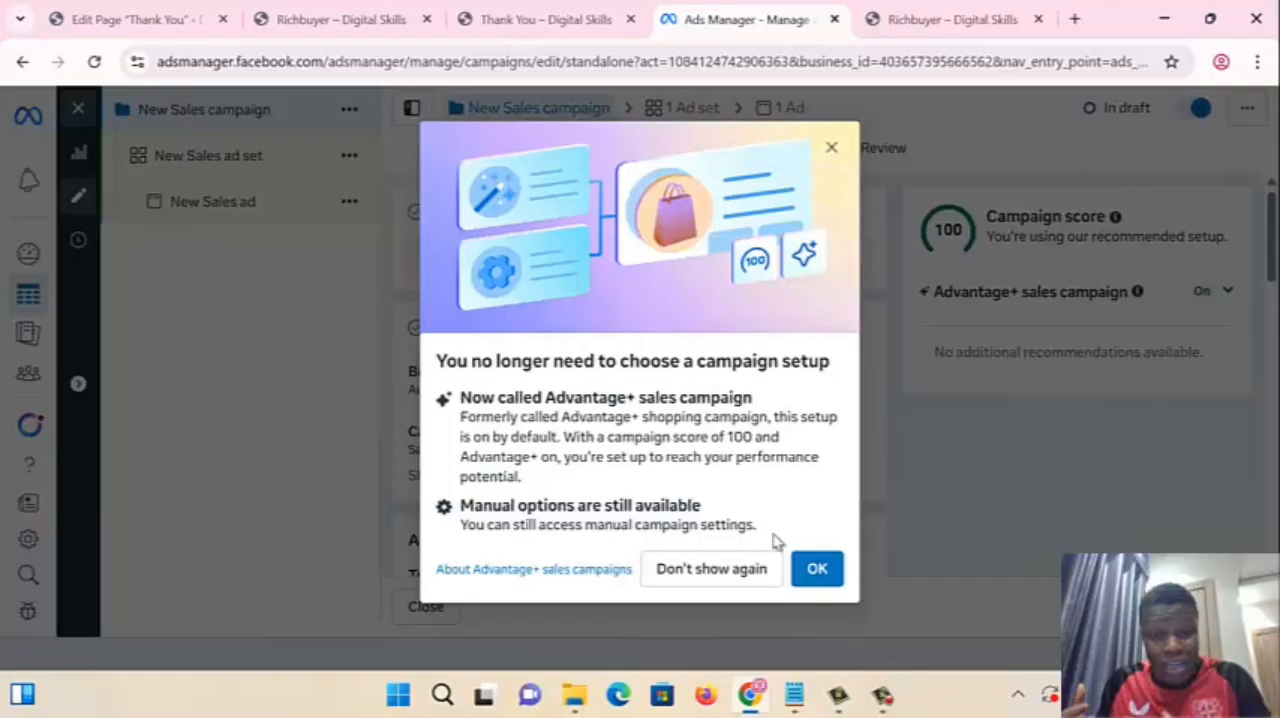
{"action": "left_click", "coordinate": [831, 151]}
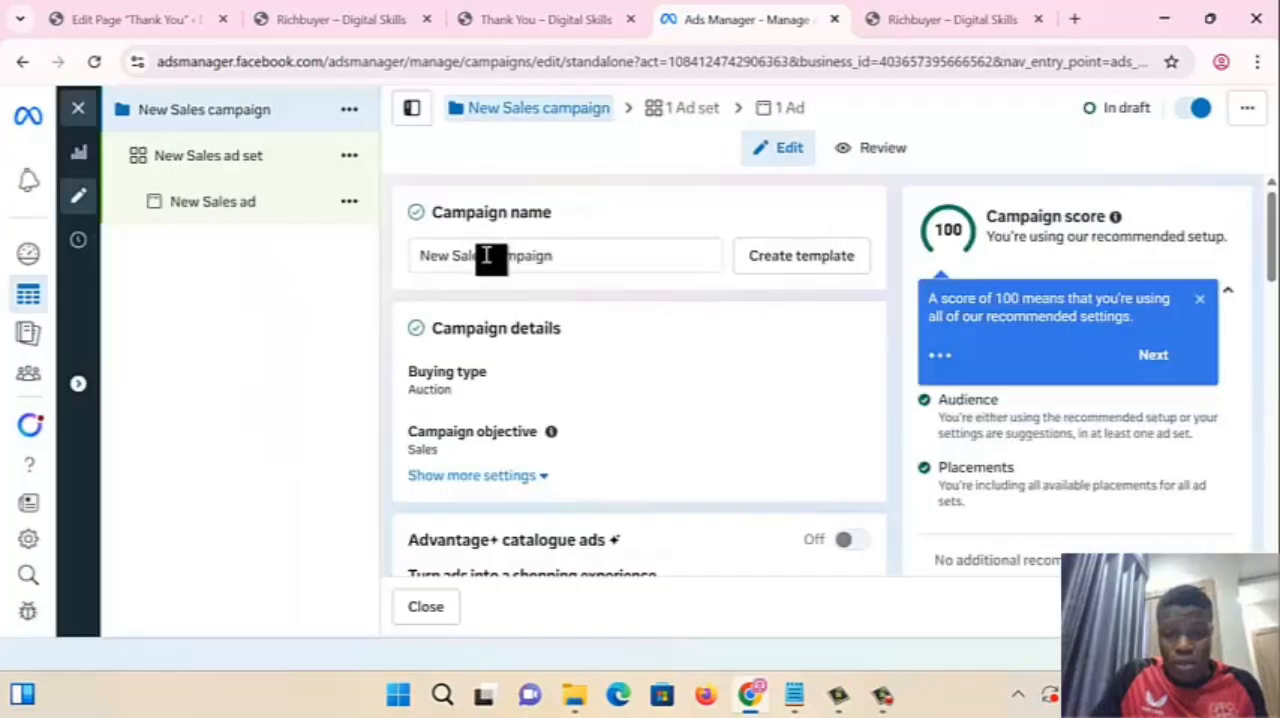
- Rename the campaign as "200k Offer --- (20 sales)"
{"action": "left_click", "coordinate": [455, 263]}
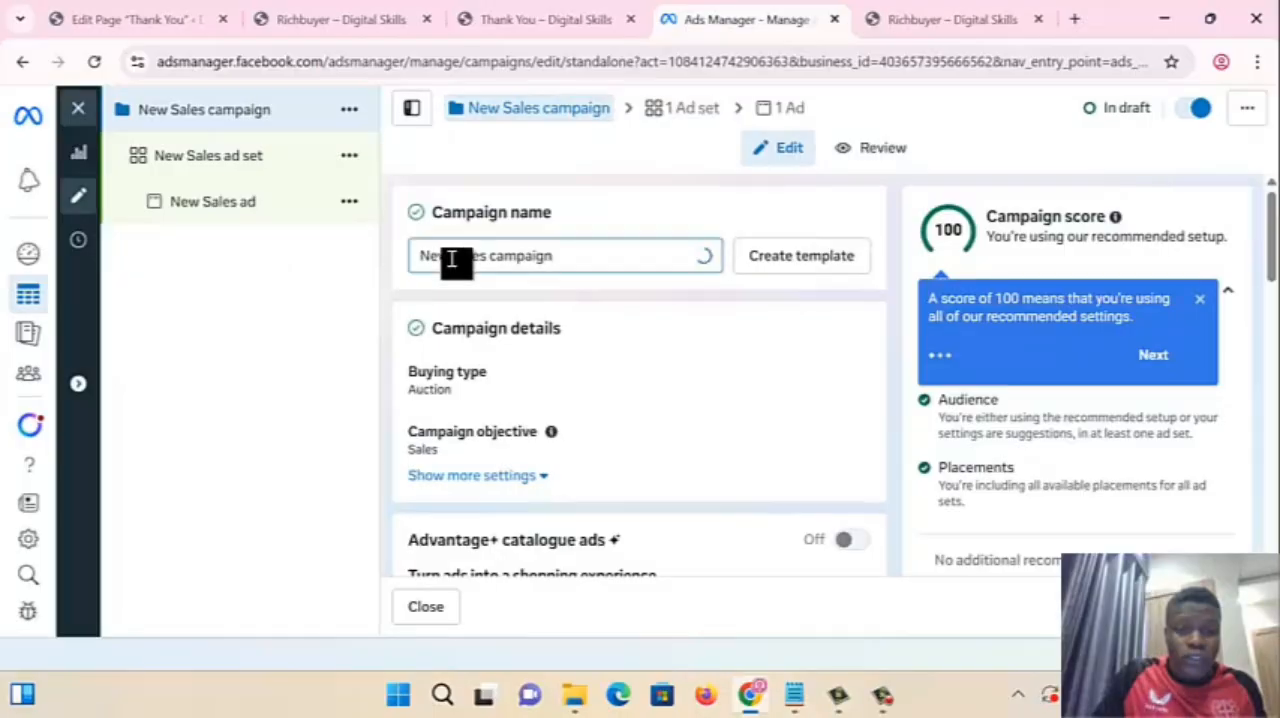
{"action": "left_click_drag", "start_coordinate": [454, 263], "coordinate": [400, 247]}
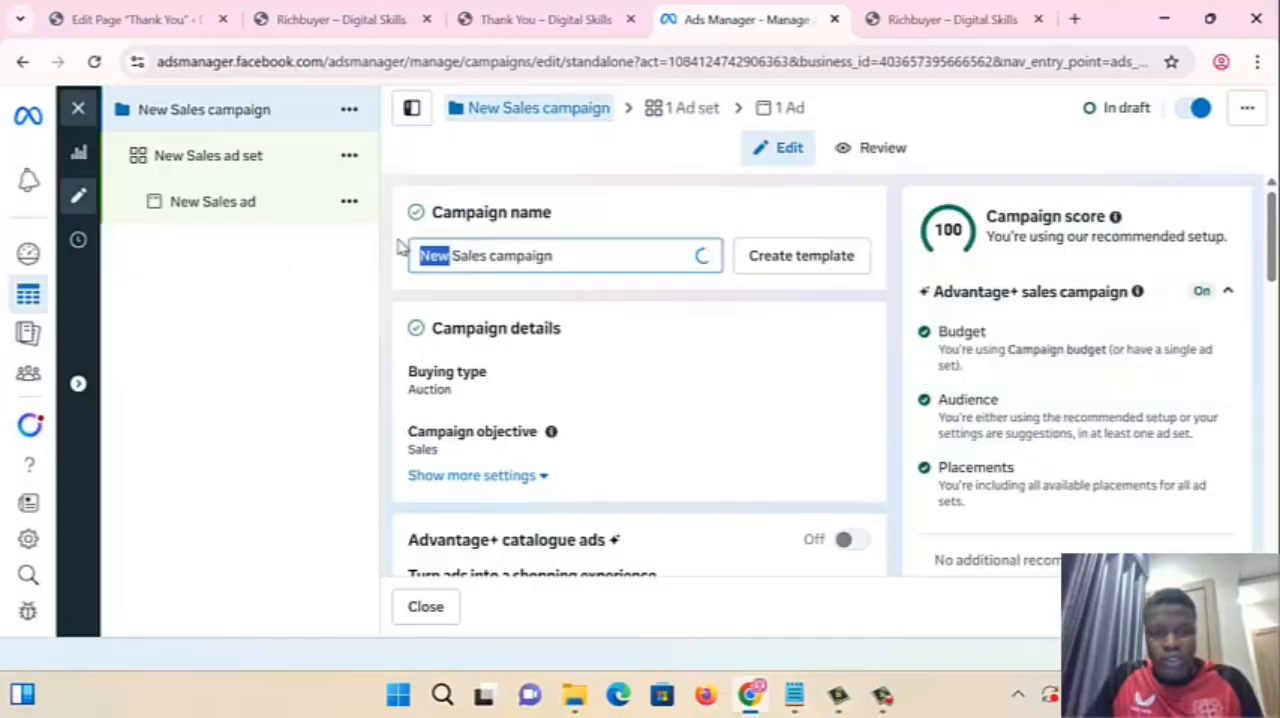
{"action": "triple_click", "coordinate": [491, 257]}
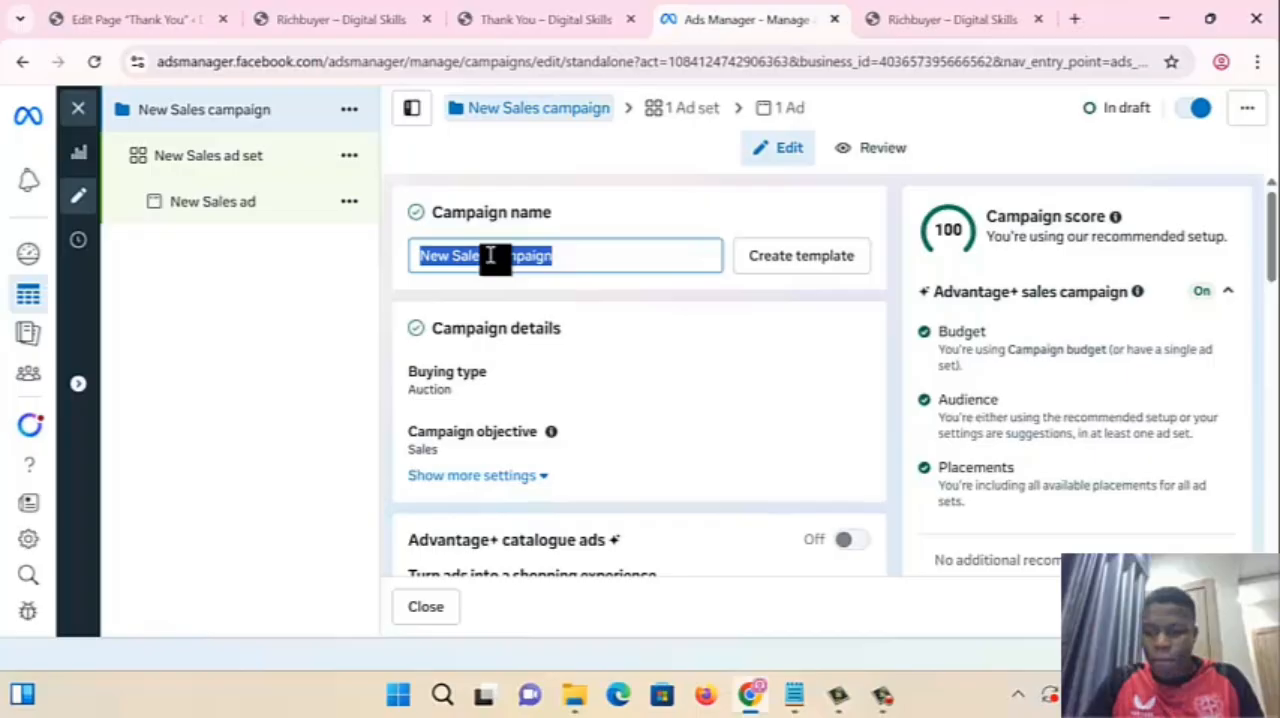
{"action": "type", "text": "@"}
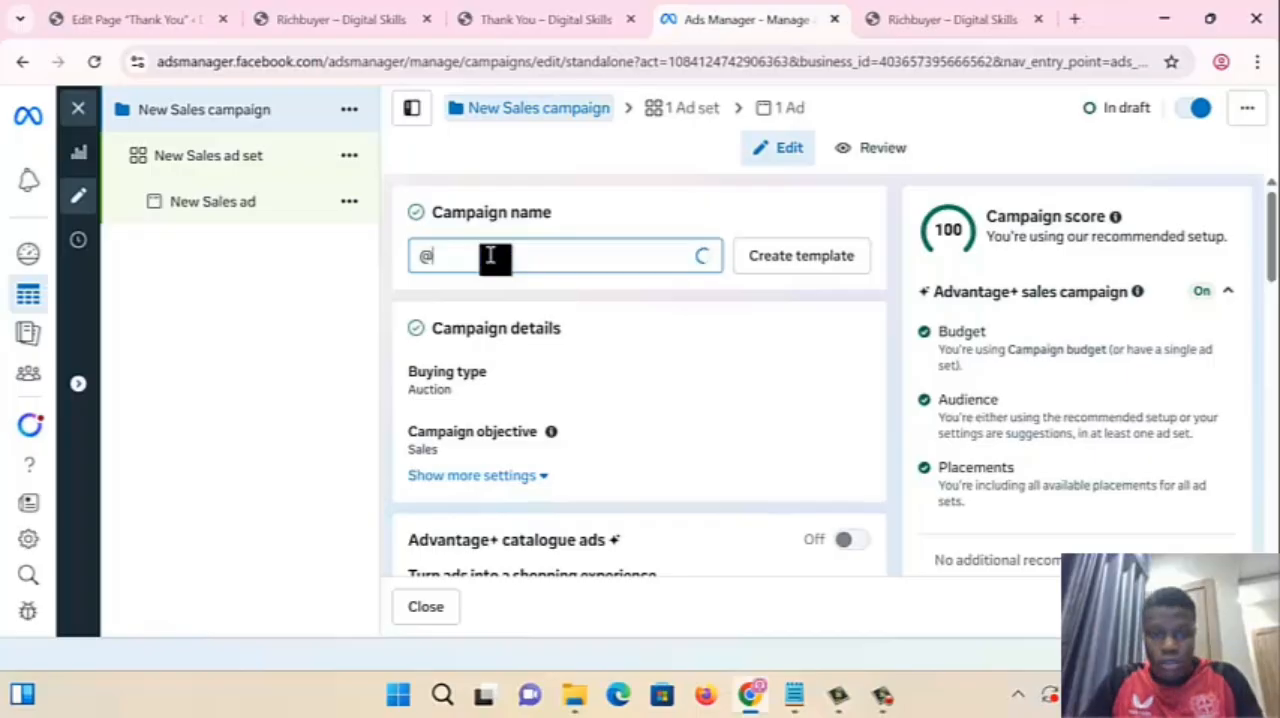
{"action": "key", "text": "BackSpace"}
{"action": "type", "text": "200"}
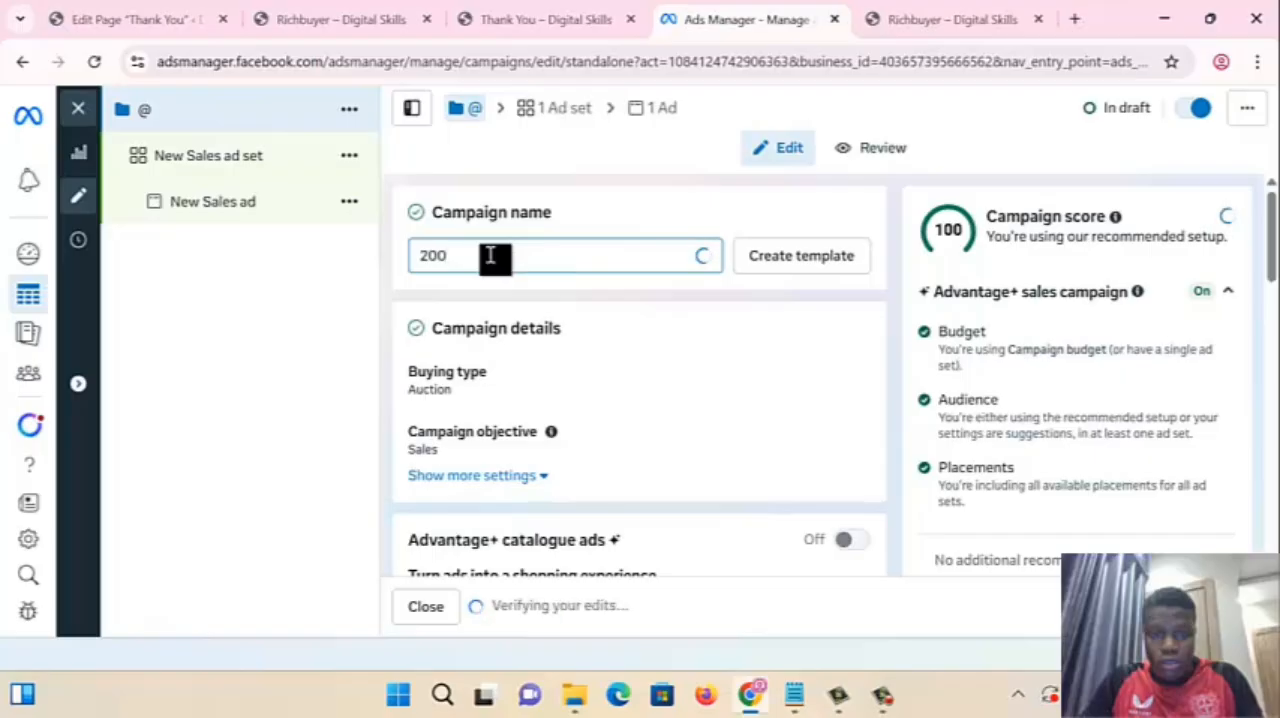
{"action": "type", "text": "k Offer n"}
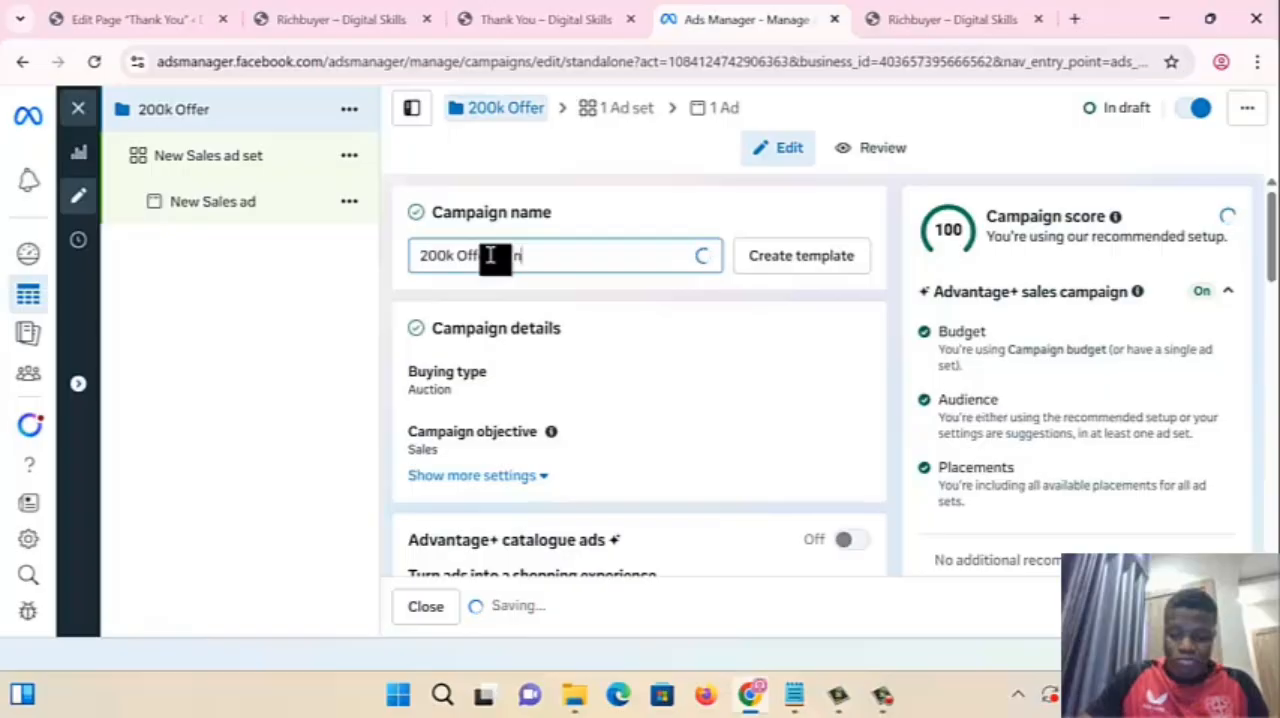
{"action": "key", "text": "BackSpace"}
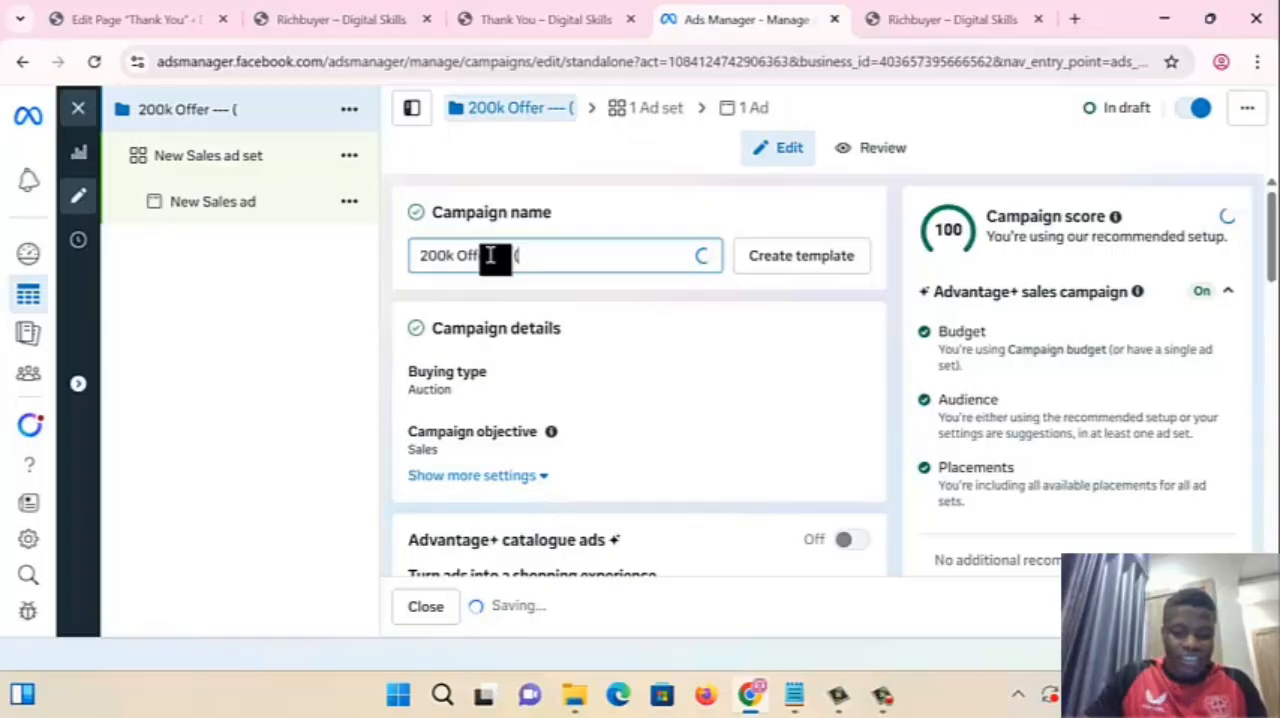
{"action": "type", "text": "10"}
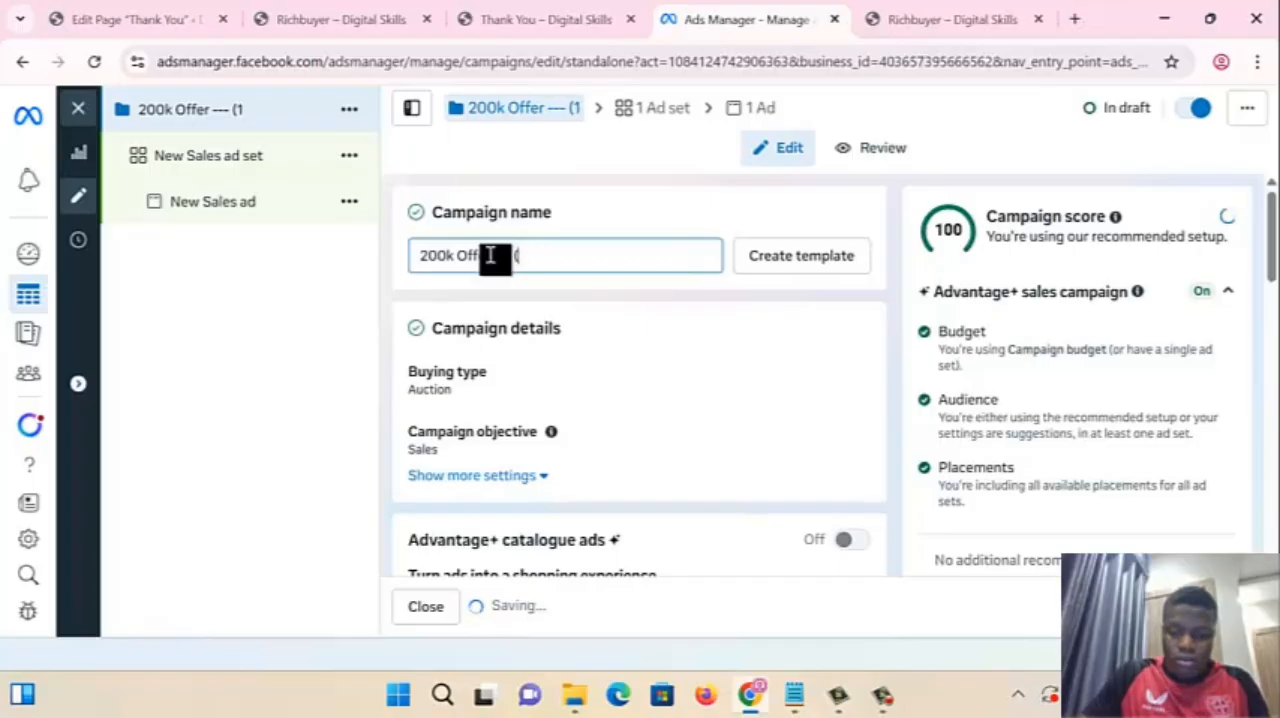
{"action": "type", "text": "20 sale"}
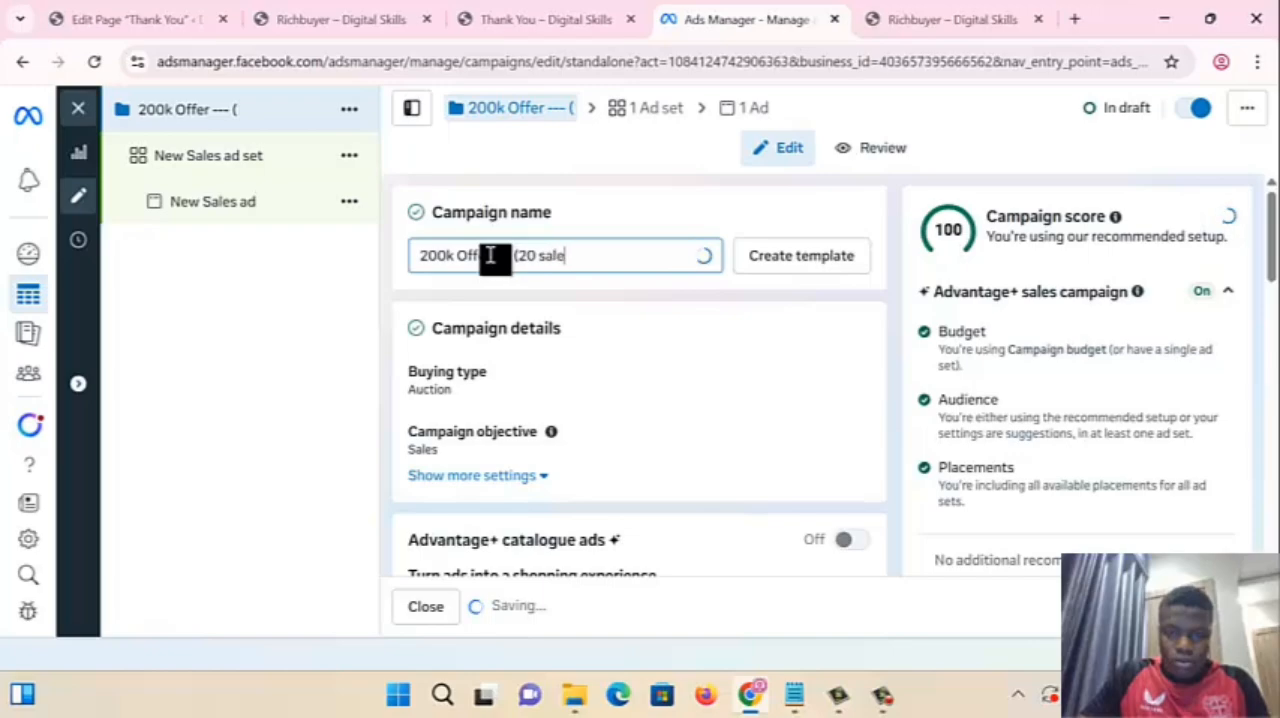
{"action": "type", "text": "s)"}
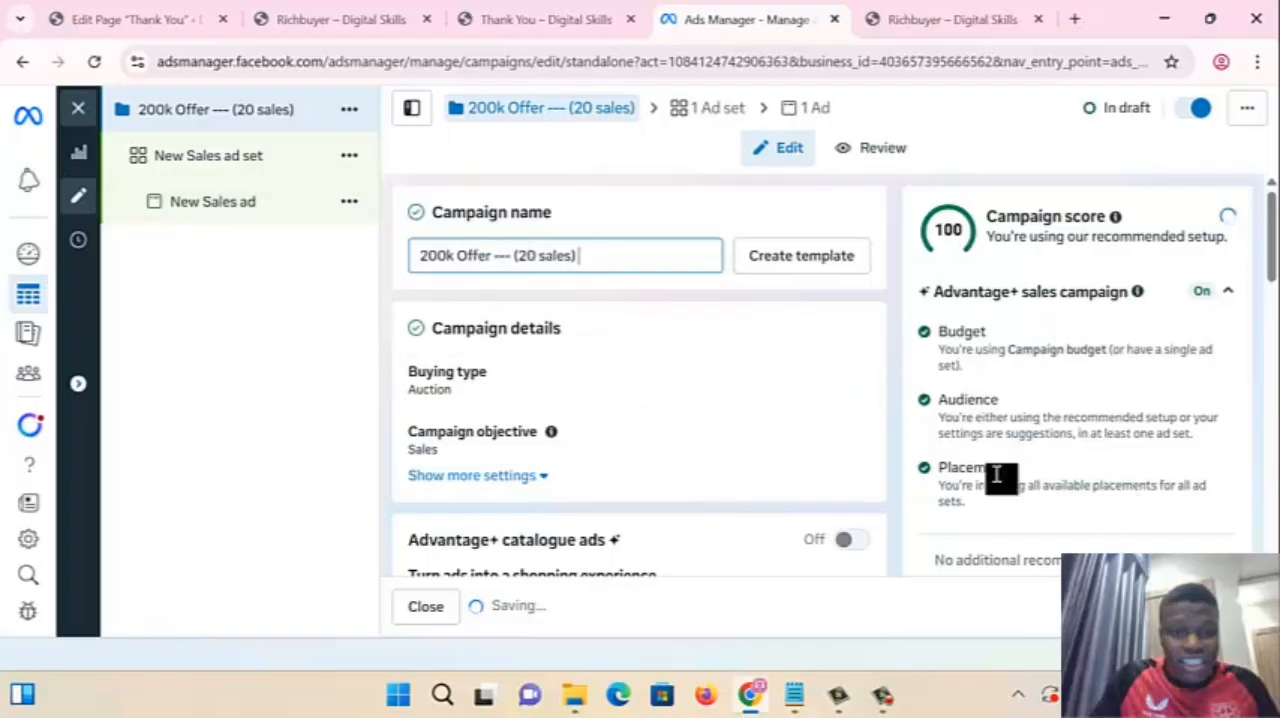
- Set the campaign's budget strategy to Ad set budget and turn off budget sharing with other ad sets
{"action": "scroll", "coordinate": [563, 396], "scroll_direction": "down", "scroll_amount": 4}
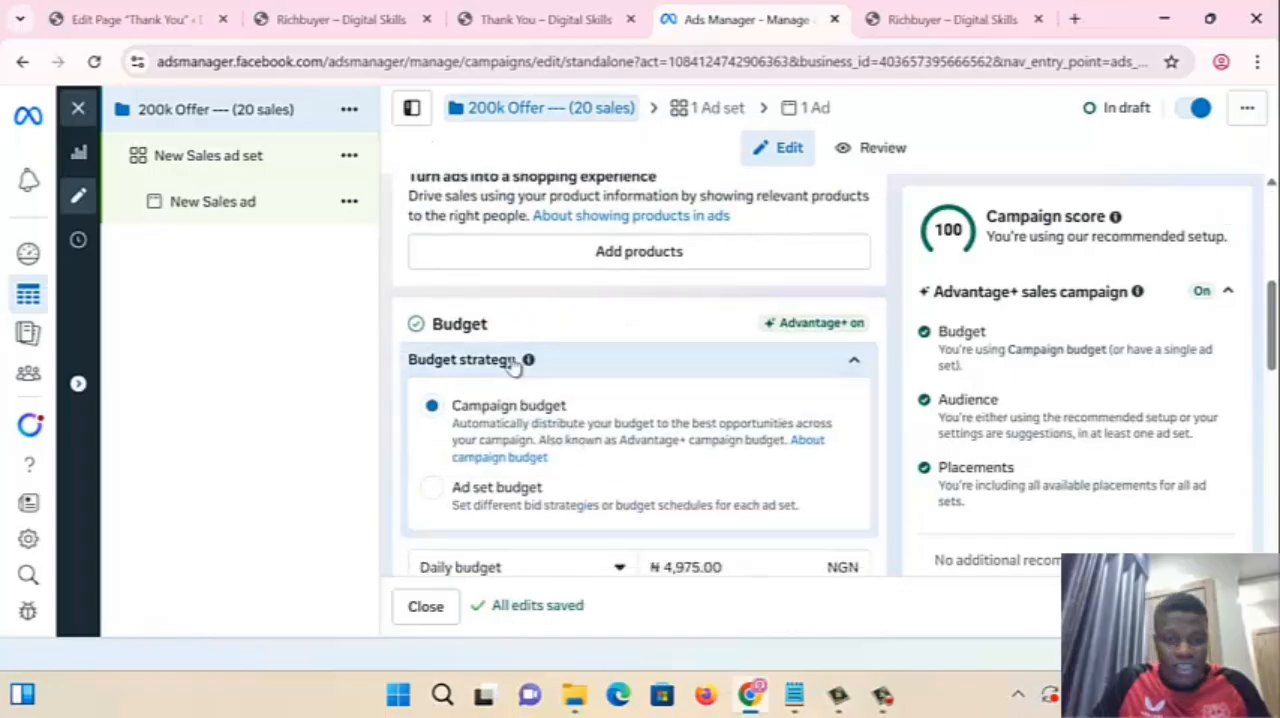
{"action": "left_click", "coordinate": [429, 487]}
{"action": "scroll", "coordinate": [551, 534], "scroll_direction": "down", "scroll_amount": 3}
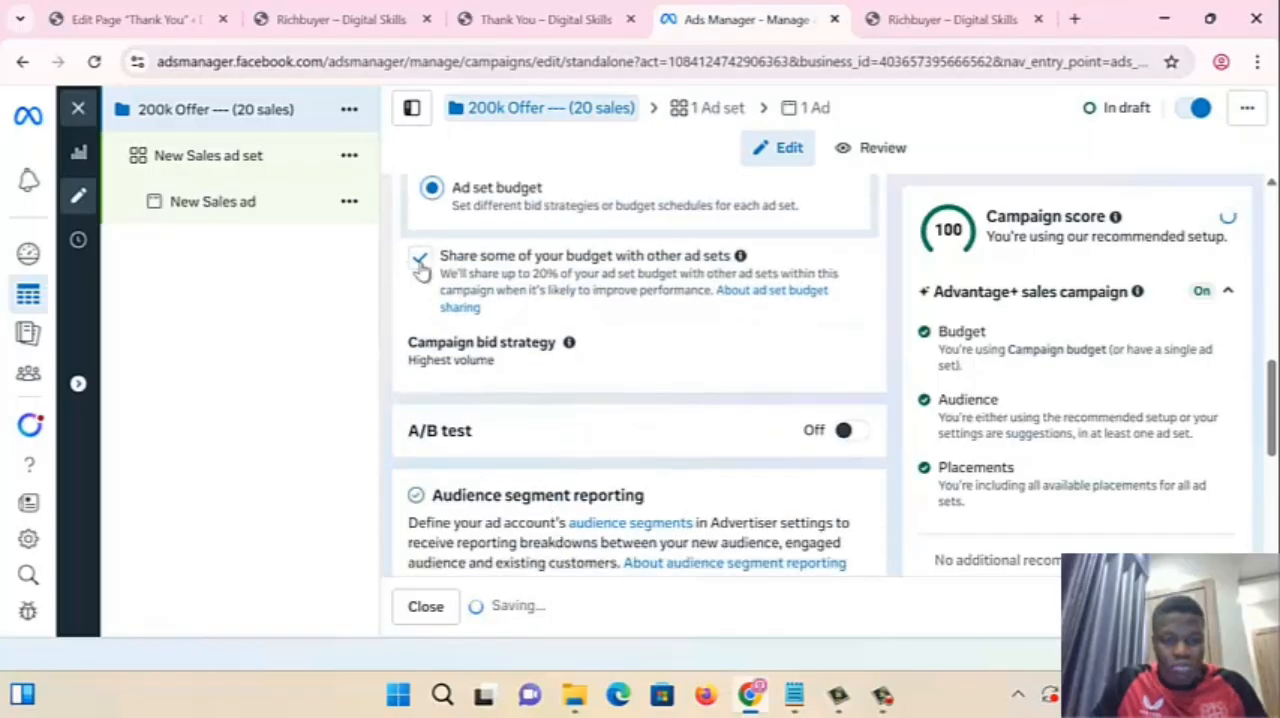
{"action": "left_click", "coordinate": [420, 263]}
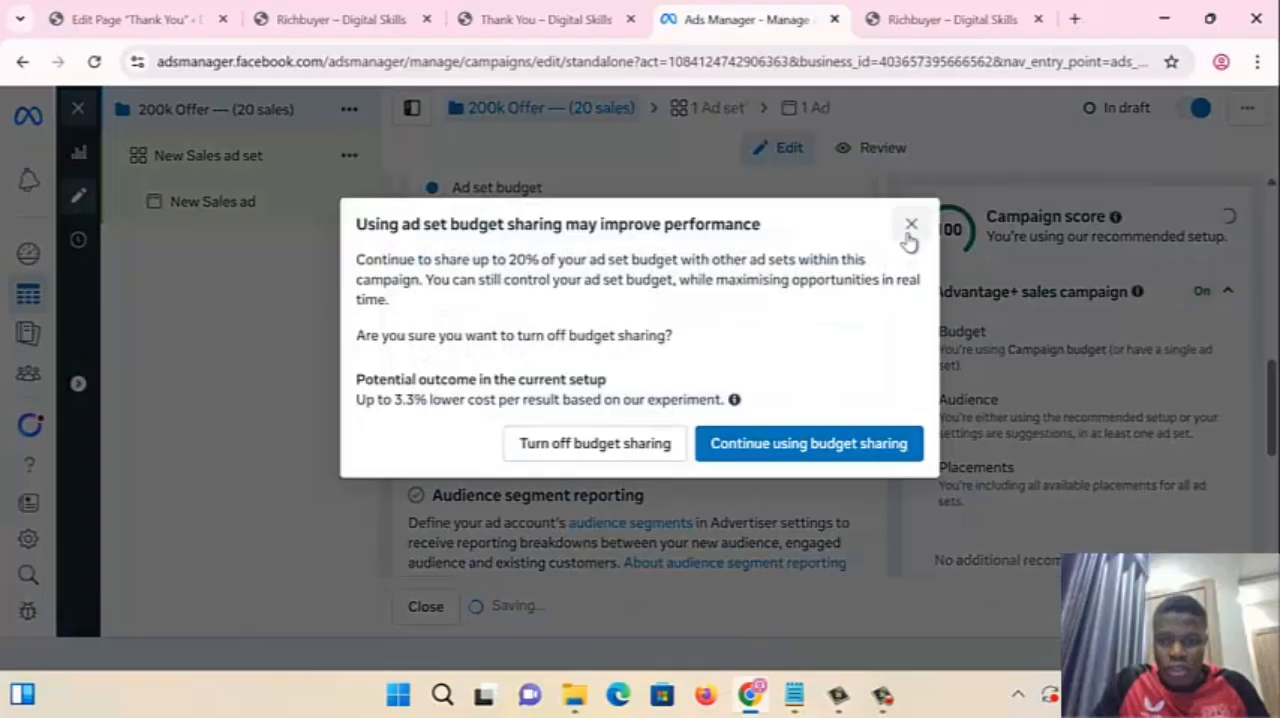
{"action": "left_click", "coordinate": [910, 228]}
{"action": "left_click", "coordinate": [420, 258]}
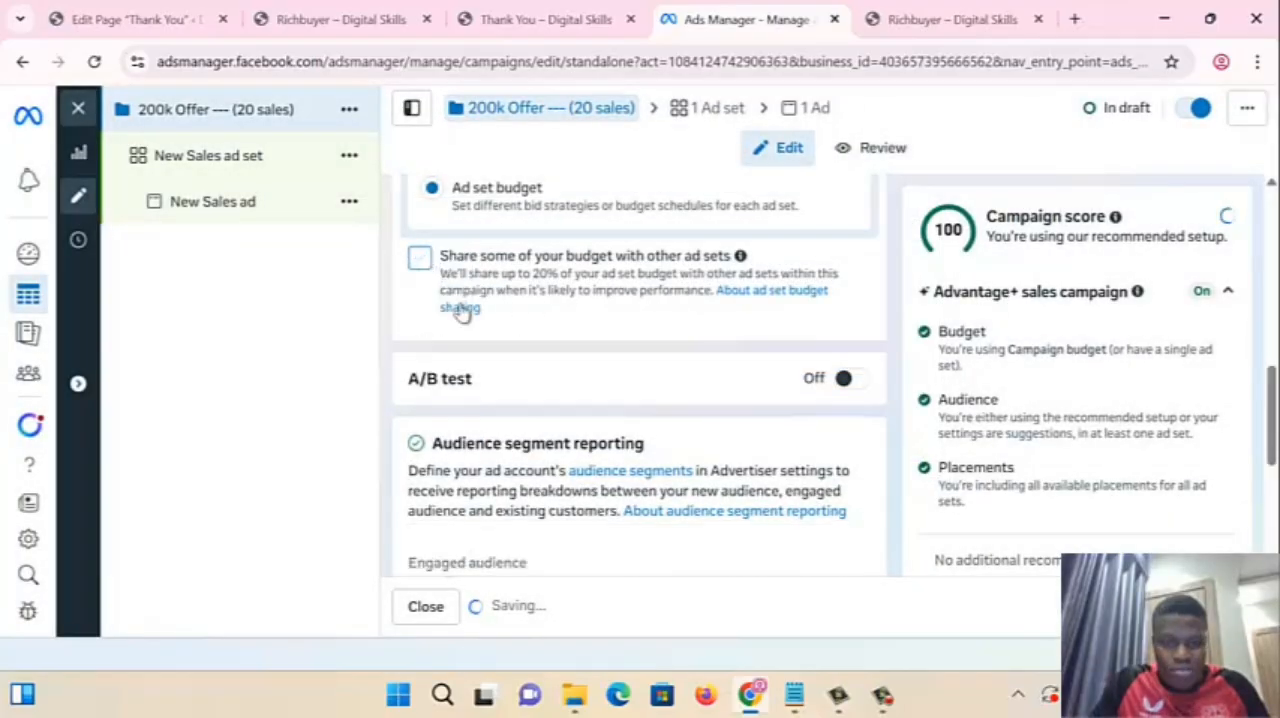
- Continue to the new sales ad set and set its conversion location to the single destination Website
{"action": "scroll", "coordinate": [628, 391], "scroll_direction": "down", "scroll_amount": 4}
{"action": "scroll", "coordinate": [628, 391], "scroll_direction": "up", "scroll_amount": 3}
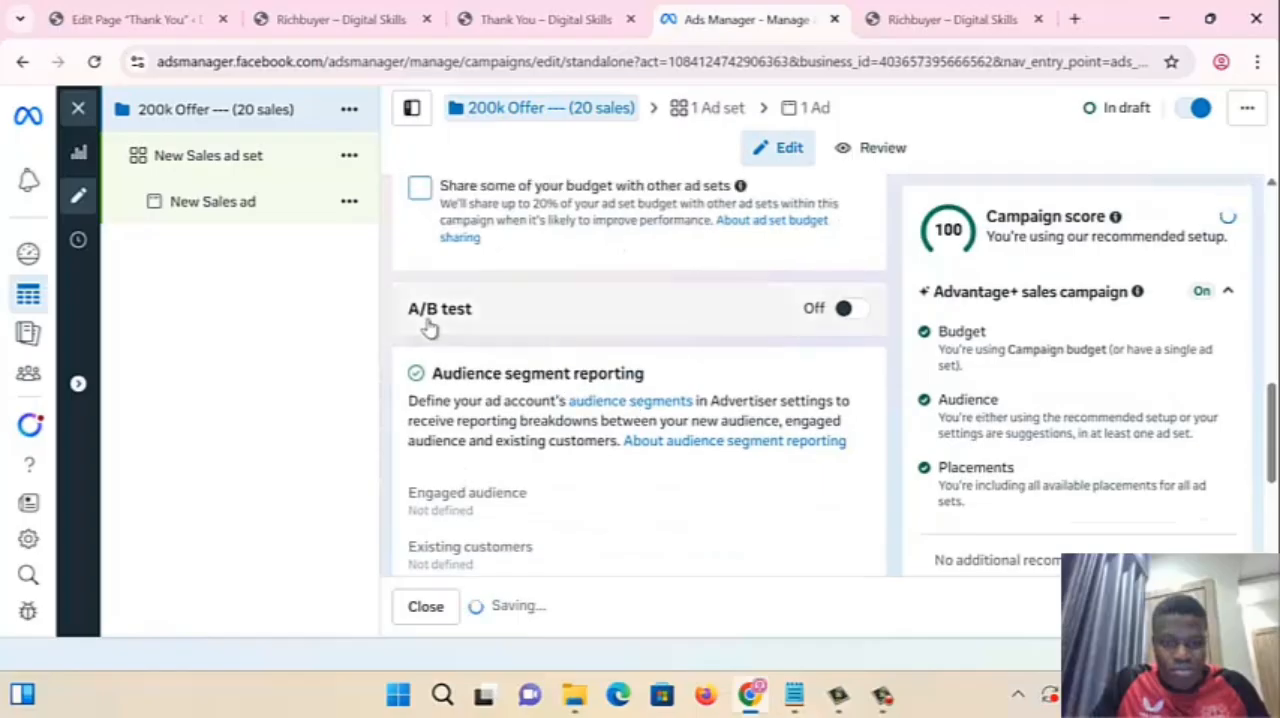
{"action": "scroll", "coordinate": [428, 329], "scroll_direction": "down", "scroll_amount": 3}
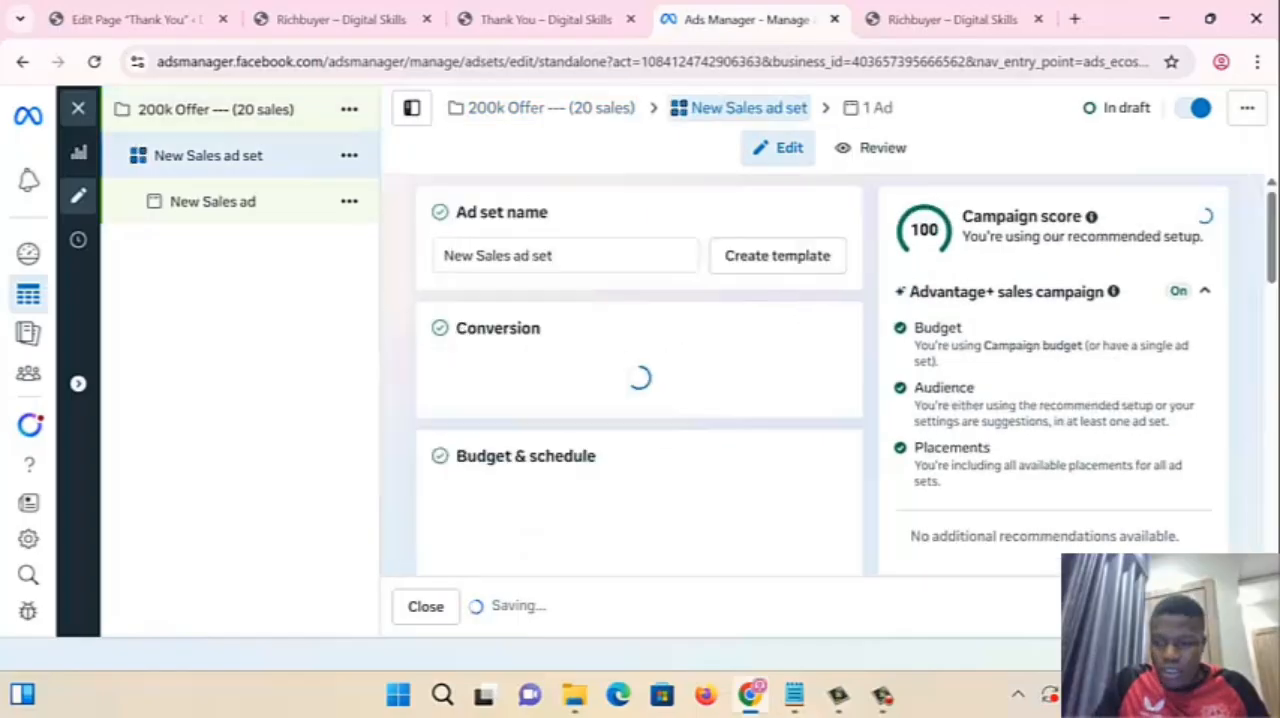
{"action": "scroll", "coordinate": [535, 412], "scroll_direction": "down", "scroll_amount": 1}
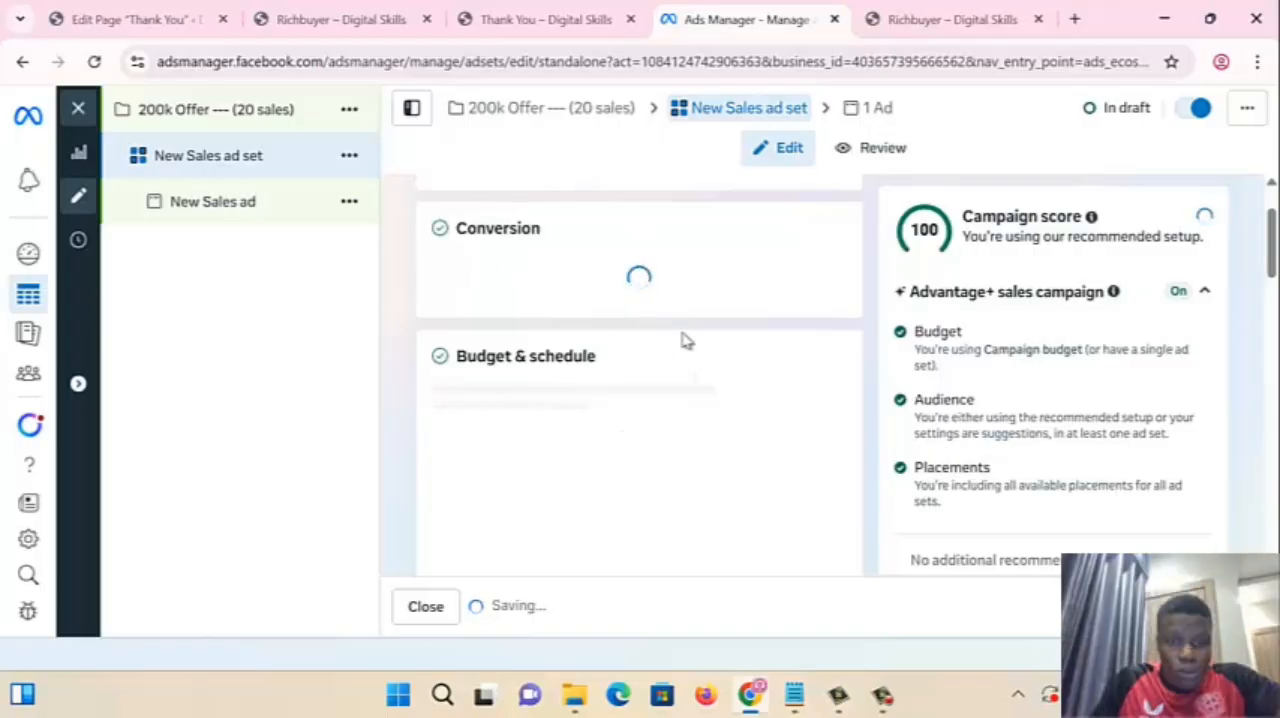
{"action": "scroll", "coordinate": [779, 444], "scroll_direction": "up", "scroll_amount": 1}
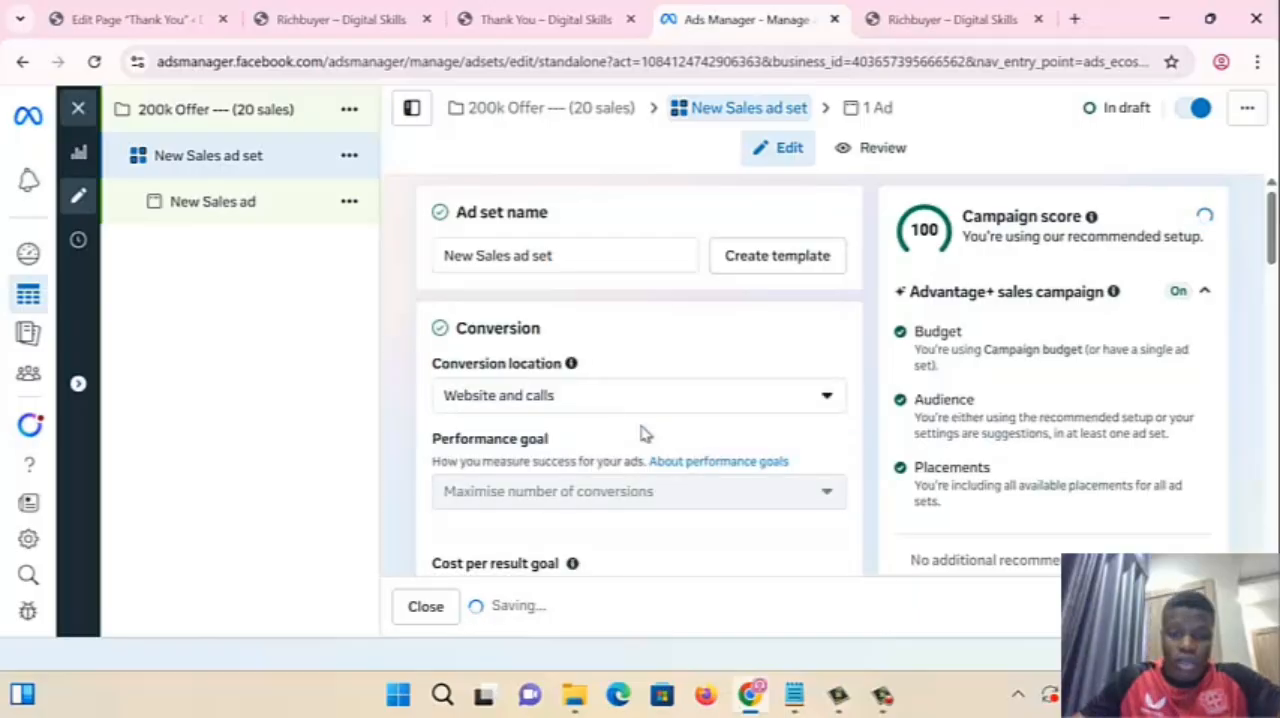
{"action": "scroll", "coordinate": [574, 396], "scroll_direction": "down", "scroll_amount": 2}
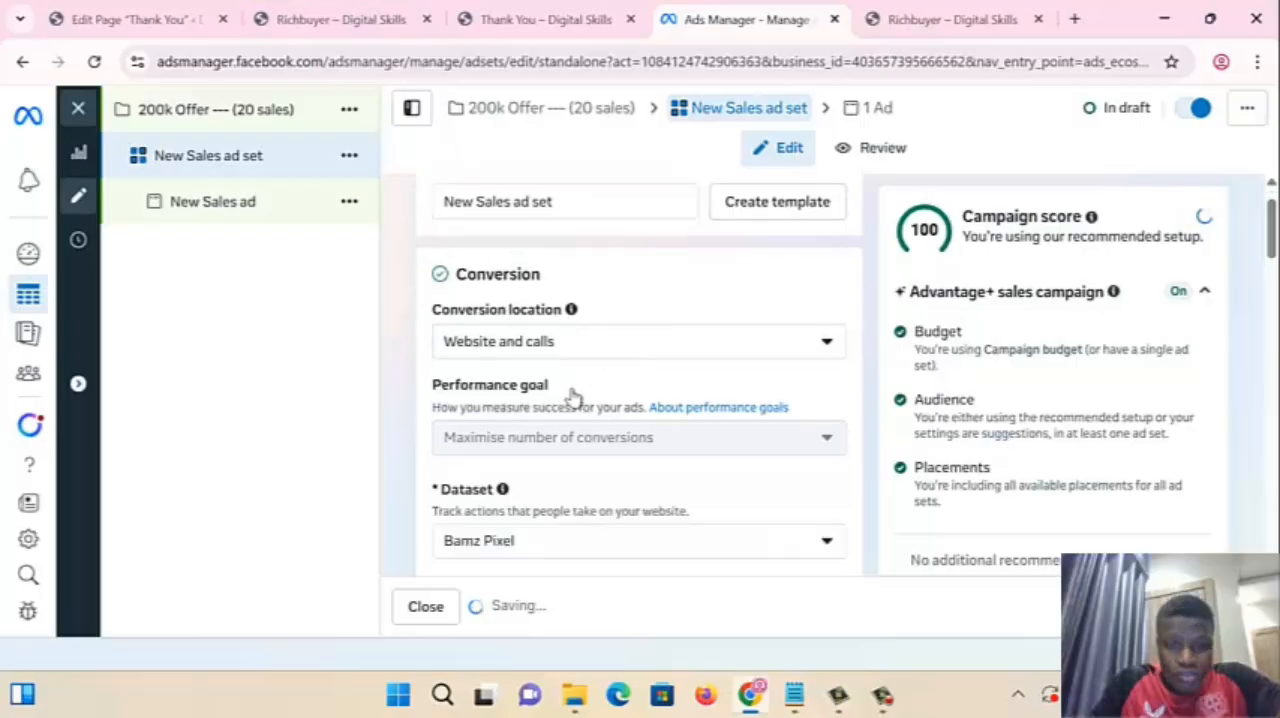
{"action": "scroll", "coordinate": [504, 268], "scroll_direction": "up", "scroll_amount": 2}
{"action": "left_click", "coordinate": [545, 400]}
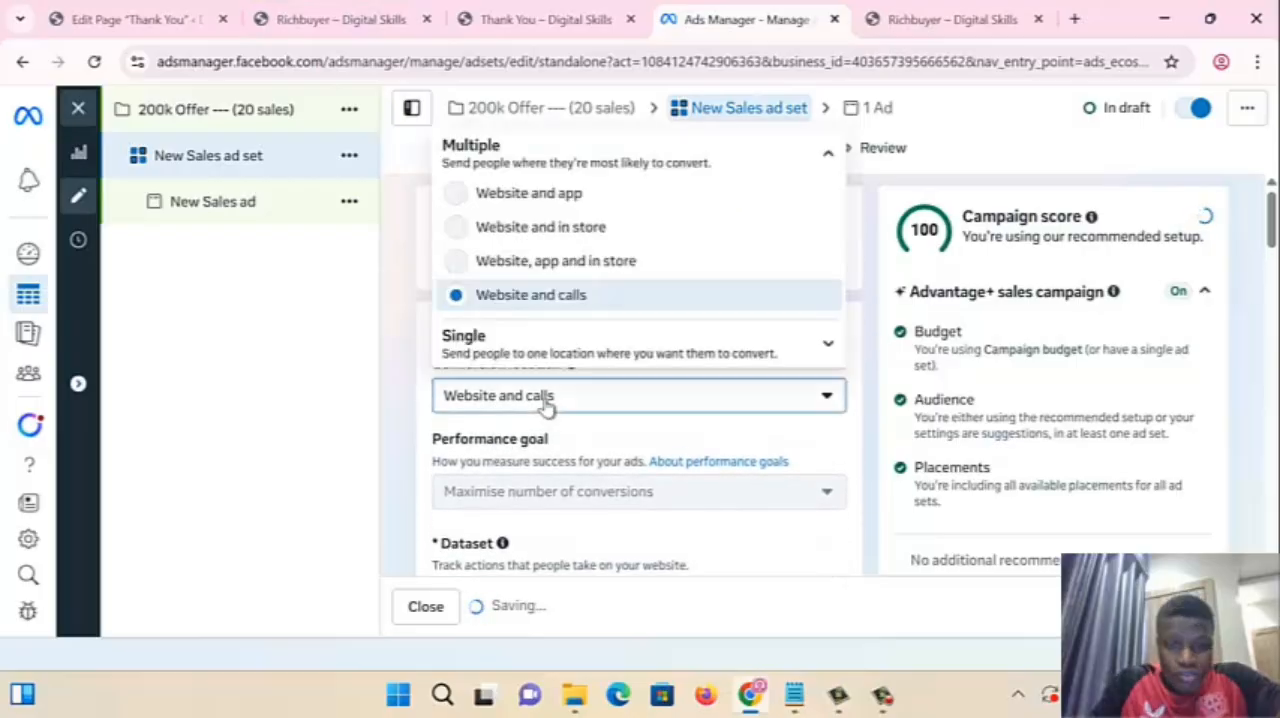
{"action": "scroll", "coordinate": [540, 367], "scroll_direction": "down", "scroll_amount": 1}
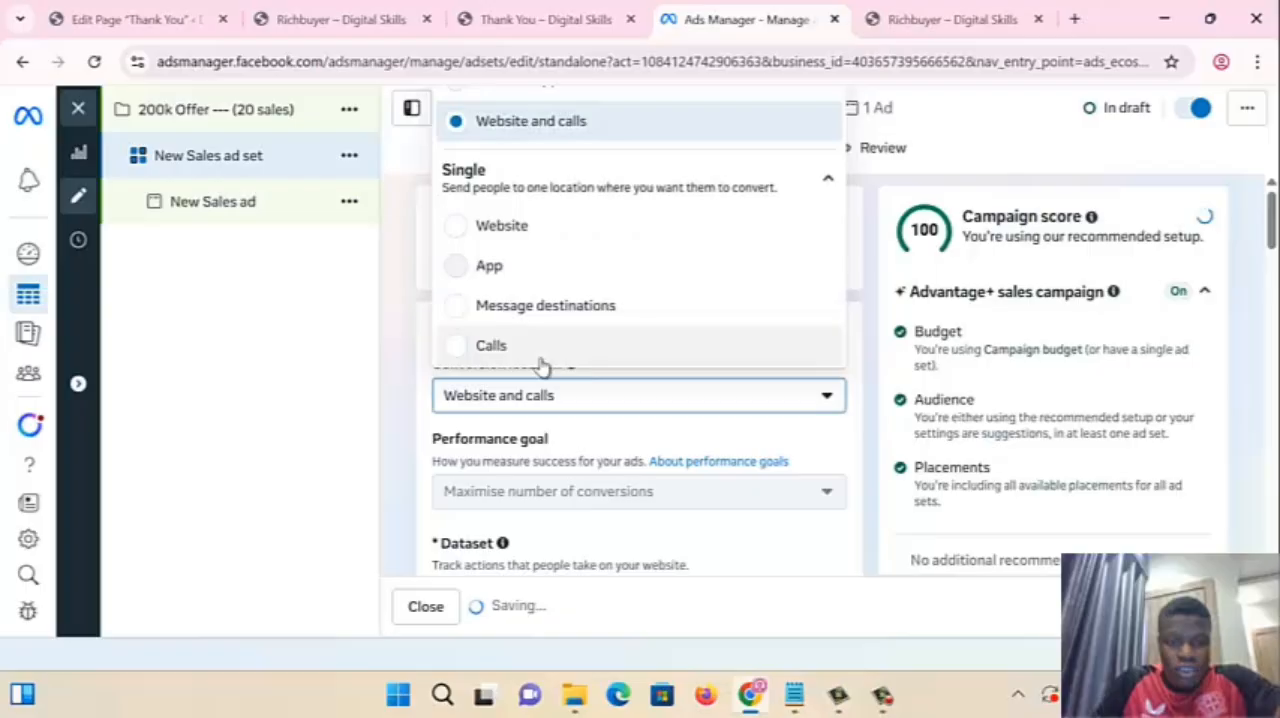
{"action": "left_click", "coordinate": [543, 229]}
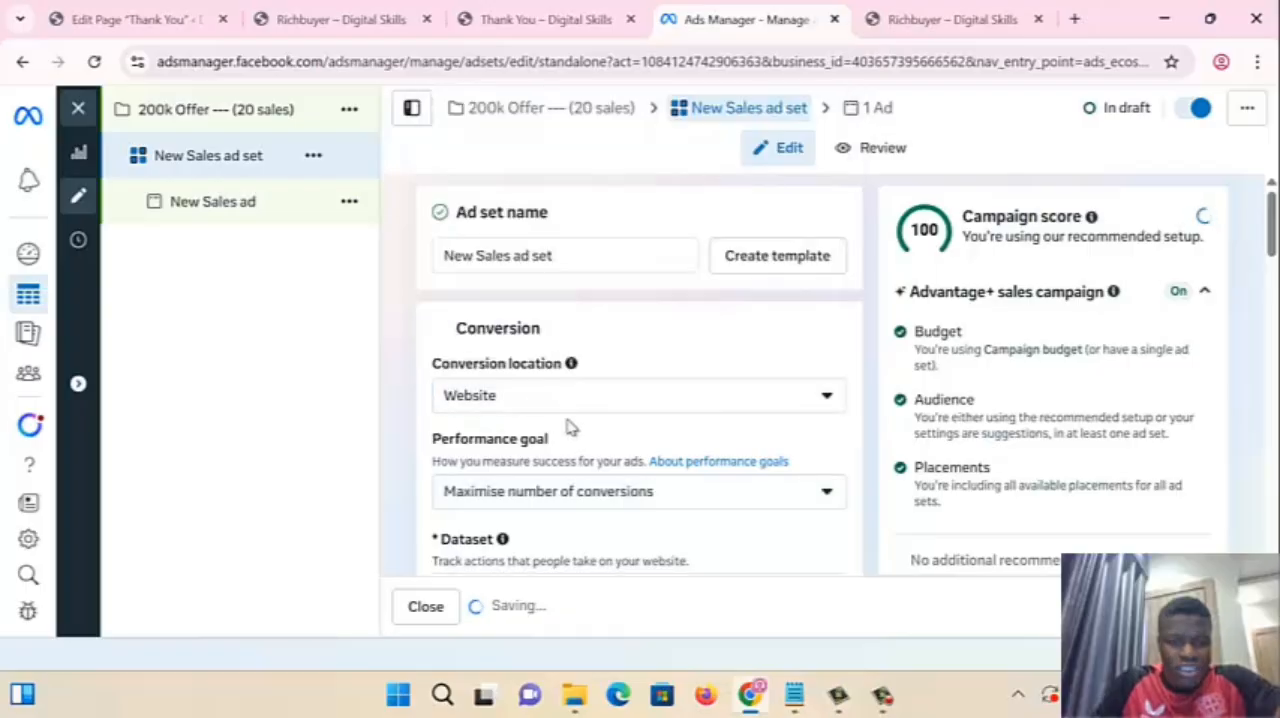
- Choose Purchase as the ad set's conversion event
{"action": "scroll", "coordinate": [571, 429], "scroll_direction": "down", "scroll_amount": 4}
{"action": "scroll", "coordinate": [514, 377], "scroll_direction": "up", "scroll_amount": 2}
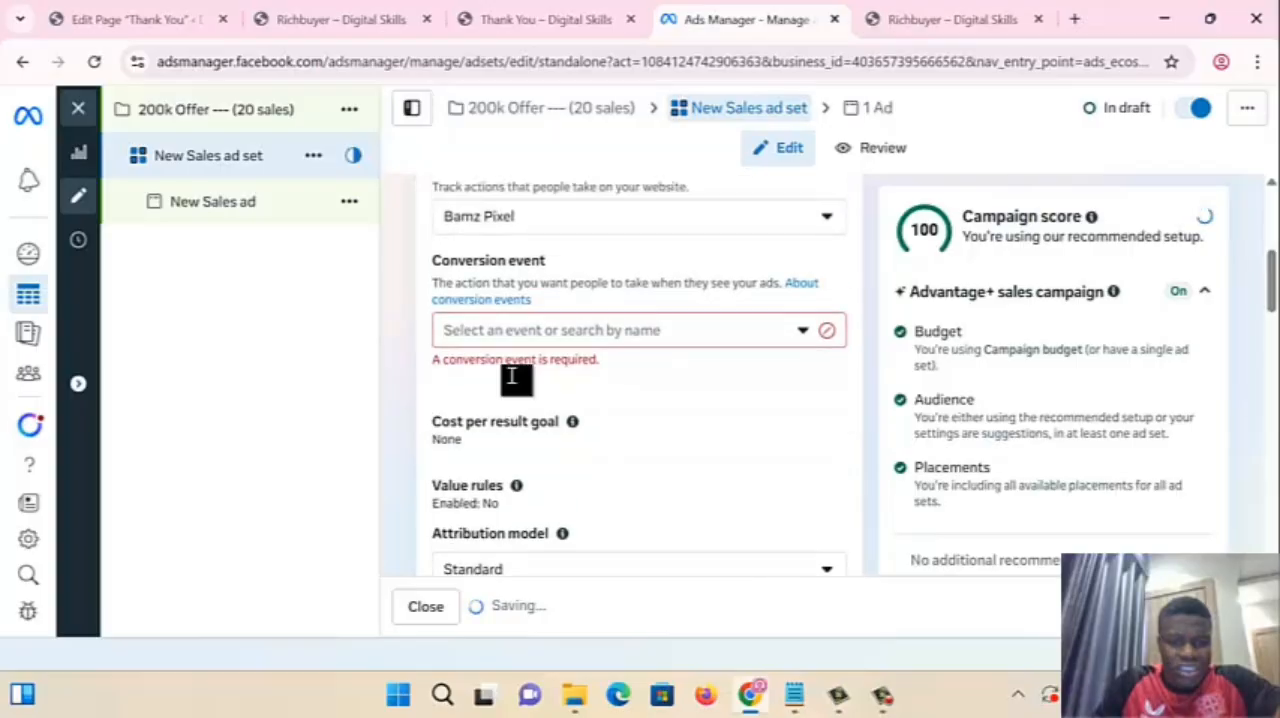
{"action": "scroll", "coordinate": [506, 306], "scroll_direction": "up", "scroll_amount": 2}
{"action": "scroll", "coordinate": [509, 334], "scroll_direction": "down", "scroll_amount": 2}
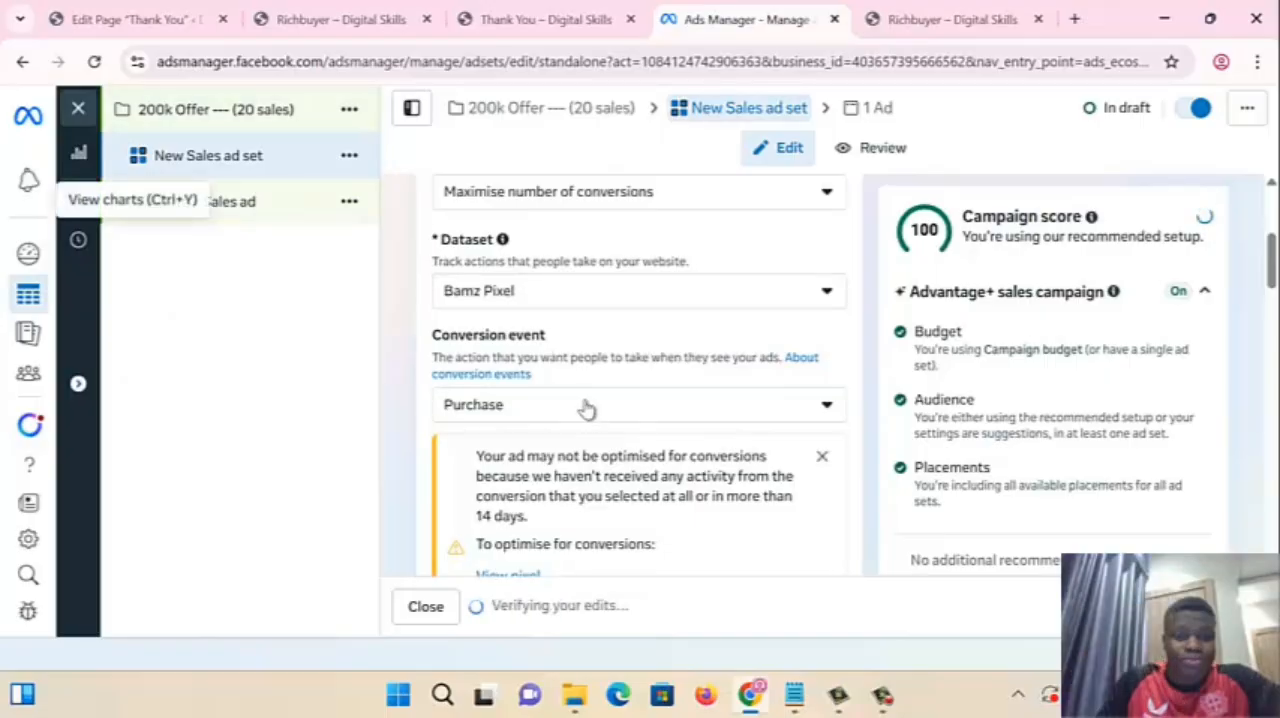
{"action": "scroll", "coordinate": [480, 340], "scroll_direction": "up", "scroll_amount": 2}
{"action": "scroll", "coordinate": [480, 340], "scroll_direction": "up", "scroll_amount": 1}
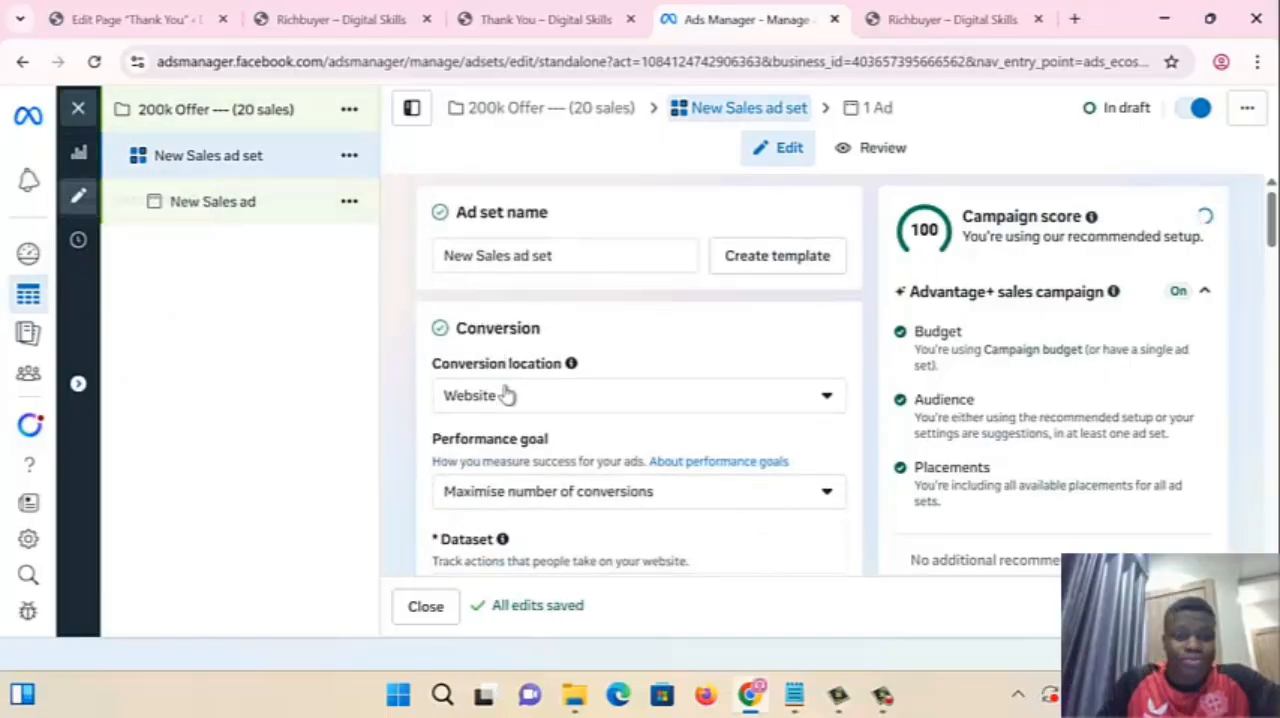
- Review the ad set's conversion settings and find Purchase among the available conversion events
{"action": "scroll", "coordinate": [503, 400], "scroll_direction": "down", "scroll_amount": 2}
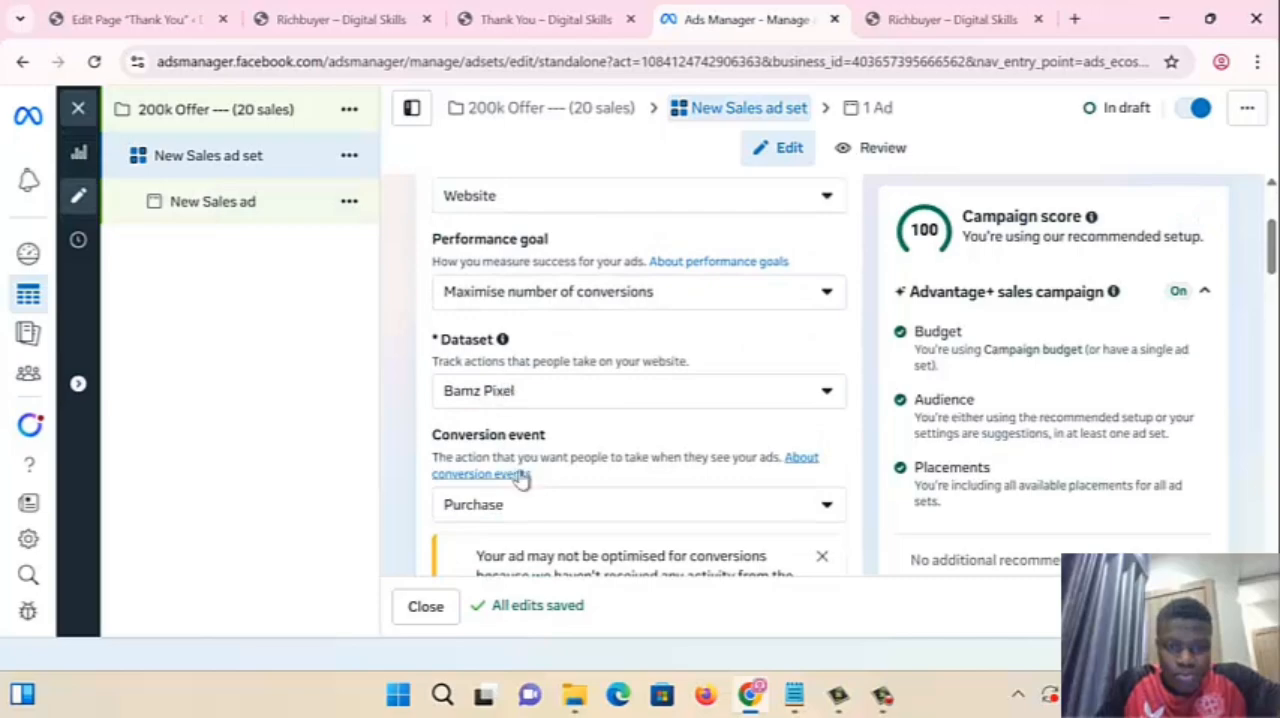
{"action": "scroll", "coordinate": [506, 330], "scroll_direction": "down", "scroll_amount": 1}
{"action": "left_click_drag", "start_coordinate": [458, 343], "coordinate": [428, 340]}
{"action": "left_click", "coordinate": [558, 342]}
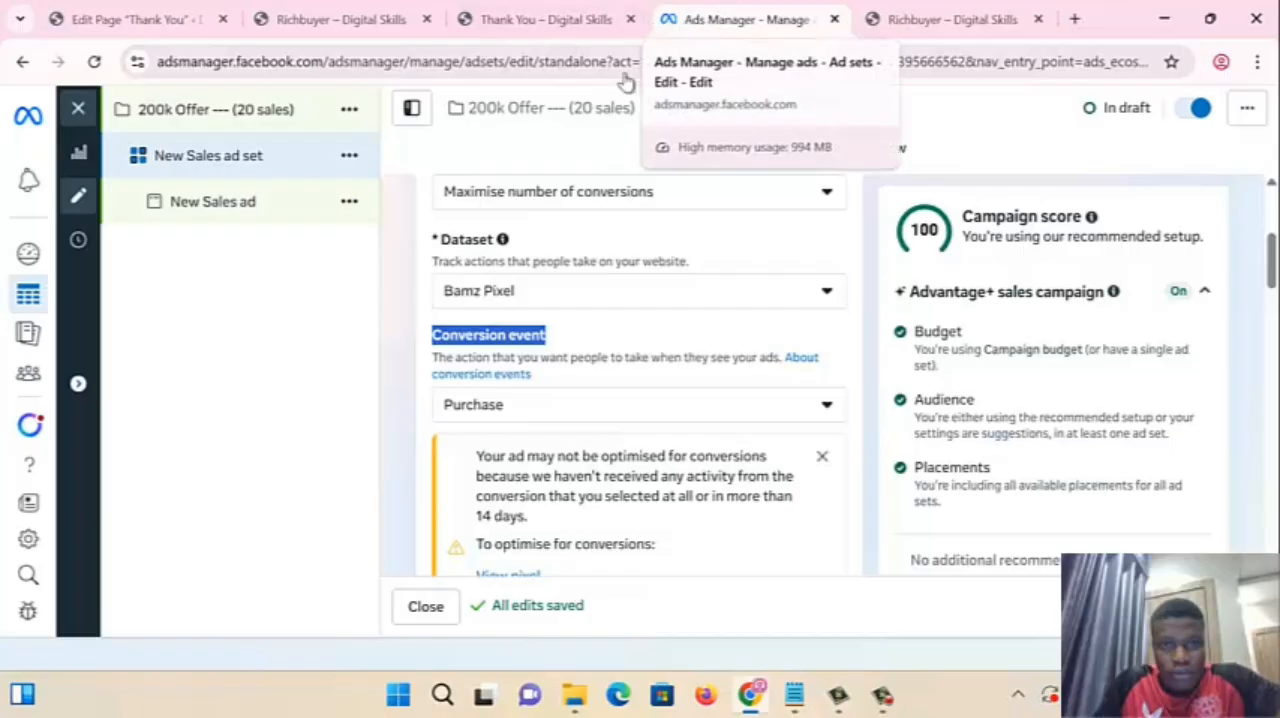
{"action": "left_click", "coordinate": [466, 404]}
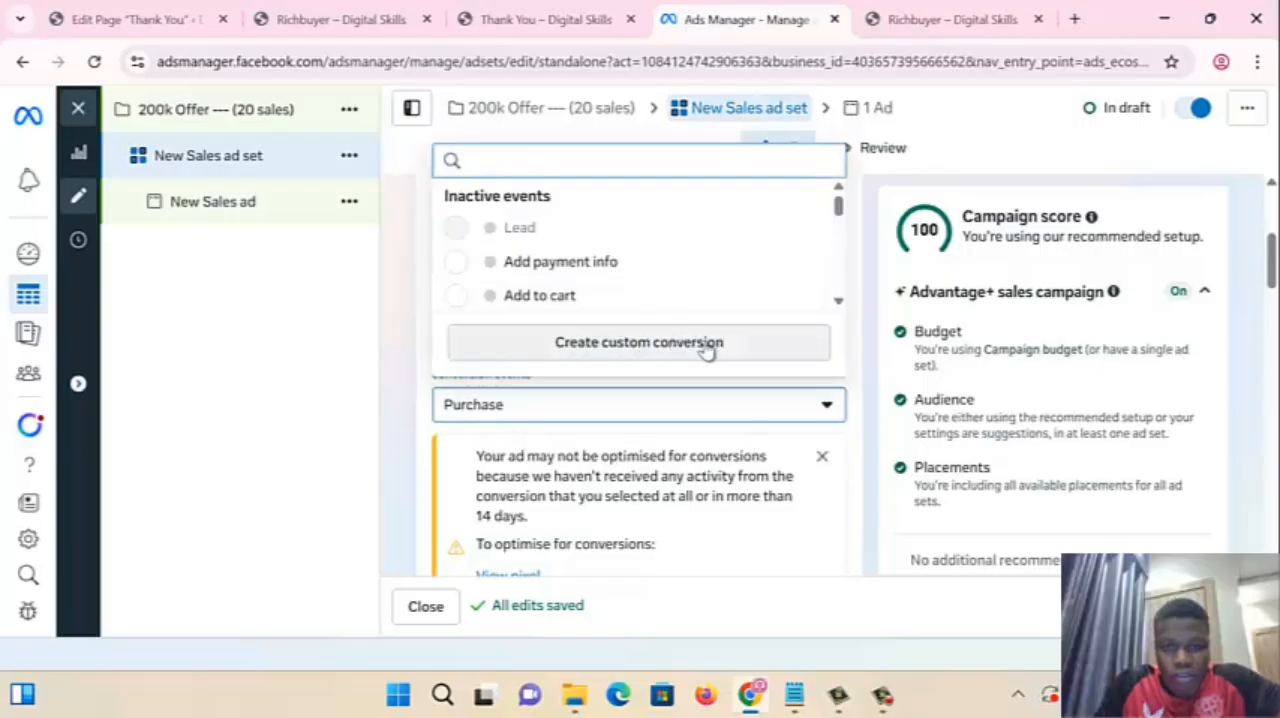
{"action": "scroll", "coordinate": [535, 275], "scroll_direction": "down", "scroll_amount": 3}
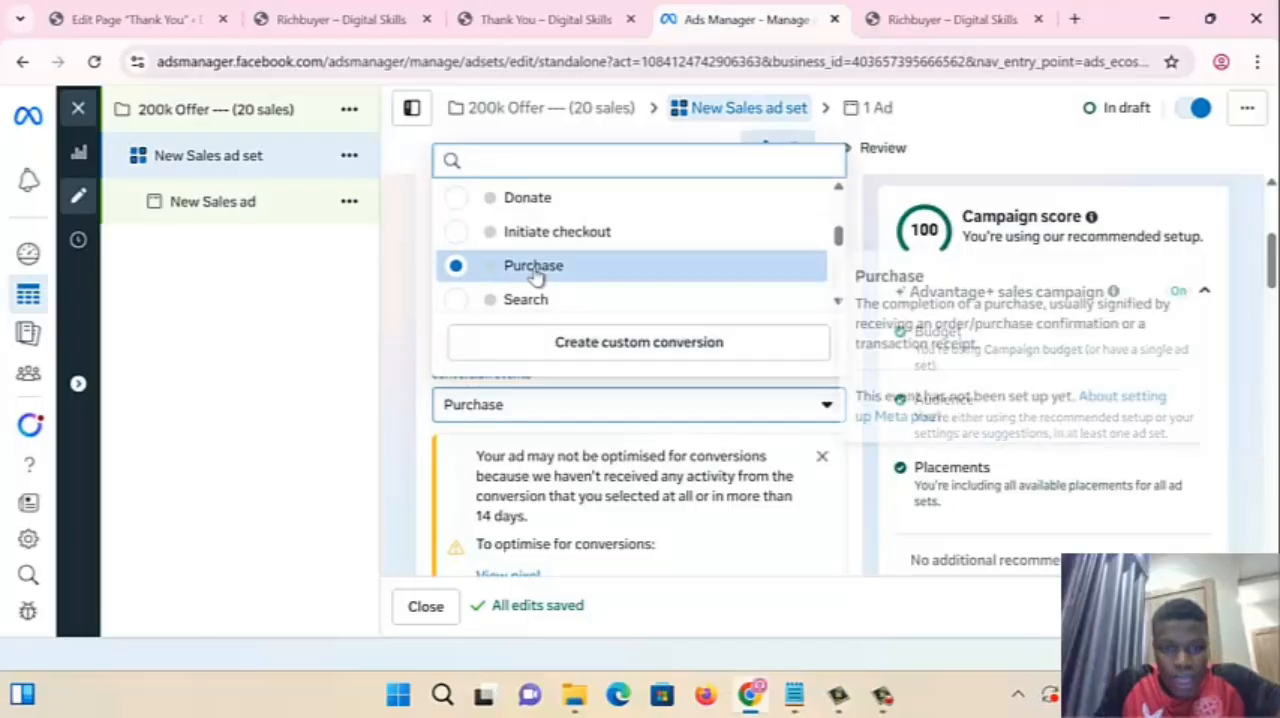
{"action": "left_click", "coordinate": [405, 440]}
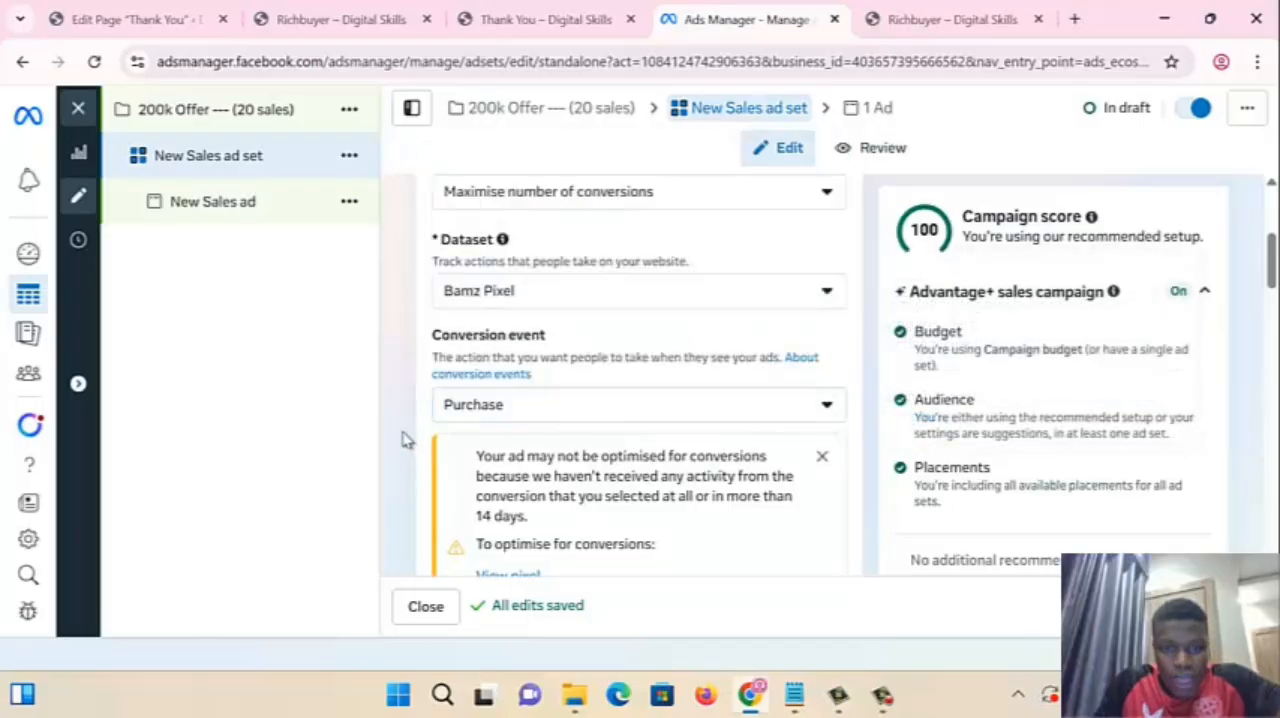
- Look at the live Thank You page and return to the ad set in Ads Manager
{"action": "left_click", "coordinate": [948, 22]}
{"action": "left_click", "coordinate": [535, 18]}
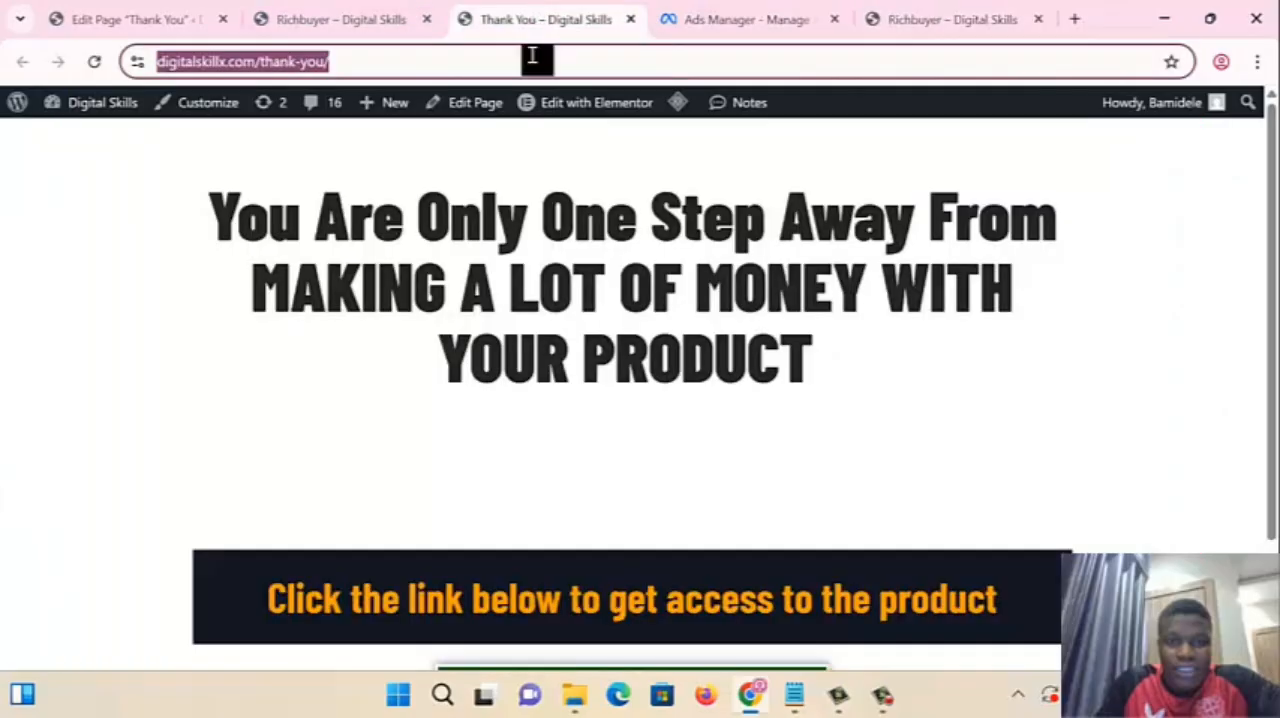
{"action": "left_click", "coordinate": [760, 20]}
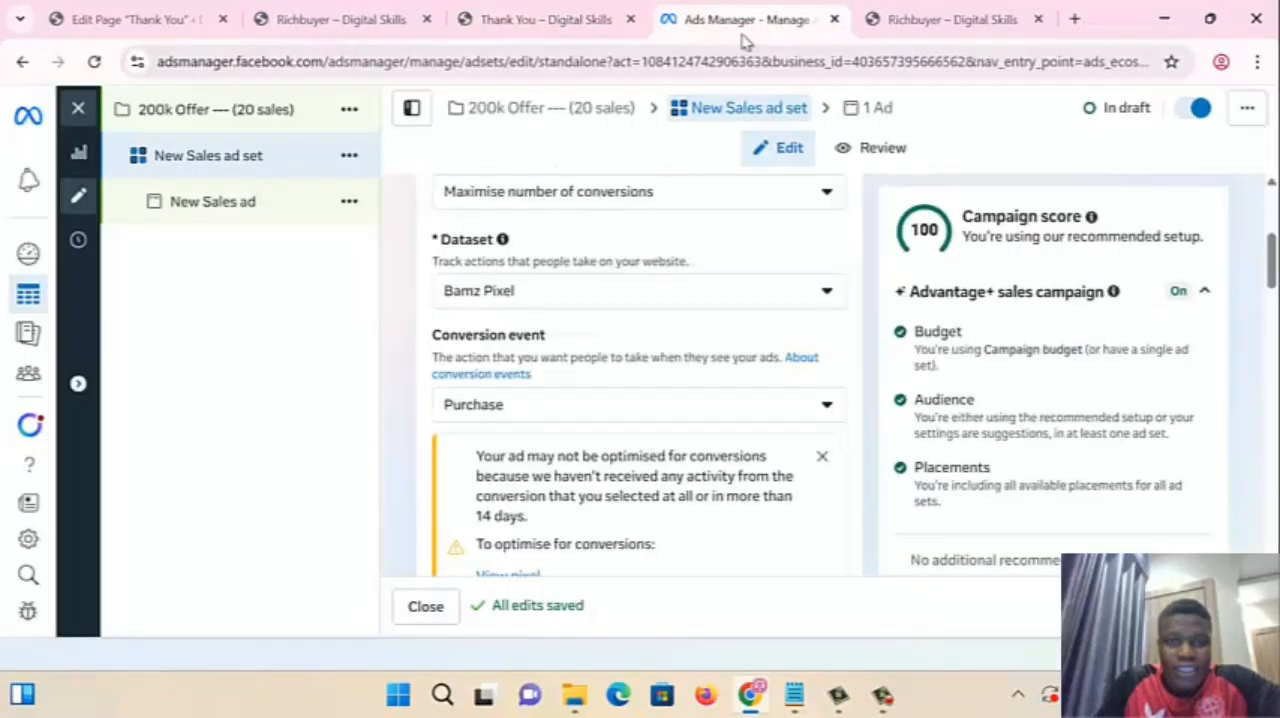
{"action": "left_click", "coordinate": [515, 405]}
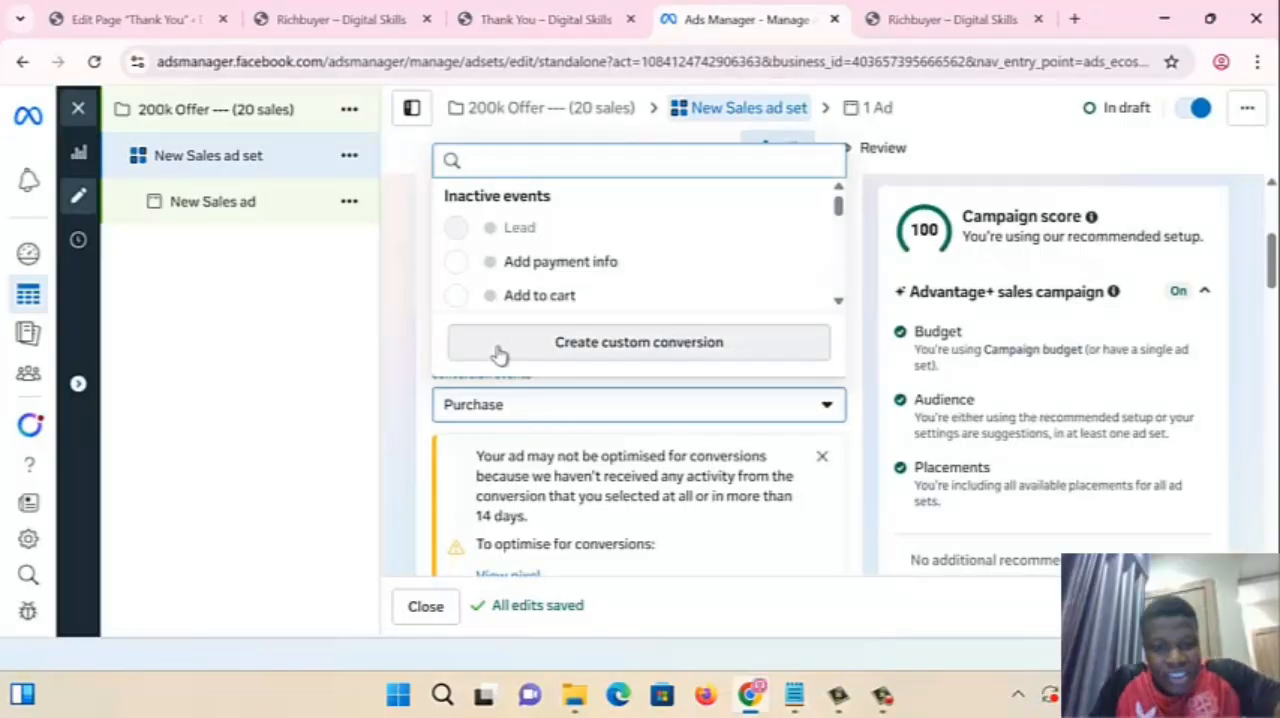
{"action": "left_click", "coordinate": [417, 412]}
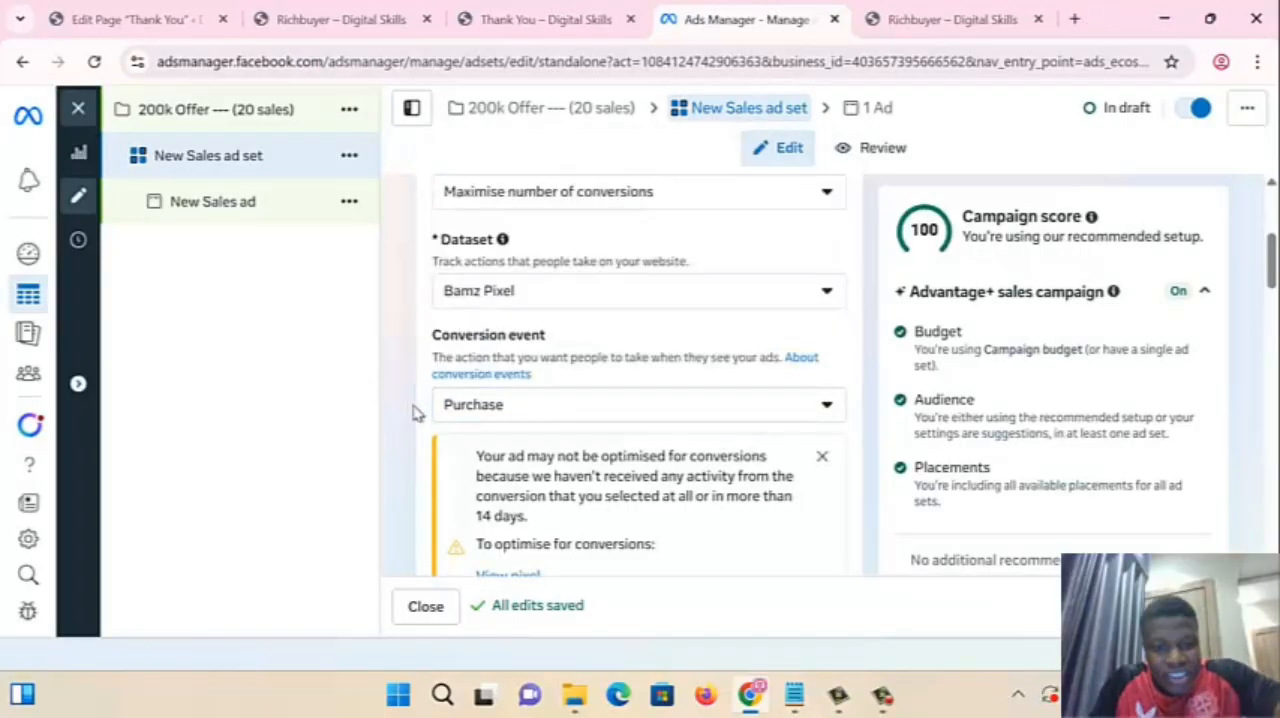
{"action": "left_click", "coordinate": [517, 410]}
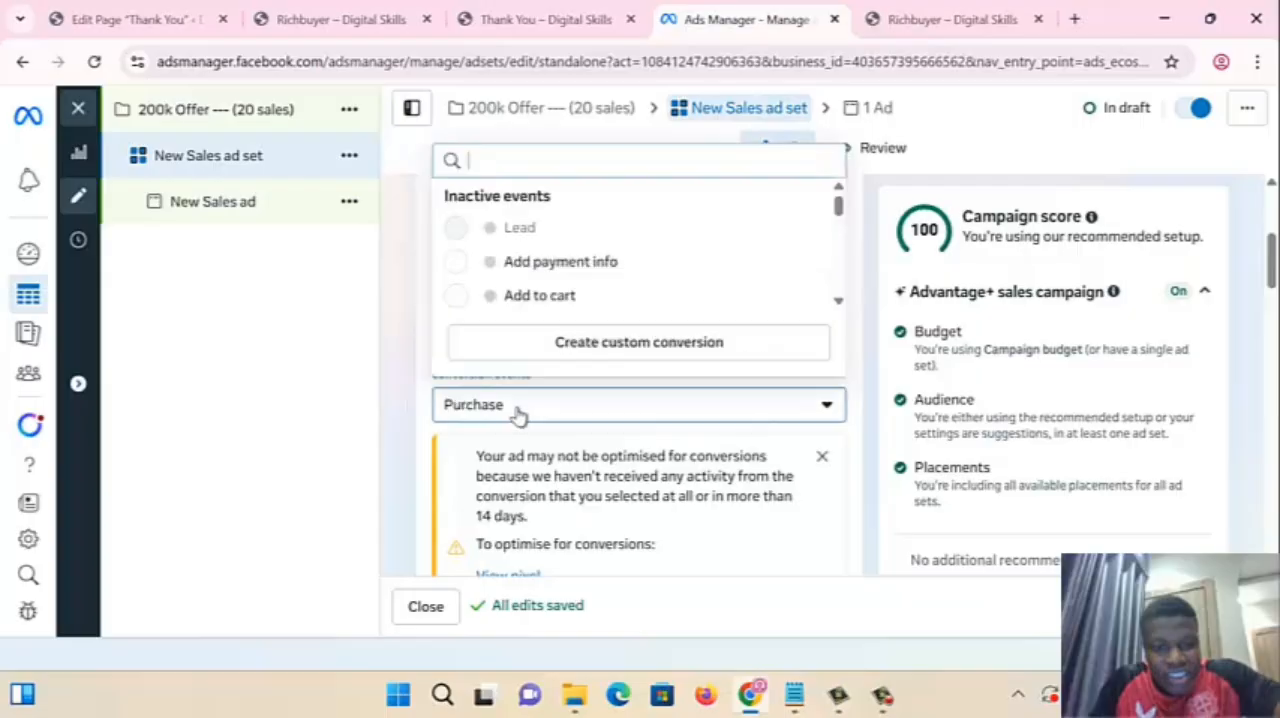
{"action": "left_click", "coordinate": [606, 344]}
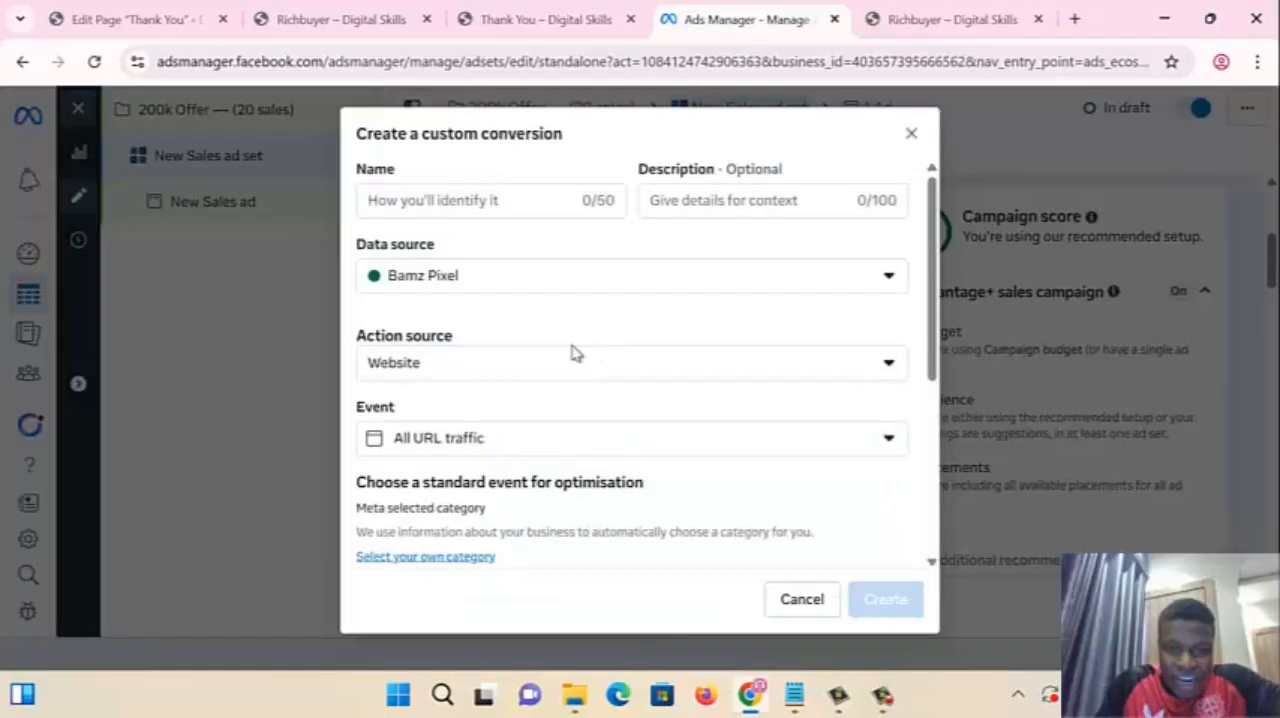
{"action": "left_click", "coordinate": [476, 445]}
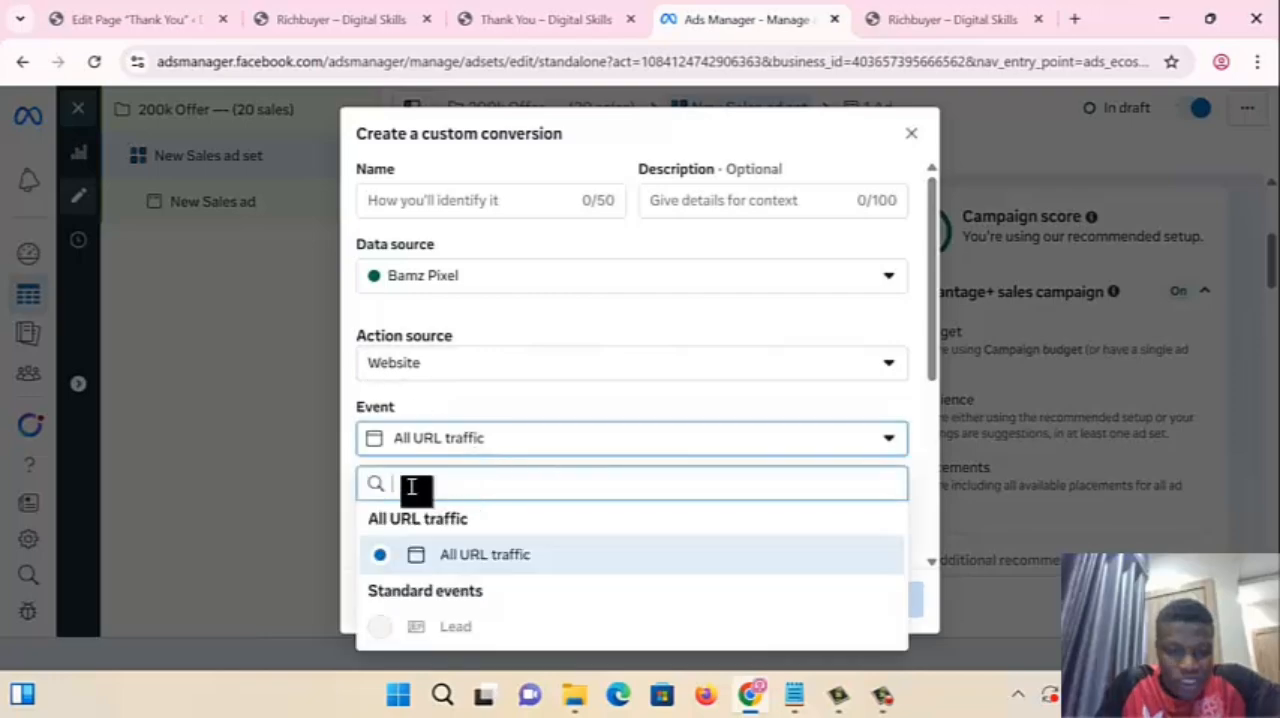
{"action": "type", "text": "purchase"}
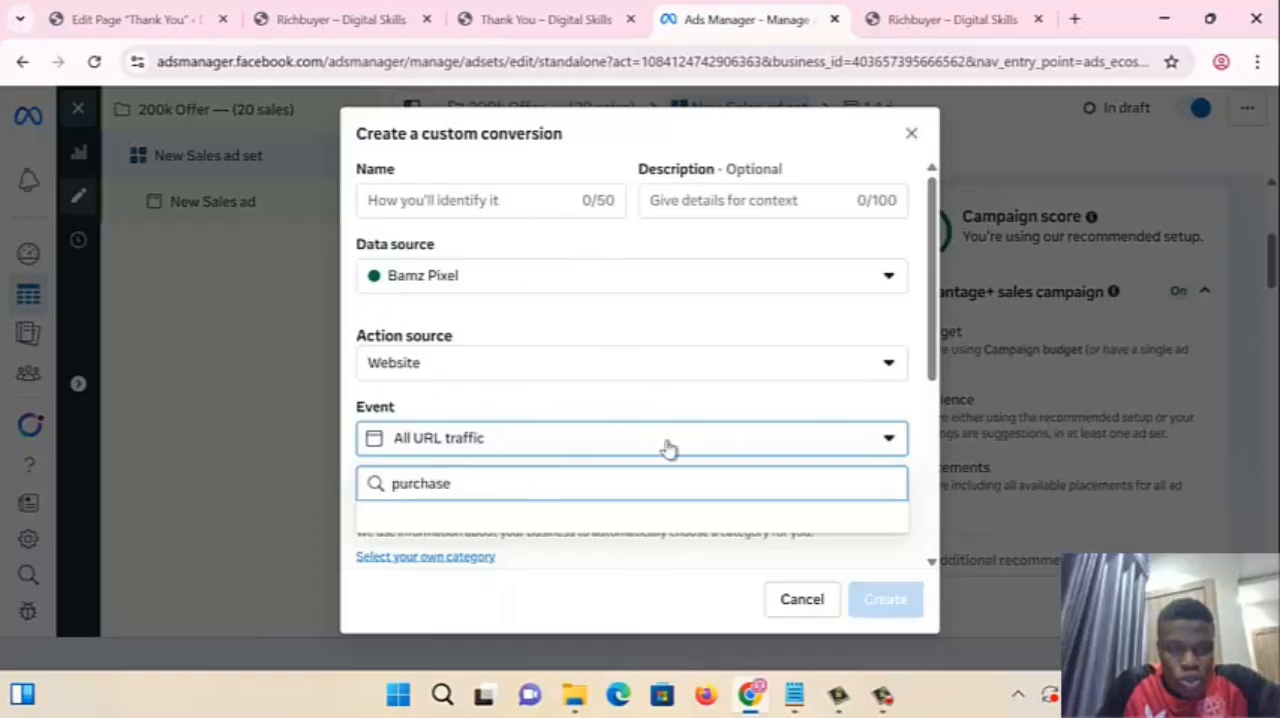
{"action": "double_click", "coordinate": [466, 486]}
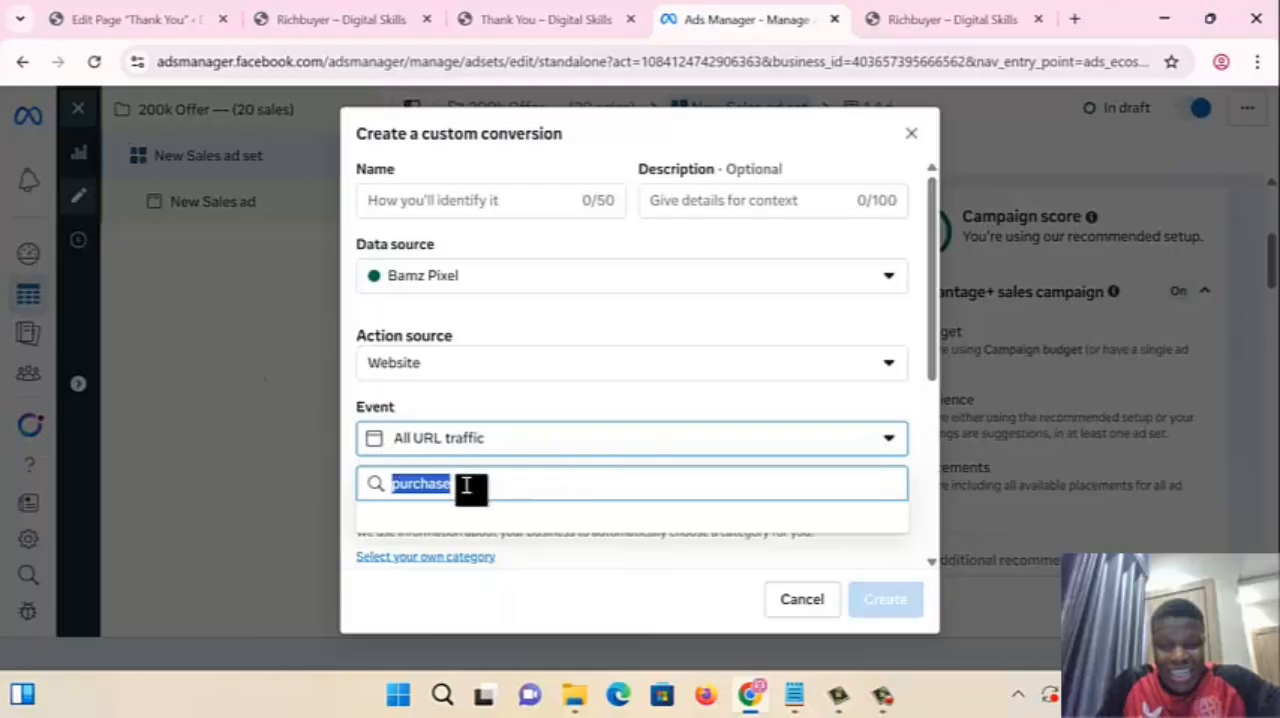
{"action": "left_click", "coordinate": [910, 134]}
- Search the conversion events for "pu" and pick Purchase for the ad set
{"action": "left_click", "coordinate": [508, 405]}
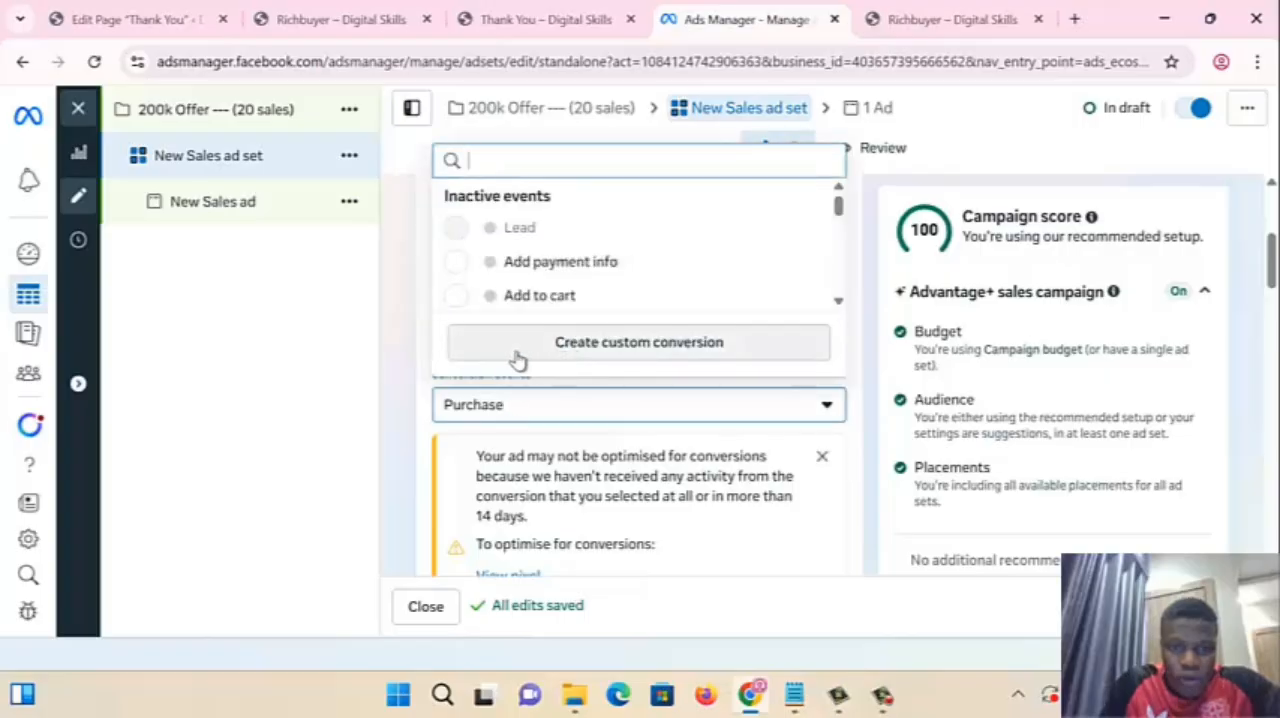
{"action": "type", "text": "pu"}
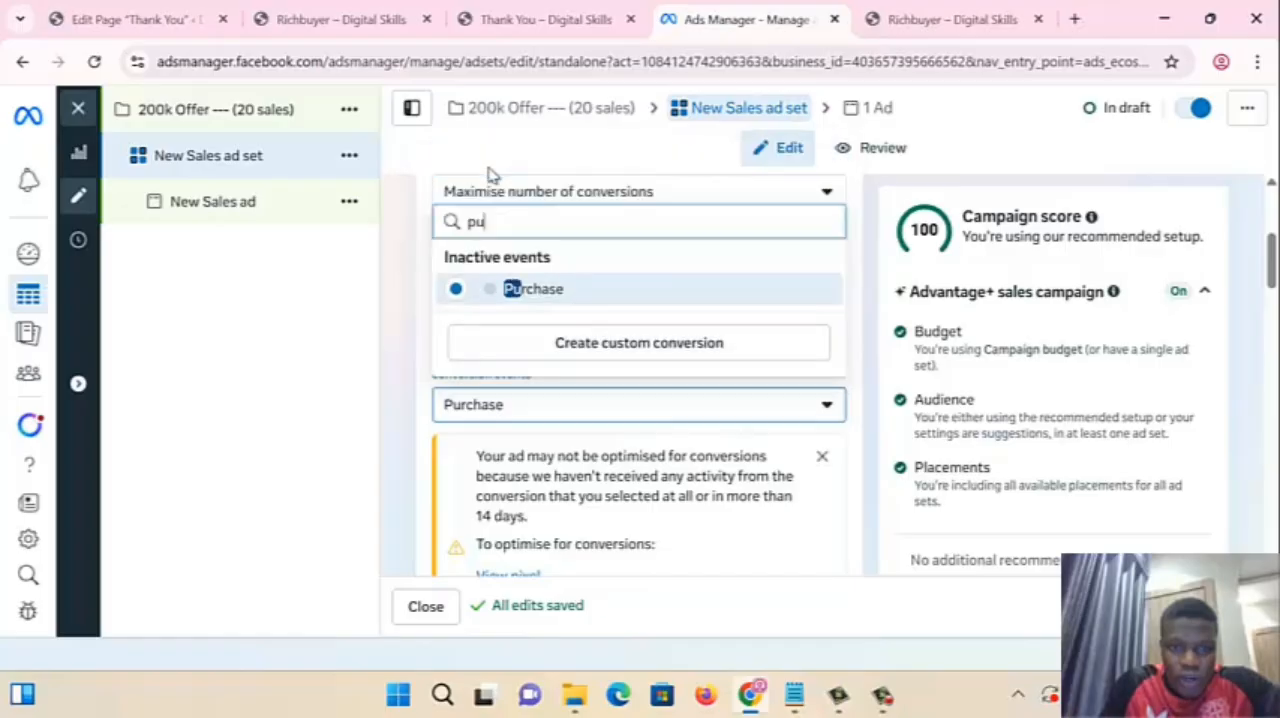
{"action": "left_click", "coordinate": [575, 302]}
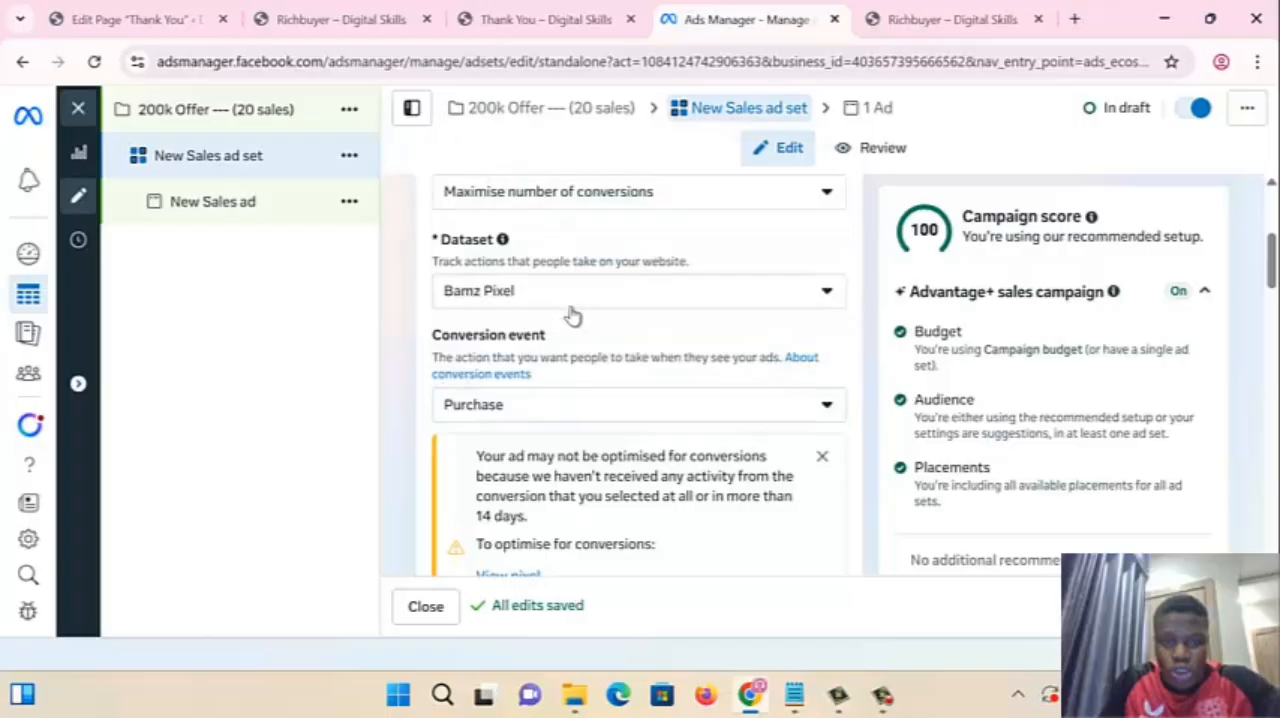
- Set the ad set's daily budget to ₦10,000
{"action": "scroll", "coordinate": [588, 490], "scroll_direction": "down", "scroll_amount": 5}
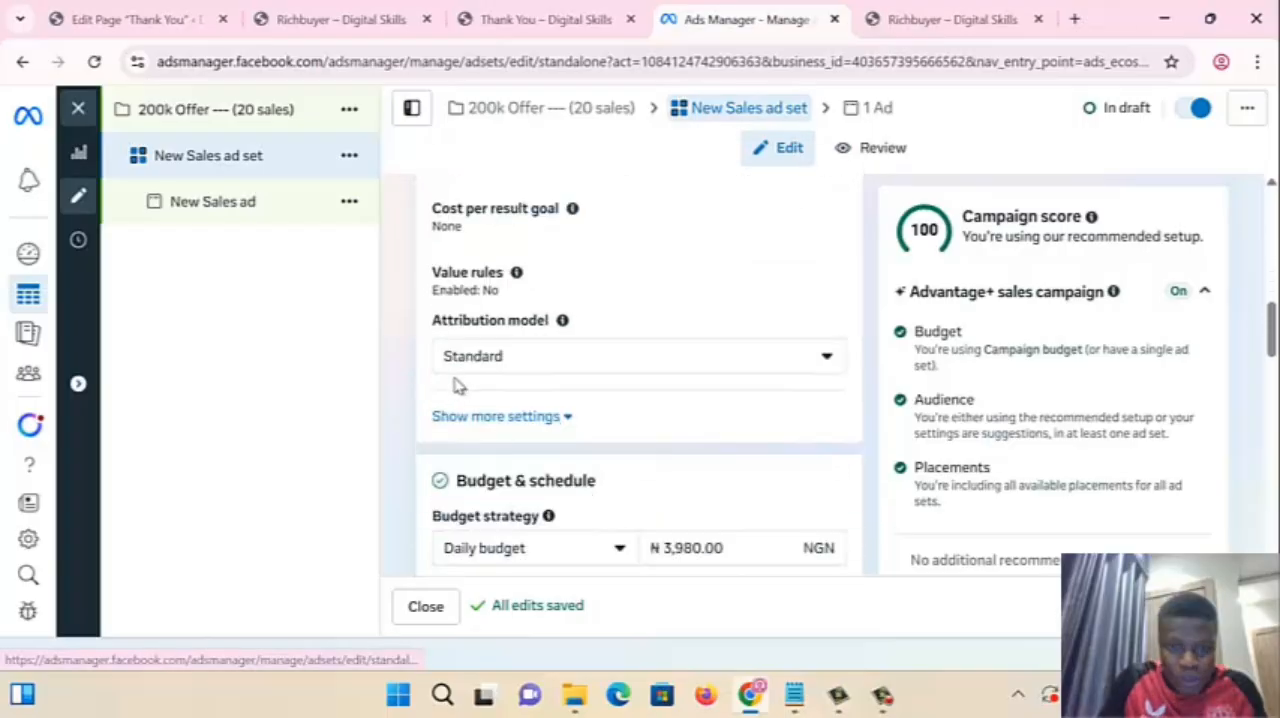
{"action": "scroll", "coordinate": [457, 386], "scroll_direction": "down", "scroll_amount": 3}
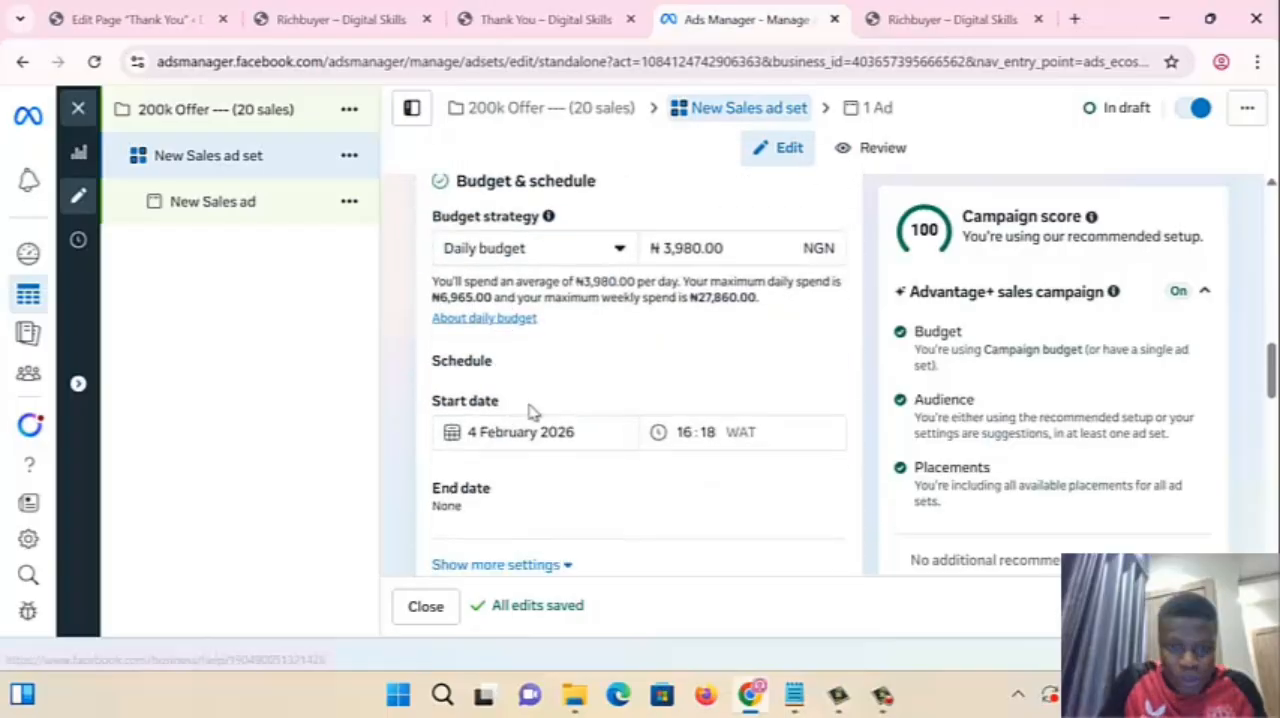
{"action": "left_click", "coordinate": [667, 246]}
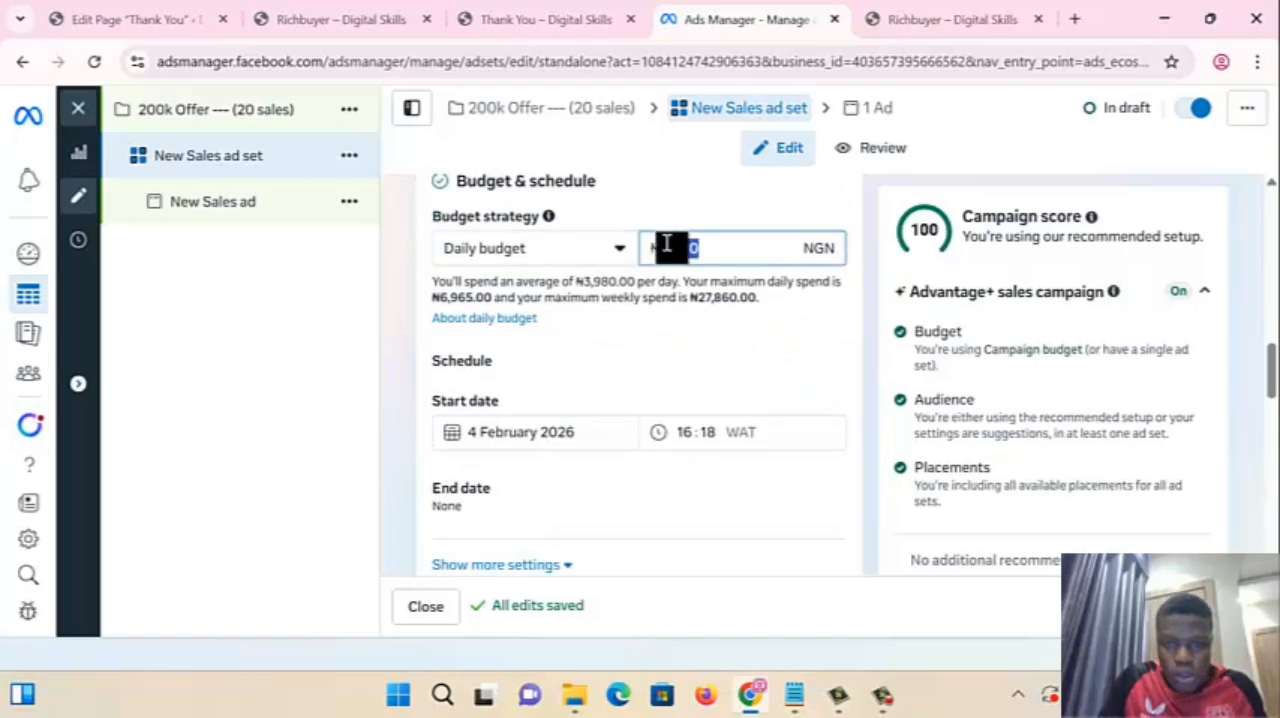
{"action": "type", "text": "10000"}
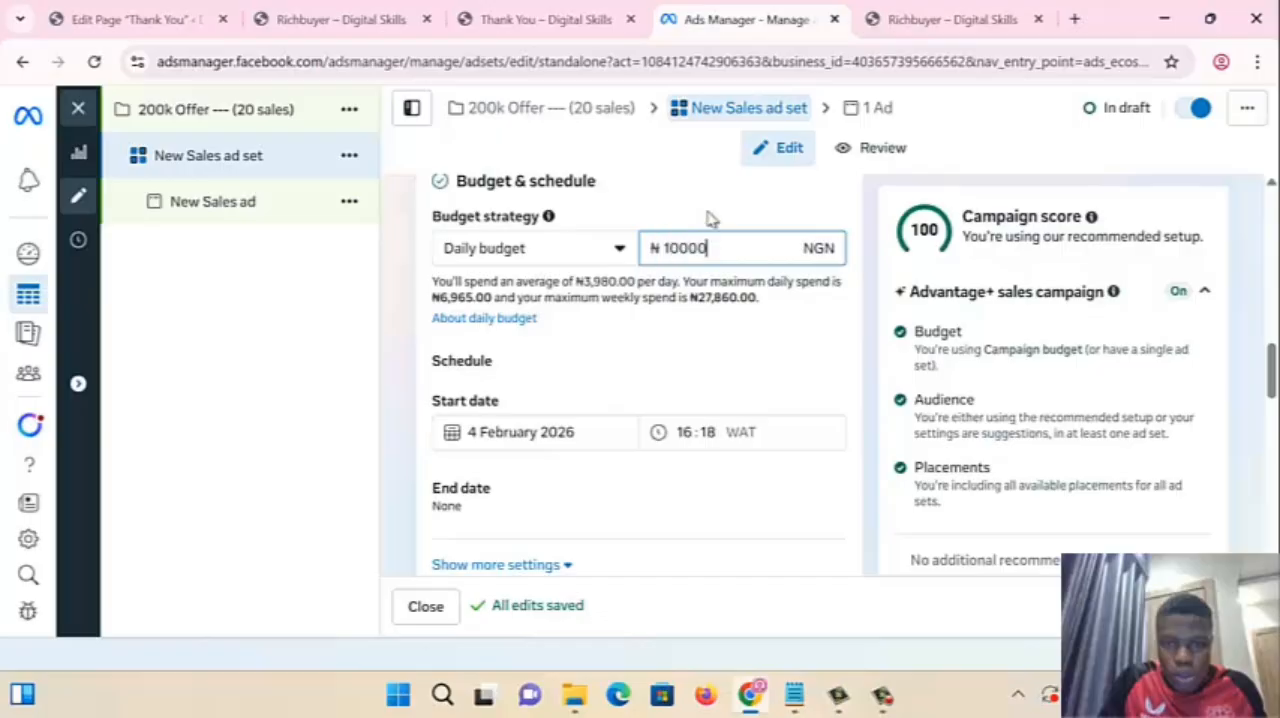
- Show the ad set's full placement settings and open its placement controls for editing
{"action": "scroll", "coordinate": [561, 488], "scroll_direction": "down", "scroll_amount": 1}
{"action": "scroll", "coordinate": [540, 487], "scroll_direction": "down", "scroll_amount": 5}
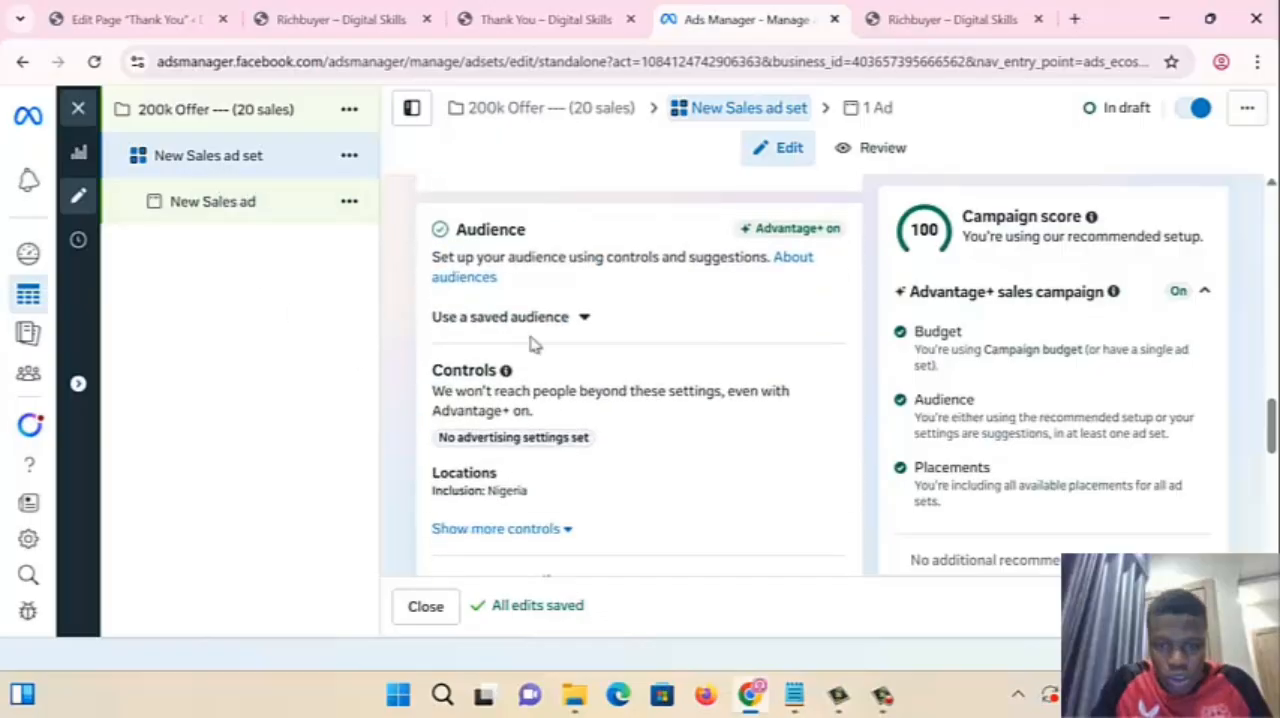
{"action": "scroll", "coordinate": [530, 420], "scroll_direction": "down", "scroll_amount": 3}
{"action": "scroll", "coordinate": [506, 448], "scroll_direction": "up", "scroll_amount": 1}
{"action": "scroll", "coordinate": [506, 450], "scroll_direction": "down", "scroll_amount": 5}
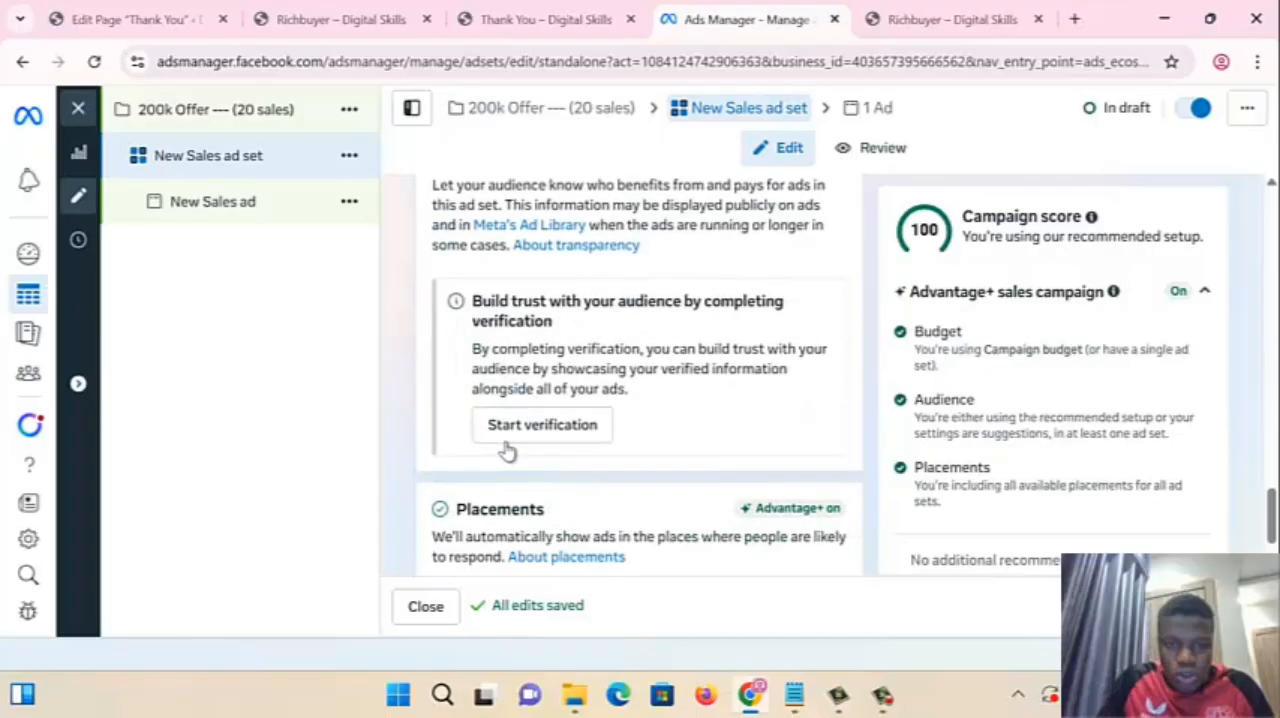
{"action": "scroll", "coordinate": [506, 450], "scroll_direction": "down", "scroll_amount": 1}
{"action": "left_click", "coordinate": [490, 505]}
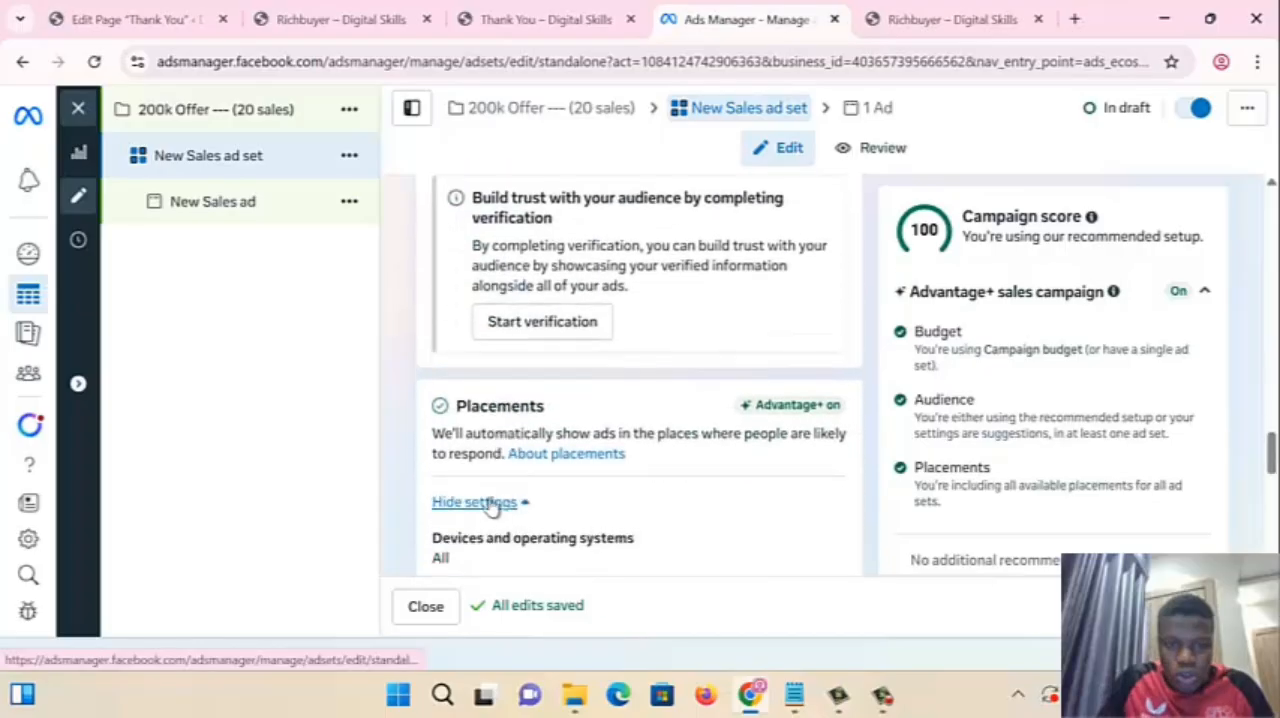
{"action": "scroll", "coordinate": [560, 503], "scroll_direction": "down", "scroll_amount": 2}
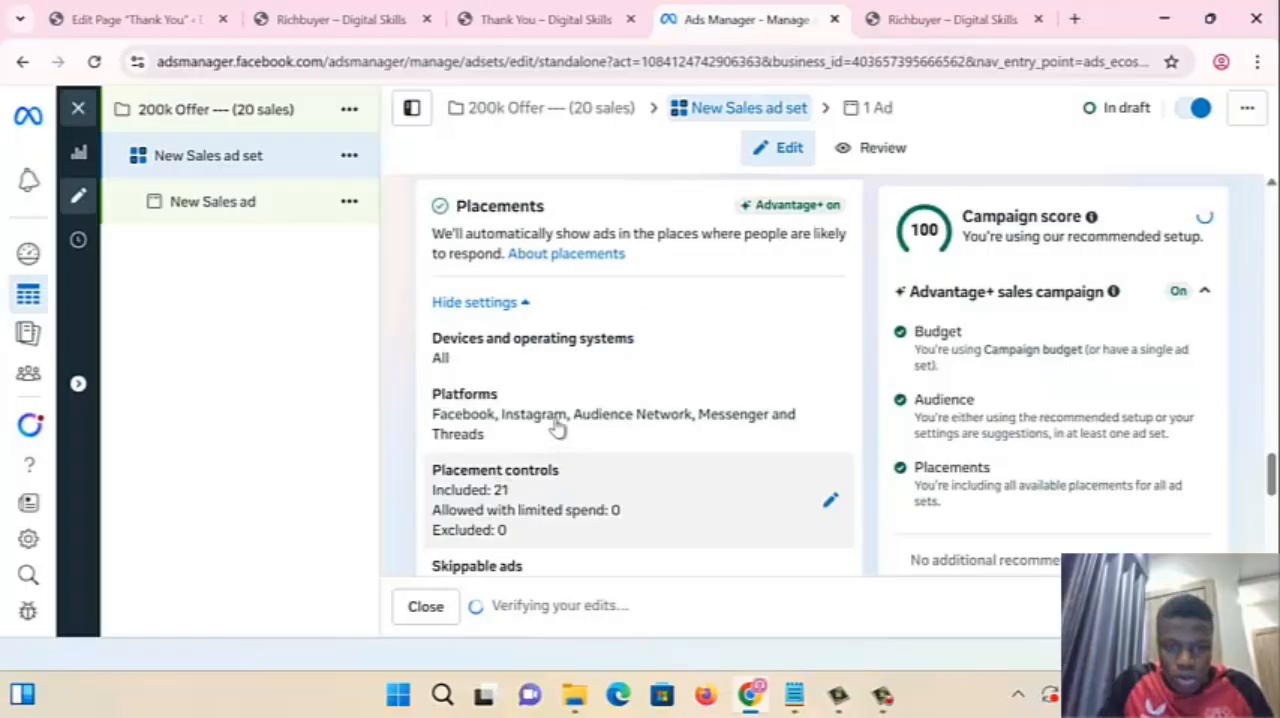
{"action": "left_click", "coordinate": [540, 486]}
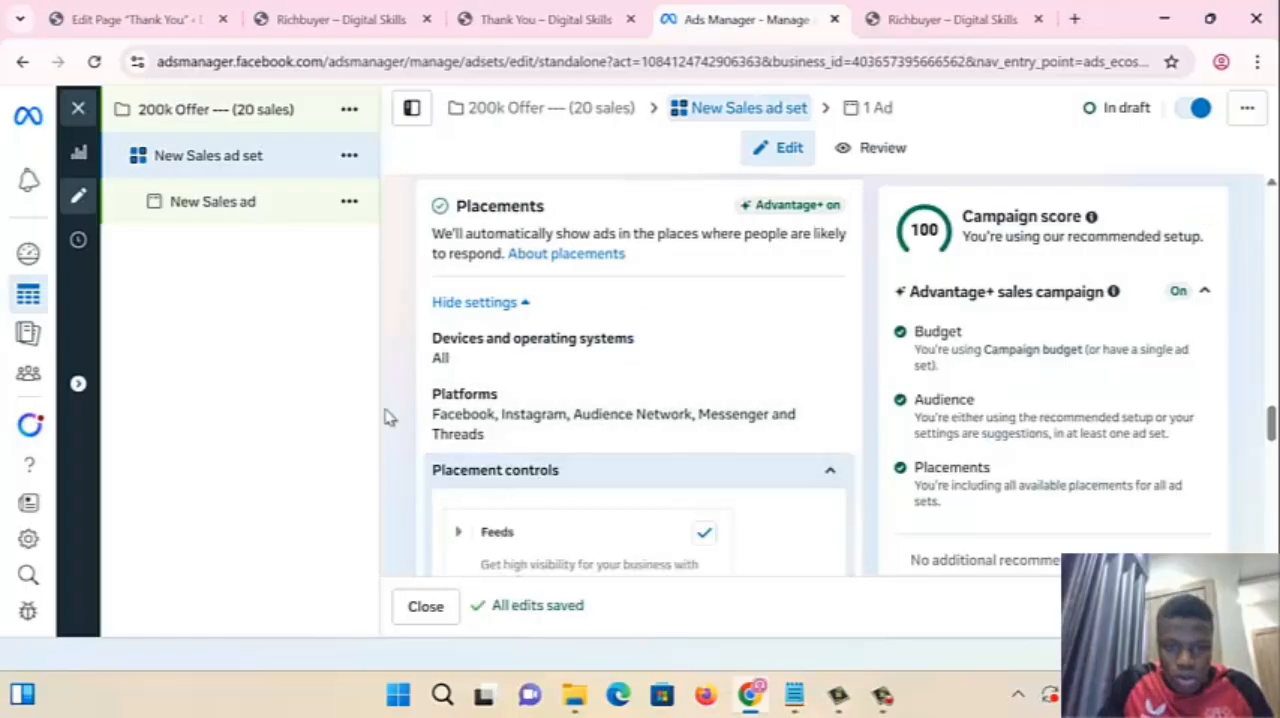
{"action": "scroll", "coordinate": [674, 517], "scroll_direction": "down", "scroll_amount": 5}
{"action": "scroll", "coordinate": [560, 432], "scroll_direction": "up", "scroll_amount": 4}
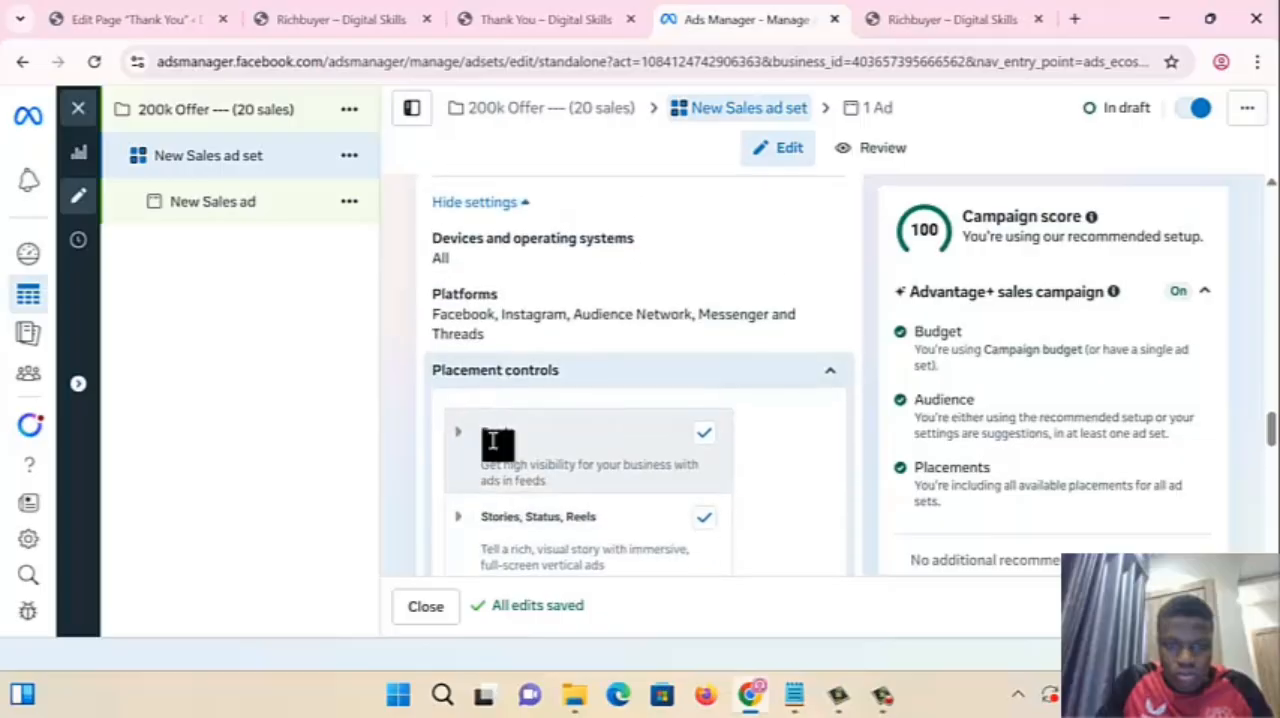
- Exclude every placement in the Feeds group except Facebook Feed and Instagram Feed
{"action": "left_click", "coordinate": [461, 434]}
{"action": "scroll", "coordinate": [466, 434], "scroll_direction": "down", "scroll_amount": 3}
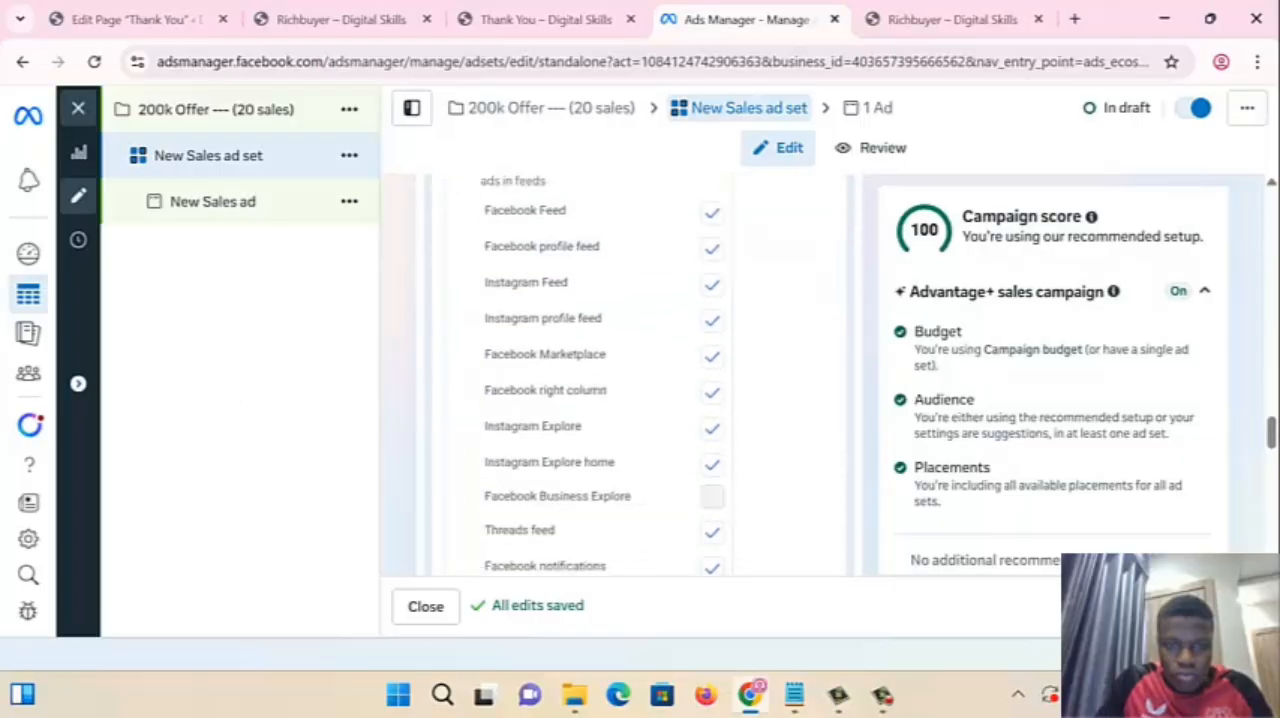
{"action": "left_click", "coordinate": [711, 248]}
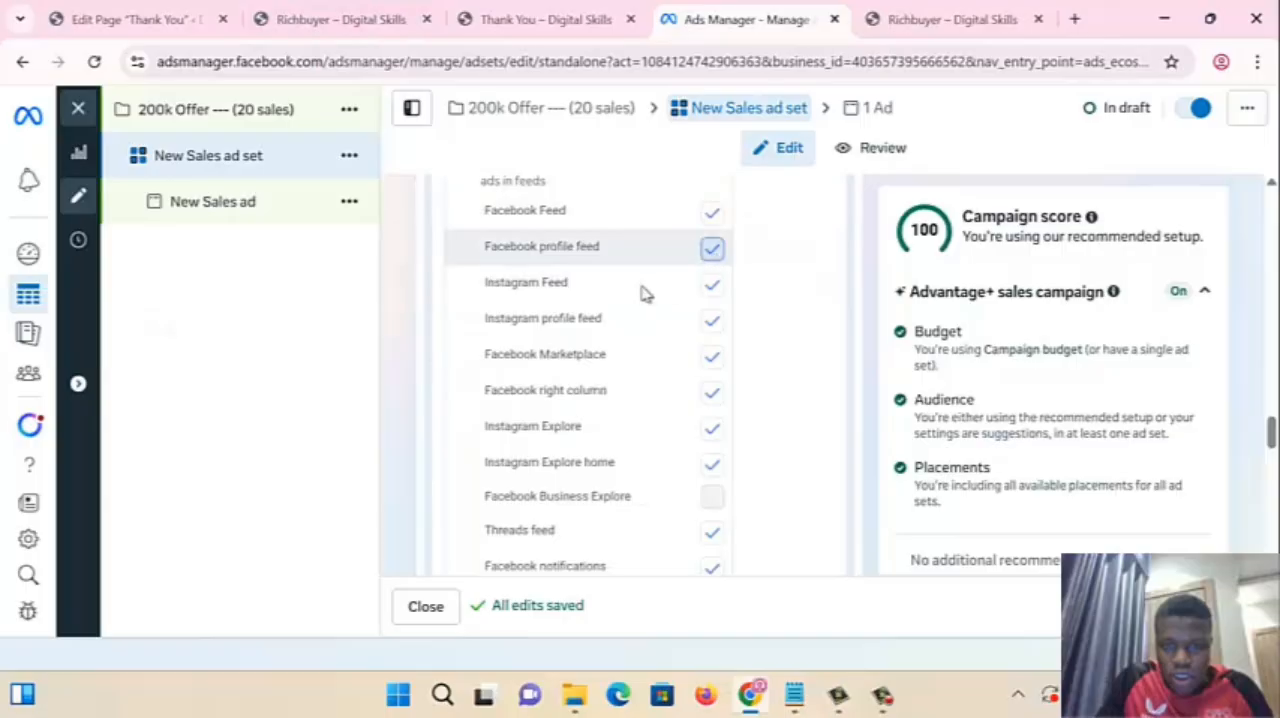
{"action": "left_click", "coordinate": [713, 318]}
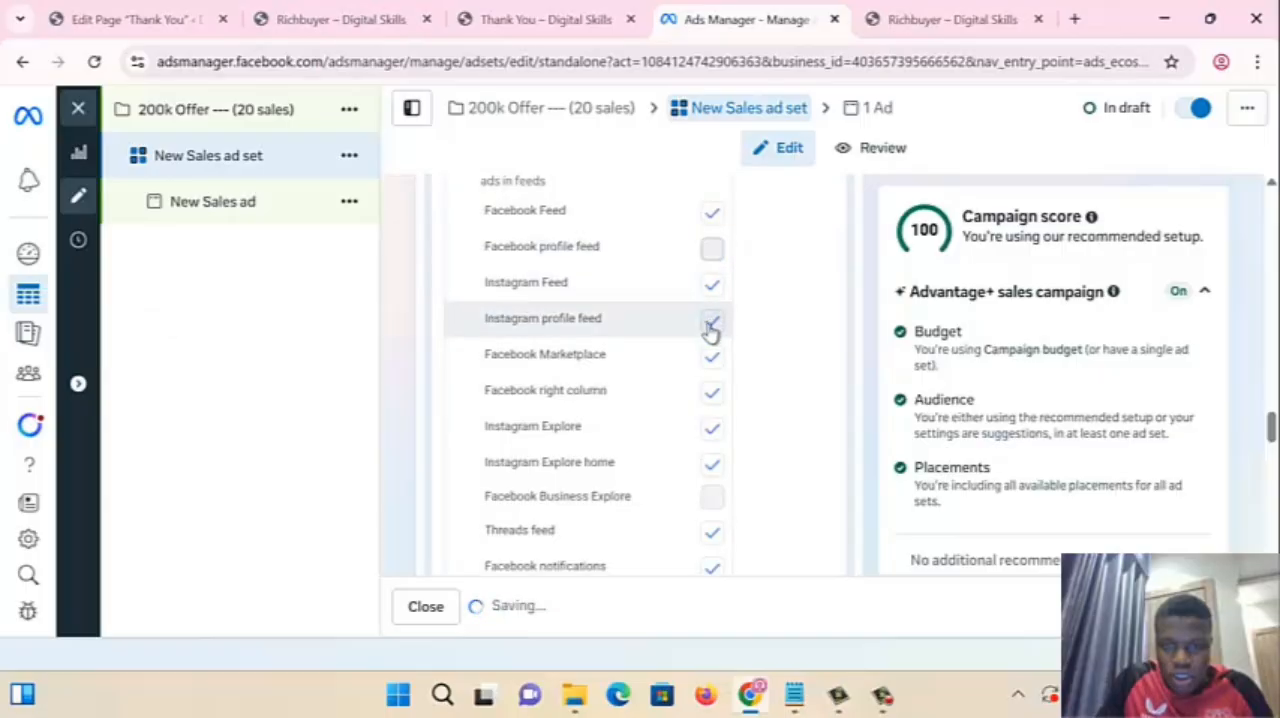
{"action": "left_click", "coordinate": [712, 358]}
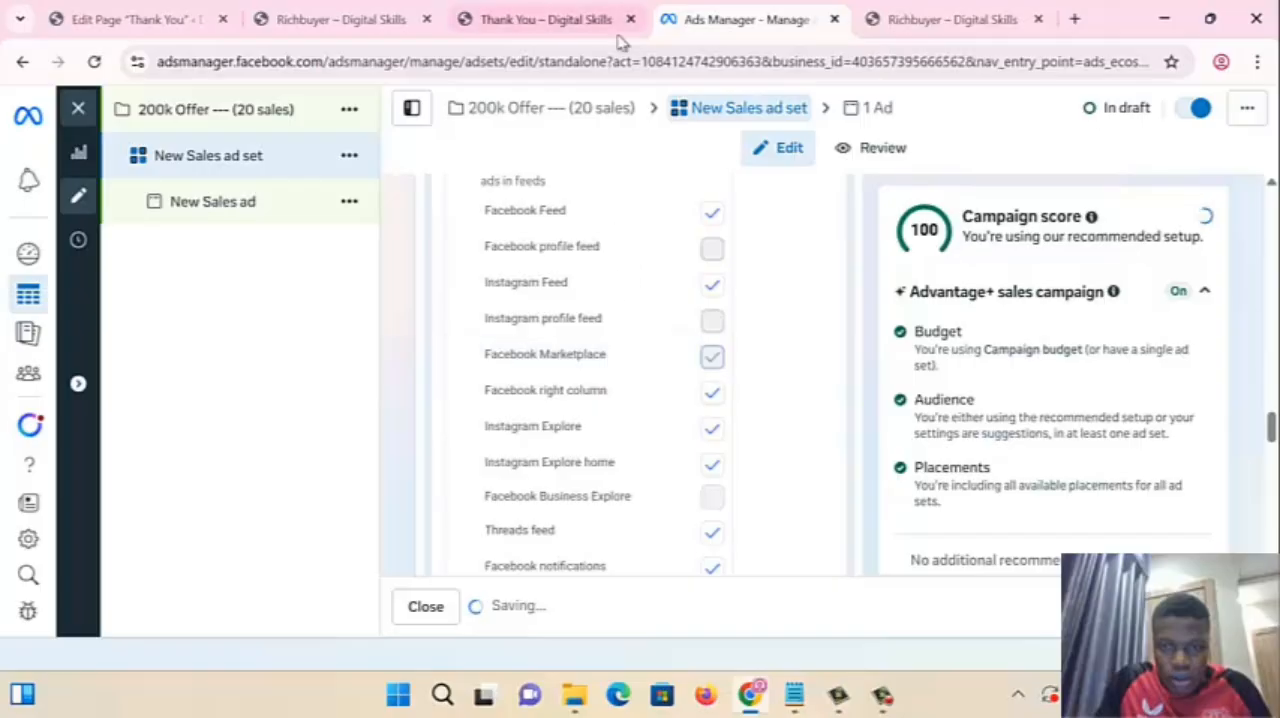
{"action": "left_click", "coordinate": [712, 393]}
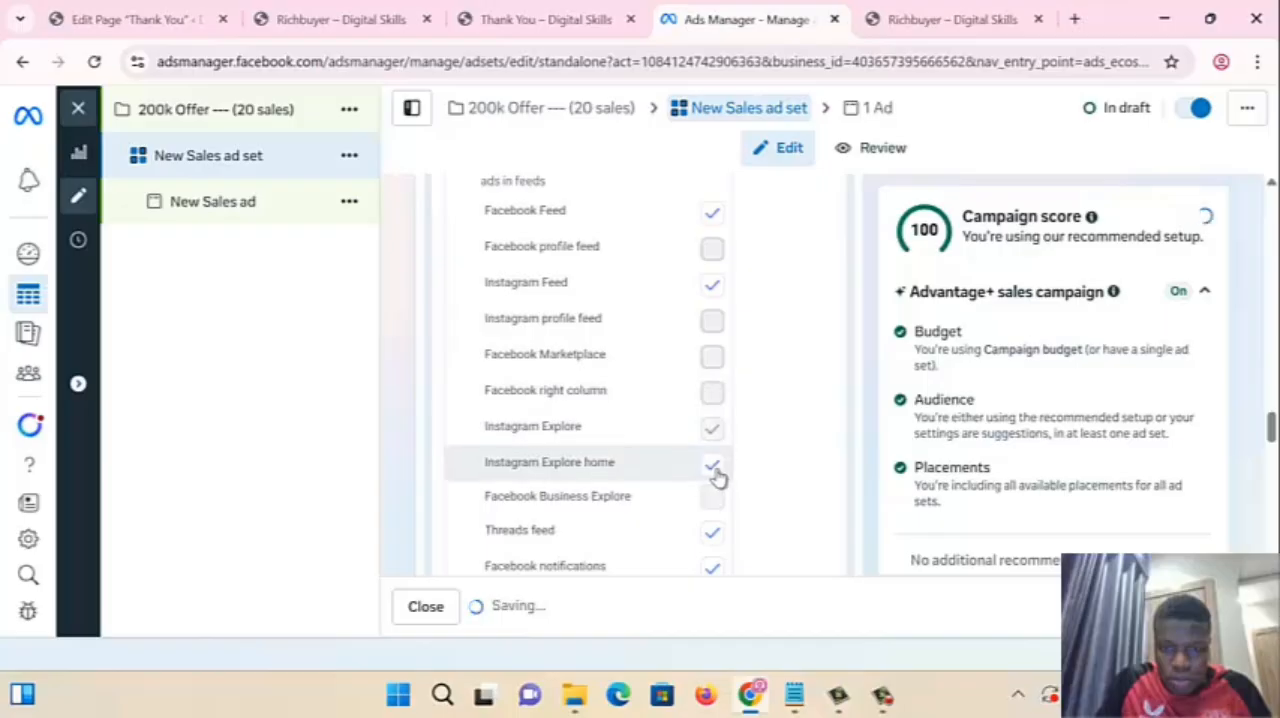
{"action": "left_click", "coordinate": [712, 535]}
{"action": "scroll", "coordinate": [722, 540], "scroll_direction": "down", "scroll_amount": 2}
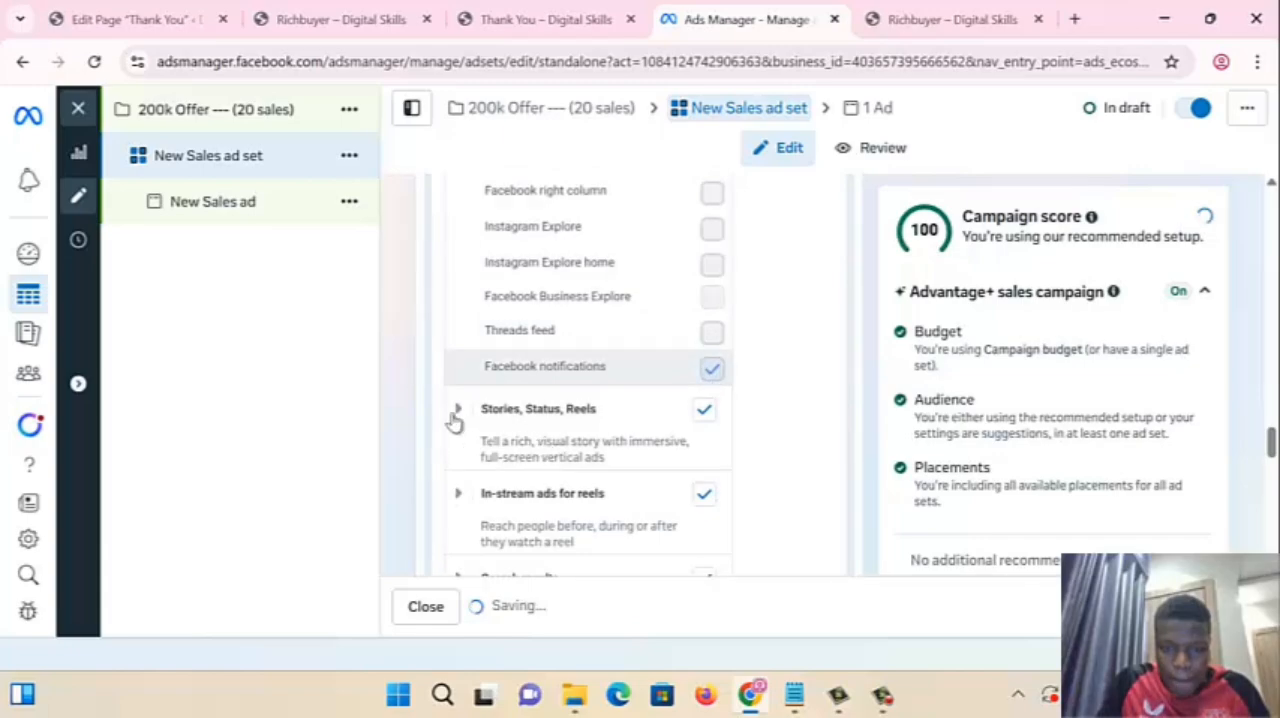
- Expand the Stories, Status, Reels placements and exclude Instagram Stories, Facebook Stories and Messenger Stories
{"action": "left_click", "coordinate": [456, 418]}
{"action": "scroll", "coordinate": [671, 466], "scroll_direction": "down", "scroll_amount": 1}
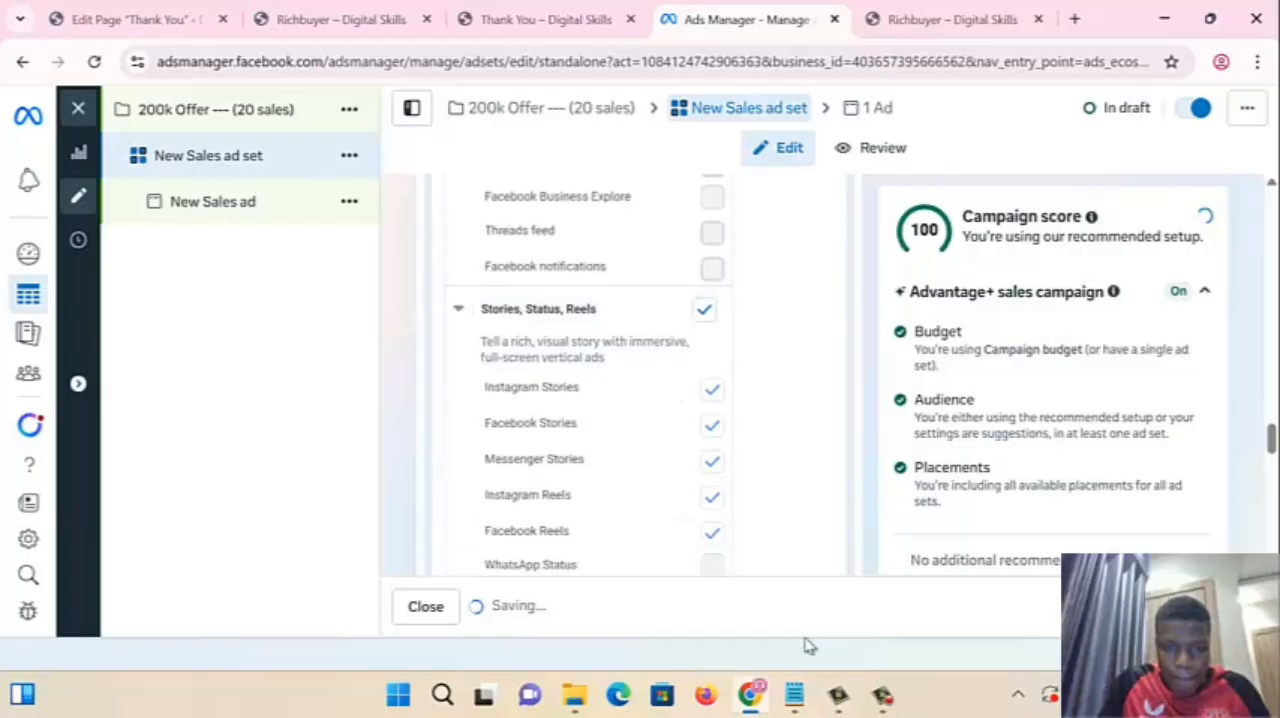
{"action": "left_click", "coordinate": [711, 391]}
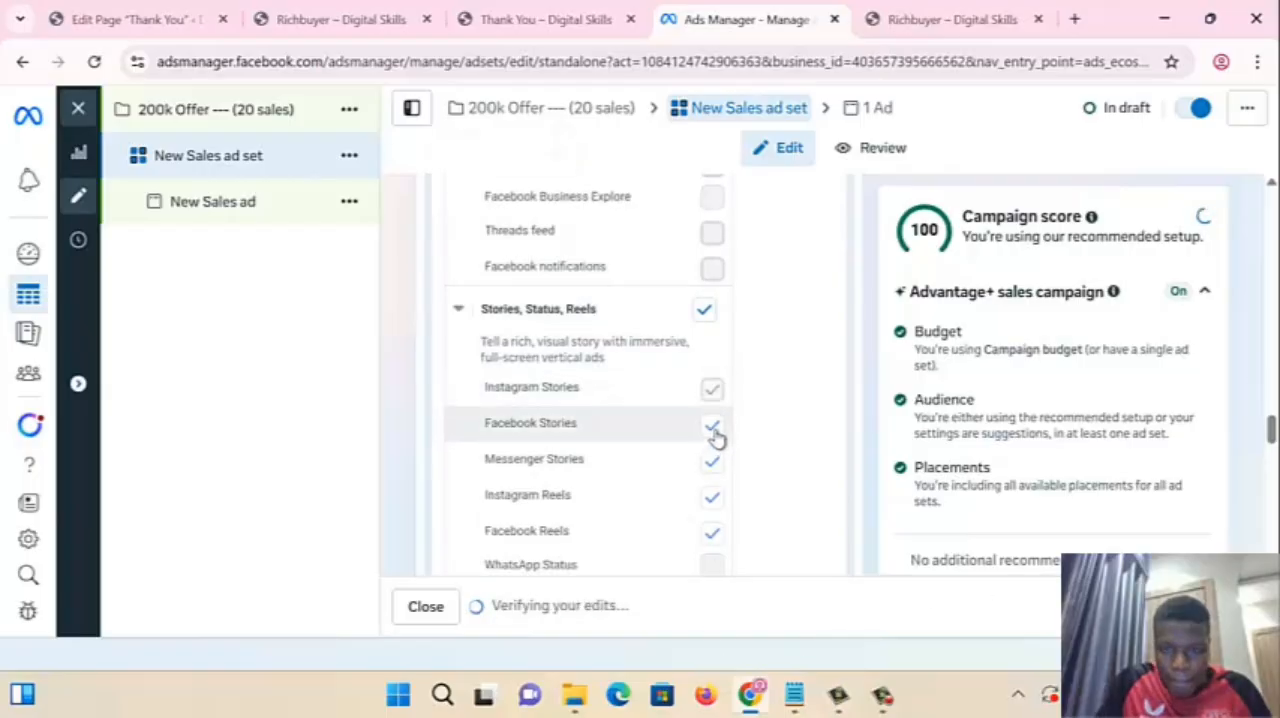
{"action": "left_click", "coordinate": [713, 428]}
{"action": "scroll", "coordinate": [716, 445], "scroll_direction": "down", "scroll_amount": 1}
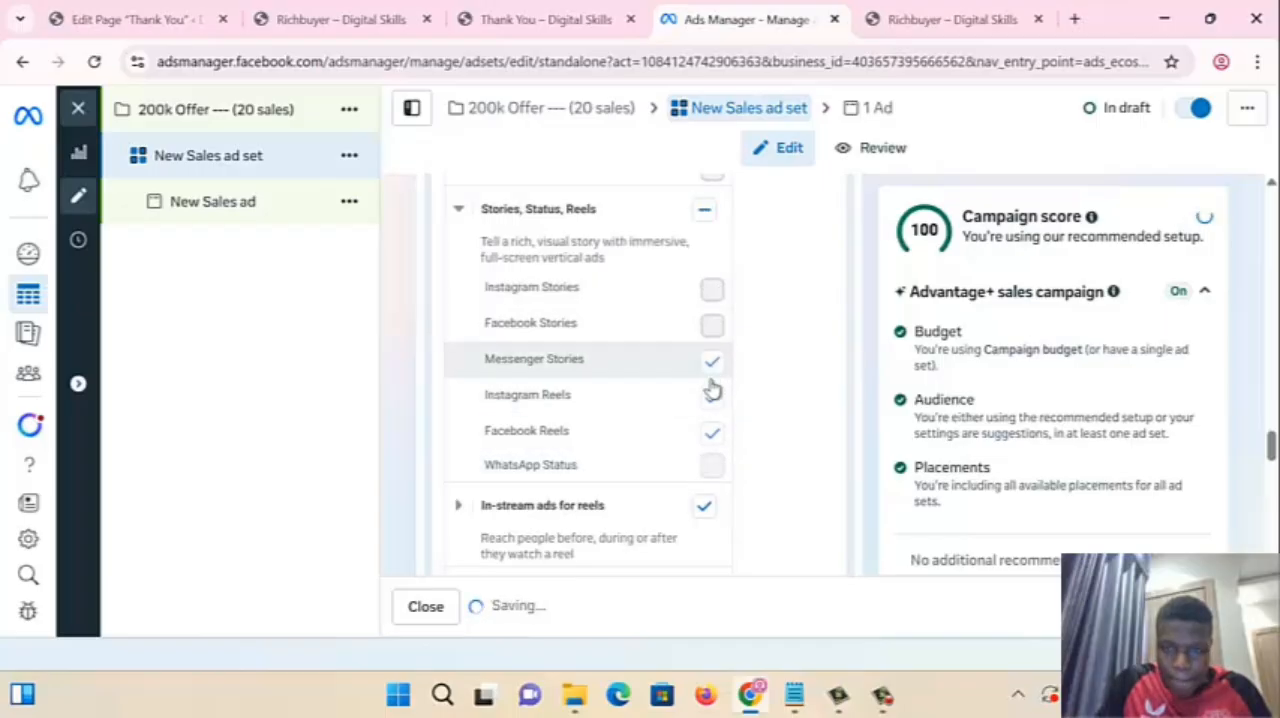
- Exclude the In-stream ads for reels, Search results, and Apps and sites placements, and open New Sales ad for editing
{"action": "scroll", "coordinate": [700, 443], "scroll_direction": "down", "scroll_amount": 2}
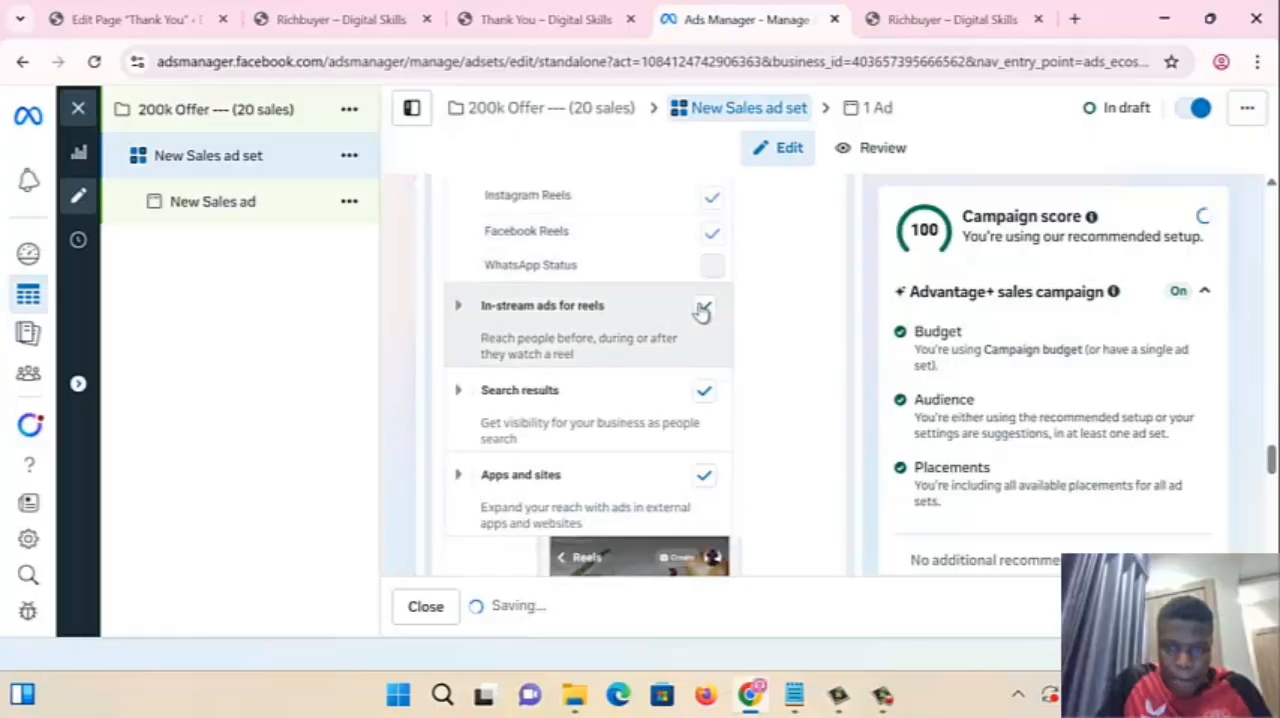
{"action": "left_click", "coordinate": [706, 399]}
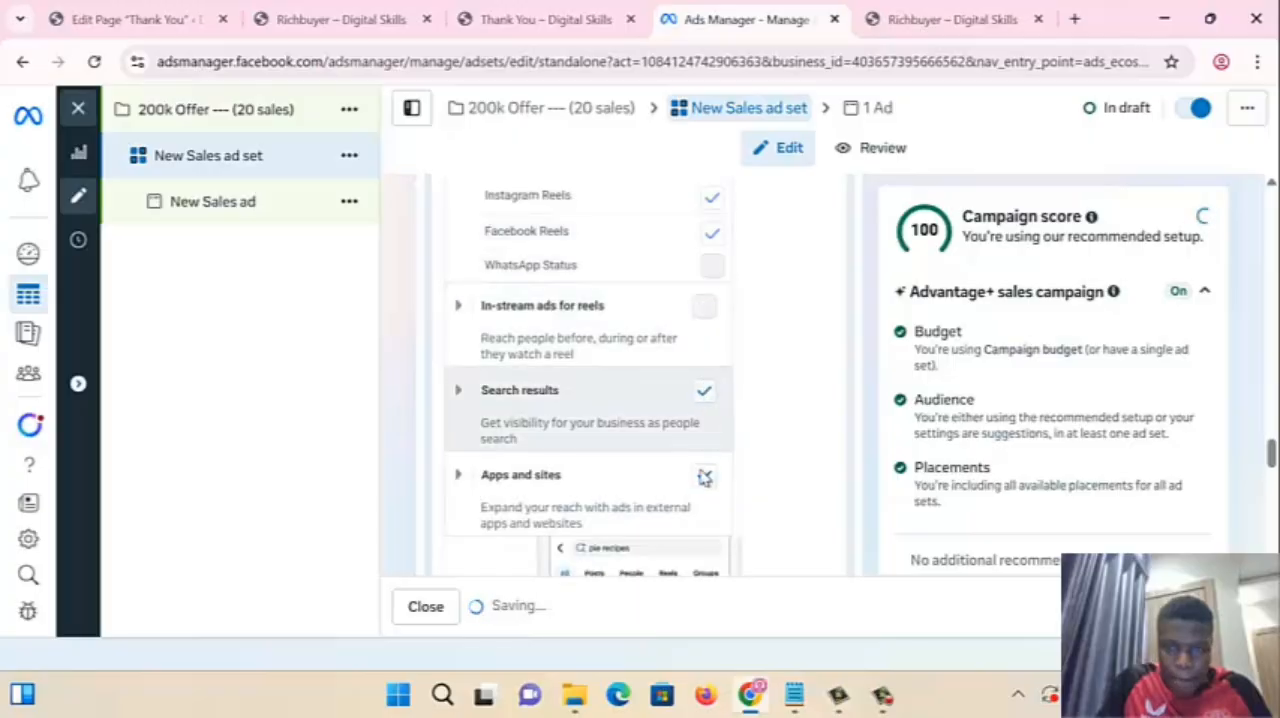
{"action": "scroll", "coordinate": [706, 475], "scroll_direction": "down", "scroll_amount": 10}
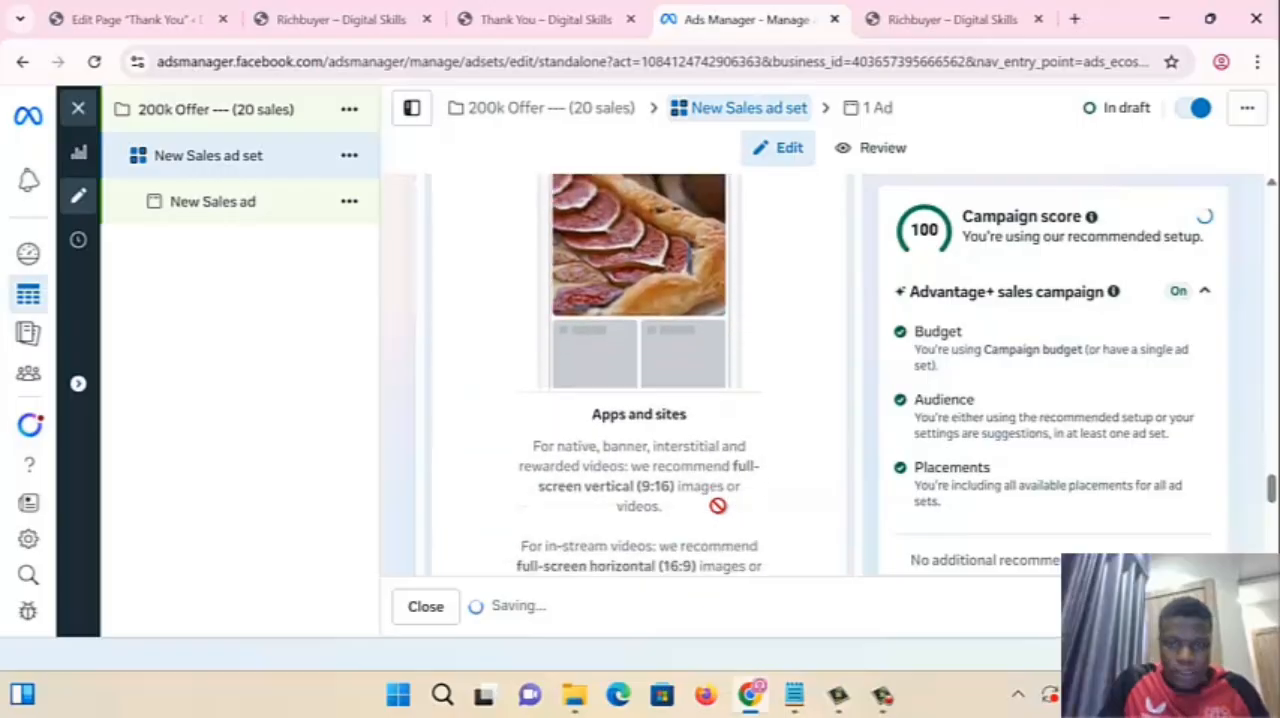
{"action": "scroll", "coordinate": [725, 517], "scroll_direction": "up", "scroll_amount": 5}
{"action": "scroll", "coordinate": [725, 515], "scroll_direction": "down", "scroll_amount": 6}
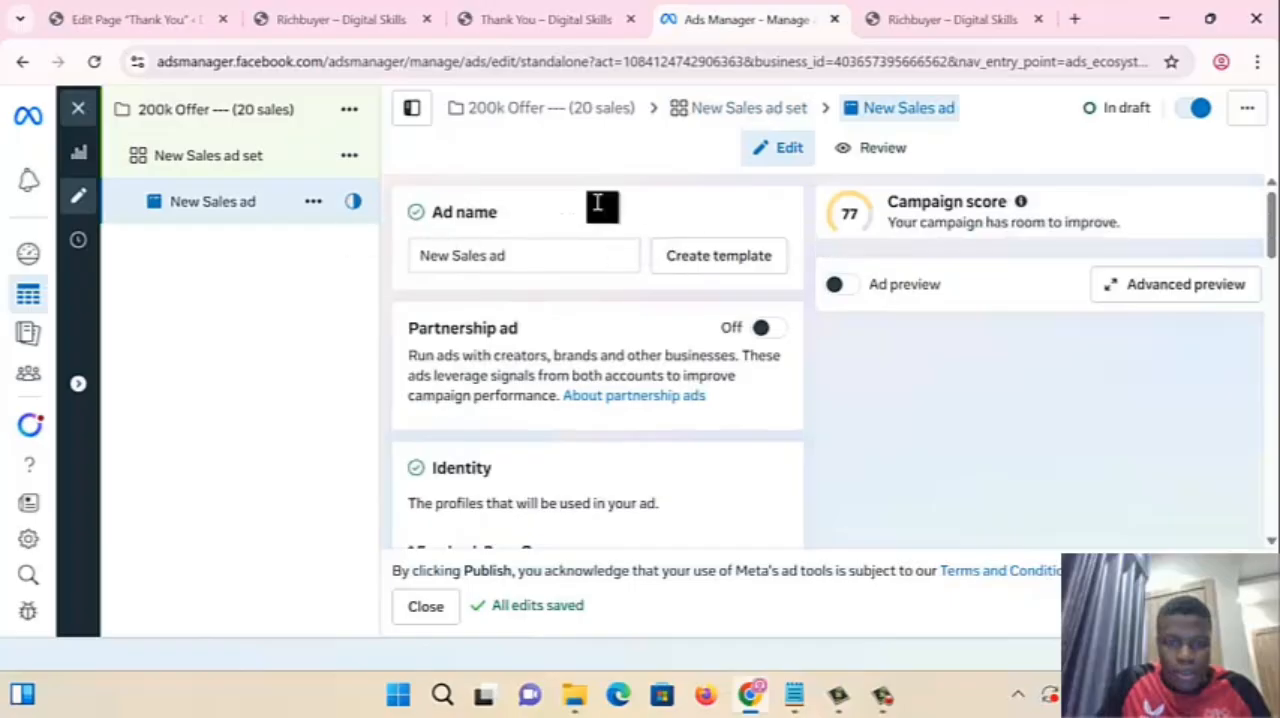
- Change the ad's Facebook Page identity to the advertiser's personal-name page from the business portfolio of the same name
{"action": "scroll", "coordinate": [531, 434], "scroll_direction": "down", "scroll_amount": 10}
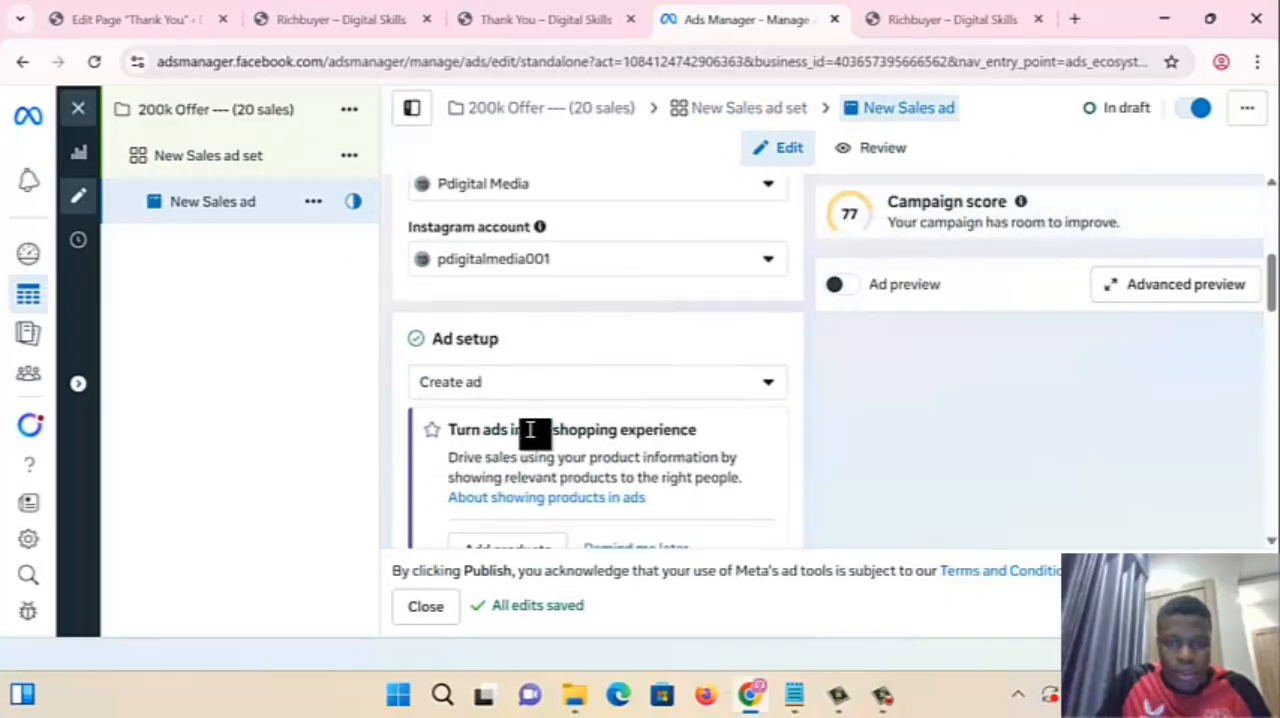
{"action": "scroll", "coordinate": [531, 434], "scroll_direction": "up", "scroll_amount": 6}
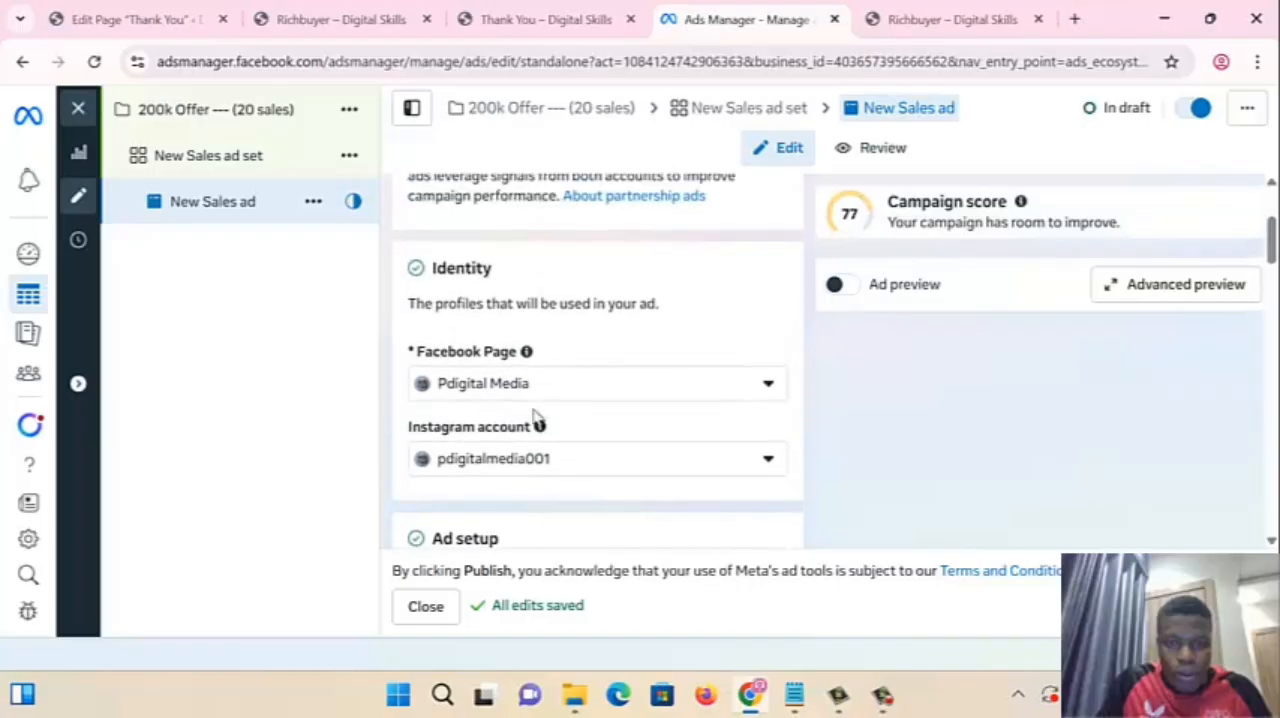
{"action": "left_click", "coordinate": [525, 390]}
{"action": "scroll", "coordinate": [523, 391], "scroll_direction": "down", "scroll_amount": 1}
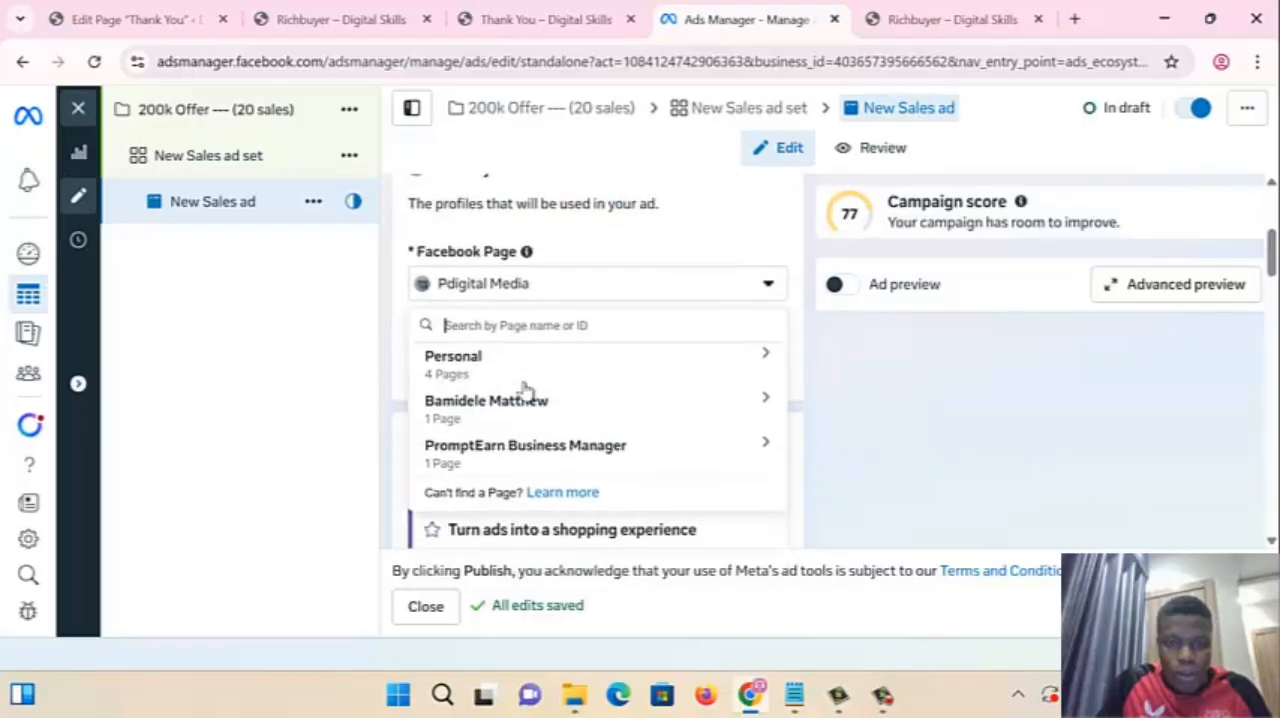
{"action": "left_click", "coordinate": [487, 372]}
{"action": "scroll", "coordinate": [586, 470], "scroll_direction": "down", "scroll_amount": 2}
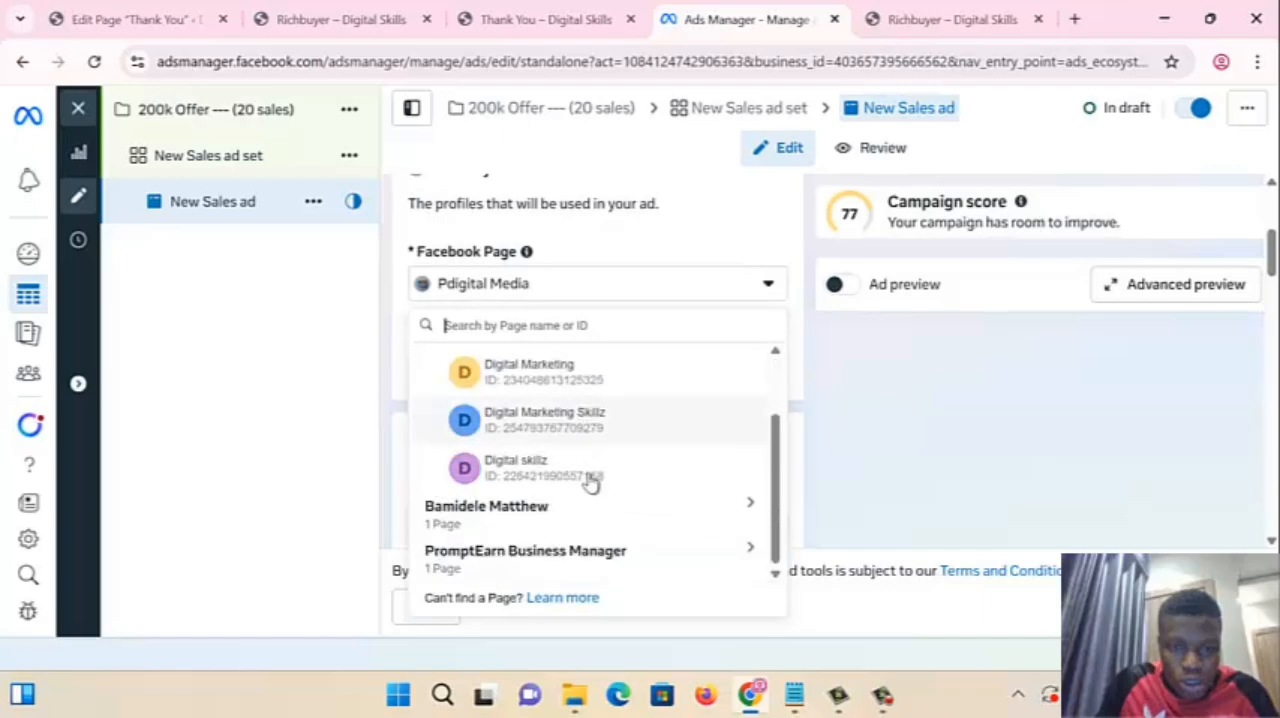
{"action": "left_click", "coordinate": [500, 515]}
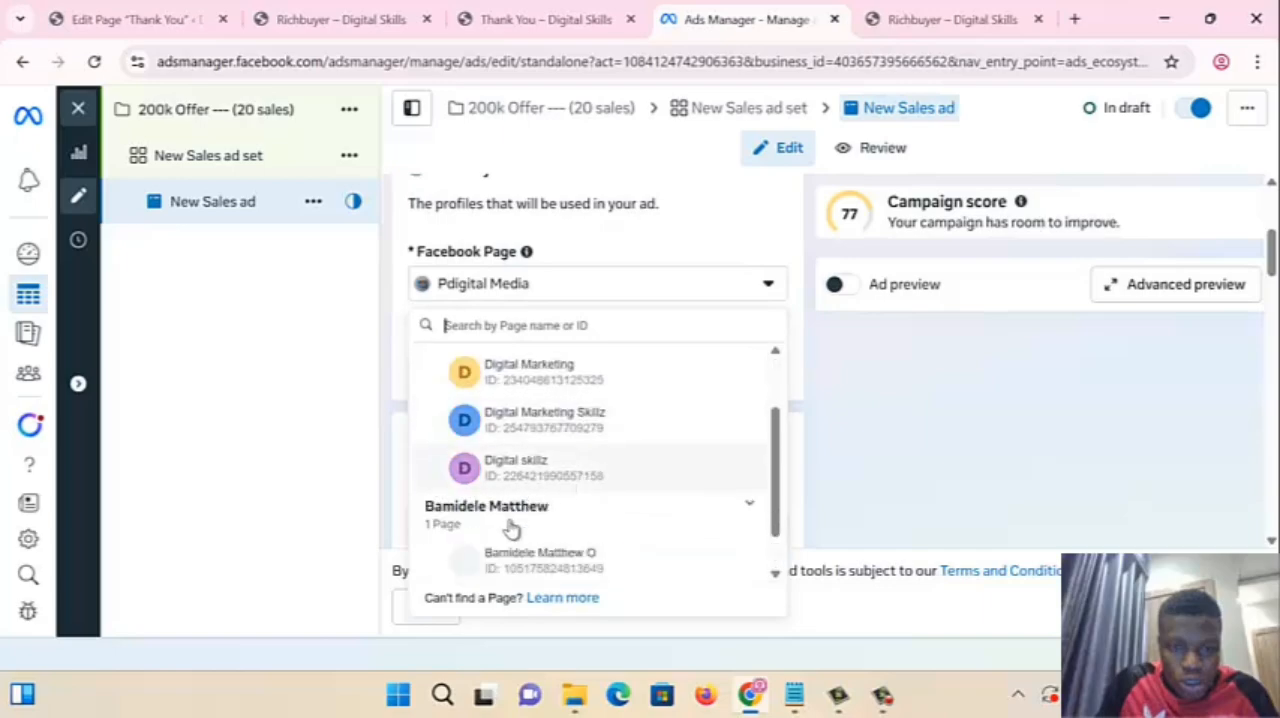
{"action": "left_click", "coordinate": [552, 565]}
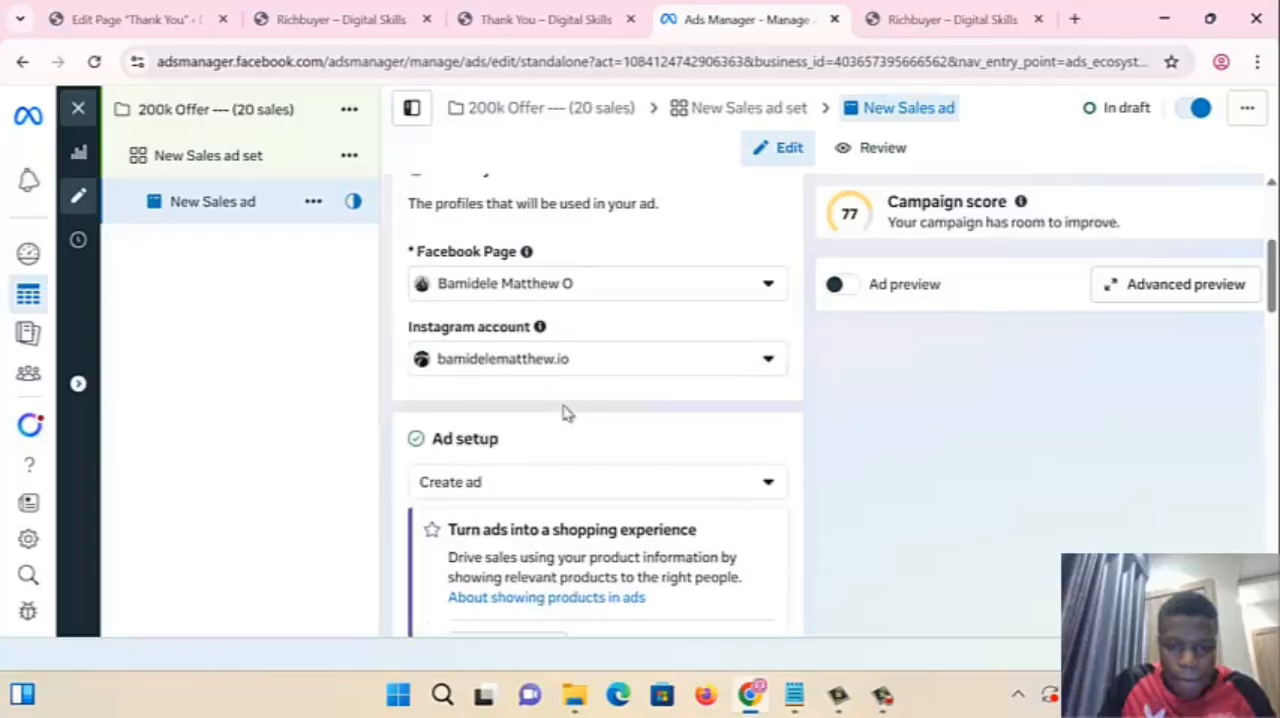
- Turn off multi-advertiser ads in the ad setup, keeping the single image or video format
{"action": "scroll", "coordinate": [580, 435], "scroll_direction": "down", "scroll_amount": 1}
{"action": "scroll", "coordinate": [580, 435], "scroll_direction": "down", "scroll_amount": 8}
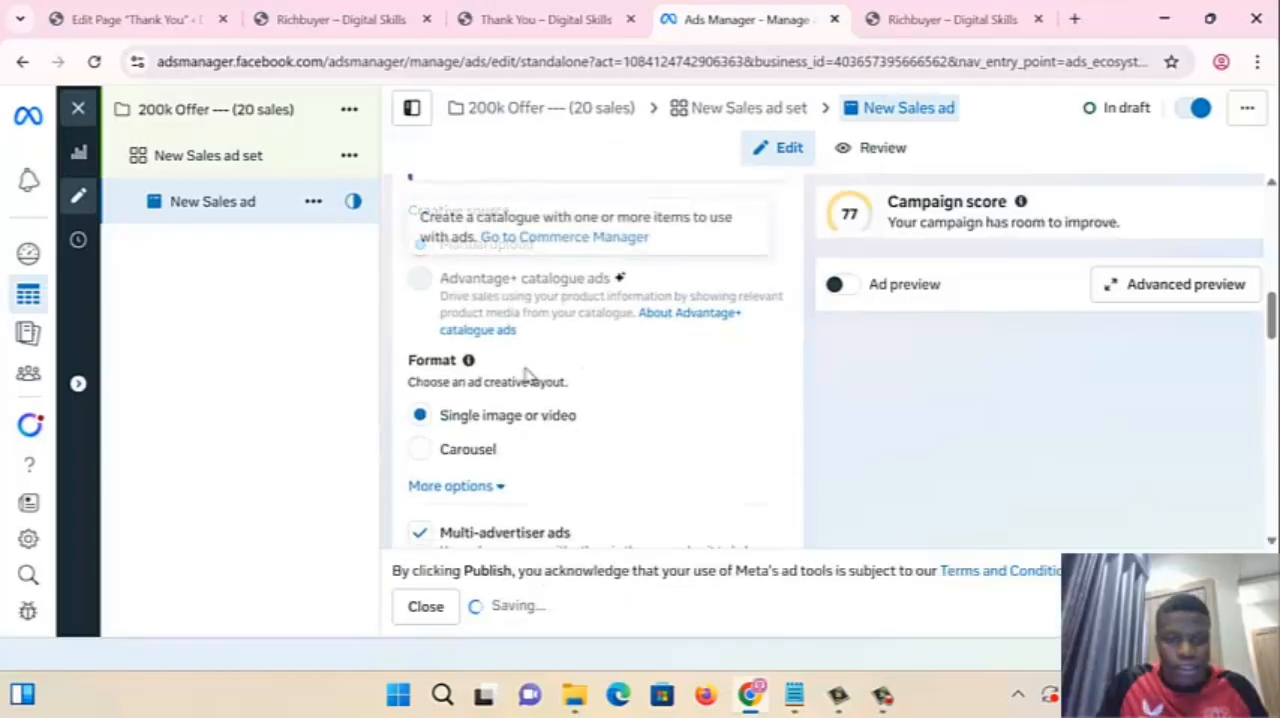
{"action": "left_click", "coordinate": [418, 345]}
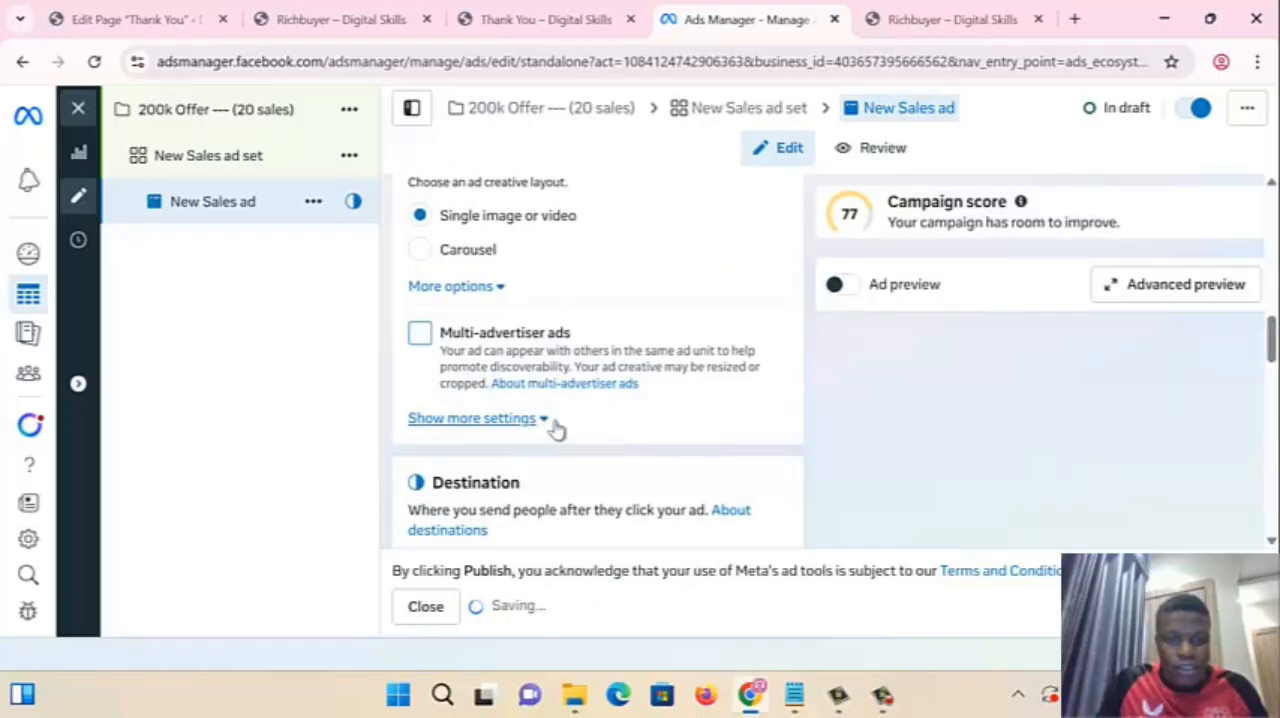
{"action": "scroll", "coordinate": [560, 430], "scroll_direction": "down", "scroll_amount": 3}
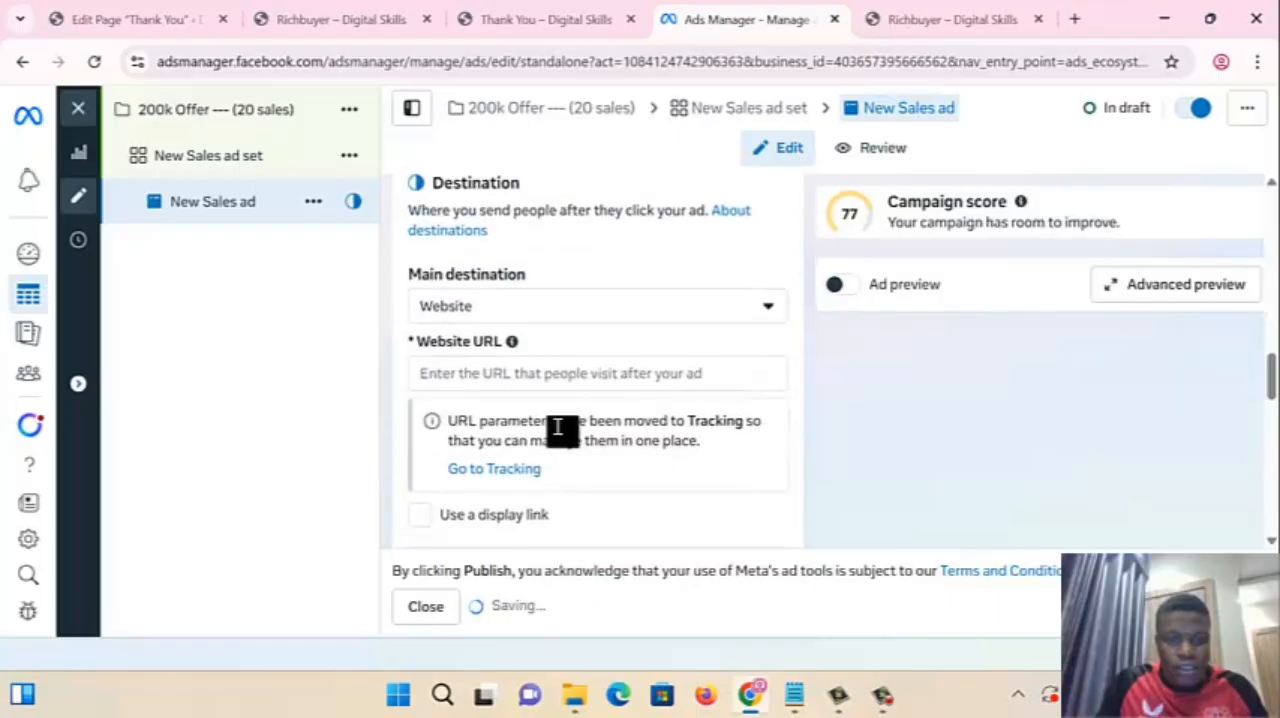
{"action": "left_click", "coordinate": [443, 374]}
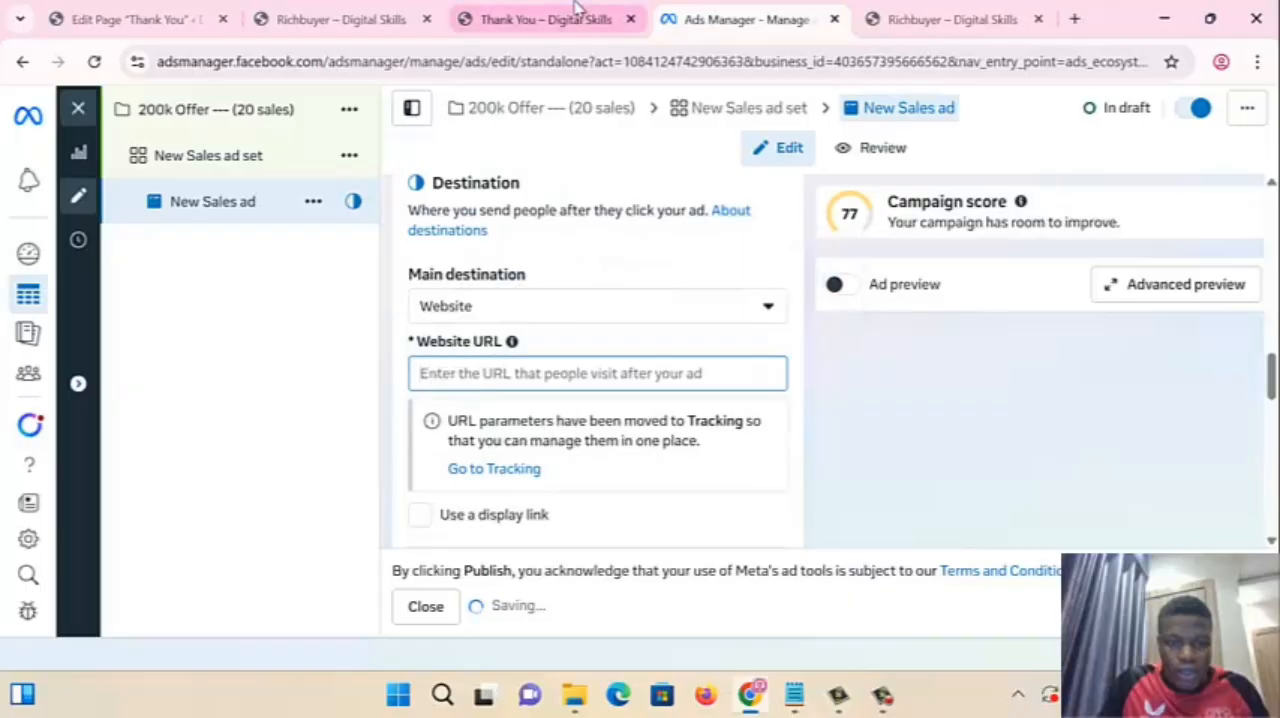
{"action": "left_click", "coordinate": [546, 19]}
{"action": "left_click", "coordinate": [394, 62]}
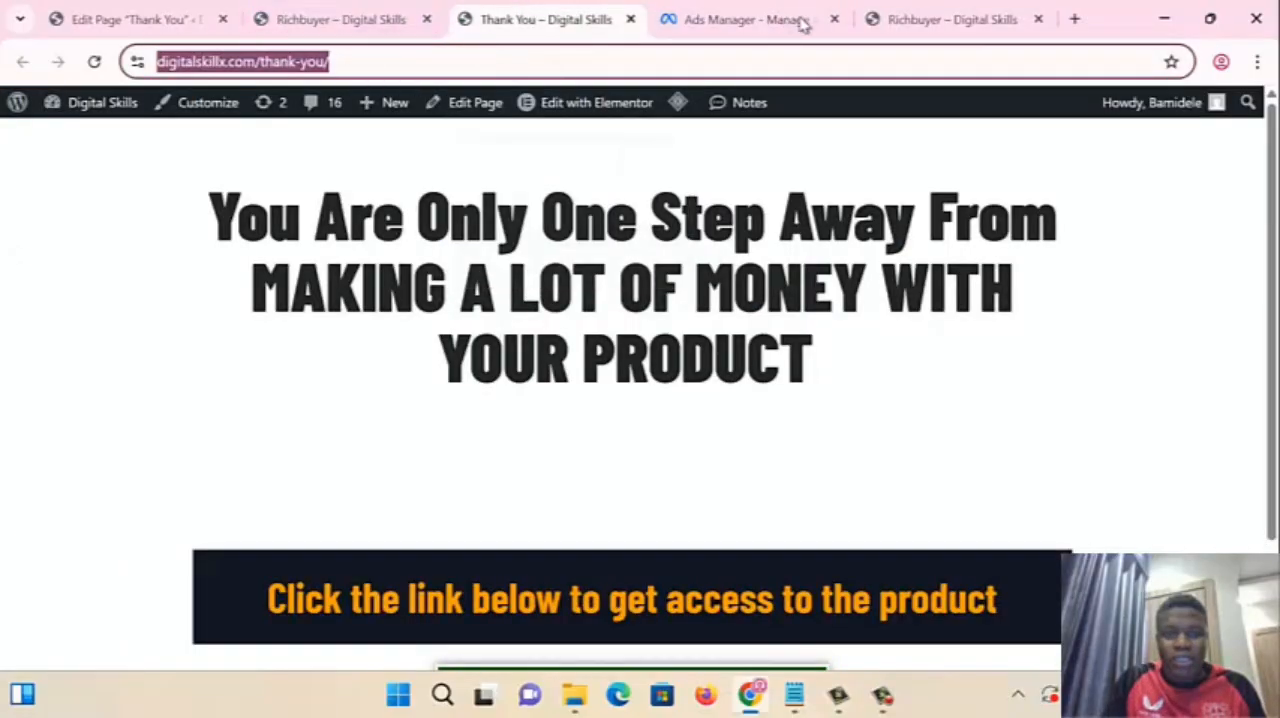
{"action": "left_click", "coordinate": [910, 16]}
{"action": "left_click", "coordinate": [536, 60]}
{"action": "key", "text": "ctrl+c"}
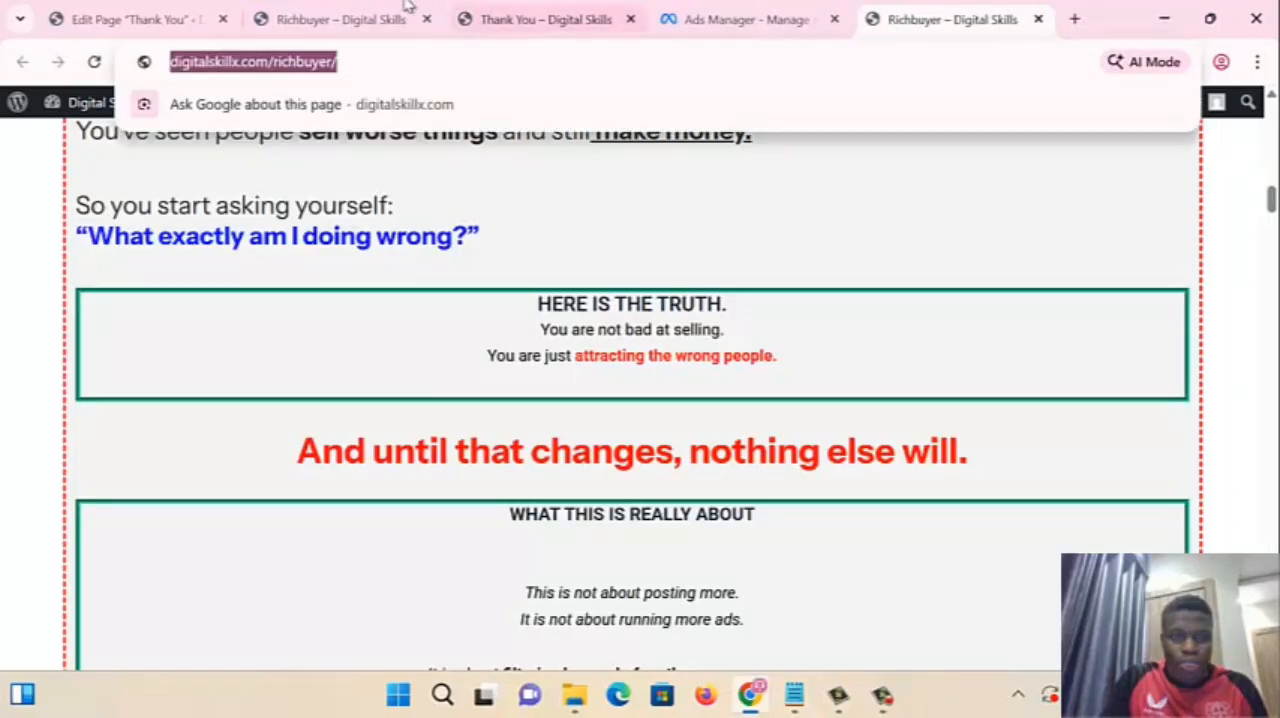
{"action": "left_click", "coordinate": [776, 14]}
{"action": "left_click", "coordinate": [451, 376]}
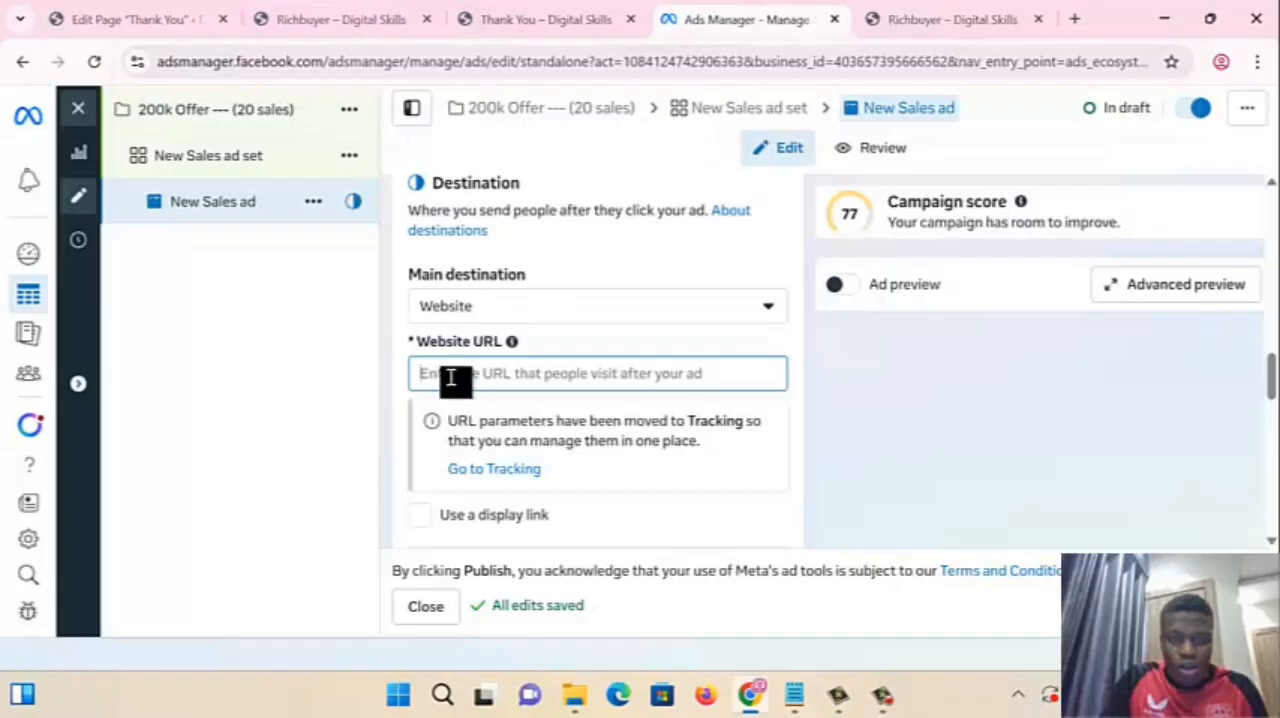
{"action": "key", "text": "ctrl+v"}
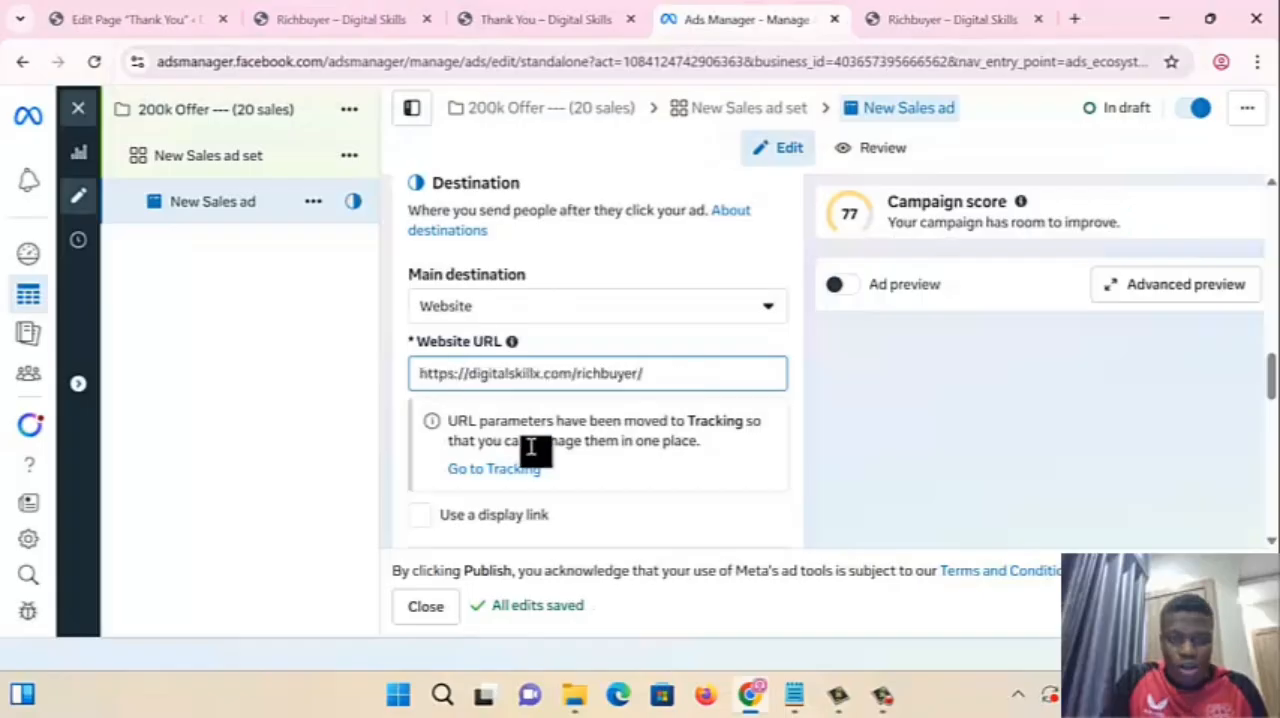
- Review the ad's creative section, and check the ad set's audience, placement, budget, schedule and conversion settings
{"action": "scroll", "coordinate": [534, 449], "scroll_direction": "down", "scroll_amount": 7}
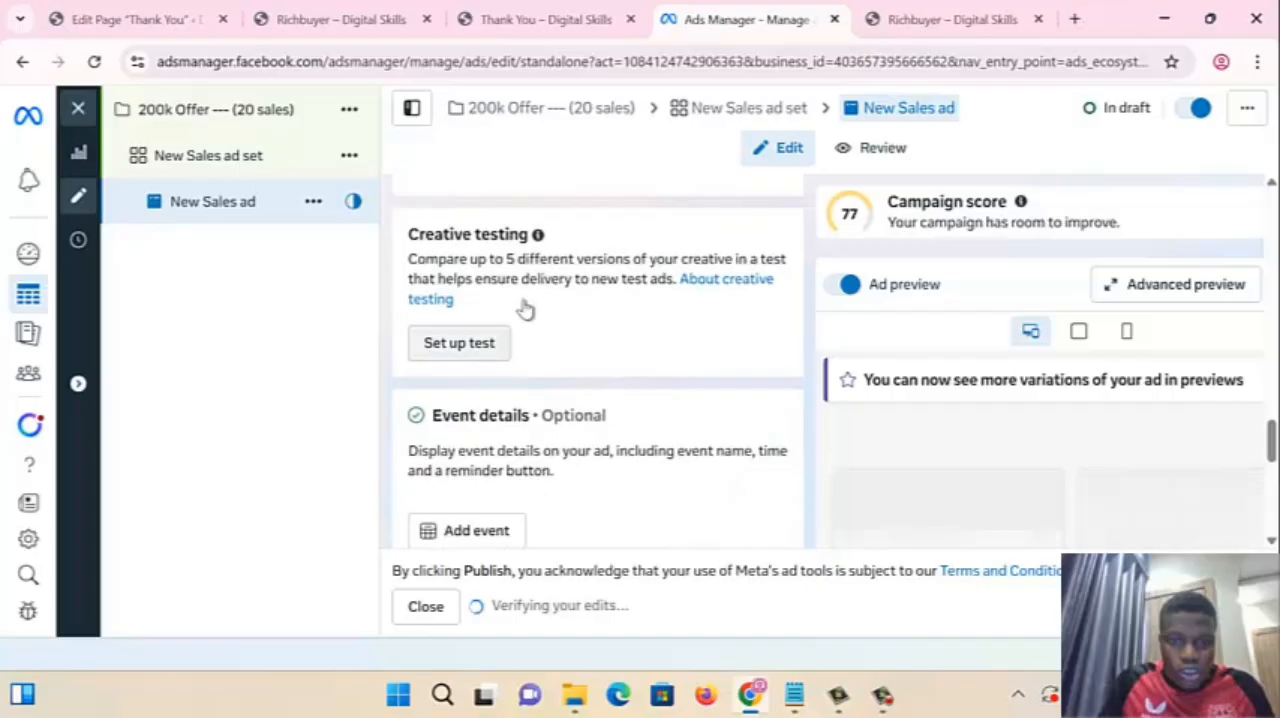
{"action": "scroll", "coordinate": [510, 340], "scroll_direction": "up", "scroll_amount": 3}
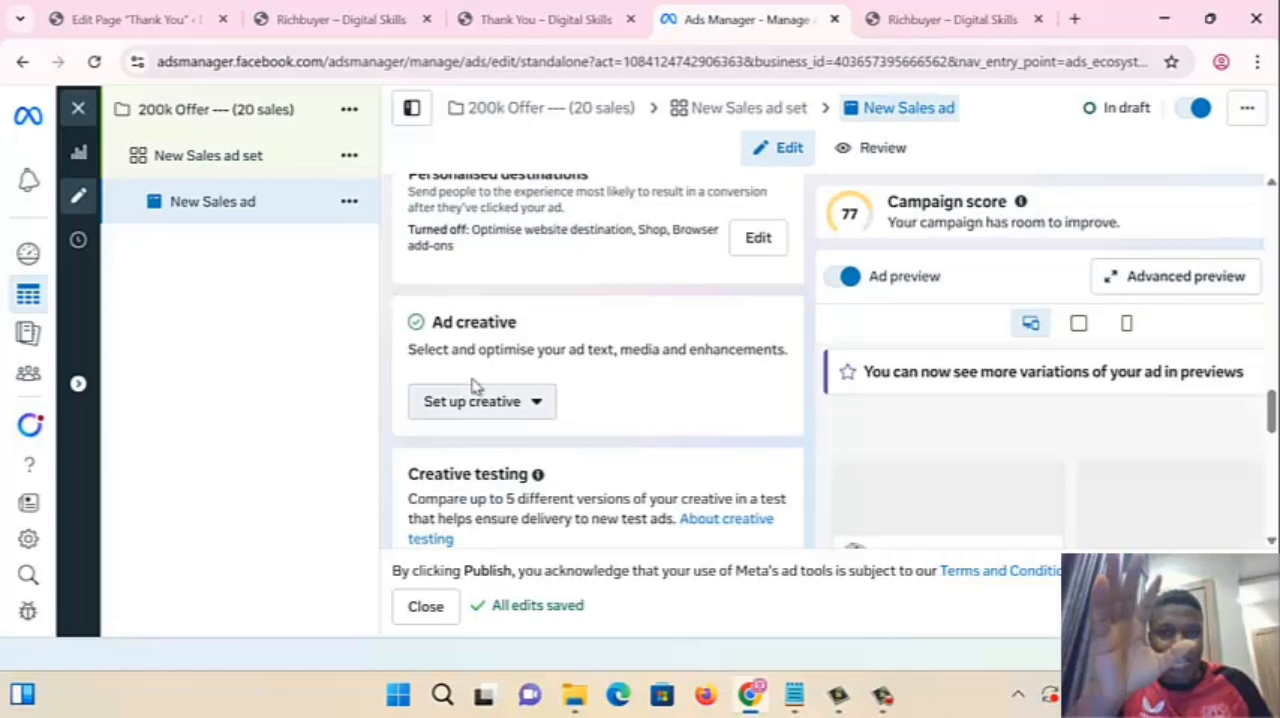
{"action": "left_click", "coordinate": [290, 170]}
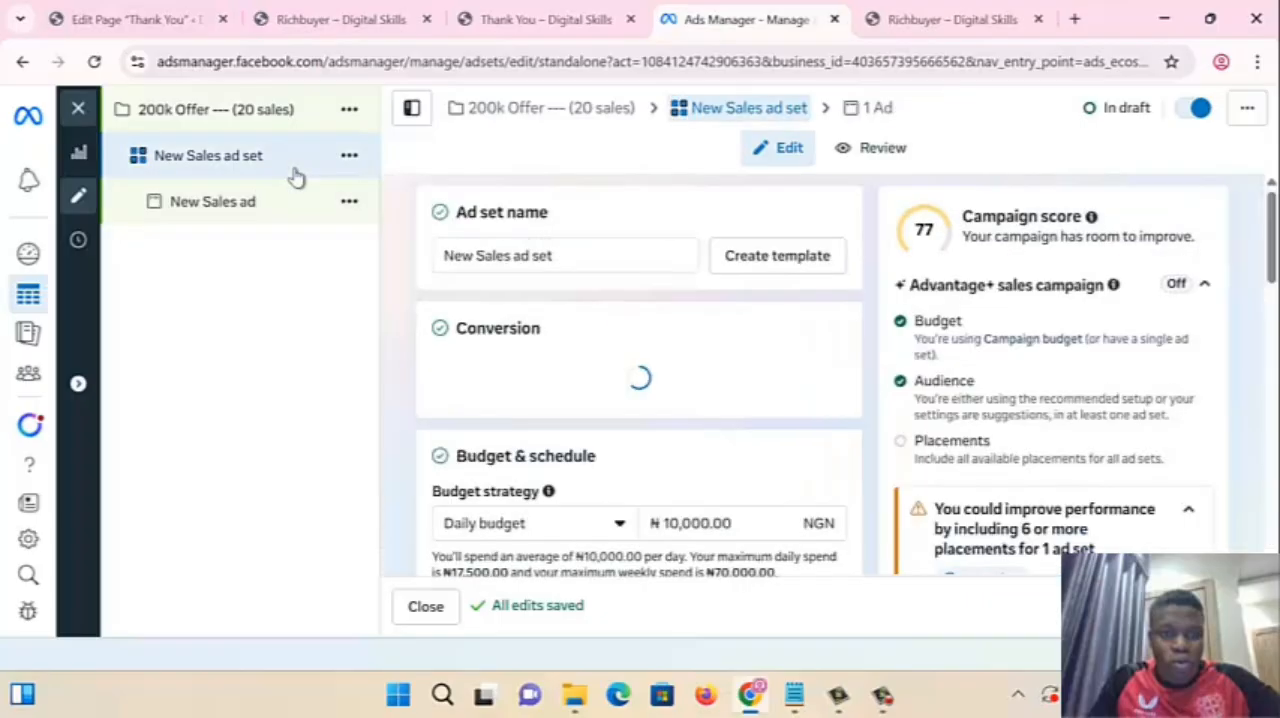
{"action": "scroll", "coordinate": [555, 450], "scroll_direction": "down", "scroll_amount": 10}
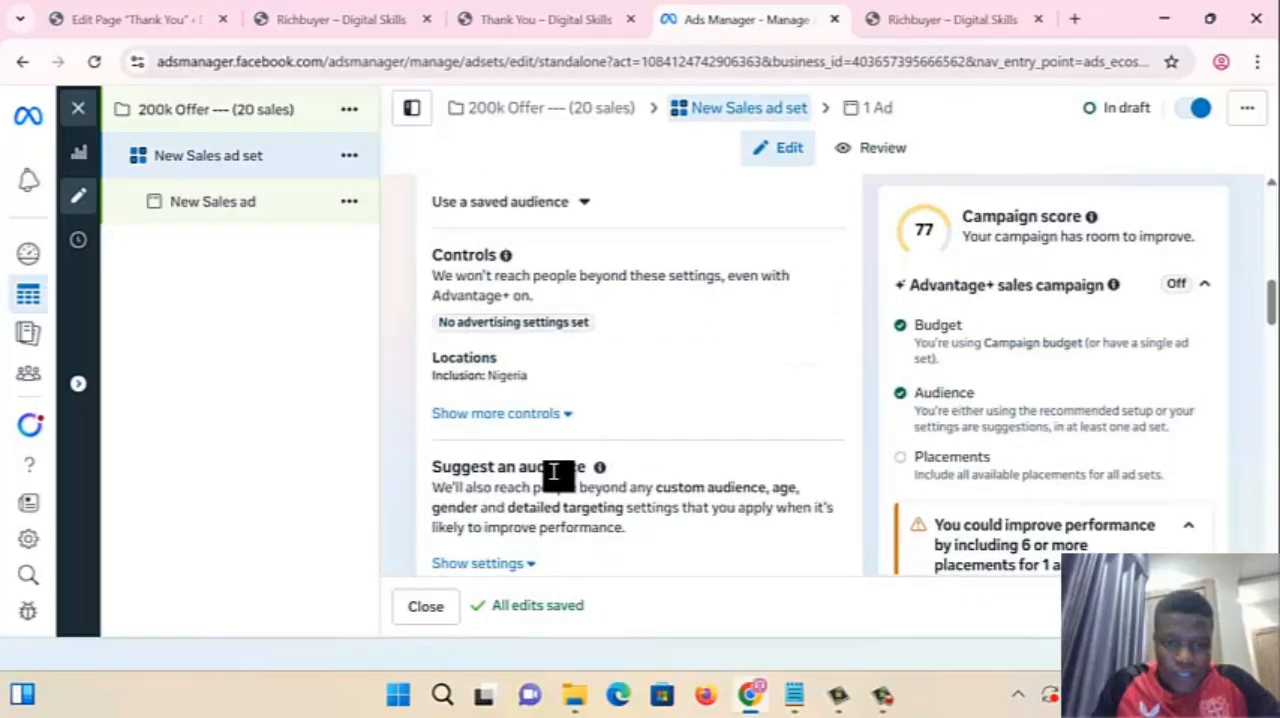
{"action": "scroll", "coordinate": [555, 470], "scroll_direction": "down", "scroll_amount": 10}
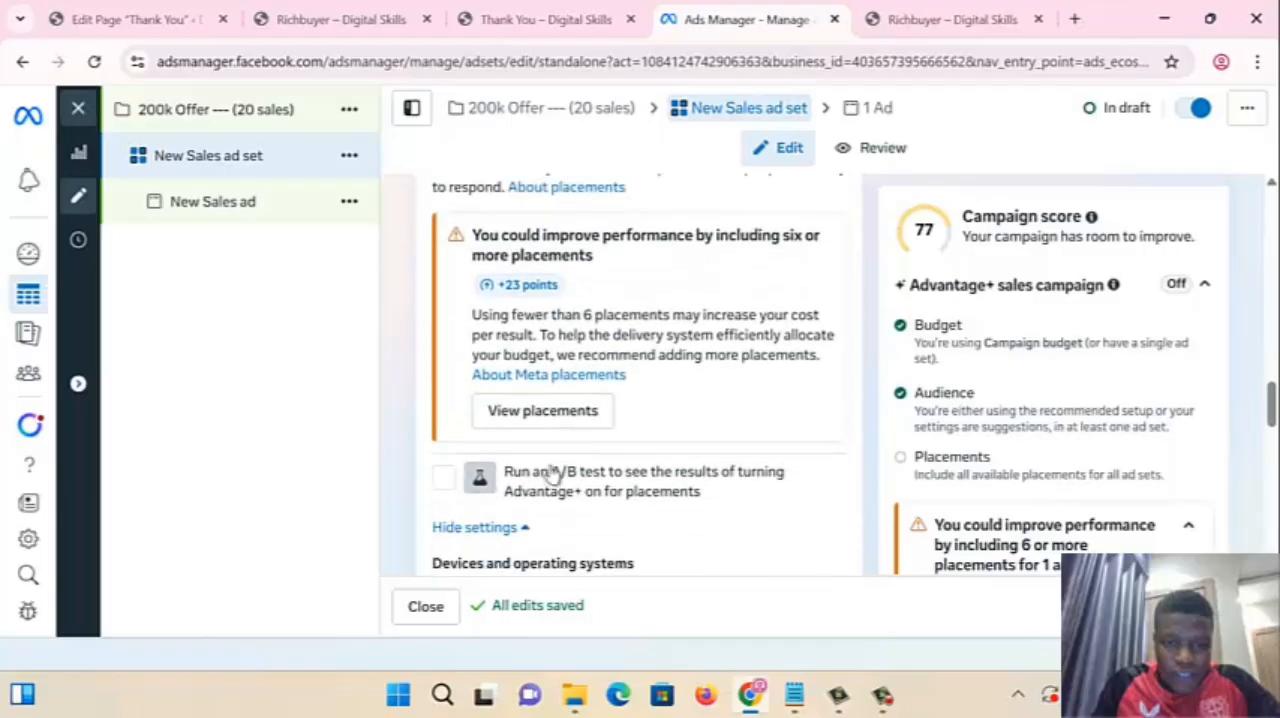
{"action": "scroll", "coordinate": [550, 443], "scroll_direction": "down", "scroll_amount": 5}
{"action": "scroll", "coordinate": [550, 440], "scroll_direction": "up", "scroll_amount": 2}
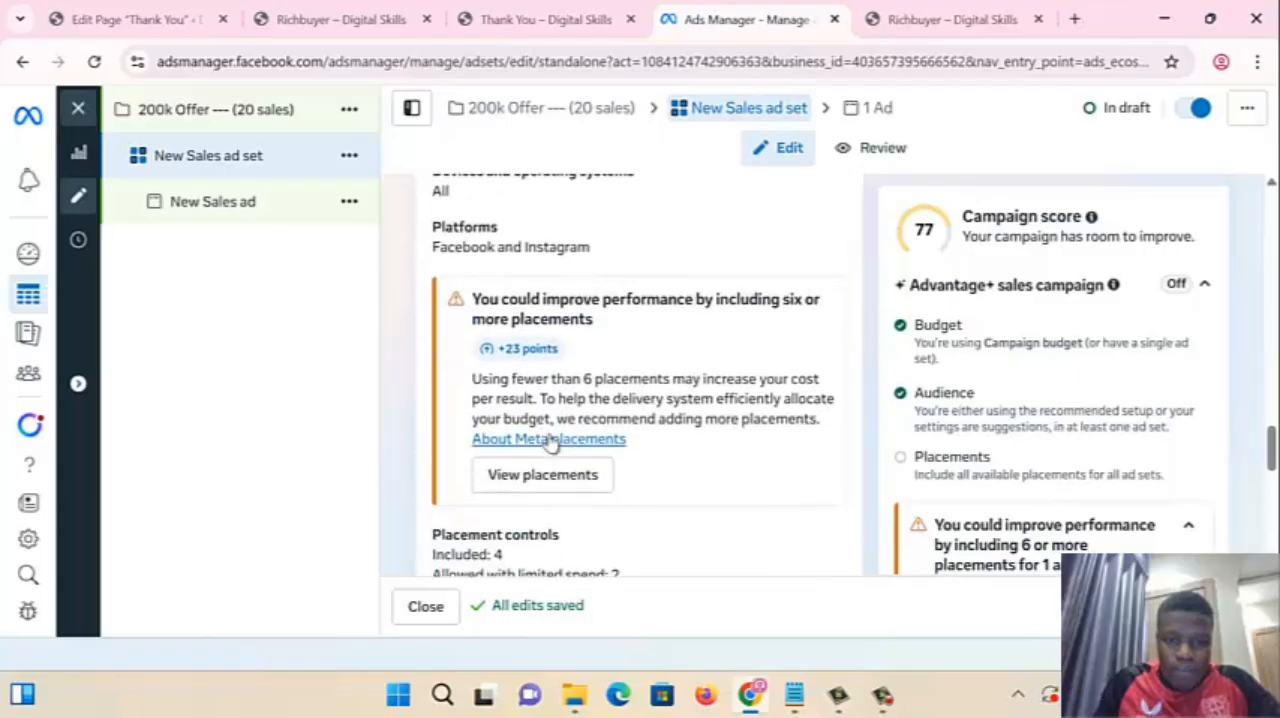
{"action": "scroll", "coordinate": [550, 436], "scroll_direction": "up", "scroll_amount": 10}
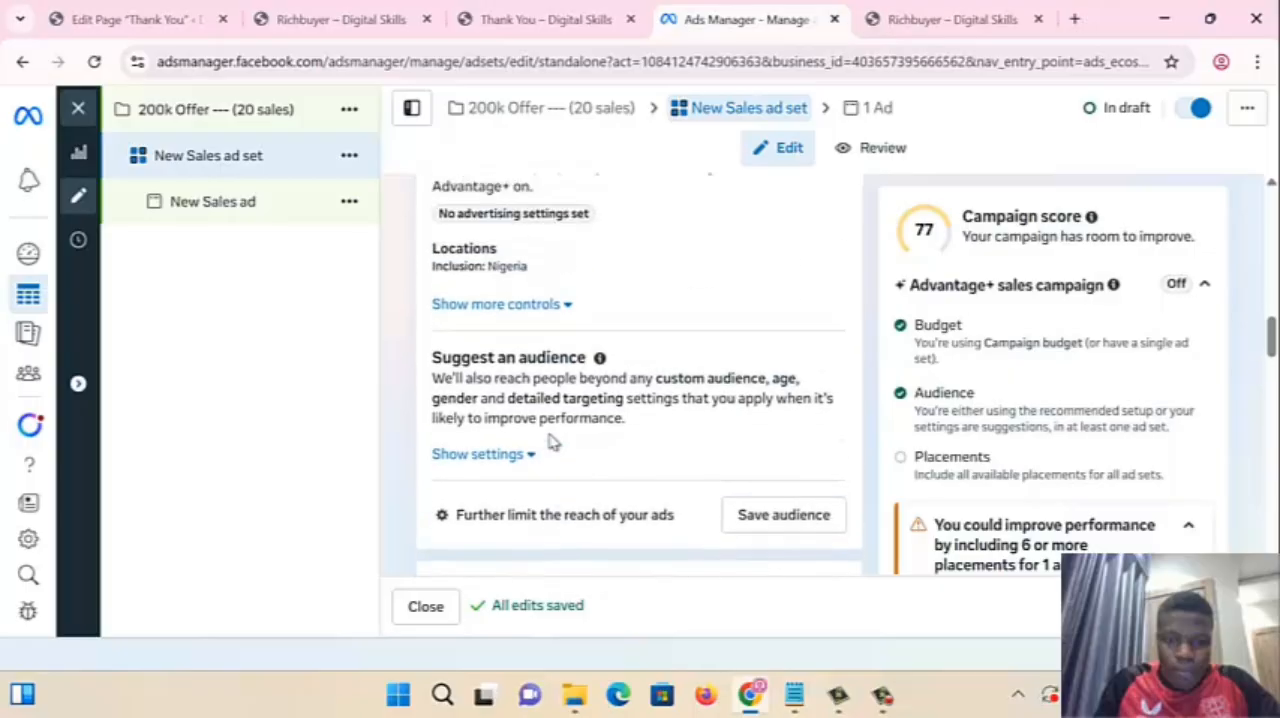
{"action": "scroll", "coordinate": [550, 440], "scroll_direction": "down", "scroll_amount": 3}
{"action": "scroll", "coordinate": [550, 440], "scroll_direction": "up", "scroll_amount": 10}
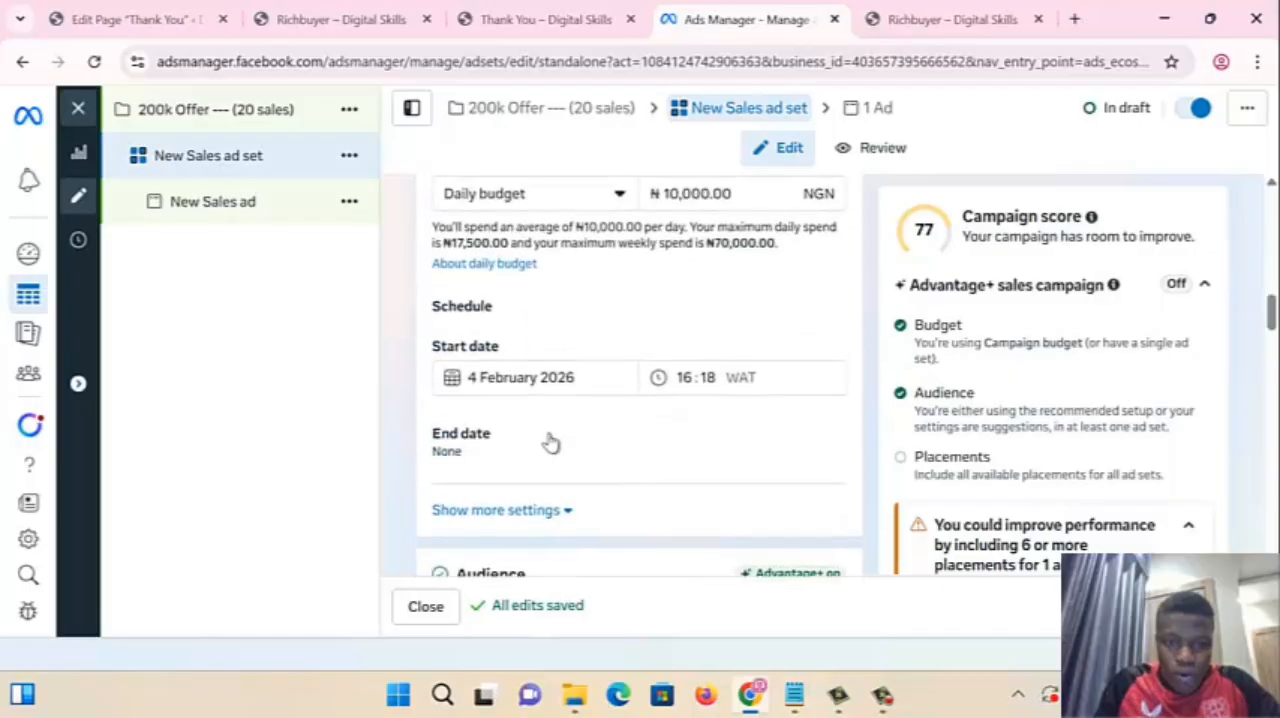
{"action": "scroll", "coordinate": [550, 440], "scroll_direction": "up", "scroll_amount": 8}
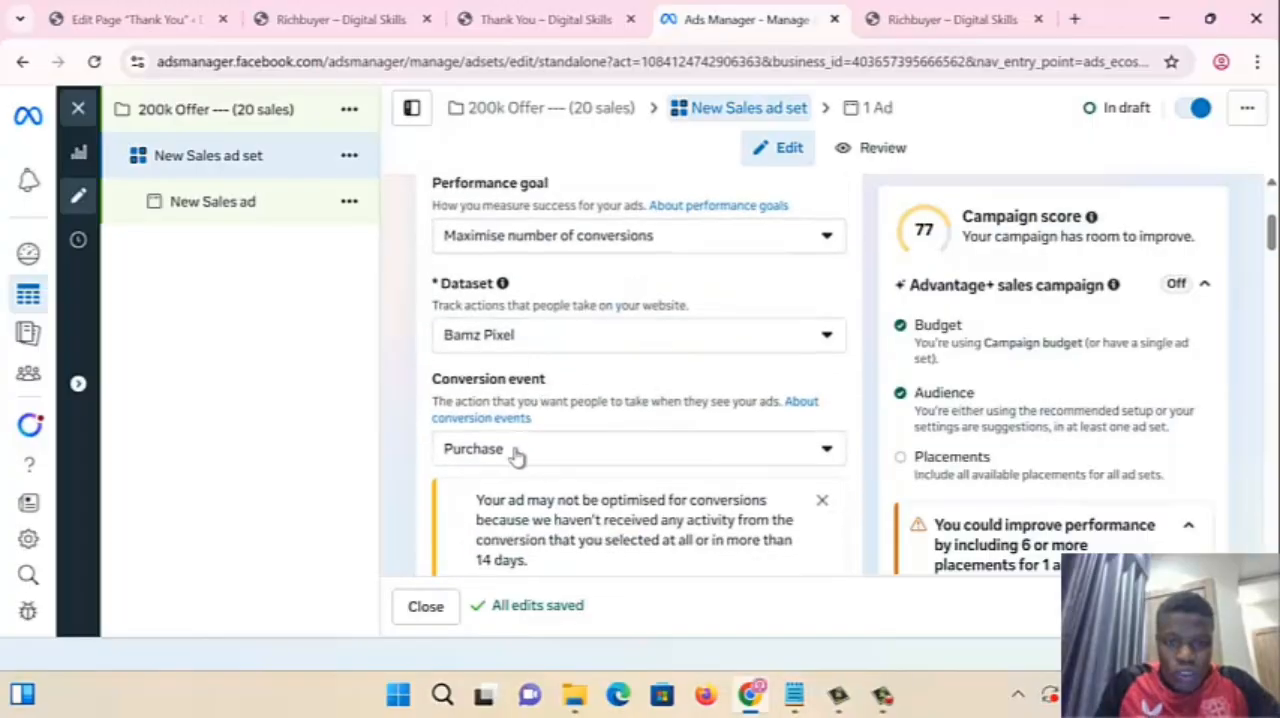
- Search the ad set's conversion events for "purch" and select Purchase
{"action": "left_click", "coordinate": [512, 452]}
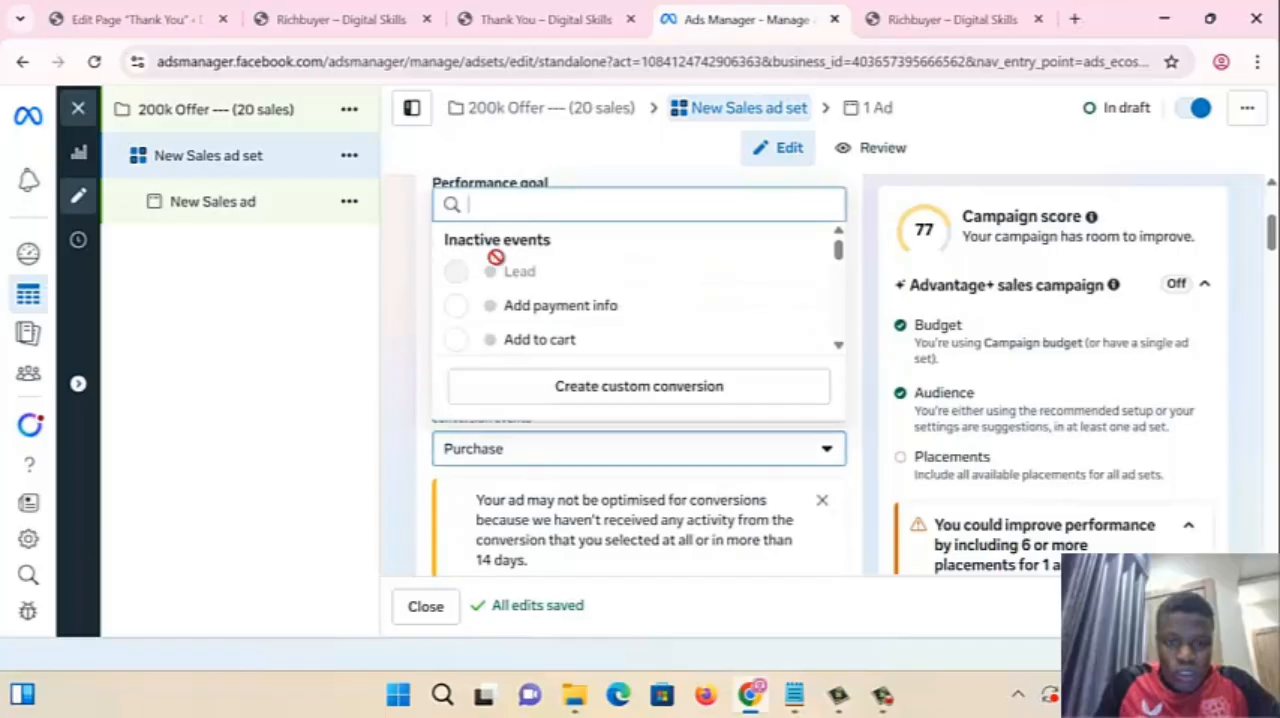
{"action": "type", "text": "pu"}
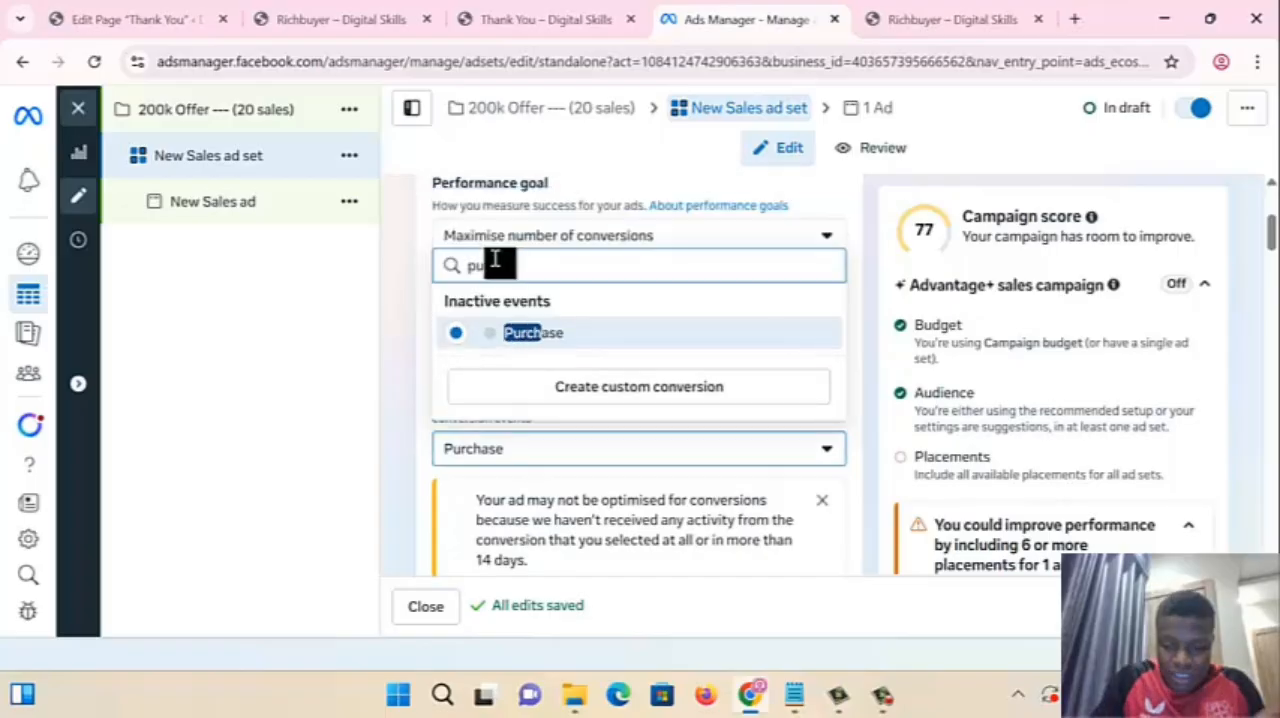
{"action": "type", "text": "rch"}
{"action": "left_click", "coordinate": [580, 340]}
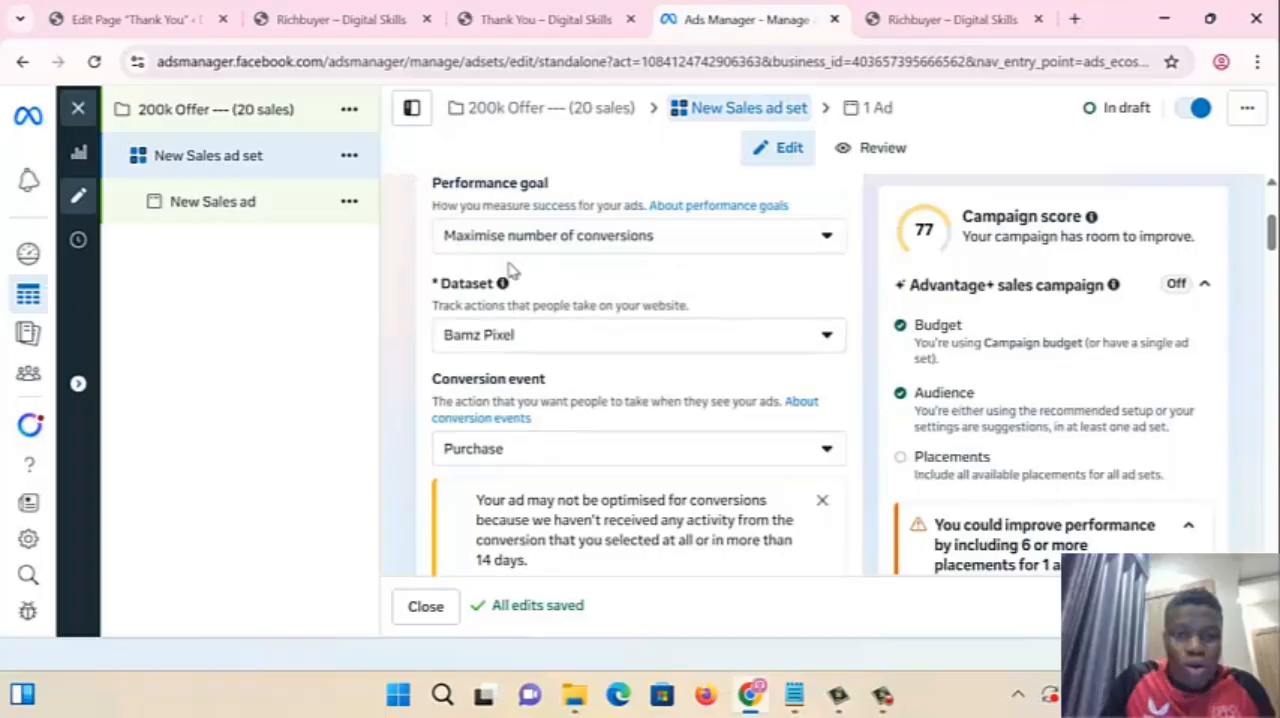
- Check the thank-you page in its browser tab and return to the ad set in Ads Manager
{"action": "left_click", "coordinate": [563, 26]}
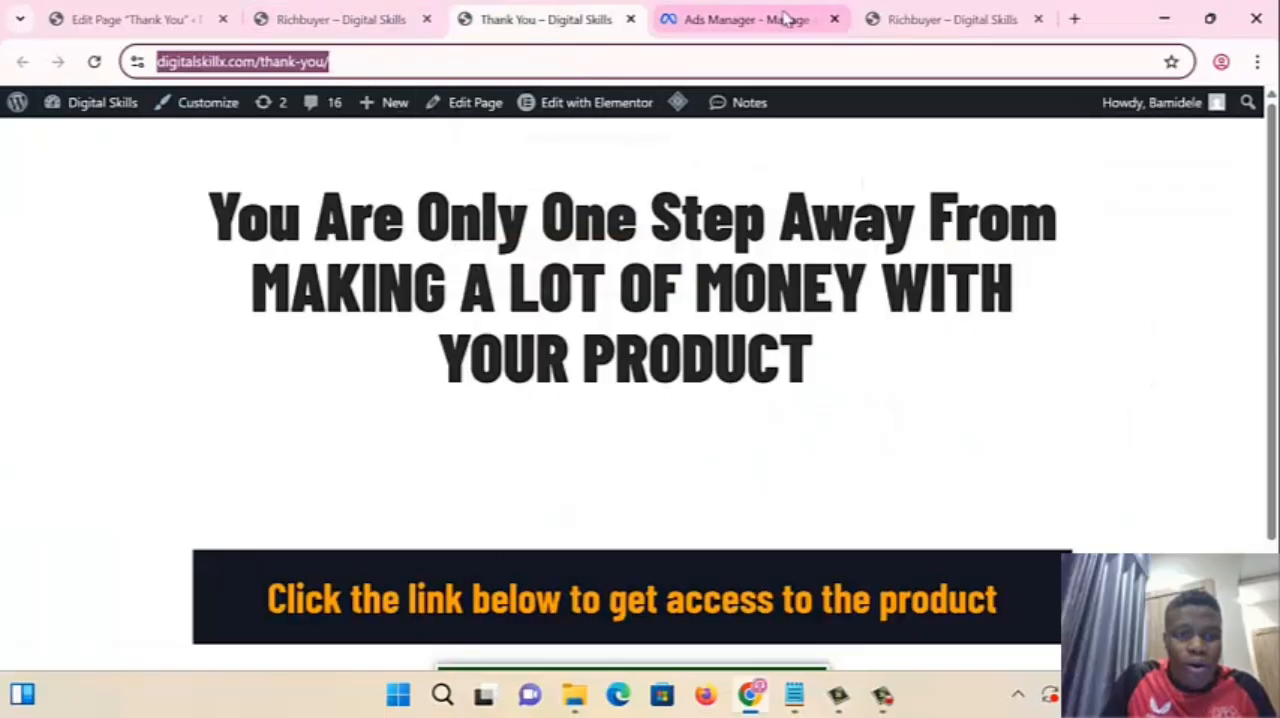
{"action": "left_click", "coordinate": [668, 19]}
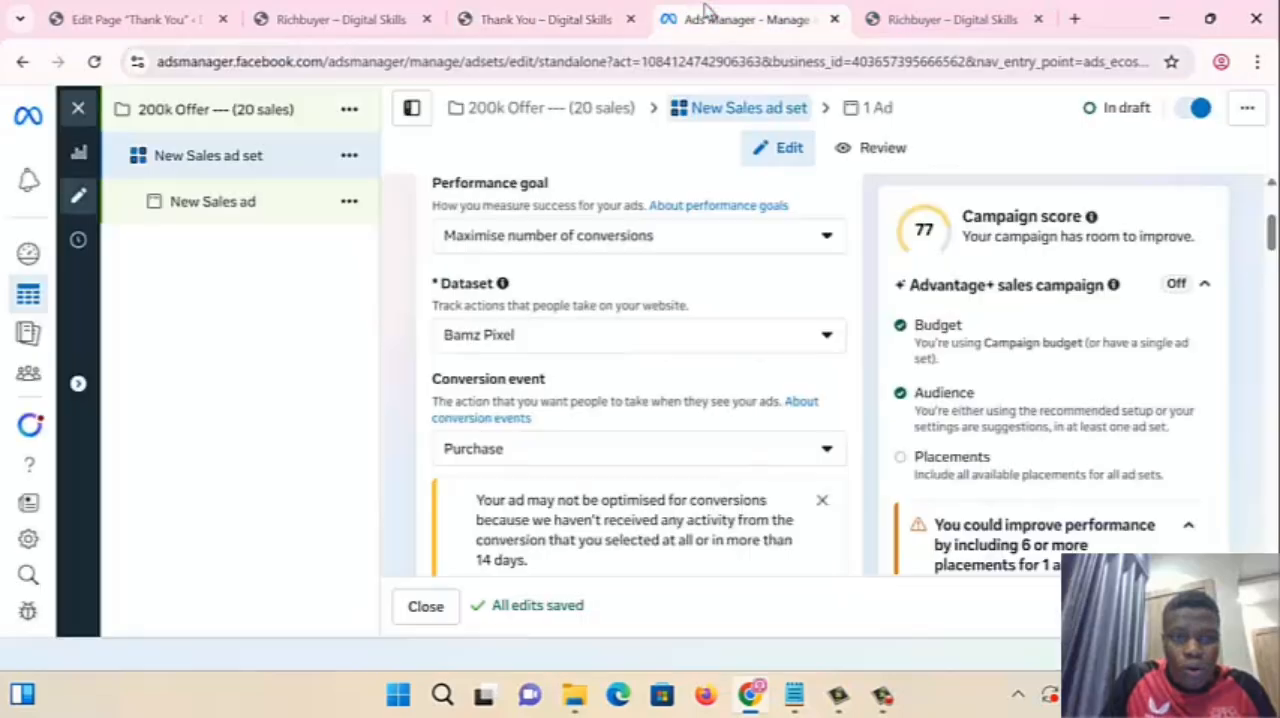
- View the thank-you page's web address again and review the ad set's dataset and conversion event settings in Ads Manager
{"action": "left_click", "coordinate": [455, 19]}
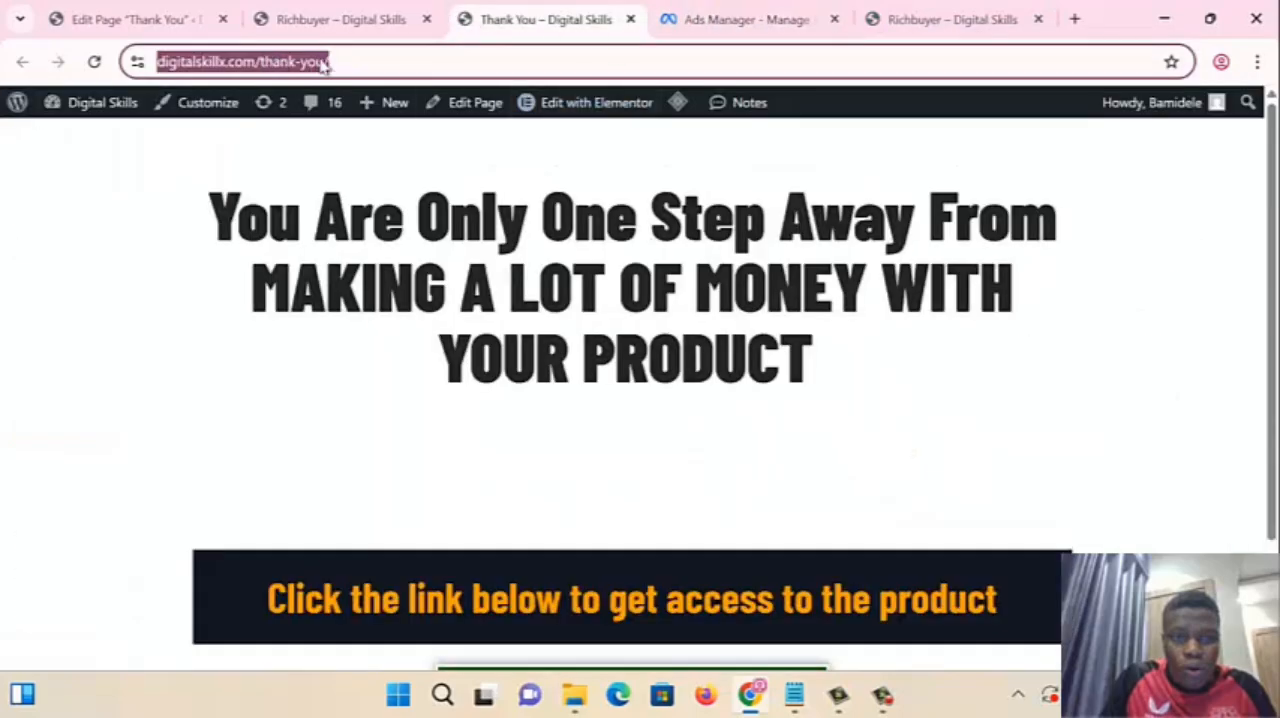
{"action": "left_click", "coordinate": [714, 30]}
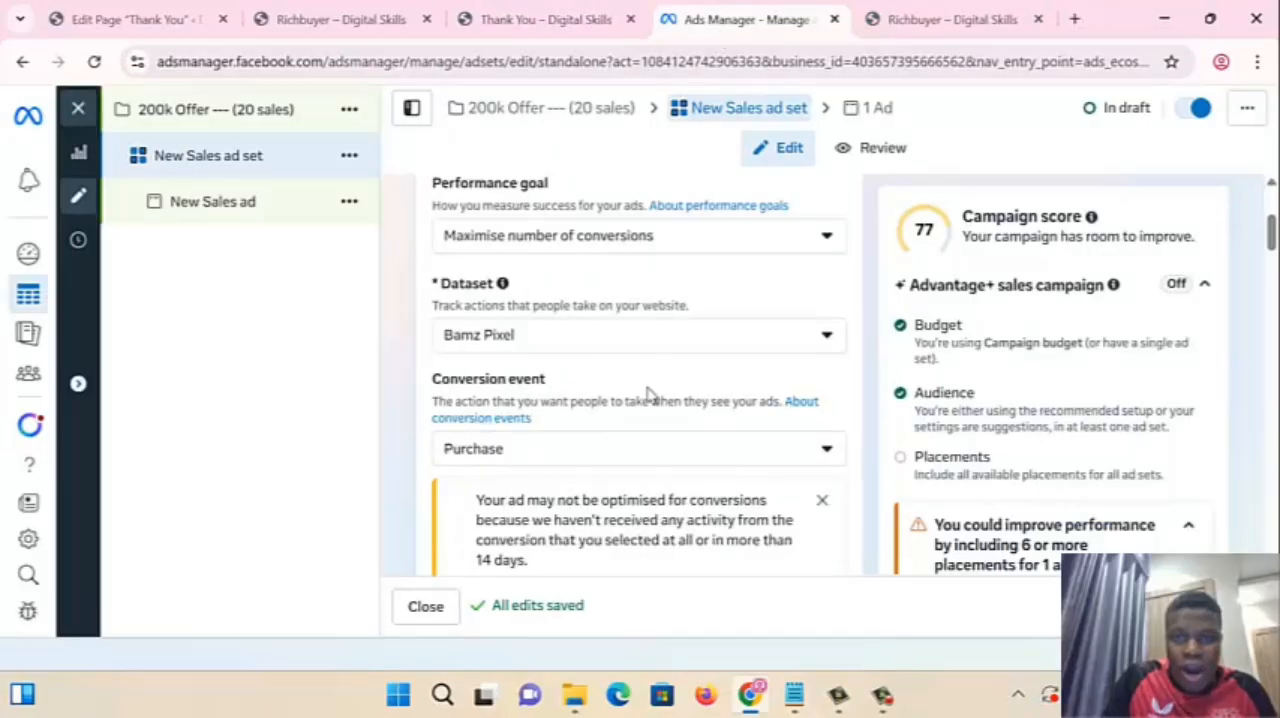
{"action": "scroll", "coordinate": [546, 470], "scroll_direction": "down", "scroll_amount": 5}
{"action": "scroll", "coordinate": [549, 468], "scroll_direction": "up", "scroll_amount": 5}
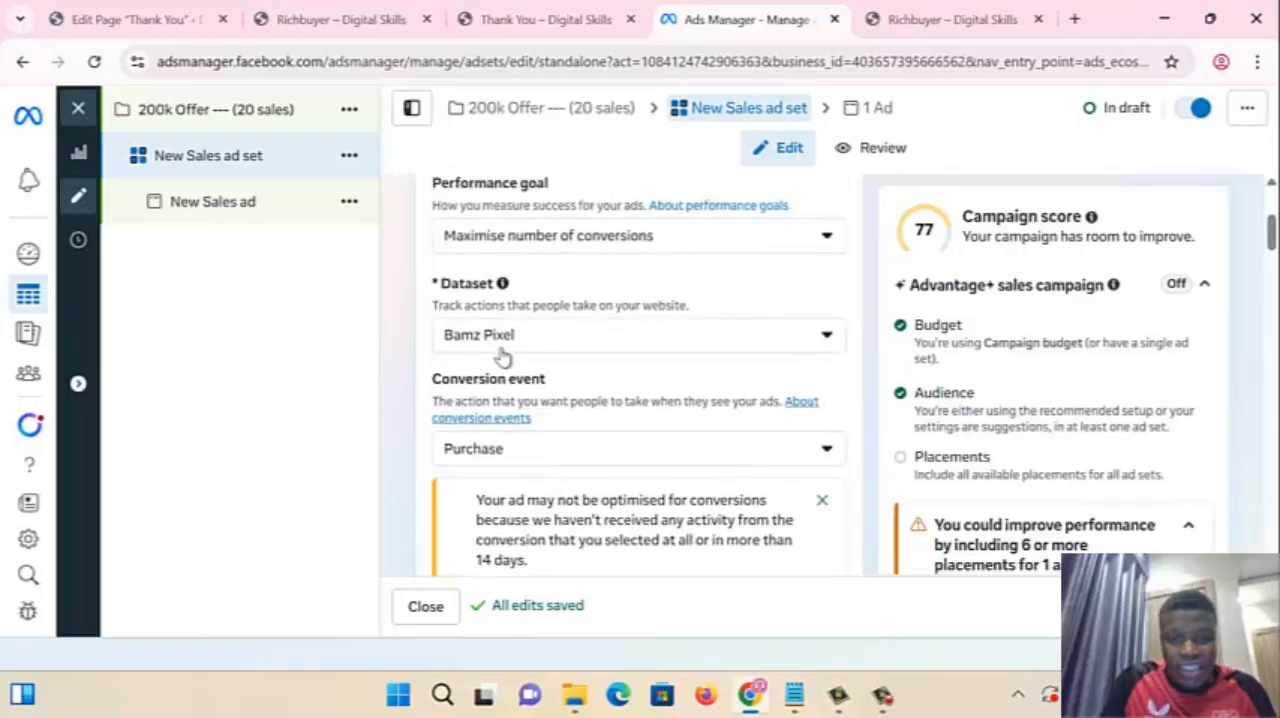
- Open the New Sales ad and review its main destination and website URL
{"action": "left_click", "coordinate": [224, 210]}
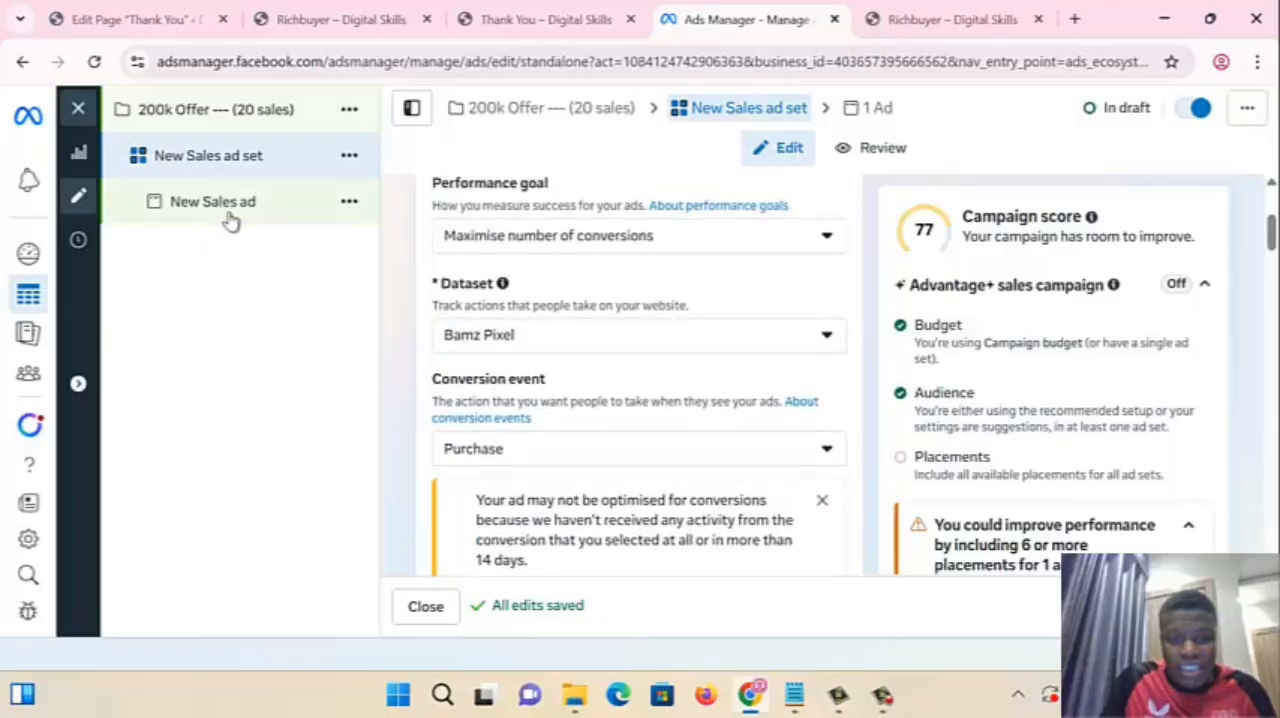
{"action": "scroll", "coordinate": [574, 471], "scroll_direction": "down", "scroll_amount": 5}
{"action": "scroll", "coordinate": [577, 474], "scroll_direction": "down", "scroll_amount": 5}
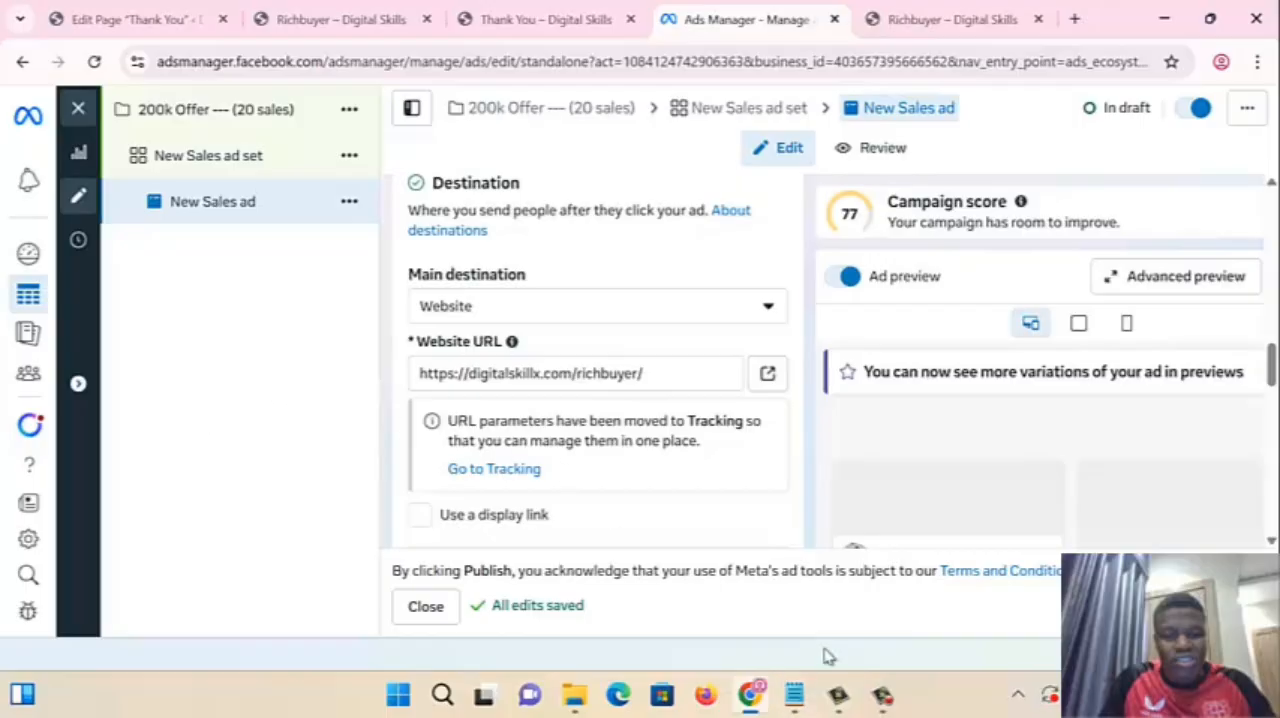
{"action": "left_click", "coordinate": [881, 695]}
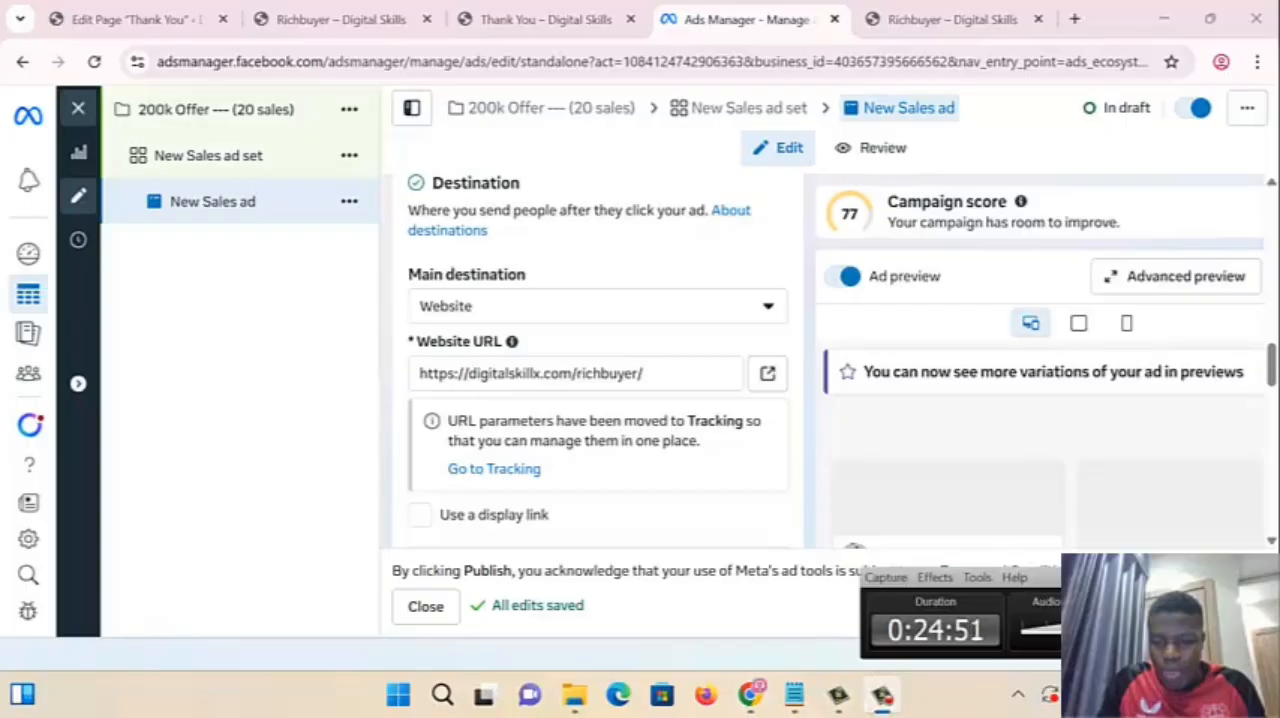